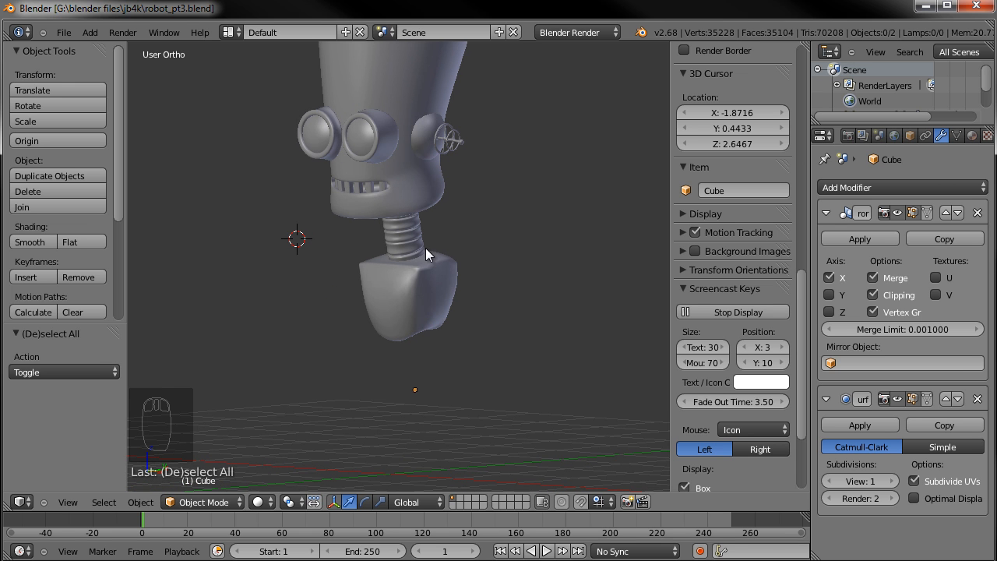
# Open the robot's head-and-neck mesh for editing in the right side view, with no vertices selected
pyautogui.moveTo(448, 265); pyautogui.dragTo(462, 256, button='middle')
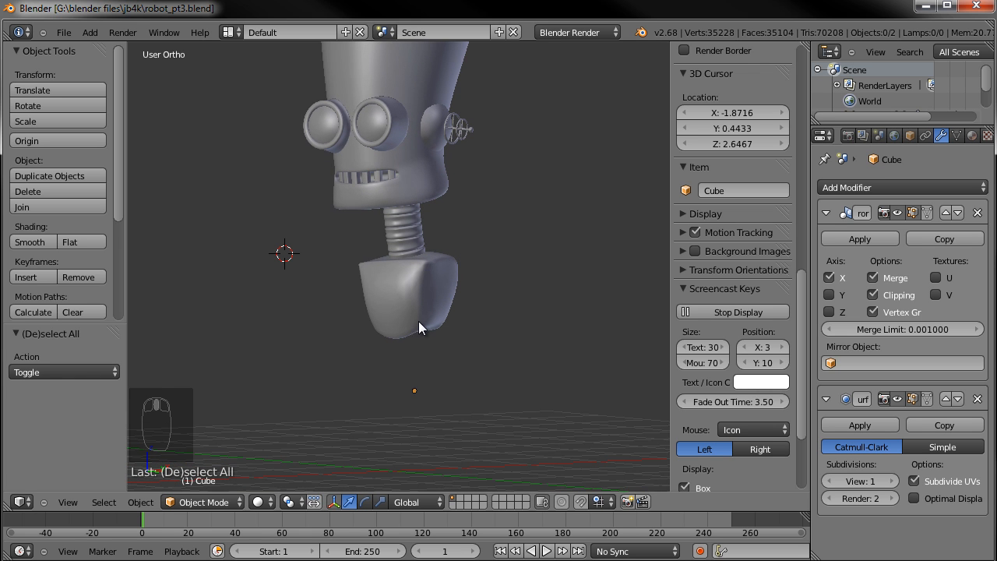
pyautogui.moveTo(444, 260); pyautogui.dragTo(410, 232, button='middle')
pyautogui.rightClick(411, 235)
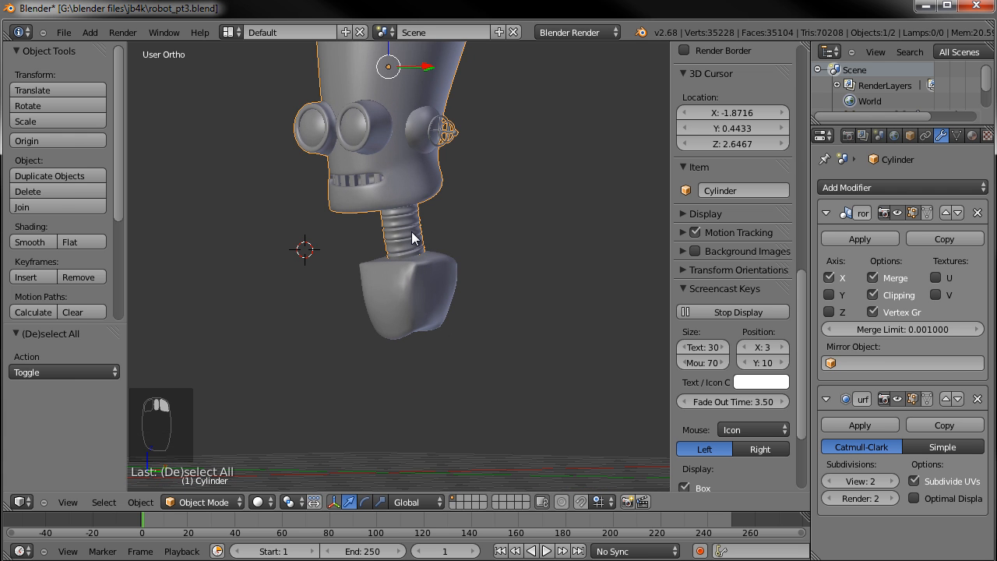
pyautogui.press('KP_3')
pyautogui.press('Tab')
pyautogui.scroll(3, 413, 187)
pyautogui.press('a')
pyautogui.press('a')
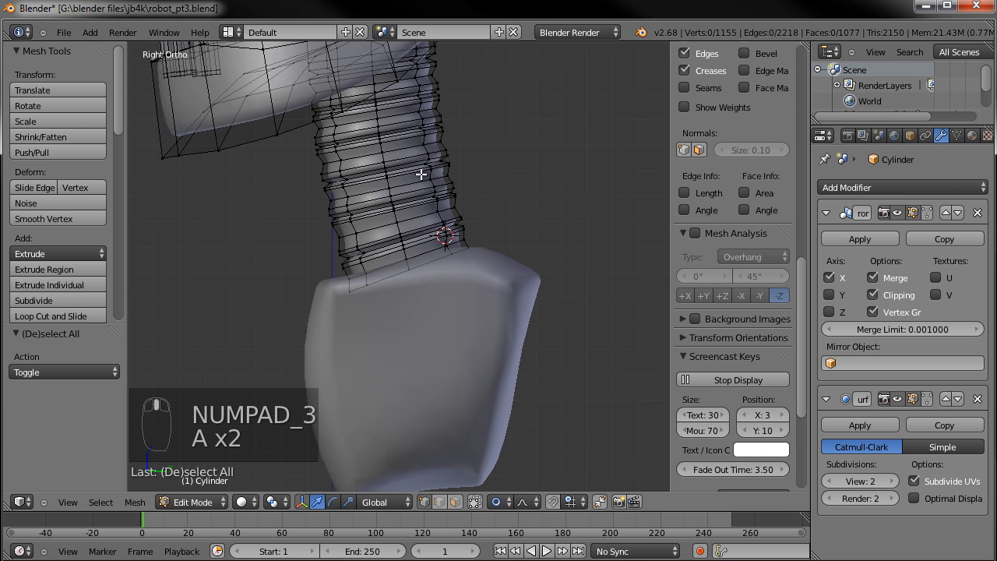
# Rotate the neck's bottom edge rings about 3.74° and move them -0.019 in Y and 0.028 in Z with proportional editing
pyautogui.scroll(2, 434, 242)
pyautogui.press('c')
pyautogui.moveTo(424, 283); pyautogui.dragTo(414, 269)
pyautogui.rightClick(427, 250)
pyautogui.press('r')
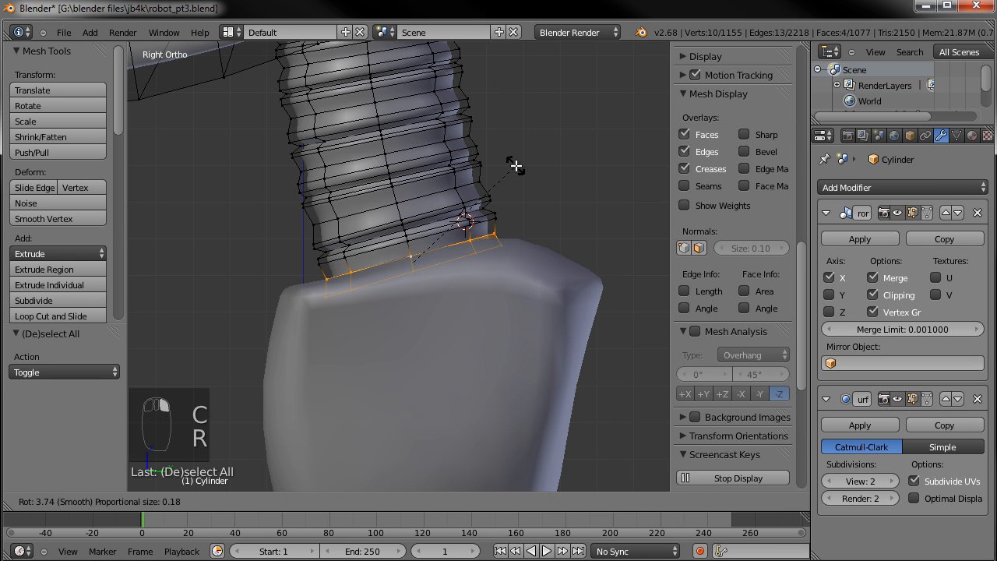
pyautogui.click(516, 166)
pyautogui.press('g')
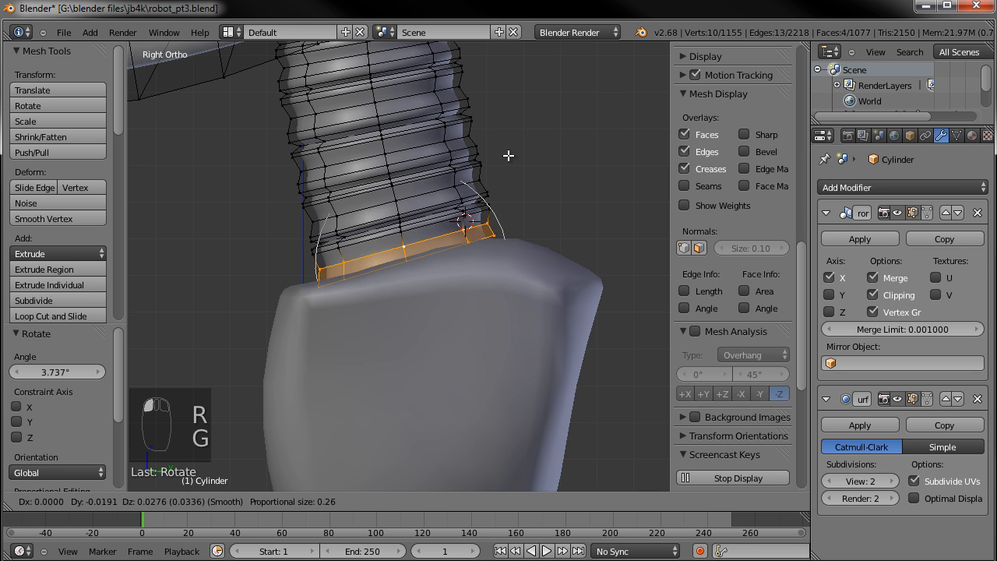
pyautogui.click(509, 156)
# Widen the neck's bottom rings along Y and rotate them further to match the slope of the torso top
pyautogui.press('s')
pyautogui.press('y')
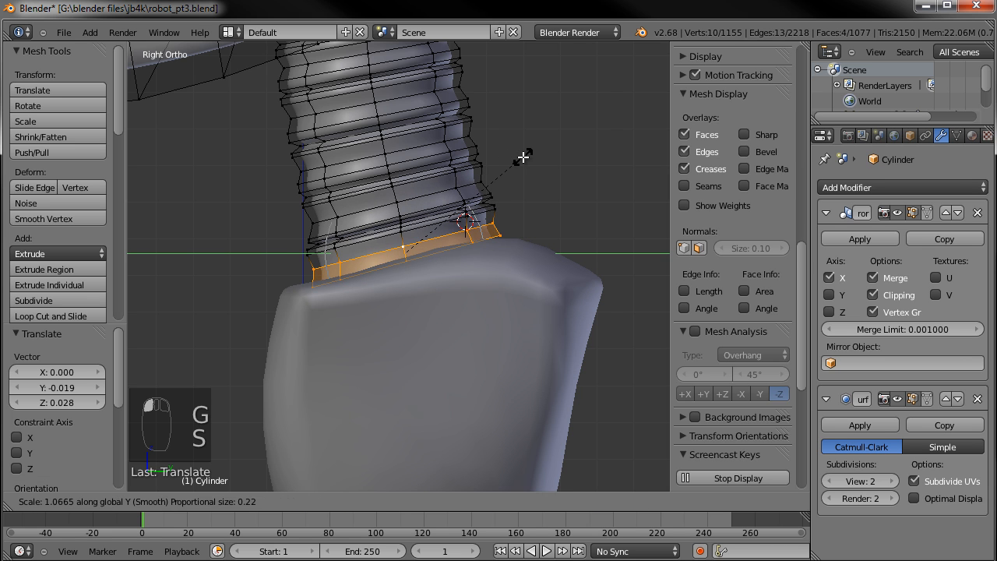
pyautogui.click(550, 153)
pyautogui.press('r')
pyautogui.click(547, 158)
# Move the middle vertex of the neck's bottom edge to follow the torso's upper surface, then clear the selection
pyautogui.press('a')
pyautogui.press('c')
pyautogui.click(408, 278)
pyautogui.rightClick(411, 278)
pyautogui.press('g')
pyautogui.click(411, 275)
pyautogui.press('a')
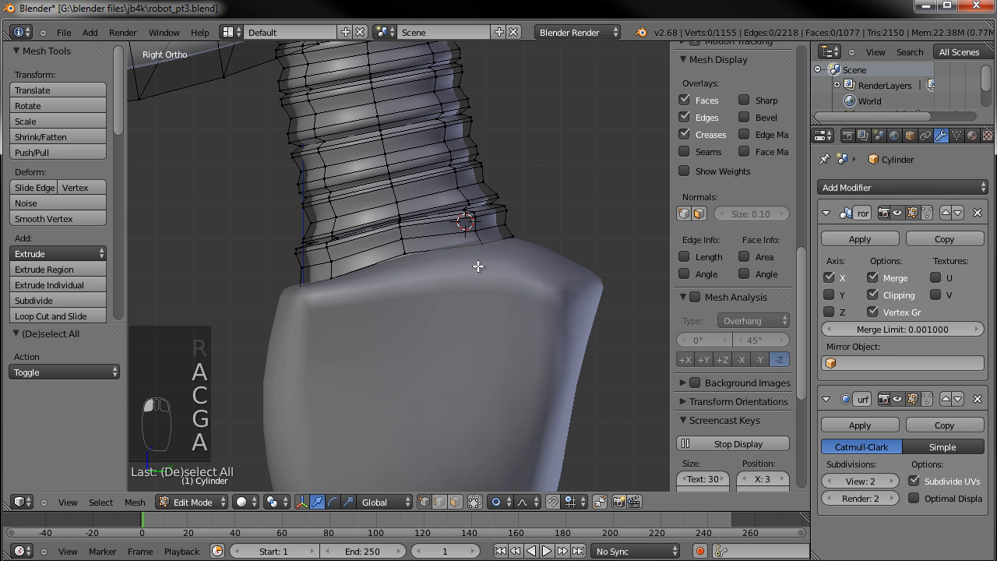
# Move the rear vertex of the neck's bottom edge about 0.013 up and the front one about 0.011 in Y and 0.004 in Z
pyautogui.press('c')
pyautogui.click(481, 249)
pyautogui.press('g')
pyautogui.rightClick(482, 248)
pyautogui.press('g')
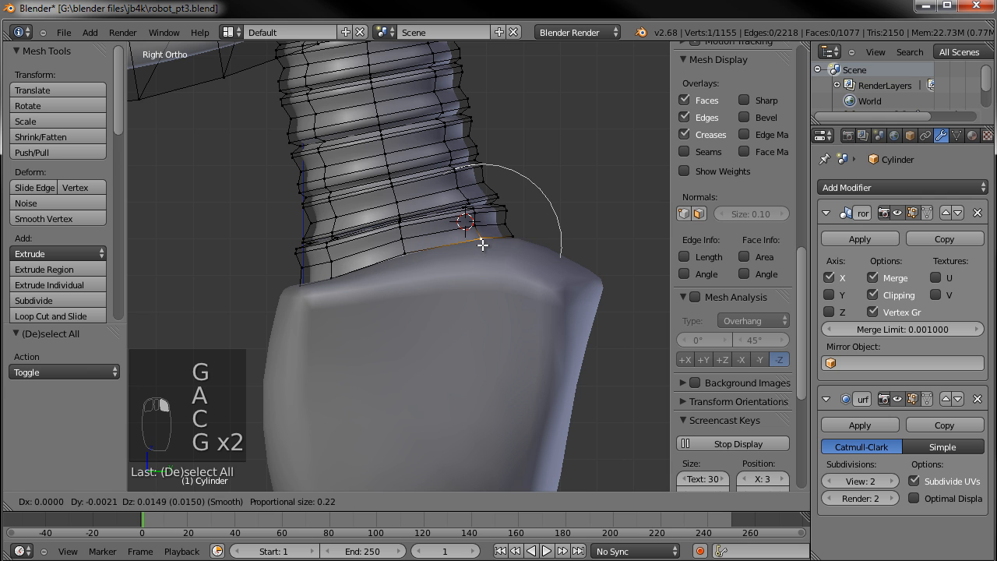
pyautogui.click(478, 235)
pyautogui.rightClick(332, 277)
pyautogui.press('g')
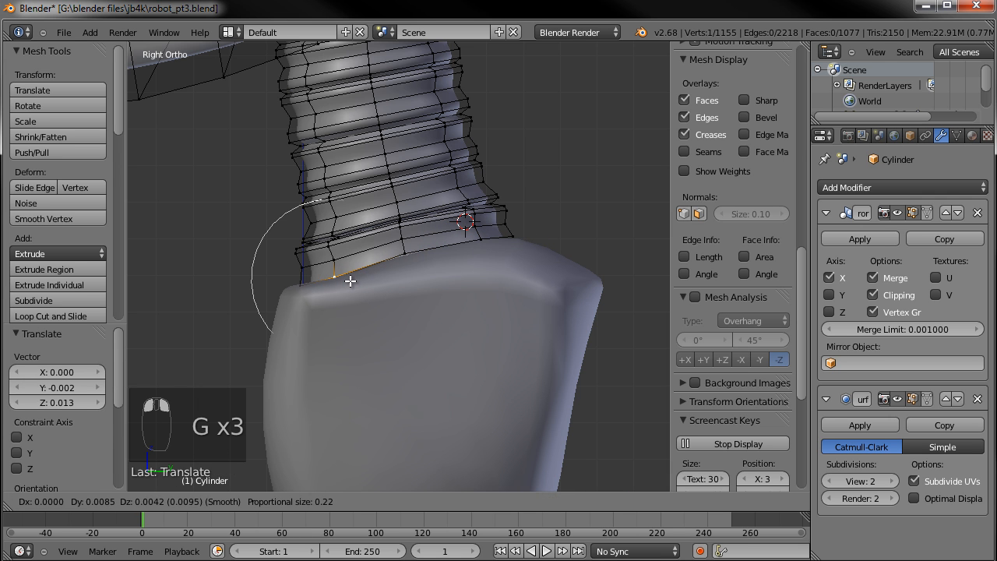
pyautogui.click(349, 277)
# Move the two front side vertices at the base of the neck forward along Y and outward along X
pyautogui.moveTo(350, 276); pyautogui.dragTo(388, 270, button='middle')
pyautogui.scroll(3, 388, 270)
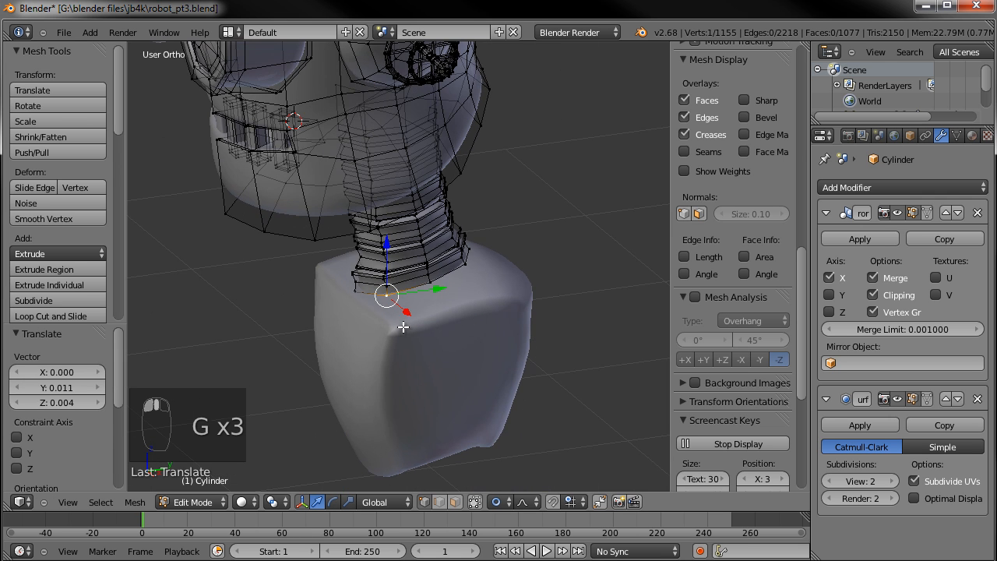
pyautogui.keyDown('shift'); pyautogui.rightClick(389, 304); pyautogui.keyUp('shift')
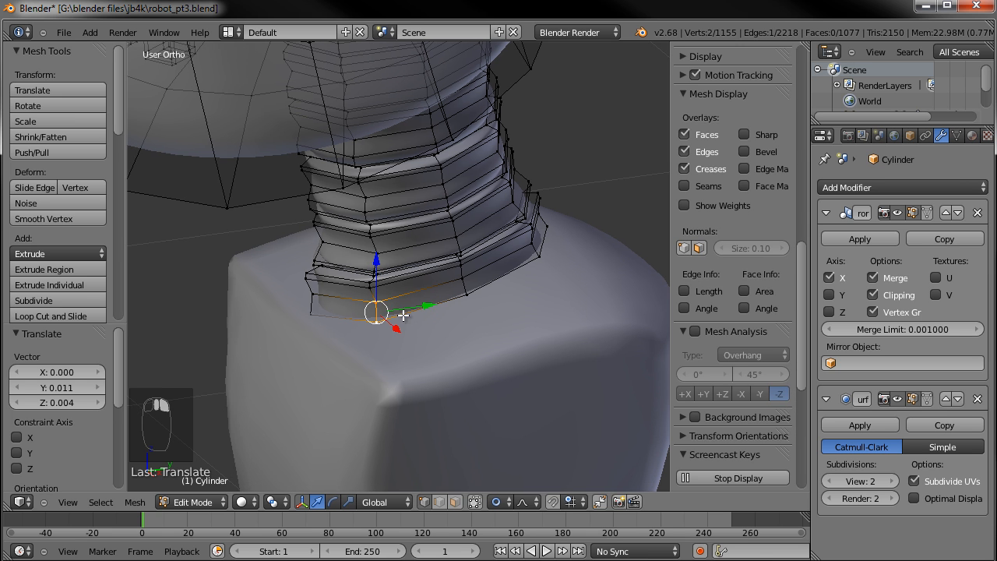
pyautogui.moveTo(429, 303); pyautogui.dragTo(418, 308)
pyautogui.moveTo(386, 338); pyautogui.dragTo(396, 350)
# Select the two rear side vertices at the base of the neck and move them outward along X and Y
pyautogui.rightClick(532, 245)
pyautogui.keyDown('shift'); pyautogui.rightClick(538, 256); pyautogui.keyUp('shift')
pyautogui.moveTo(538, 257); pyautogui.dragTo(458, 324, button='middle')
pyautogui.moveTo(400, 389); pyautogui.dragTo(391, 411)
pyautogui.moveTo(452, 380); pyautogui.dragTo(462, 411)
# Add the adjoining back vertices to the selection and move them backward along Y by about 0.032 and a further 0.023
pyautogui.keyDown('shift'); pyautogui.rightClick(495, 326); pyautogui.keyUp('shift')
pyautogui.keyDown('shift'); pyautogui.rightClick(488, 315); pyautogui.keyUp('shift')
pyautogui.keyDown('shift'); pyautogui.rightClick(488, 305); pyautogui.keyUp('shift')
pyautogui.keyDown('shift'); pyautogui.rightClick(487, 299); pyautogui.keyUp('shift')
pyautogui.moveTo(507, 359); pyautogui.dragTo(520, 365)
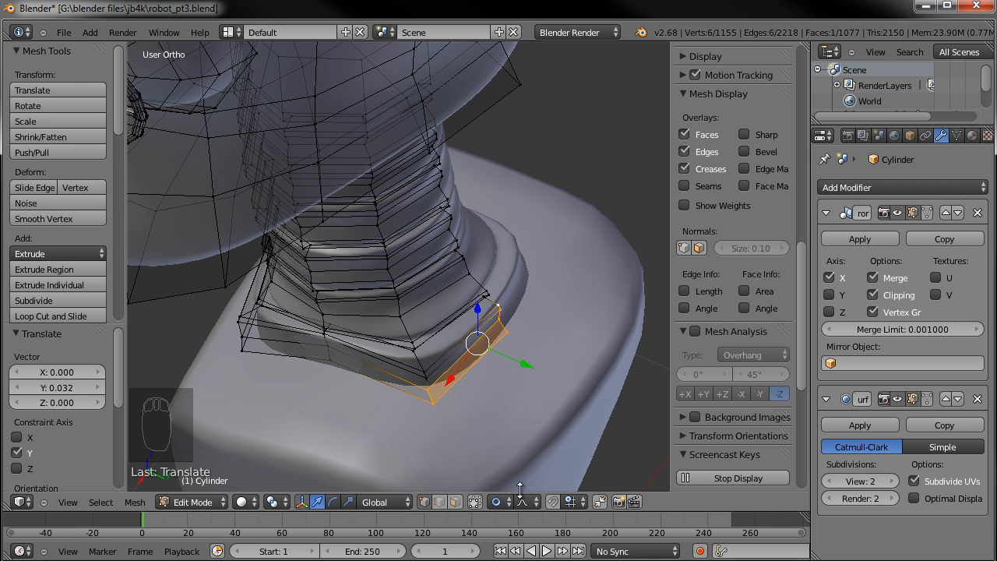
pyautogui.moveTo(522, 361); pyautogui.dragTo(472, 371)
pyautogui.scroll(-7, 528, 361)
pyautogui.scroll(-6, 528, 360)
# Select the four lowest edge loops of the neck and scale them along X by about 1.157
pyautogui.keyDown('alt'); pyautogui.rightClick(412, 387); pyautogui.keyUp('alt')
pyautogui.keyDown('alt'); pyautogui.keyDown('shift'); pyautogui.rightClick(408, 390); pyautogui.keyUp('shift'); pyautogui.keyUp('alt')
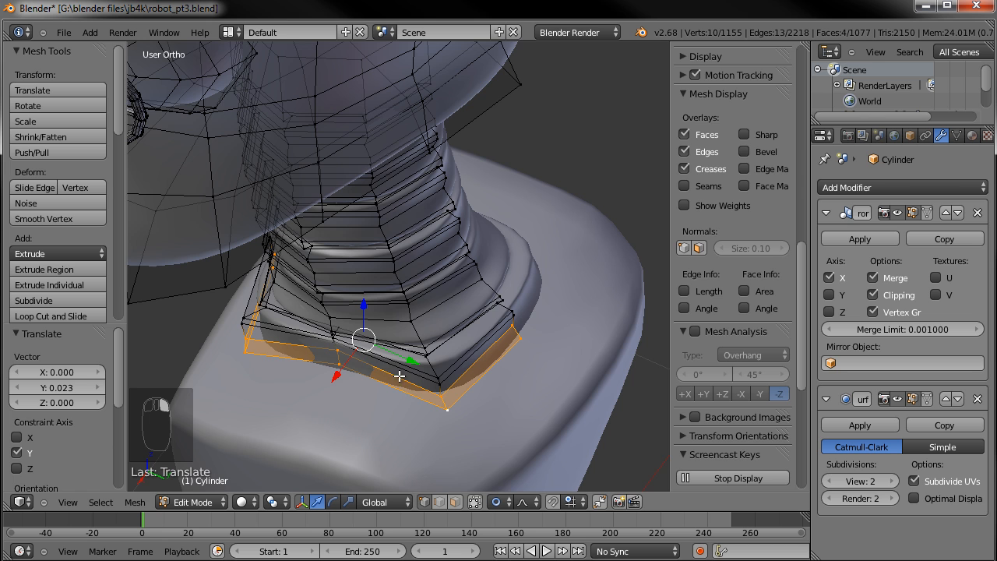
pyautogui.moveTo(388, 362); pyautogui.dragTo(400, 289, button='middle')
pyautogui.keyDown('alt'); pyautogui.keyDown('shift'); pyautogui.rightClick(392, 284); pyautogui.keyUp('shift'); pyautogui.keyUp('alt')
pyautogui.keyDown('alt'); pyautogui.keyDown('shift'); pyautogui.rightClick(503, 267); pyautogui.keyUp('shift'); pyautogui.keyUp('alt')
pyautogui.press('s')
pyautogui.press('x')
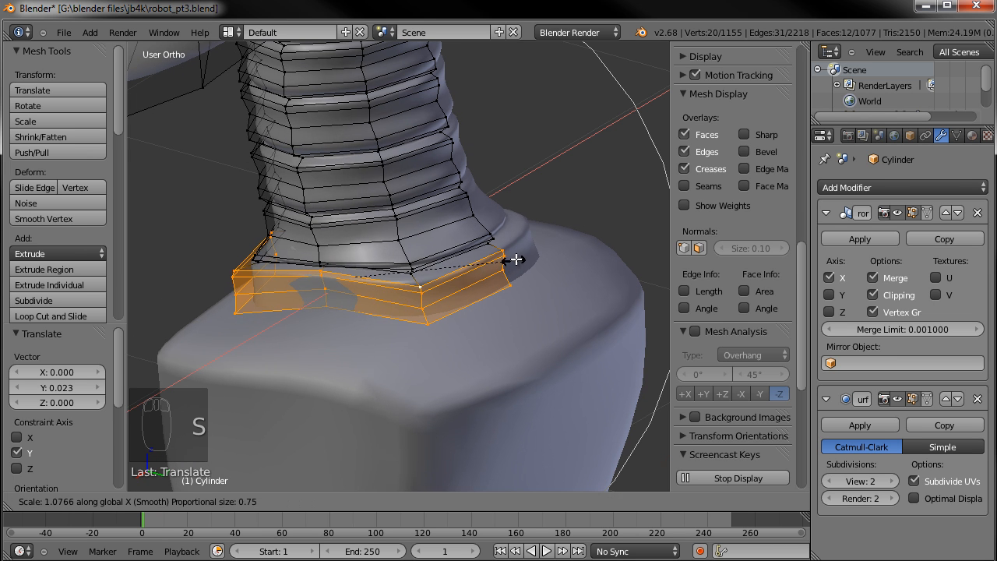
pyautogui.click(522, 257)
# Move the selected base loops outward along X, using a reduced proportional editing radius
pyautogui.moveTo(516, 256); pyautogui.dragTo(308, 251, button='middle')
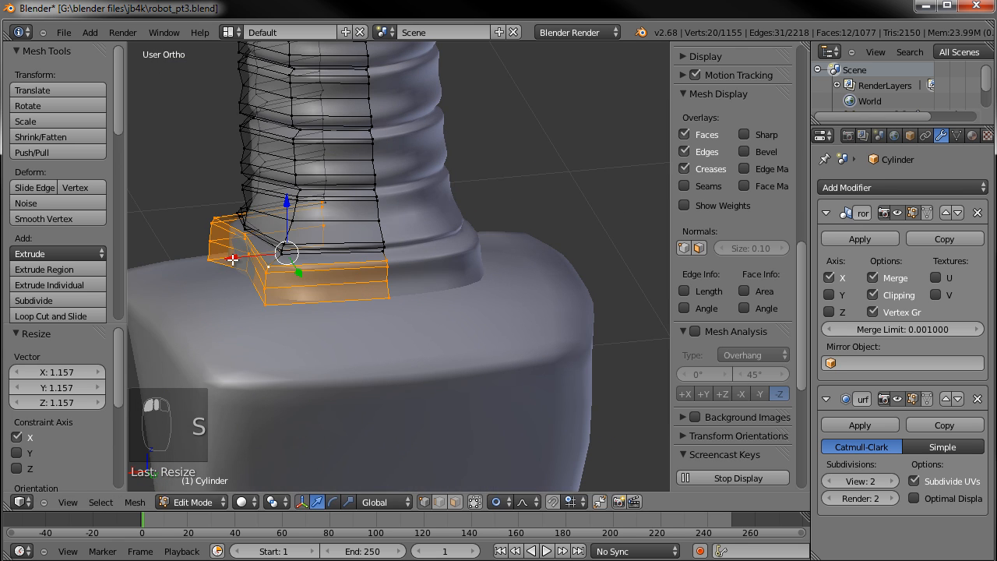
pyautogui.press('g')
pyautogui.scroll(4, 218, 259)
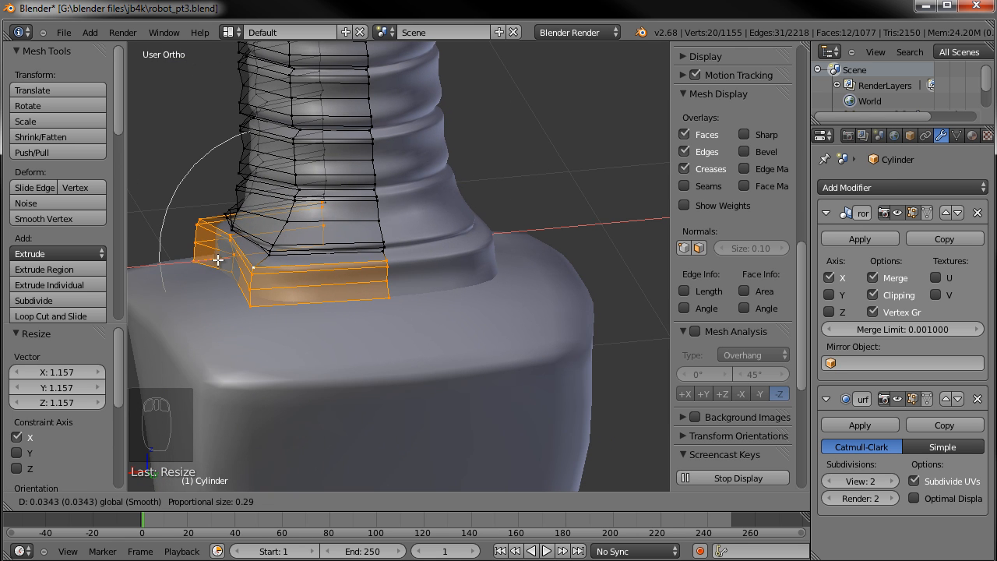
pyautogui.click(204, 265)
pyautogui.scroll(-2, 303, 290)
# Select the neck's lowest edge loop and move it down along Z into the torso, then return to object mode
pyautogui.press('Tab')
pyautogui.moveTo(303, 289); pyautogui.dragTo(482, 261, button='middle')
pyautogui.scroll(2, 445, 291)
pyautogui.scroll(3, 482, 261)
pyautogui.press('Tab')
pyautogui.moveTo(555, 214); pyautogui.dragTo(574, 261, button='middle')
pyautogui.keyDown('alt'); pyautogui.rightClick(574, 258); pyautogui.keyUp('alt')
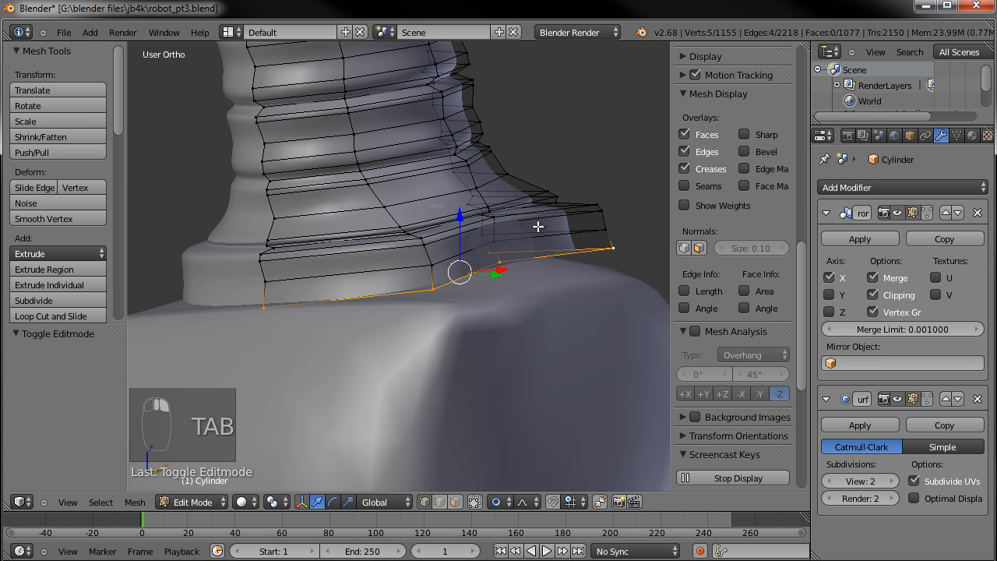
pyautogui.press('g')
pyautogui.press('z')
pyautogui.scroll(3, 535, 223)
pyautogui.click(537, 233)
pyautogui.scroll(-3, 543, 223)
pyautogui.press('Tab')
pyautogui.moveTo(544, 221); pyautogui.dragTo(492, 250, button='middle')
pyautogui.scroll(-3, 406, 237)
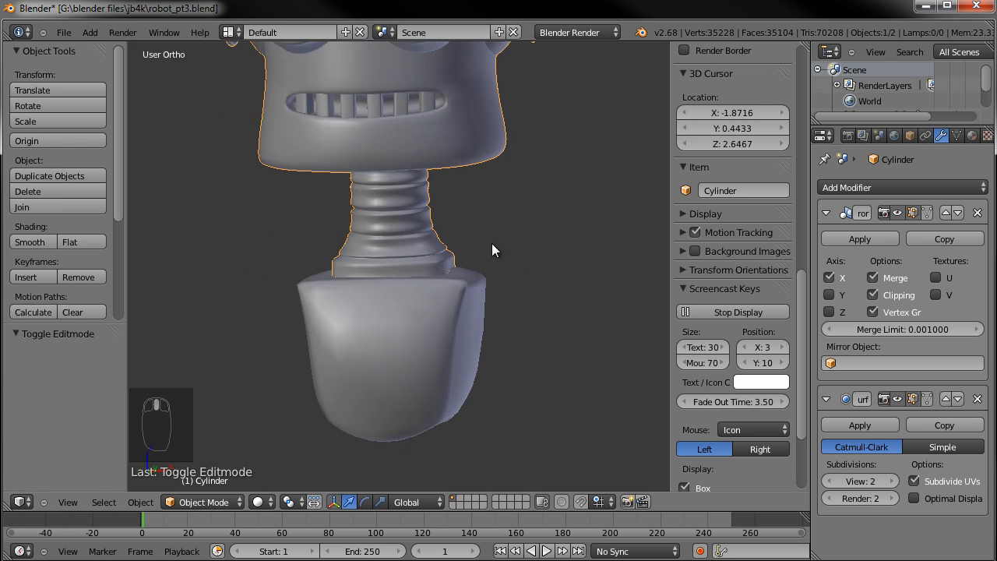
pyautogui.press('Tab')
pyautogui.scroll(3, 475, 236)
pyautogui.scroll(-3, 436, 265)
pyautogui.press('Tab')
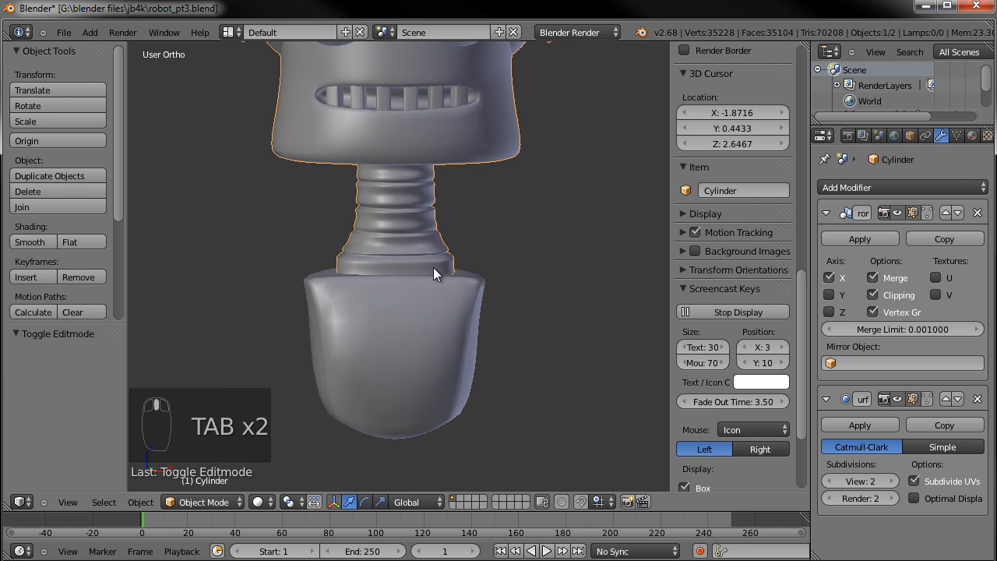
# Select the group of neighbouring edge loops around the middle of the neck in edit mode
pyautogui.press('KP_1')
pyautogui.press('Tab')
pyautogui.scroll(3, 429, 196)
pyautogui.moveTo(429, 195); pyautogui.dragTo(384, 300, button='middle')
pyautogui.scroll(2, 384, 300)
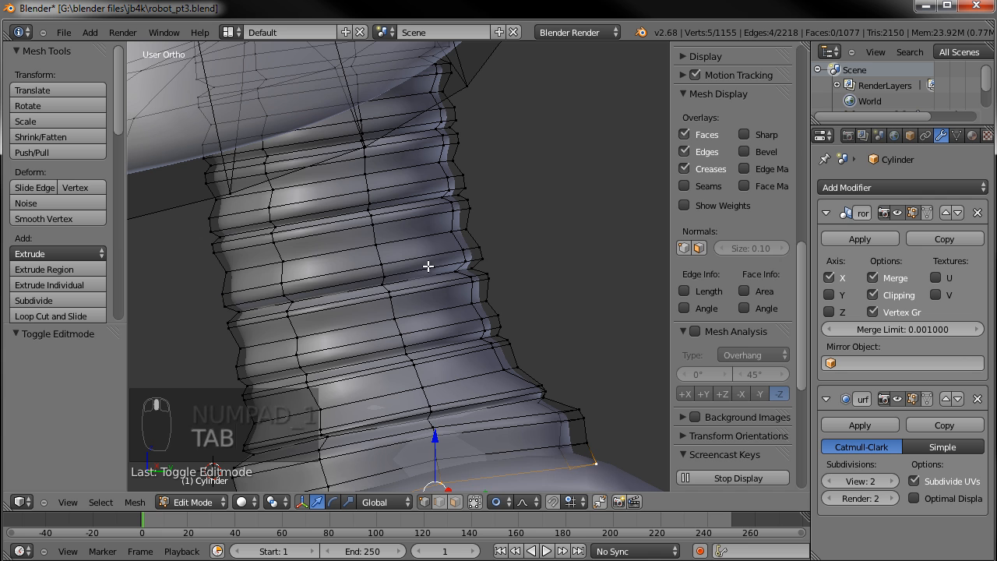
pyautogui.keyDown('alt'); pyautogui.rightClick(426, 265); pyautogui.keyUp('alt')
pyautogui.keyDown('alt'); pyautogui.keyDown('shift'); pyautogui.rightClick(416, 206); pyautogui.keyUp('shift'); pyautogui.keyUp('alt')
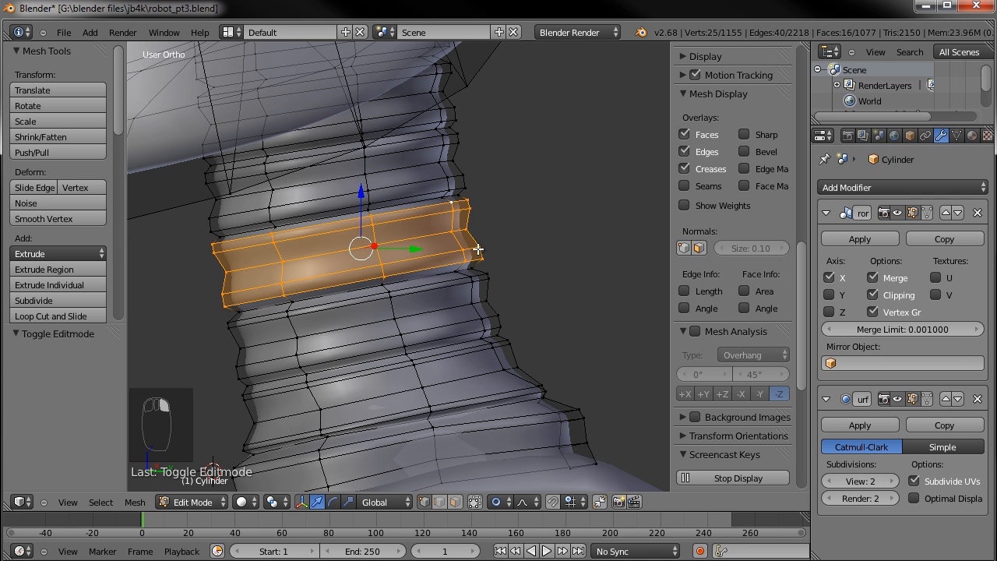
pyautogui.moveTo(479, 250); pyautogui.dragTo(441, 262, button='middle')
pyautogui.keyDown('alt'); pyautogui.keyDown('shift'); pyautogui.rightClick(393, 201); pyautogui.keyUp('shift'); pyautogui.keyUp('alt')
pyautogui.keyDown('alt'); pyautogui.keyDown('shift'); pyautogui.rightClick(417, 277); pyautogui.keyUp('shift'); pyautogui.keyUp('alt')
pyautogui.scroll(-3, 468, 265)
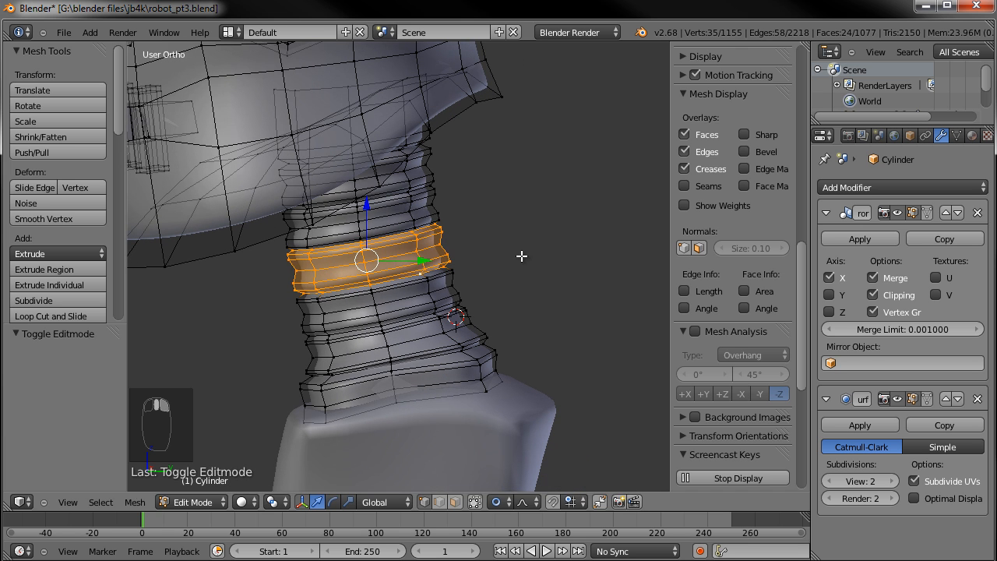
pyautogui.hotkey('alt', 's')
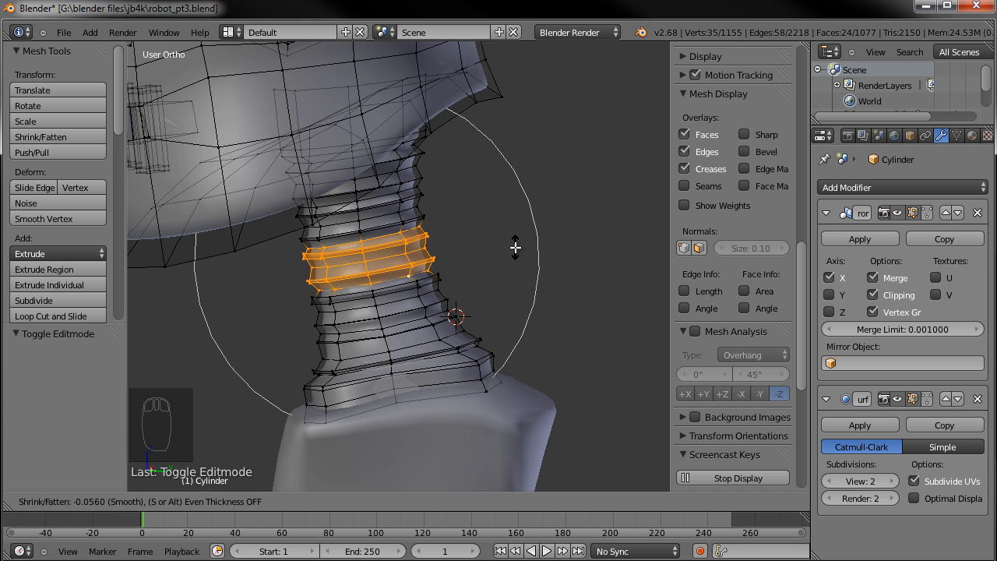
pyautogui.click(515, 249)
pyautogui.moveTo(355, 261); pyautogui.dragTo(439, 251, button='middle')
# Place the 3D cursor at the centre of the selected neck rings and make it the pivot point
pyautogui.press('KP_1')
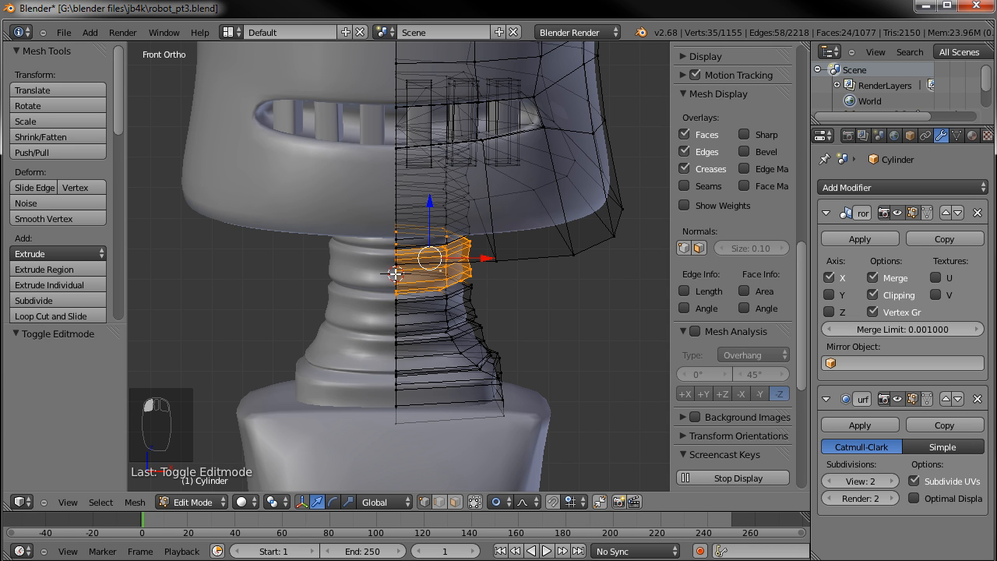
pyautogui.press('KP_3')
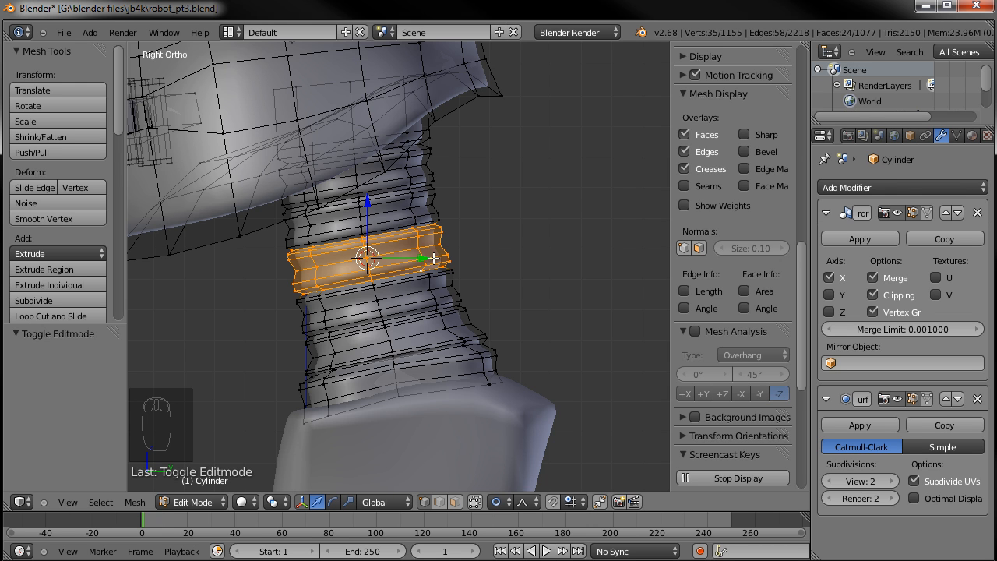
pyautogui.click(367, 202)
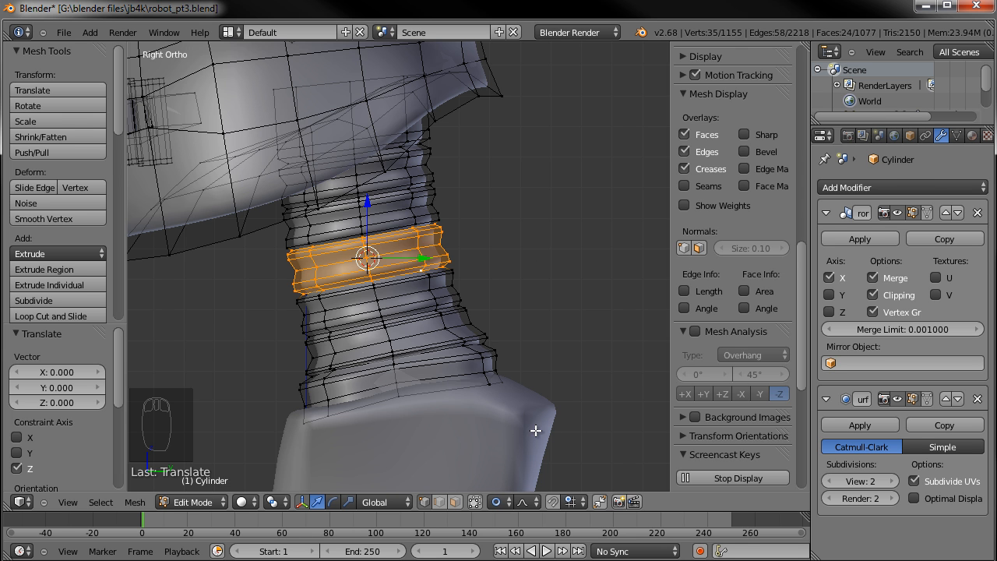
pyautogui.press('.')
# Scale the middle neck rings down to about 0.79 with proportional editing and leave edit mode to view the whole neck
pyautogui.moveTo(338, 243); pyautogui.dragTo(556, 223, button='middle')
pyautogui.press('s')
pyautogui.scroll(3, 543, 226)
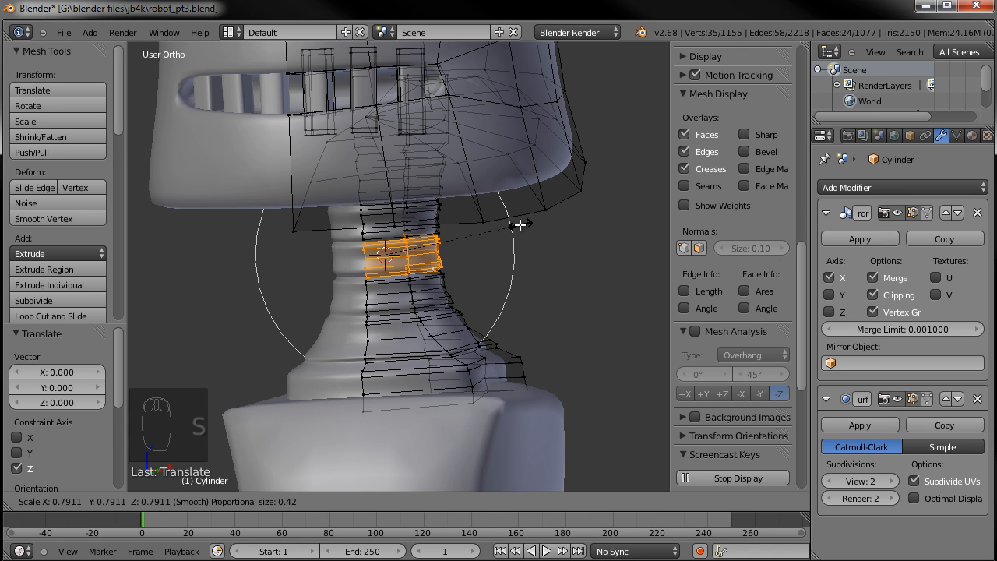
pyautogui.click(520, 223)
pyautogui.press('Tab')
pyautogui.scroll(-3, 506, 303)
pyautogui.moveTo(506, 303); pyautogui.dragTo(415, 297, button='middle')
pyautogui.scroll(-3, 413, 298)
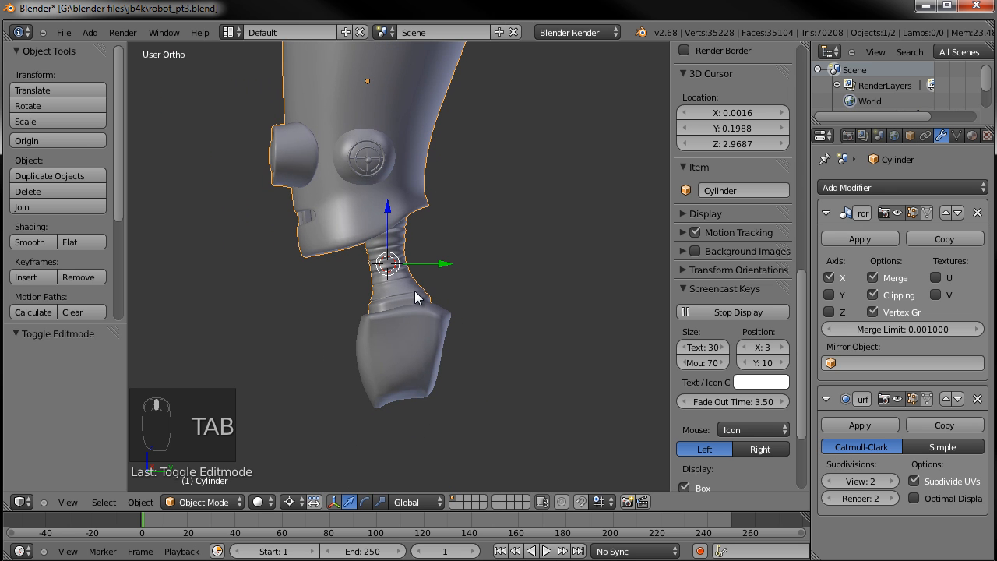
# Select the edge loop in the groove above the neck's flared base and set the pivot to the median point
pyautogui.press('KP_3')
pyautogui.scroll(5, 429, 308)
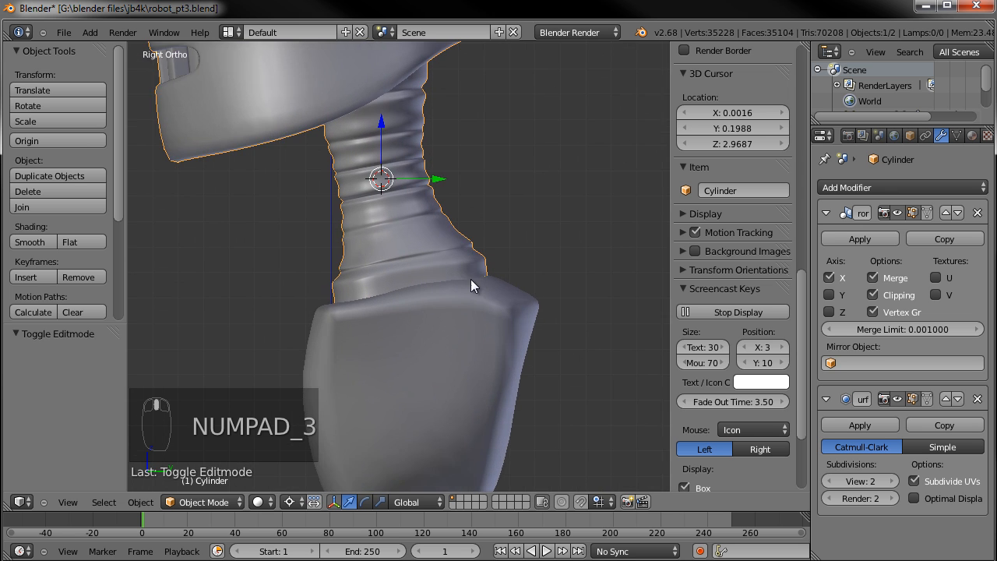
pyautogui.press('Tab')
pyautogui.scroll(2, 452, 257)
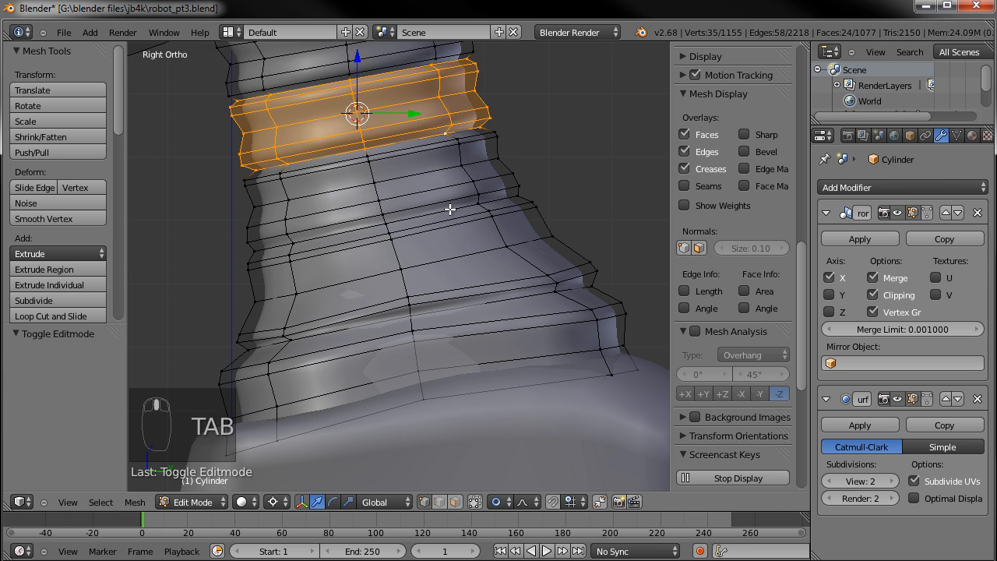
pyautogui.keyDown('alt'); pyautogui.rightClick(579, 201); pyautogui.keyUp('alt')
pyautogui.press('s')
pyautogui.rightClick(596, 184)
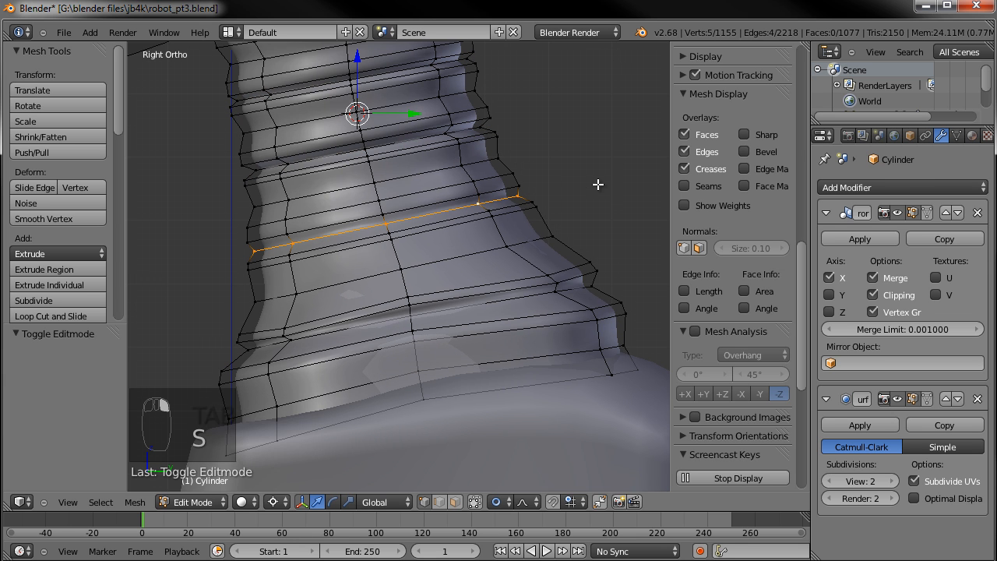
pyautogui.hotkey('ctrl', ',')
# Scale the groove's edge loop down to about 0.83 with a proportional editing size of 0.05
pyautogui.hotkey('alt', 's')
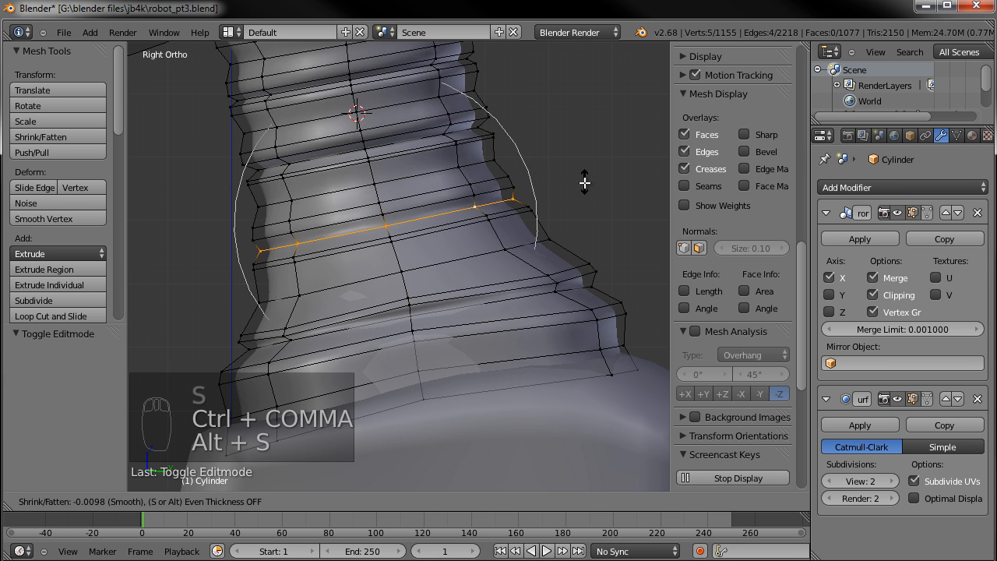
pyautogui.rightClick(550, 182)
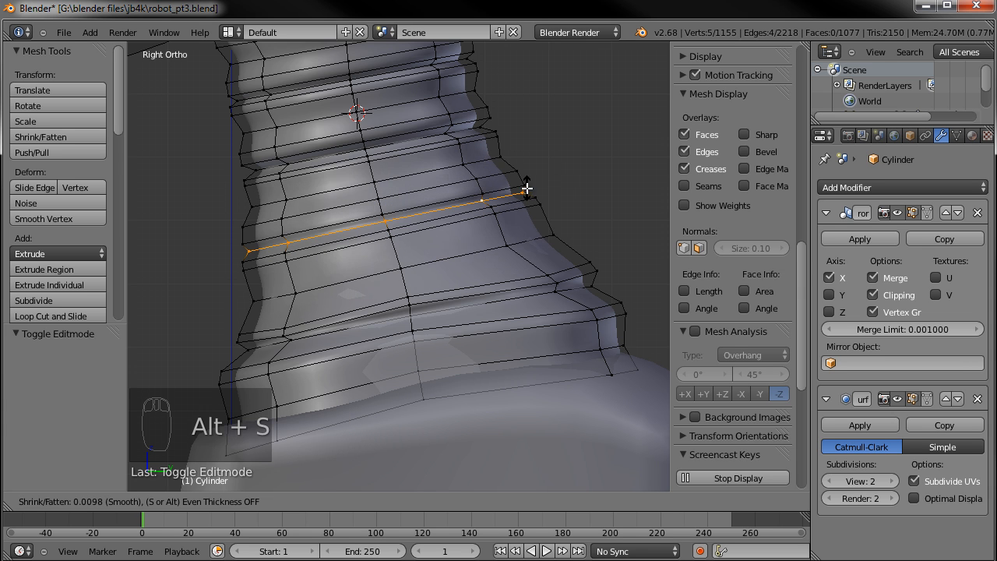
pyautogui.press('s')
pyautogui.scroll(13, 538, 181)
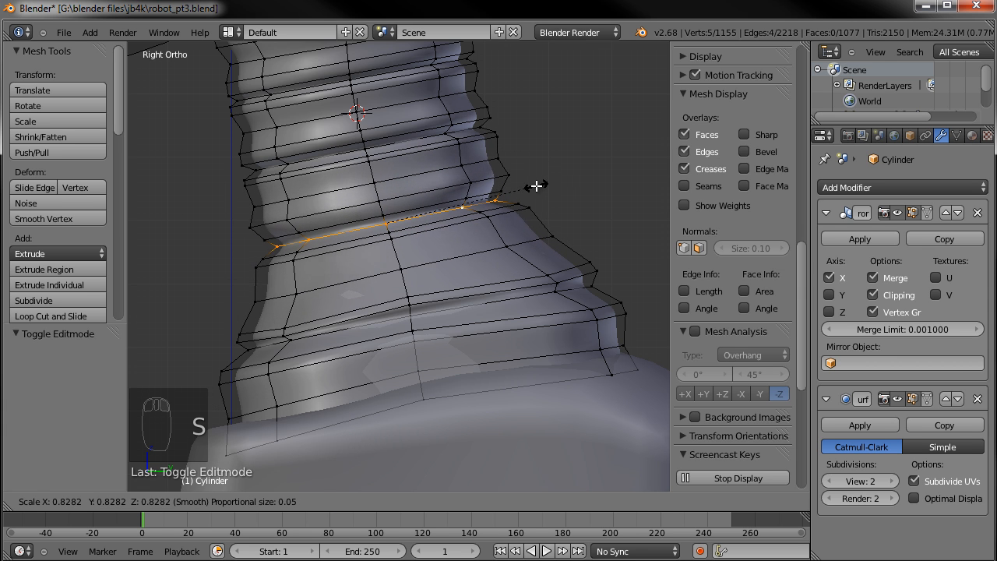
pyautogui.click(533, 191)
# Scale the edge loop just above the groove up by about 1.127
pyautogui.press('s')
pyautogui.scroll(1, 553, 184)
pyautogui.click(573, 180)
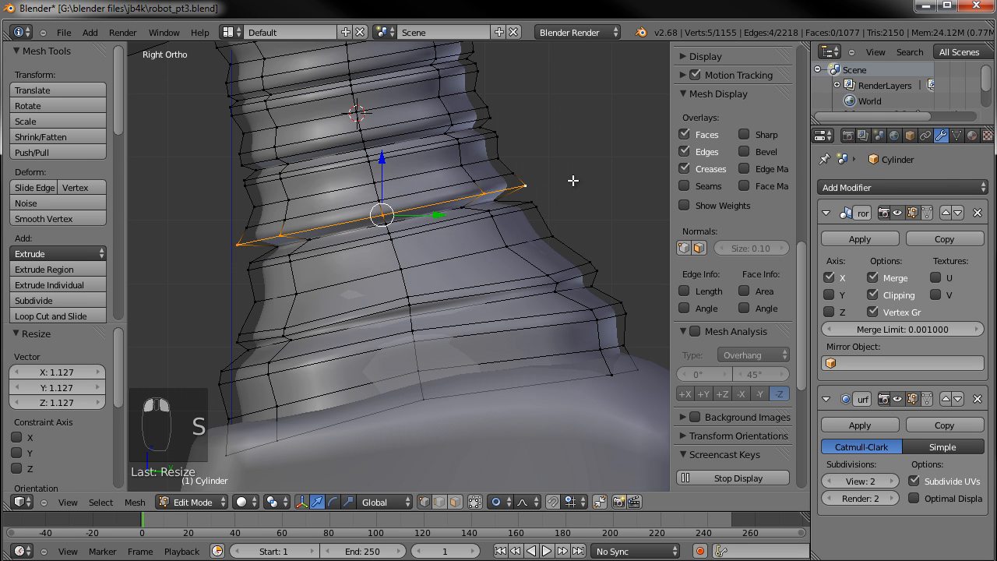
# Select the two edge loops of the ring directly below and scale them up by about 1.09
pyautogui.keyDown('alt'); pyautogui.rightClick(527, 204); pyautogui.keyUp('alt')
pyautogui.keyDown('alt'); pyautogui.keyDown('shift'); pyautogui.rightClick(534, 212); pyautogui.keyUp('shift'); pyautogui.keyUp('alt')
pyautogui.press('s')
pyautogui.click(587, 180)
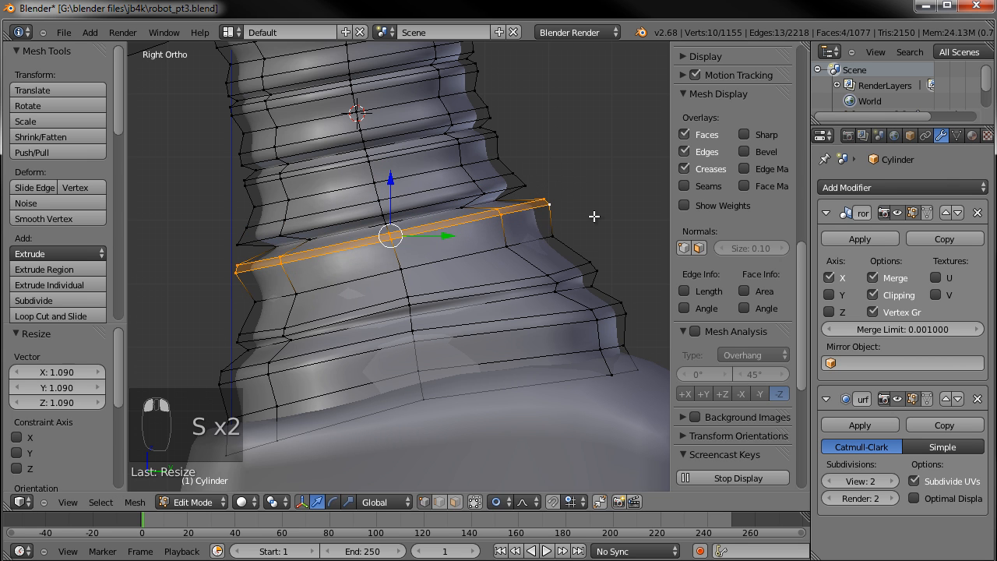
# Scale and shift the groove's edge loop just above the neck's flared base, and move an edge loop in the groove higher up
pyautogui.keyDown('alt'); pyautogui.rightClick(590, 288); pyautogui.keyUp('alt')
pyautogui.press('s')
pyautogui.press('g')
pyautogui.keyDown('alt'); pyautogui.rightClick(461, 208); pyautogui.keyUp('alt')
pyautogui.press('g')
# Reposition and scale the edge loop of the next groove up, and lower it about 0.009 along Z
pyautogui.keyDown('alt'); pyautogui.rightClick(447, 136); pyautogui.keyUp('alt')
pyautogui.press('g')
pyautogui.click(449, 144)
pyautogui.press('s')
pyautogui.click(506, 137)
pyautogui.press('g')
pyautogui.press('z')
pyautogui.click(506, 145)
# Scale the mid-neck groove's edge loop down to about 0.93 with proportional size 0.03
pyautogui.scroll(-3, 506, 148)
pyautogui.keyDown('shift'); pyautogui.moveTo(514, 216); pyautogui.dragTo(518, 232, button='middle'); pyautogui.keyUp('shift')
pyautogui.press('s')
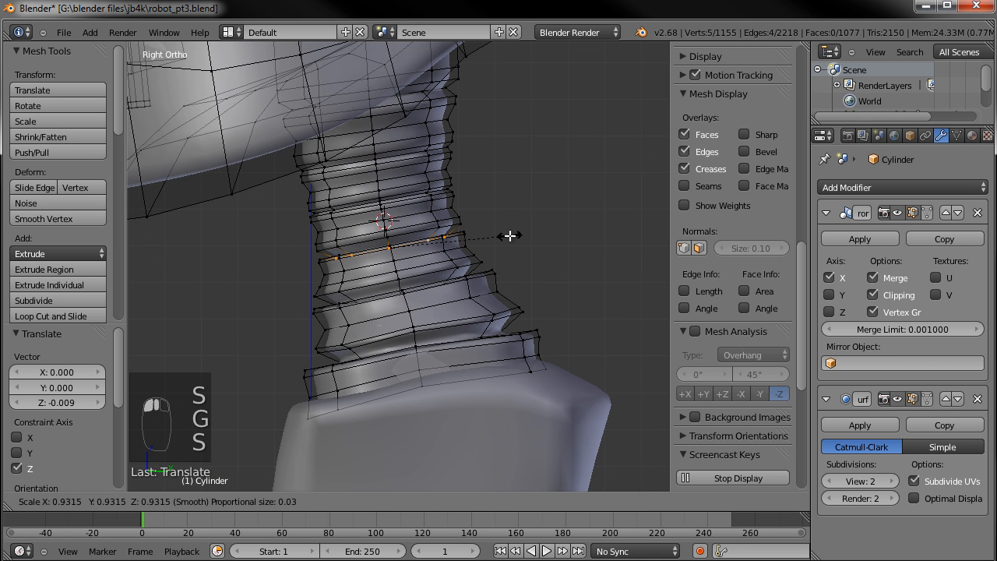
pyautogui.click(508, 236)
# Scale an edge loop in the next mid-neck groove and lower the ring's edge loop about 0.013 along Z
pyautogui.scroll(2, 507, 234)
pyautogui.press('s')
pyautogui.keyDown('alt'); pyautogui.rightClick(464, 150); pyautogui.keyUp('alt')
pyautogui.press('g')
pyautogui.click(523, 140)
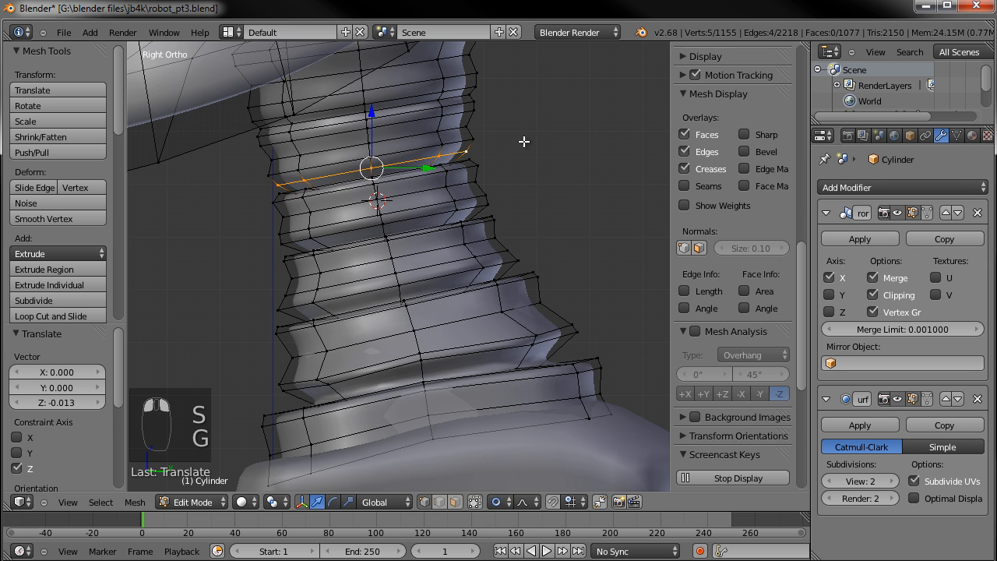
# Scale the selected mid-neck edge loop again and leave edit mode to check the neck's profile
pyautogui.press('s')
pyautogui.click(541, 140)
pyautogui.scroll(-2, 507, 152)
pyautogui.press('Tab')
pyautogui.scroll(-3, 499, 167)
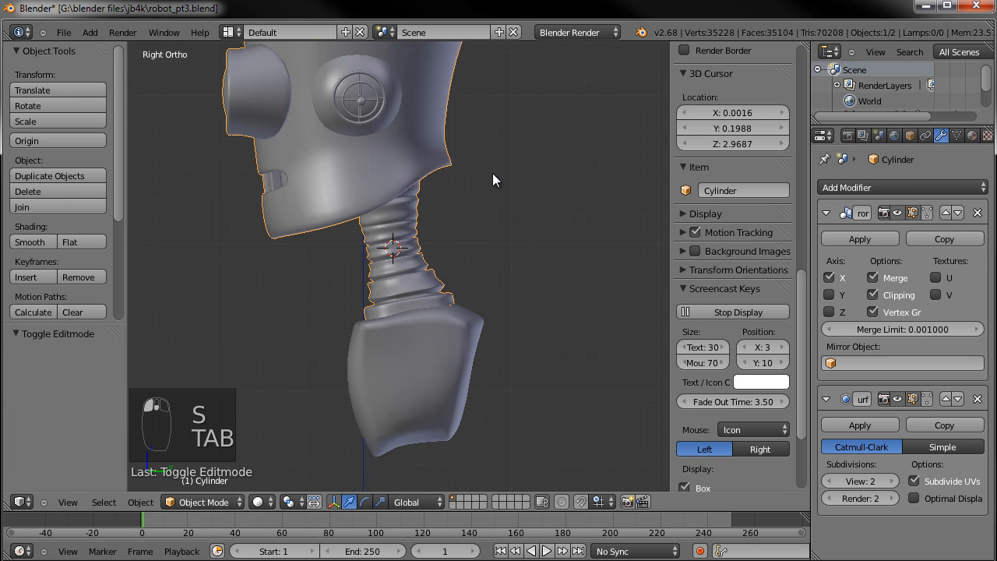
# Scale the upper groove's edge loop to about 0.86 and lower it about 0.018 along Z
pyautogui.scroll(4, 475, 187)
pyautogui.press('Tab')
pyautogui.scroll(2, 468, 151)
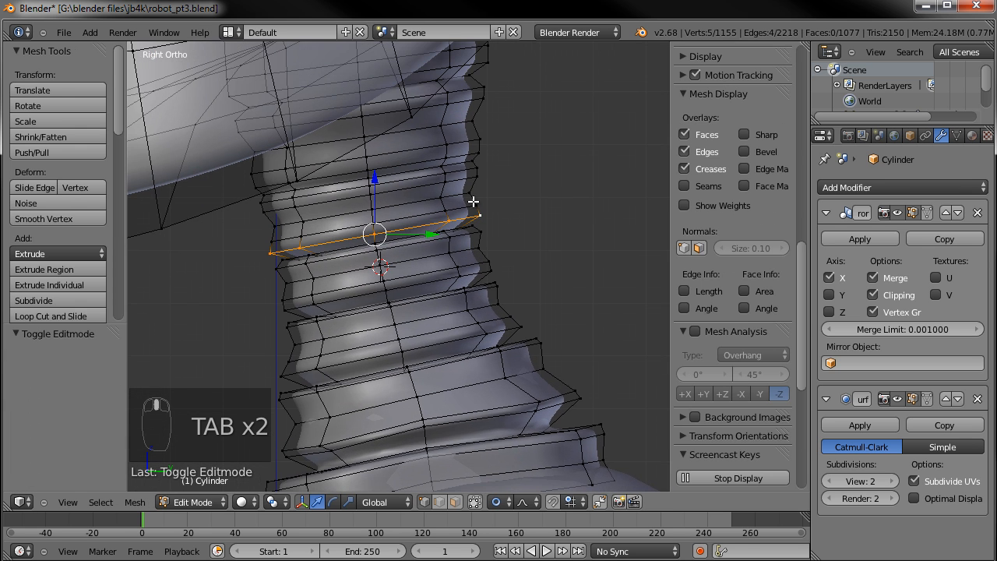
pyautogui.press('s')
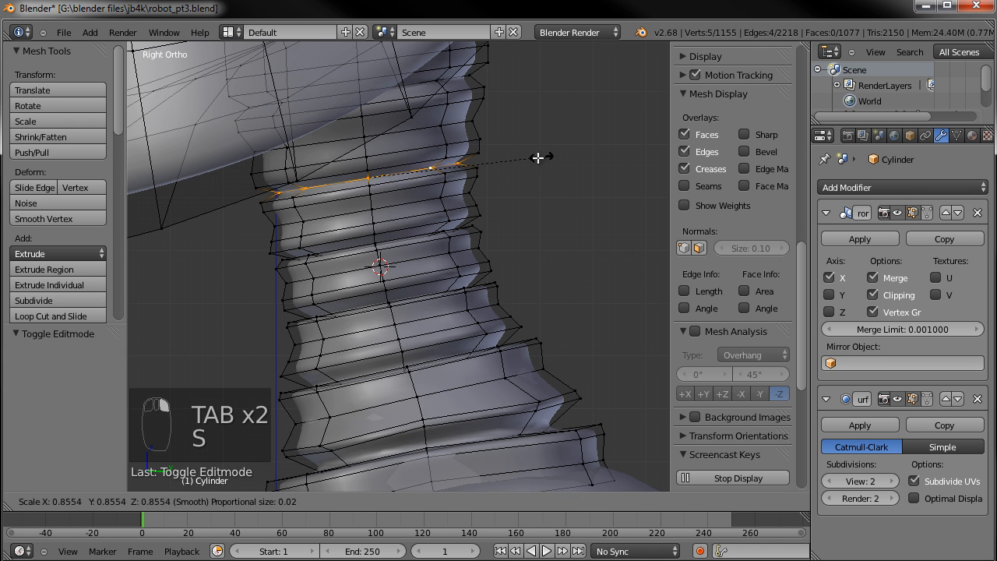
pyautogui.click(525, 161)
pyautogui.press('g')
pyautogui.click(518, 165)
# Scale the edge loop of the ring just below the jaw to about 0.952 and lower it about 0.01 along Z
pyautogui.keyDown('alt'); pyautogui.rightClick(478, 155); pyautogui.keyUp('alt')
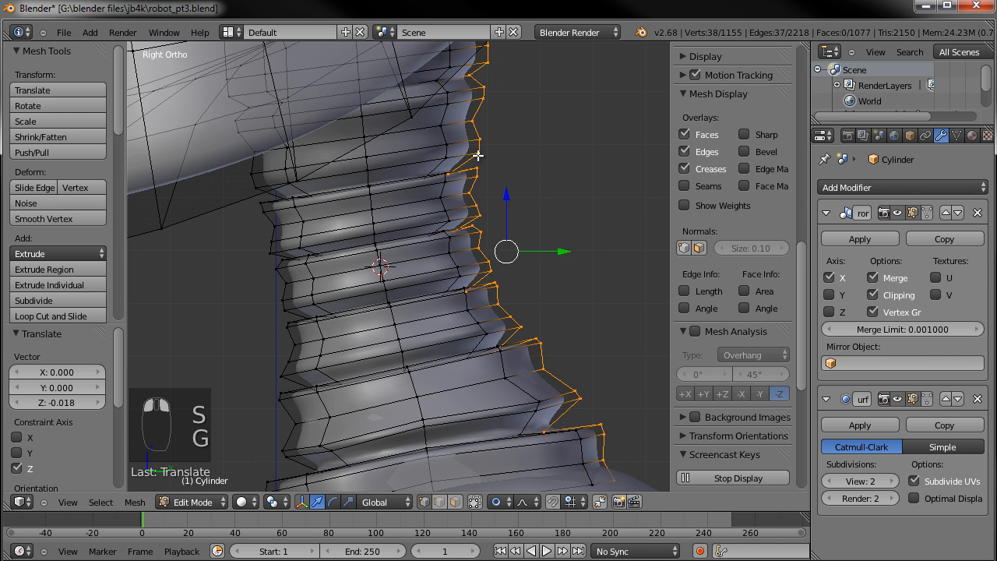
pyautogui.keyDown('alt'); pyautogui.rightClick(477, 155); pyautogui.keyUp('alt')
pyautogui.press('s')
pyautogui.click(474, 142)
pyautogui.press('s')
pyautogui.click(535, 138)
pyautogui.press('g')
pyautogui.press('z')
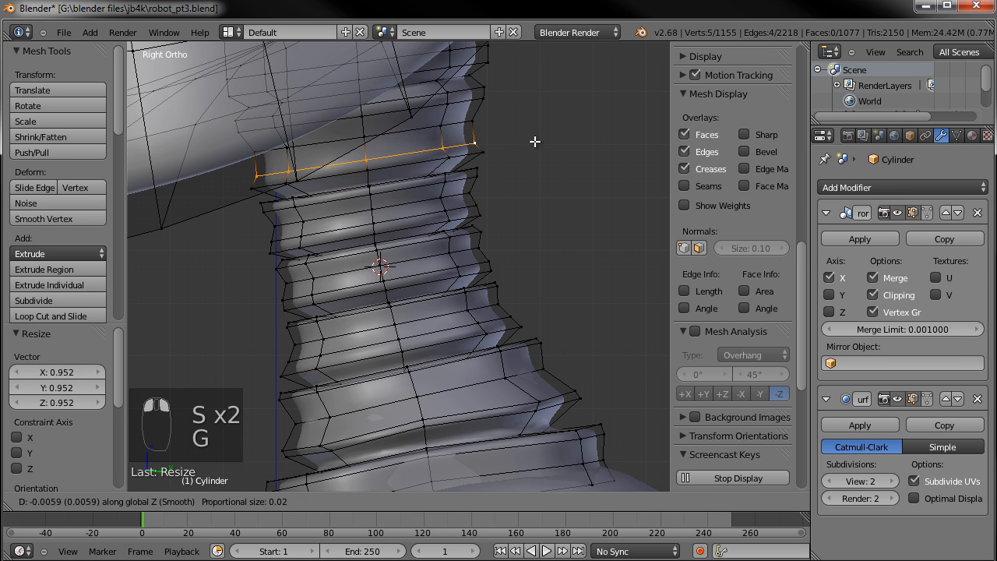
pyautogui.click(537, 144)
# Scale the edge loop of the ring partly hidden by the jaw to about 0.943 and edge-slide it by about -0.31
pyautogui.rightClick(468, 120)
pyautogui.press('s')
pyautogui.rightClick(538, 120)
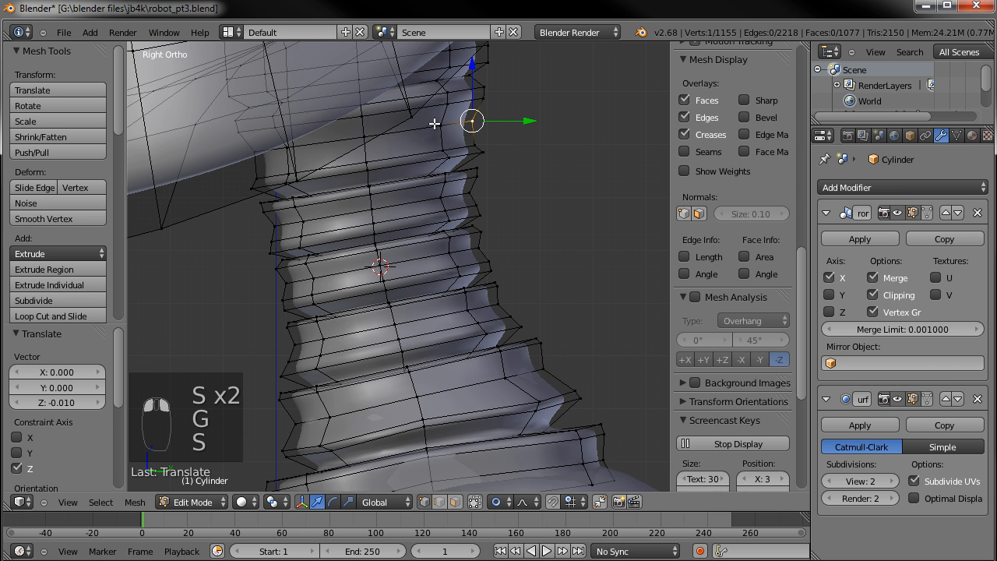
pyautogui.keyDown('alt'); pyautogui.rightClick(449, 124); pyautogui.keyUp('alt')
pyautogui.press('s')
pyautogui.click(488, 107)
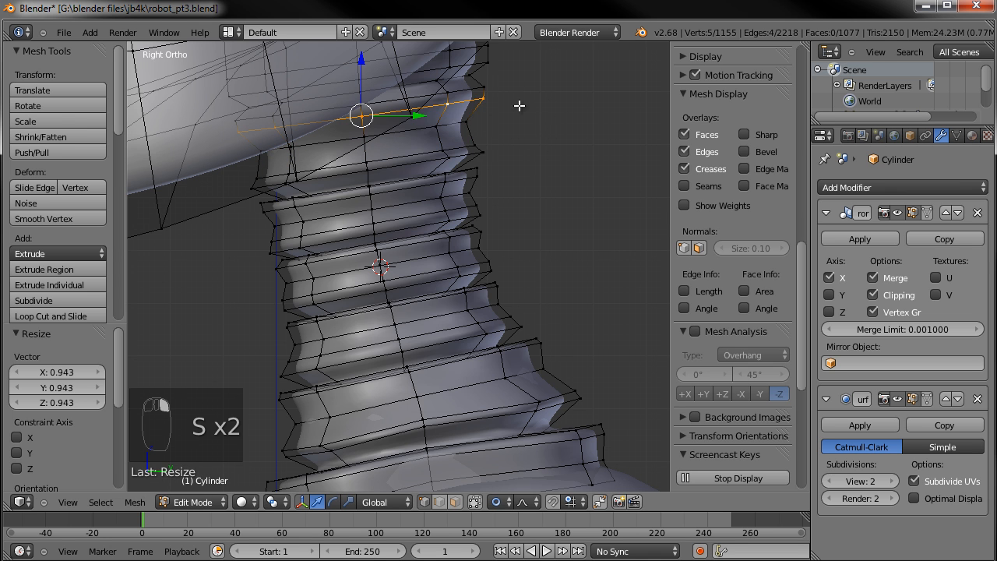
pyautogui.hotkey('ctrl', 'e')
pyautogui.click(503, 331)
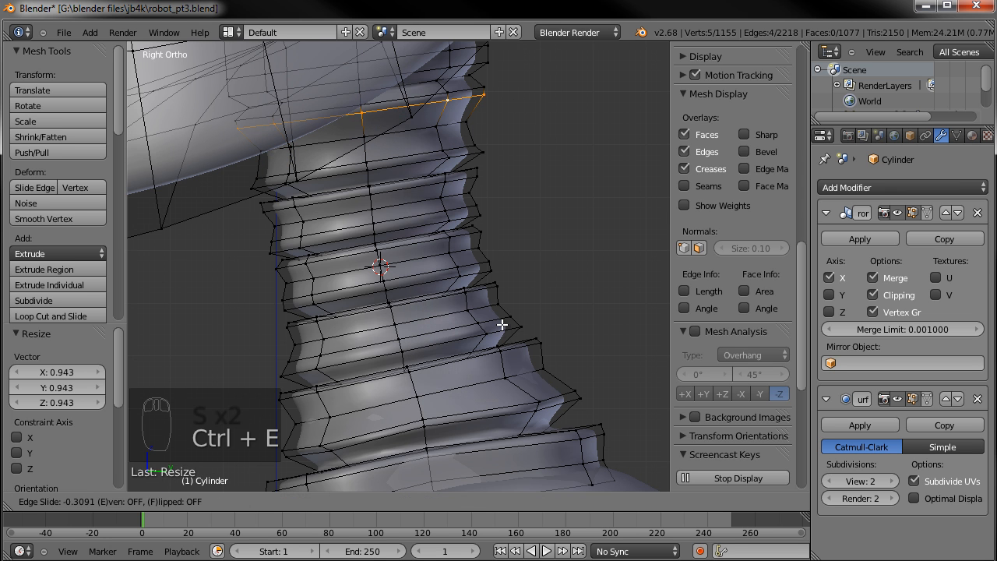
pyautogui.click(502, 325)
# Select the edge loop in the groove above the neck's base and move it about 0.031 down along Z
pyautogui.scroll(-2, 461, 213)
pyautogui.moveTo(513, 233); pyautogui.dragTo(395, 303, button='middle')
pyautogui.scroll(3, 401, 264)
pyautogui.press('Tab')
pyautogui.keyDown('alt'); pyautogui.rightClick(359, 303); pyautogui.keyUp('alt')
pyautogui.press('g')
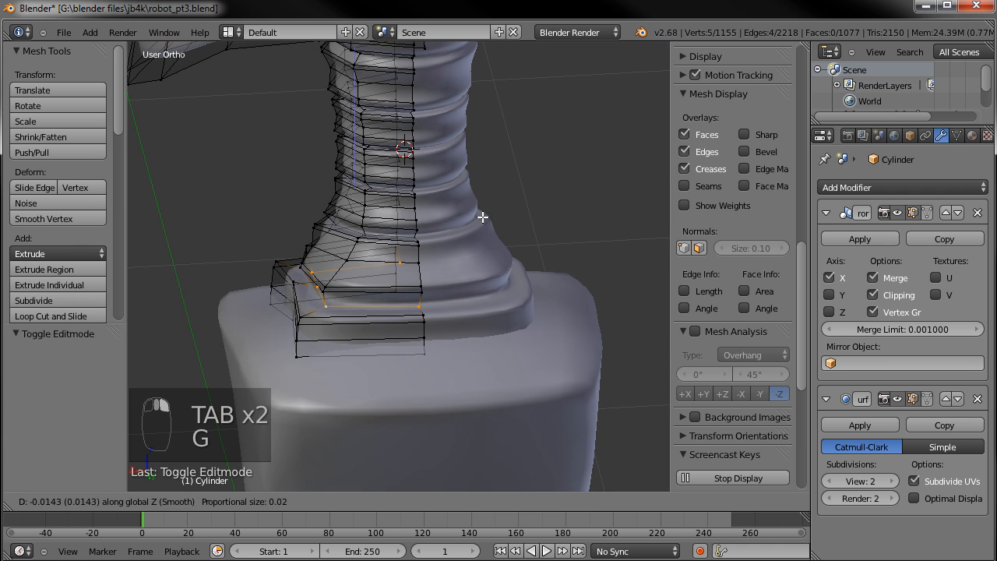
pyautogui.click(419, 301)
# Add a loop cut just above the neck's base, scale it to about 0.91 and leave edit mode
pyautogui.hotkey('ctrl', 'r')
pyautogui.click(419, 301)
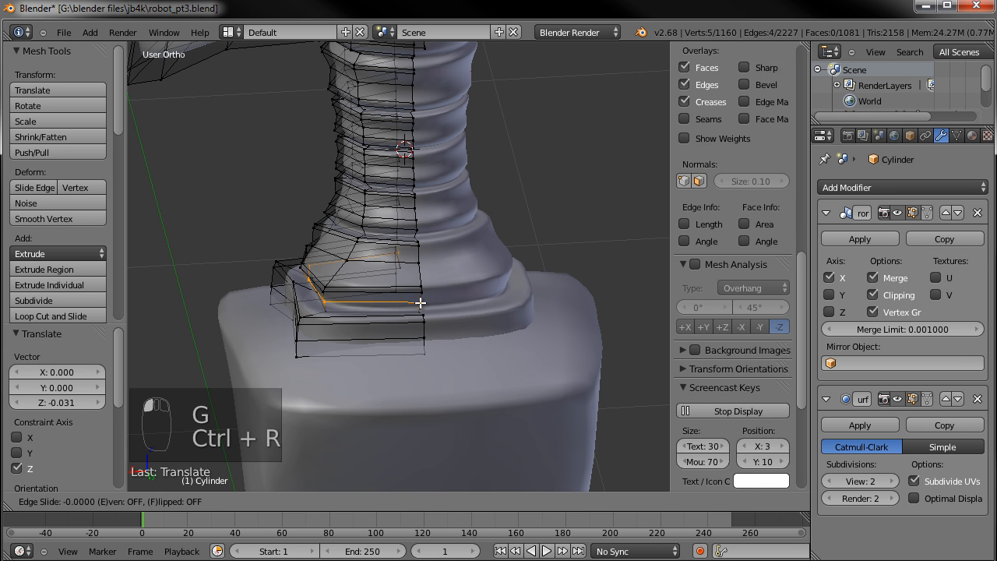
pyautogui.click(422, 299)
pyautogui.press('s')
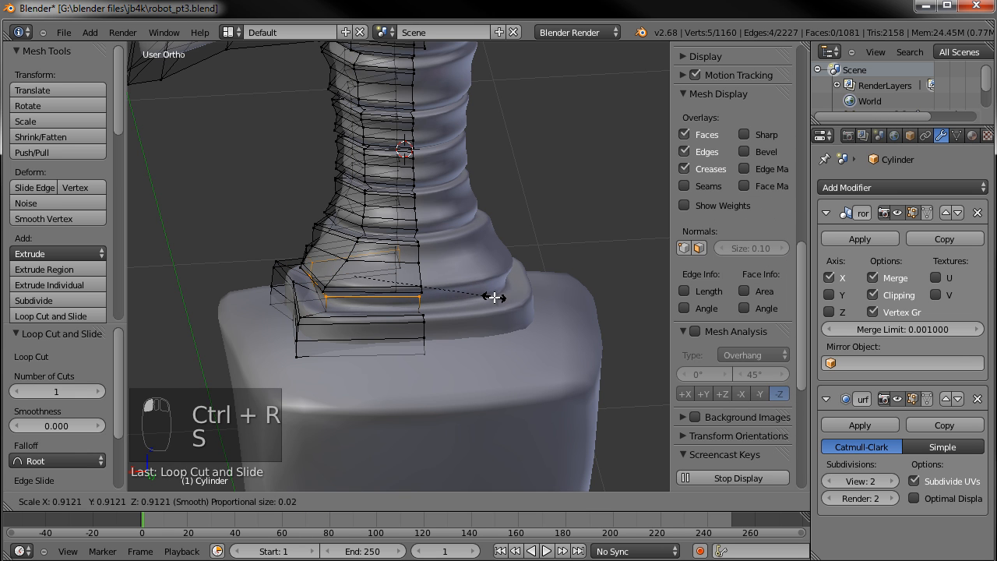
pyautogui.click(494, 301)
pyautogui.press('Tab')
# Select the front centre edges of the neck's base, move them about -0.016 along Y and adjust their height along Z
pyautogui.scroll(-3, 428, 293)
pyautogui.moveTo(428, 294); pyautogui.dragTo(394, 289, button='middle')
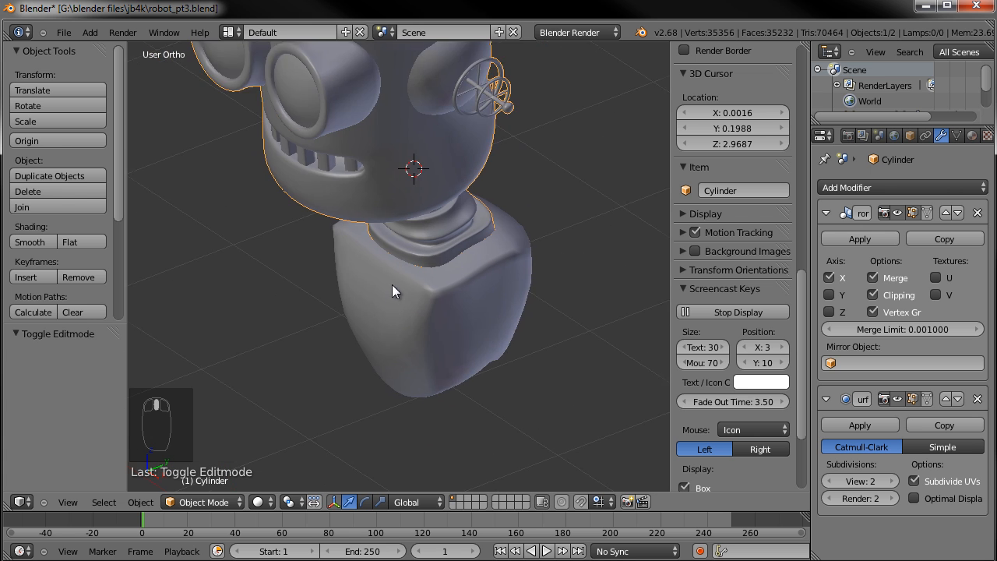
pyautogui.scroll(4, 388, 288)
pyautogui.press('Tab')
pyautogui.keyDown('alt'); pyautogui.rightClick(365, 218); pyautogui.keyUp('alt')
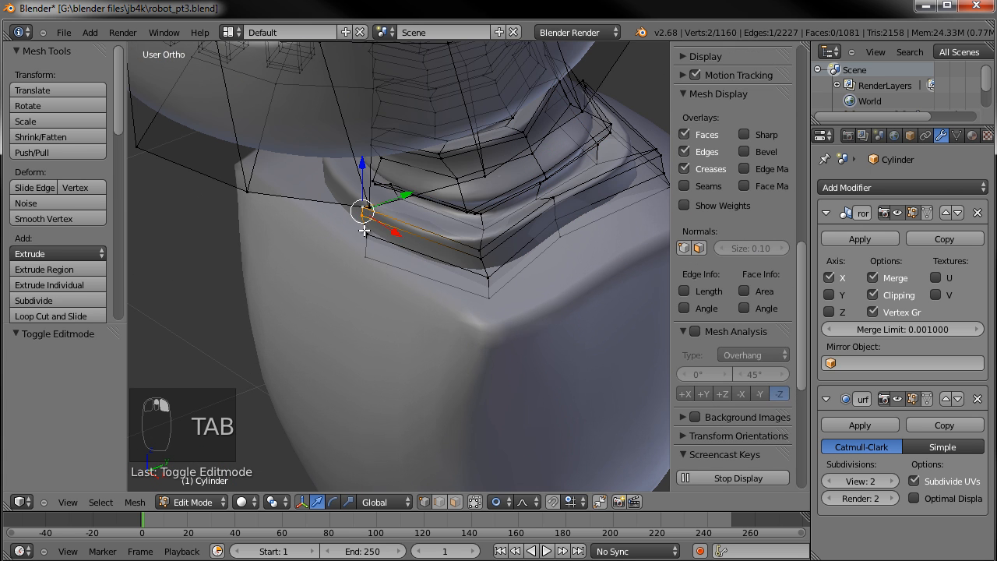
pyautogui.moveTo(403, 215); pyautogui.dragTo(384, 192, button='middle')
pyautogui.press('g')
pyautogui.press('y')
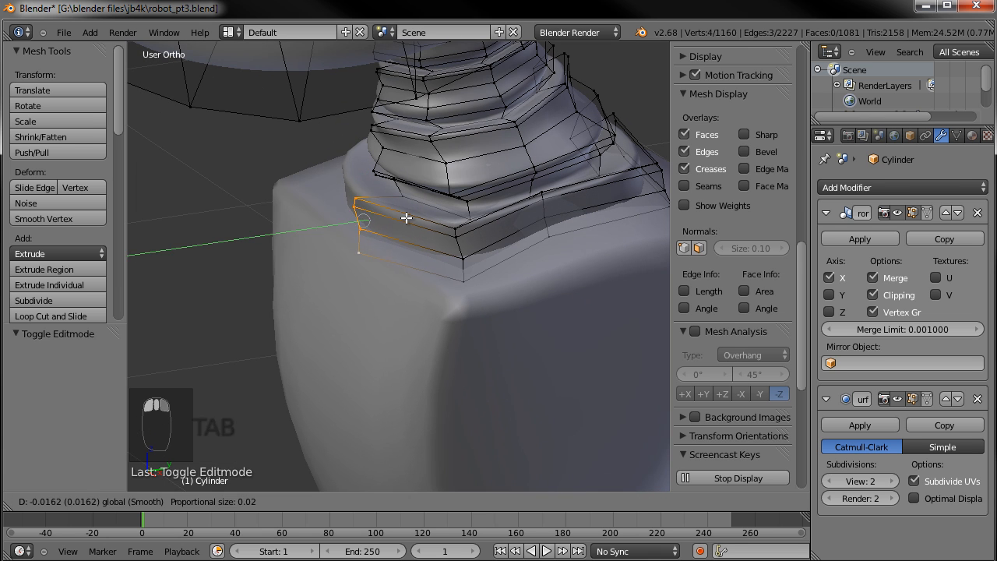
pyautogui.press('g')
pyautogui.press('z')
pyautogui.moveTo(404, 219); pyautogui.dragTo(425, 196)
pyautogui.click(402, 221)
# Leave edit mode, deselect everything and view the whole robot
pyautogui.rightClick(403, 197)
pyautogui.press('Tab')
pyautogui.press('Tab')
pyautogui.scroll(-6, 498, 318)
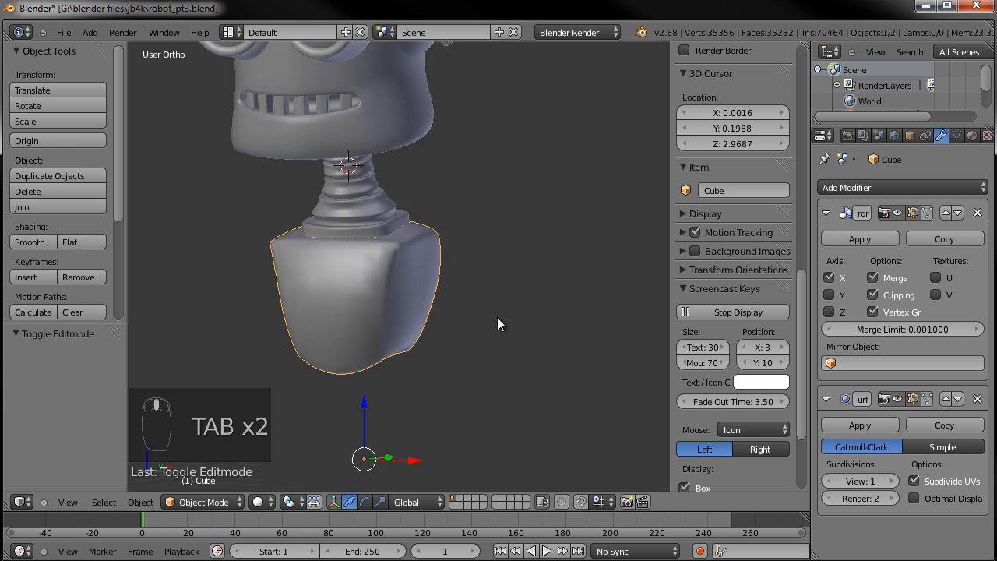
pyautogui.press('a')
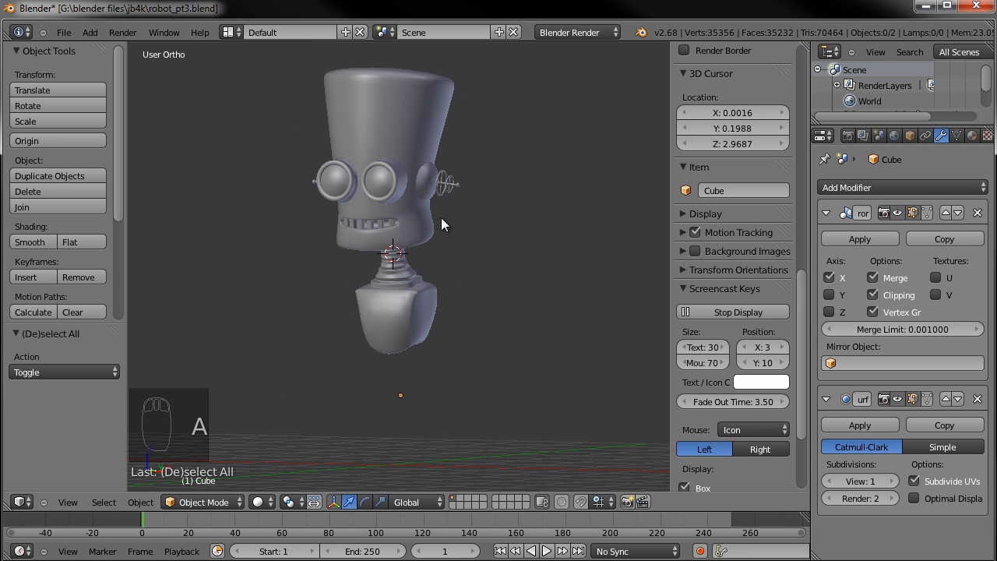
# Join the torso with the head-and-neck object and select the torso's centre edge loop in edit mode
pyautogui.rightClick(396, 324)
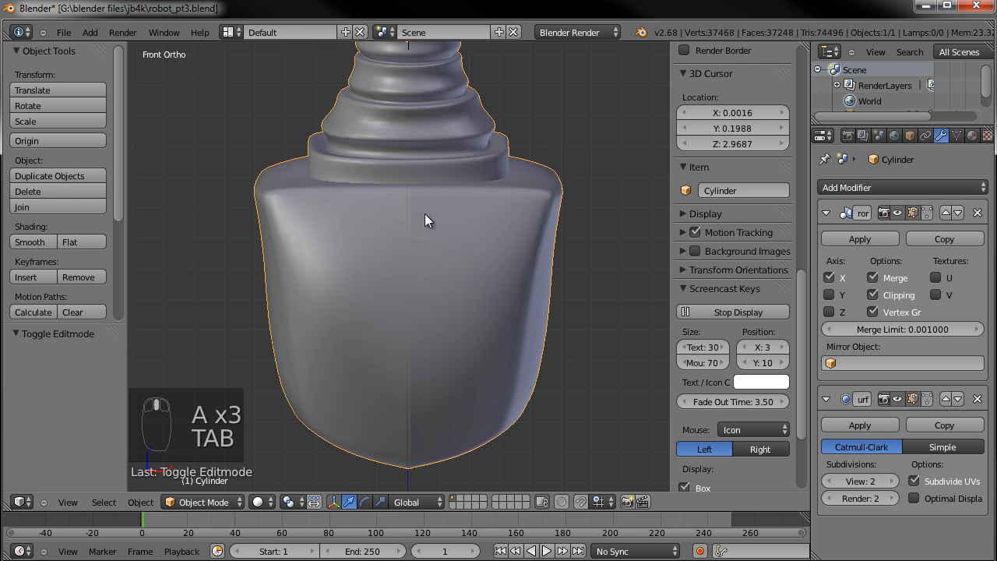
pyautogui.press('Tab')
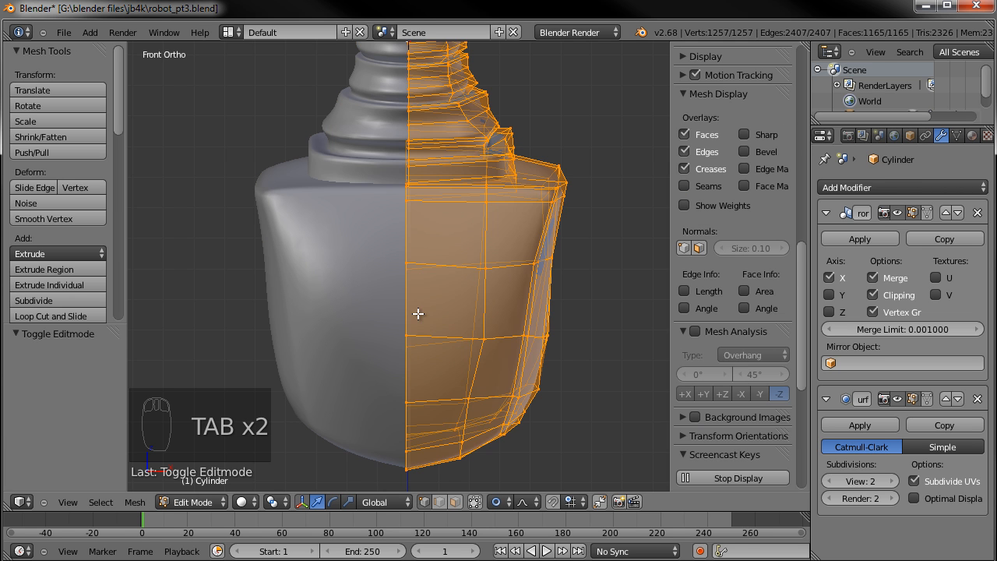
pyautogui.keyDown('alt'); pyautogui.rightClick(406, 306); pyautogui.keyUp('alt')
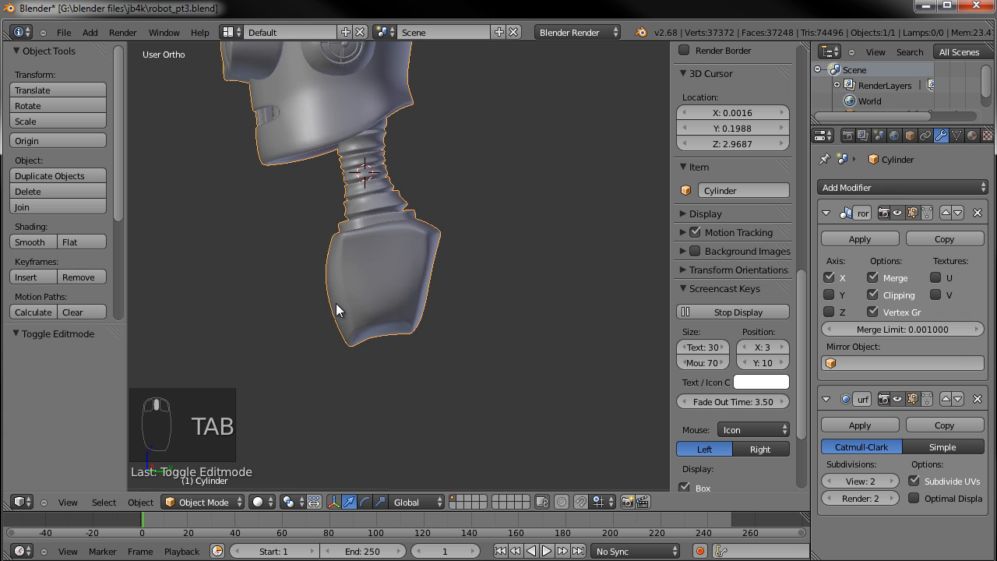
# Switch to face selection and select all the faces on the torso's underside
pyautogui.press('KP_3')
pyautogui.moveTo(334, 305); pyautogui.dragTo(341, 338, button='middle')
pyautogui.scroll(3, 395, 264)
pyautogui.press('Tab')
pyautogui.click(455, 501)
pyautogui.scroll(3, 412, 370)
pyautogui.rightClick(399, 241)
pyautogui.keyDown('shift'); pyautogui.rightClick(365, 238); pyautogui.keyUp('shift')
pyautogui.keyDown('shift'); pyautogui.rightClick(319, 299); pyautogui.keyUp('shift')
pyautogui.keyDown('shift'); pyautogui.rightClick(247, 336); pyautogui.keyUp('shift')
pyautogui.keyDown('shift'); pyautogui.rightClick(245, 367); pyautogui.keyUp('shift')
pyautogui.moveTo(396, 295); pyautogui.dragTo(402, 283, button='middle')
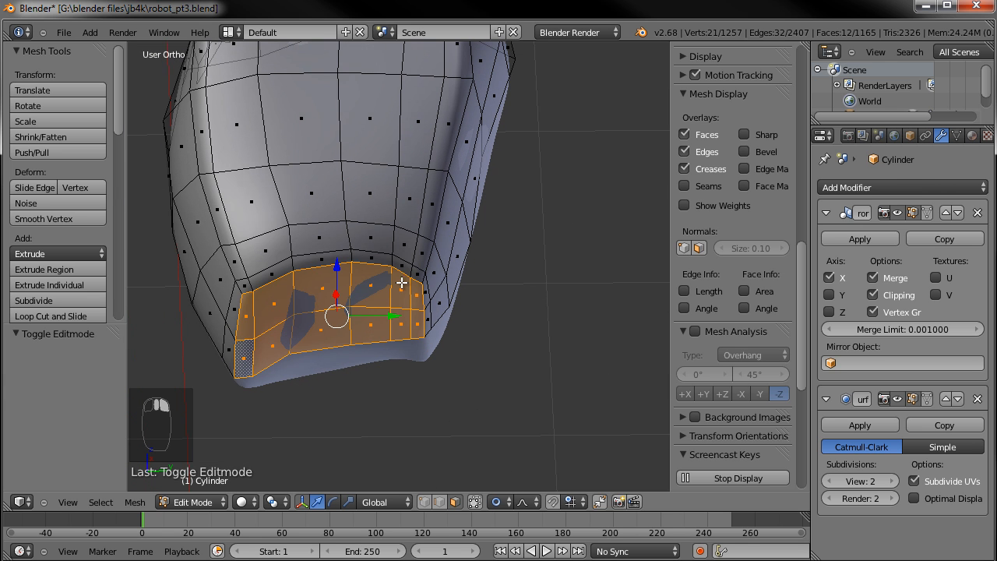
# Extrude the underside faces in place, turn off proportional editing and scale them to about 0.86
pyautogui.press('e')
pyautogui.rightClick(470, 272)
pyautogui.press('s')
pyautogui.rightClick(524, 267)
pyautogui.hotkey('alt', 'o')
pyautogui.press('s')
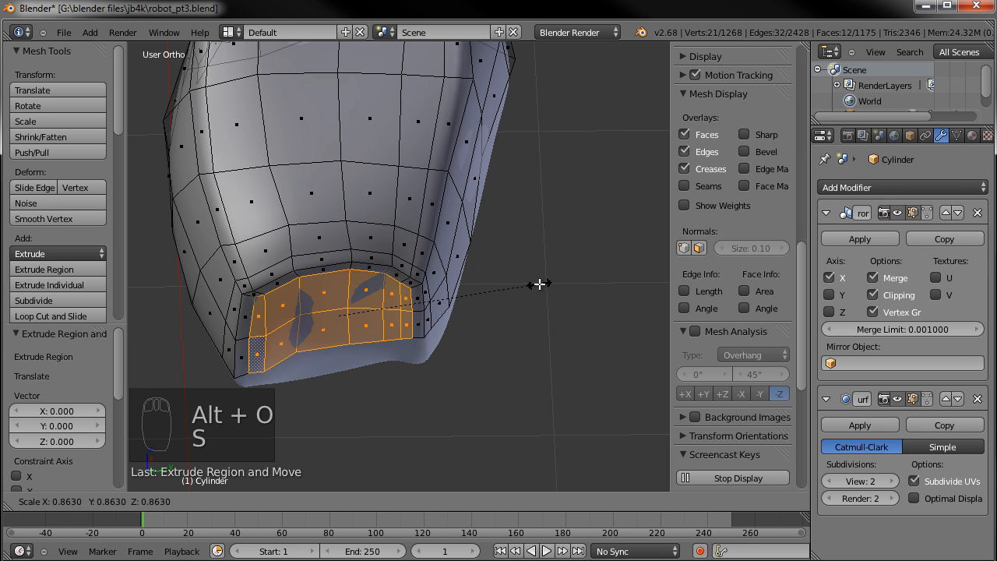
pyautogui.click(539, 283)
pyautogui.press('Tab')
# Select the entire linked neck mesh and duplicate it beneath the torso, offset 0.213 along Y and -1.833 along Z
pyautogui.moveTo(394, 295); pyautogui.dragTo(414, 199, button='middle')
pyautogui.press('KP_3')
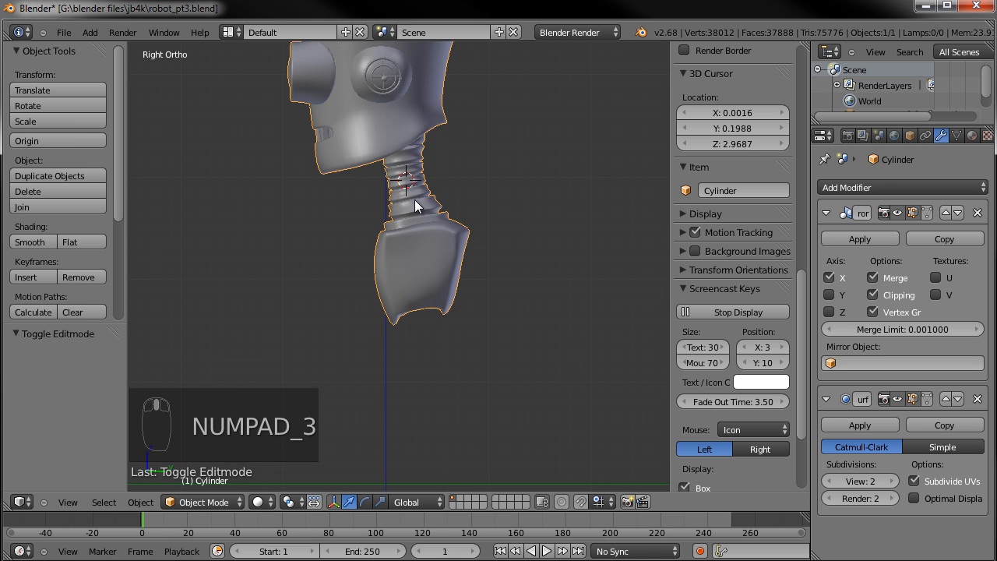
pyautogui.press('Tab')
pyautogui.press('a')
pyautogui.press('a')
pyautogui.press('c')
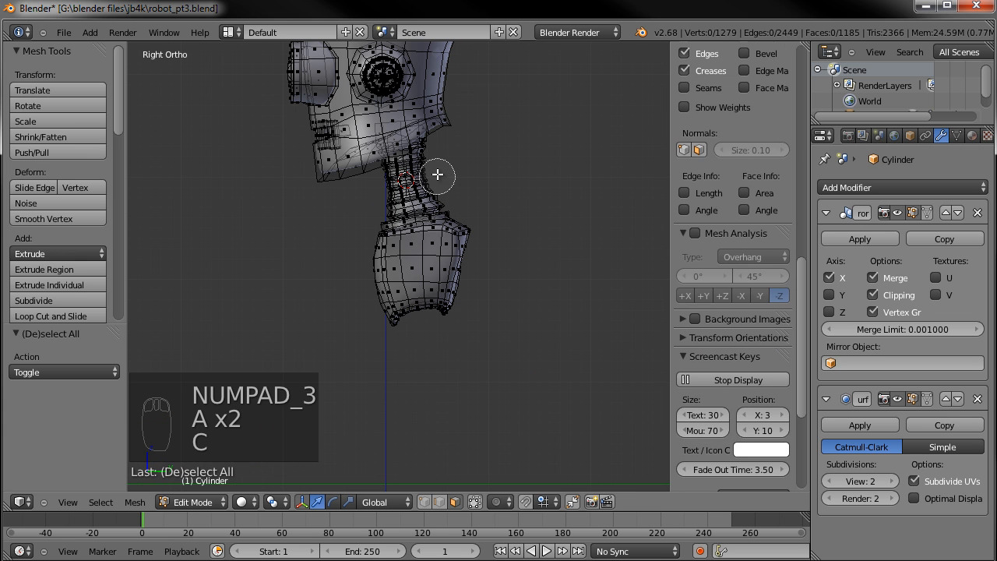
pyautogui.click(431, 170)
pyautogui.rightClick(431, 171)
pyautogui.hotkey('ctrl', 'l')
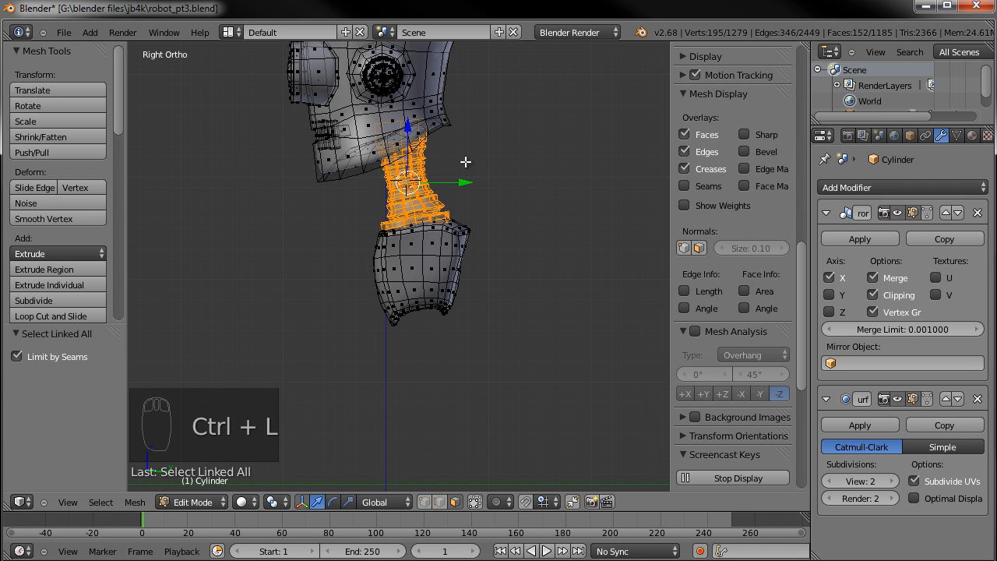
pyautogui.hotkey('shift', 'd')
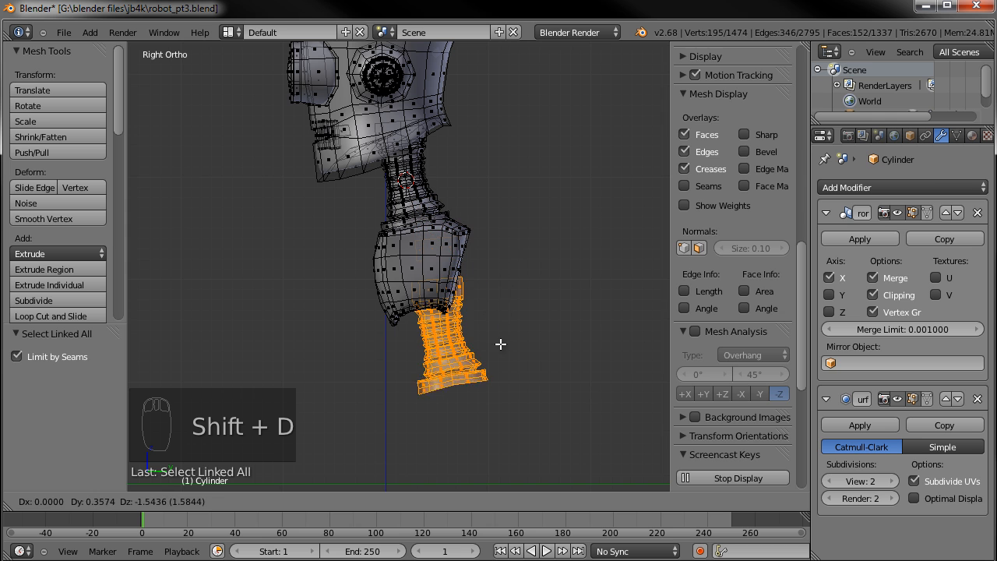
pyautogui.click(488, 348)
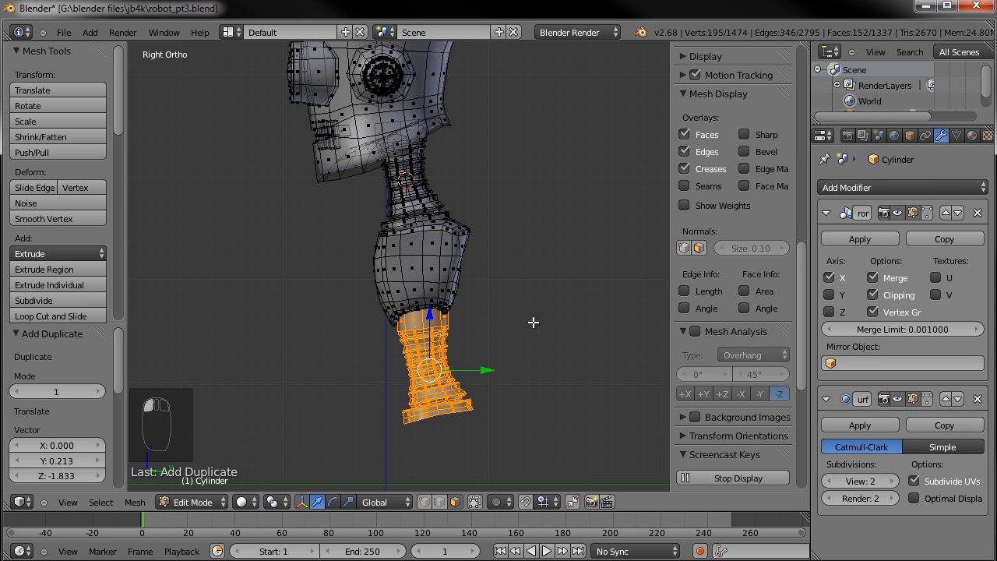
# Scale the neck copy to about 0.803 and move it about -0.031 along X from the front view
pyautogui.press('KP_1')
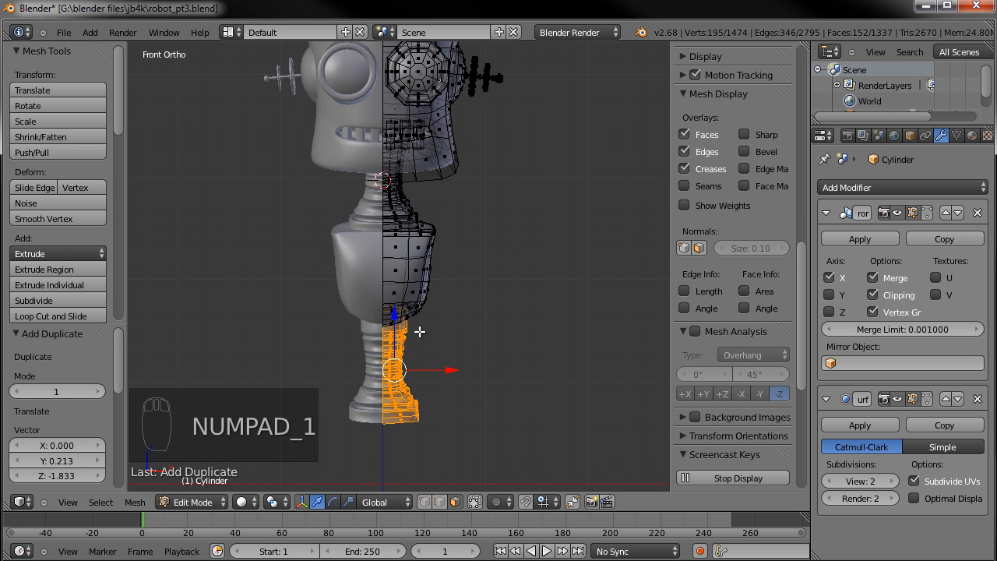
pyautogui.scroll(5, 480, 322)
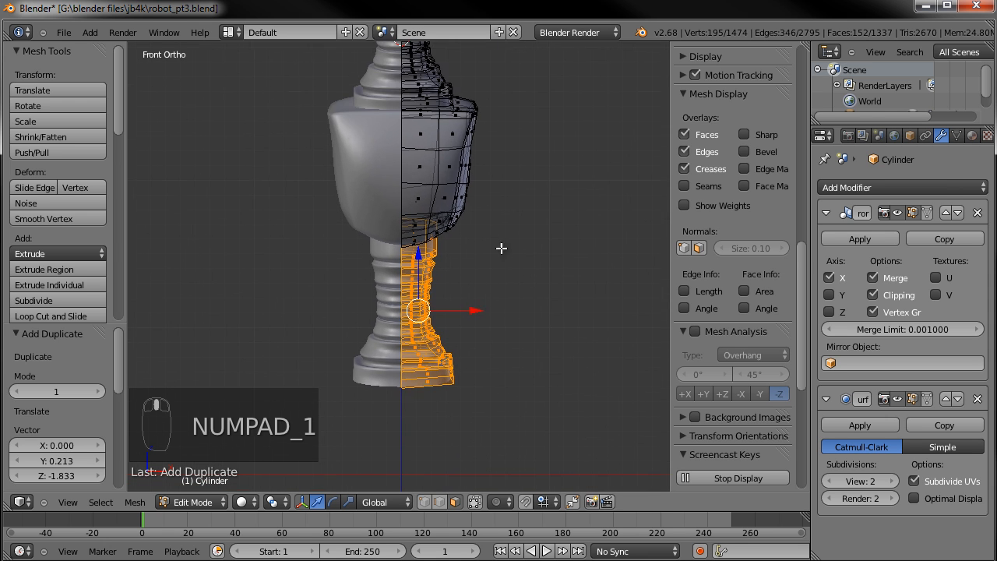
pyautogui.press('s')
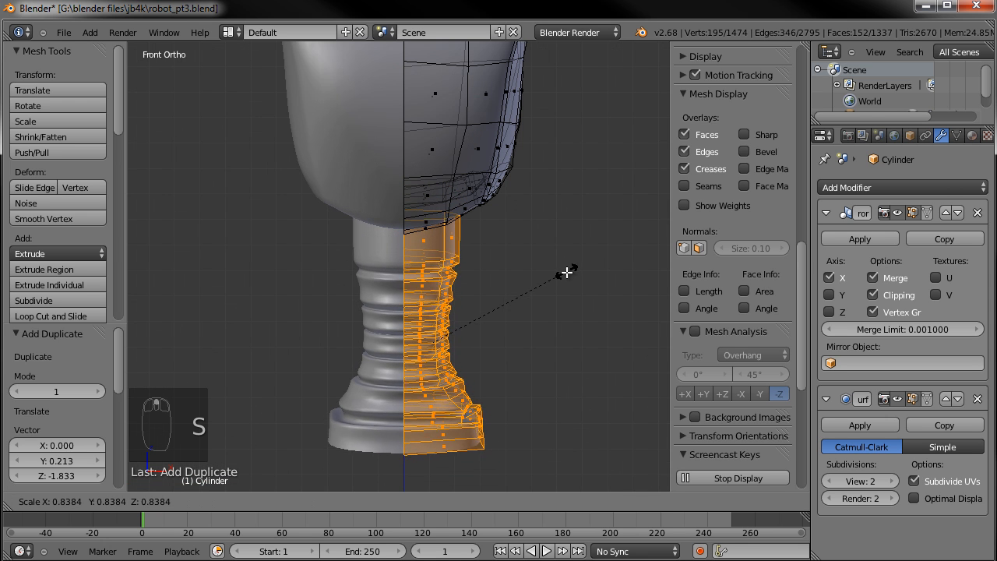
pyautogui.click(562, 276)
pyautogui.press('g')
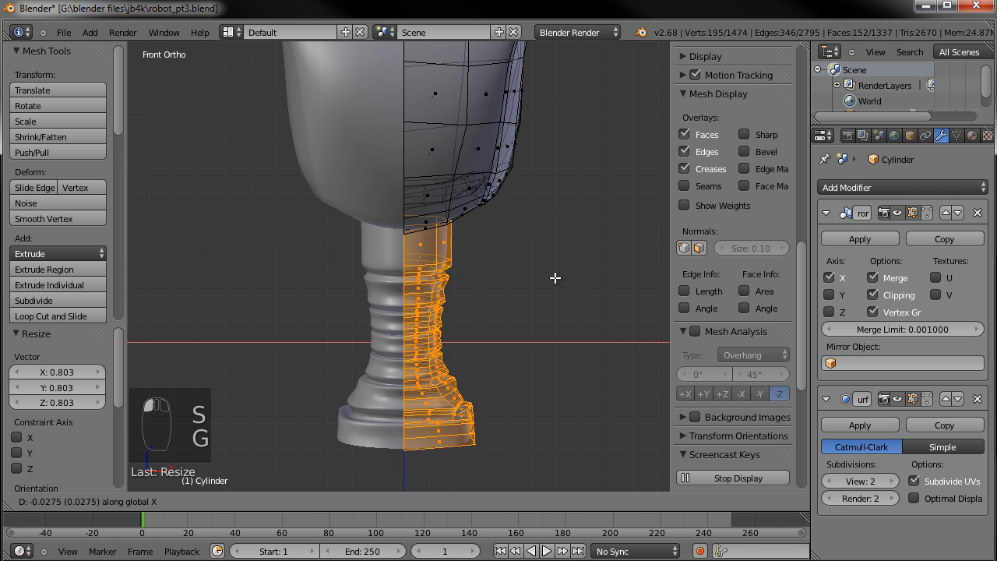
pyautogui.click(556, 278)
# Scale the neck copy down once more to about 0.911
pyautogui.moveTo(556, 278); pyautogui.dragTo(604, 301, button='middle')
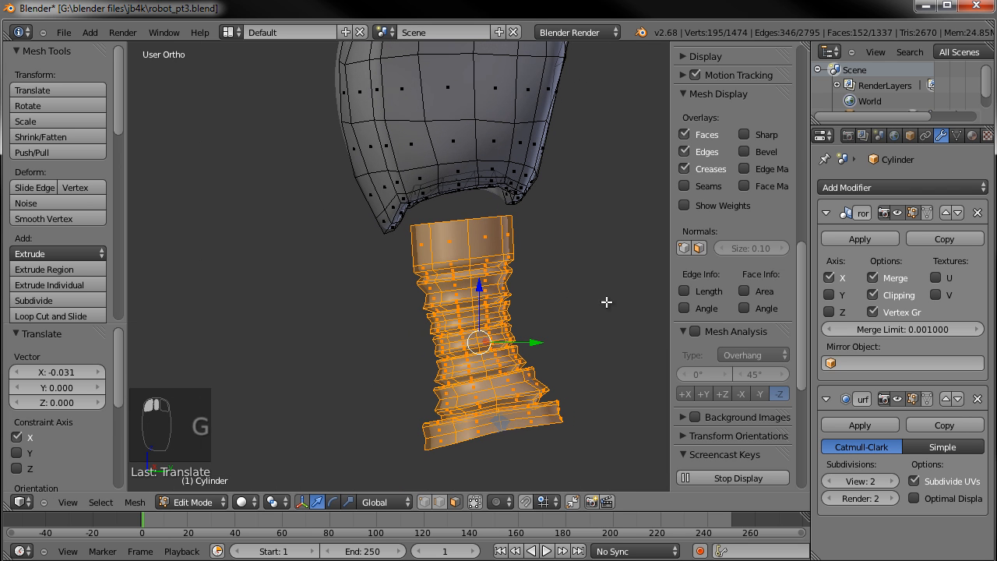
pyautogui.press('s')
pyautogui.click(595, 297)
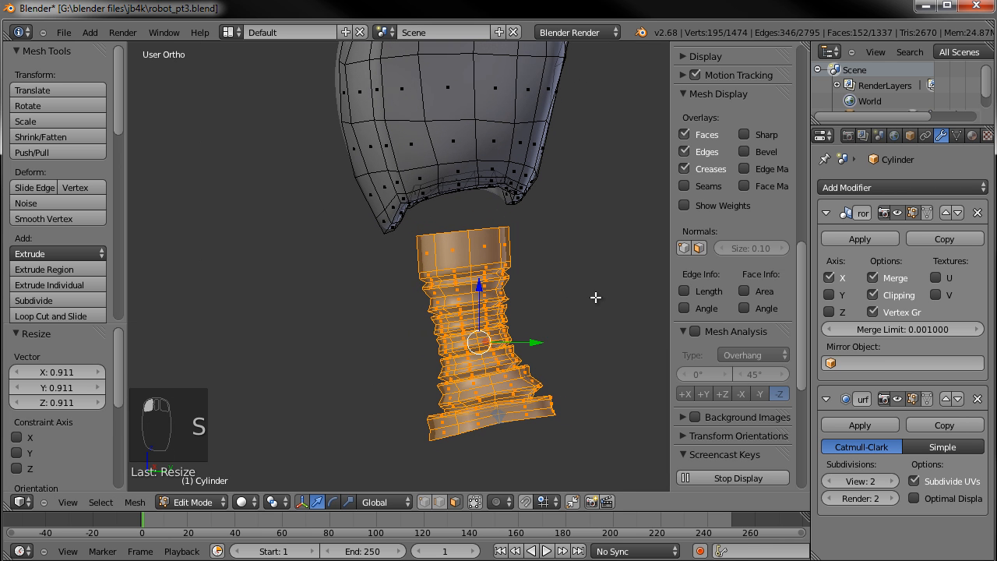
# Rotate the neck copy about -4.316° in the side view, move it -0.046 along Y and 0.288 along Z into the torso, and deselect it
pyautogui.press('KP_3')
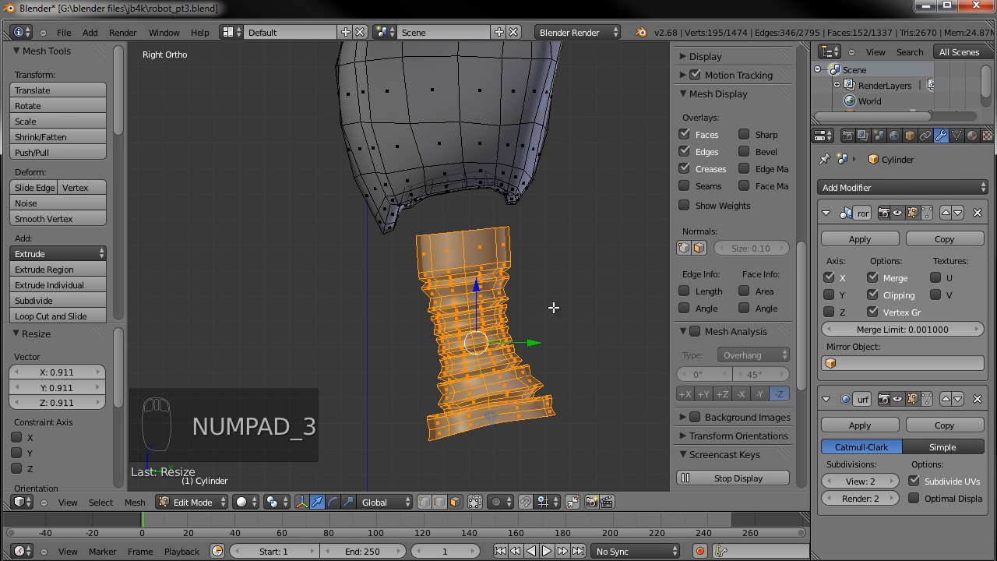
pyautogui.scroll(3, 528, 179)
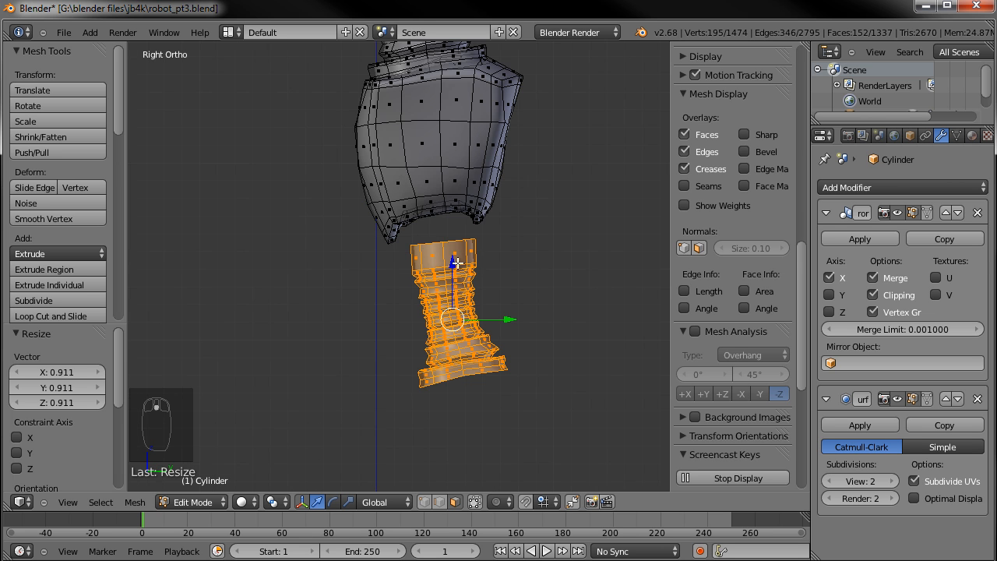
pyautogui.press('r')
pyautogui.click(557, 335)
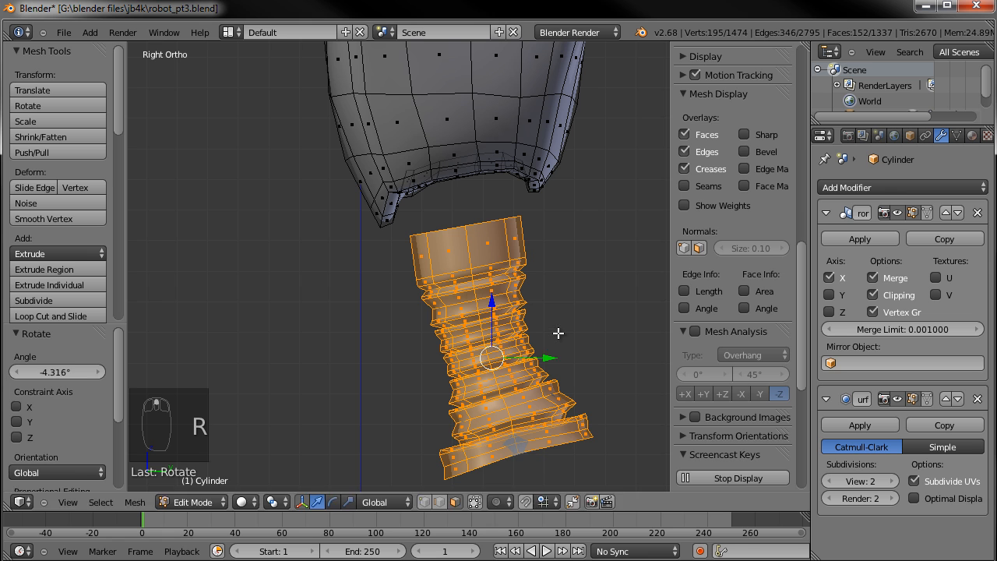
pyautogui.press('g')
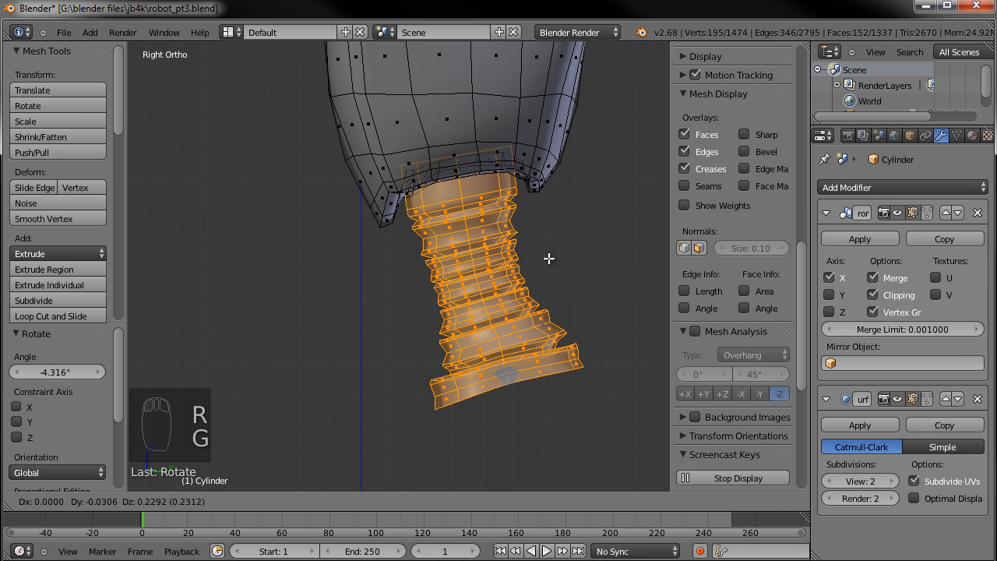
pyautogui.click(543, 244)
pyautogui.scroll(2, 539, 249)
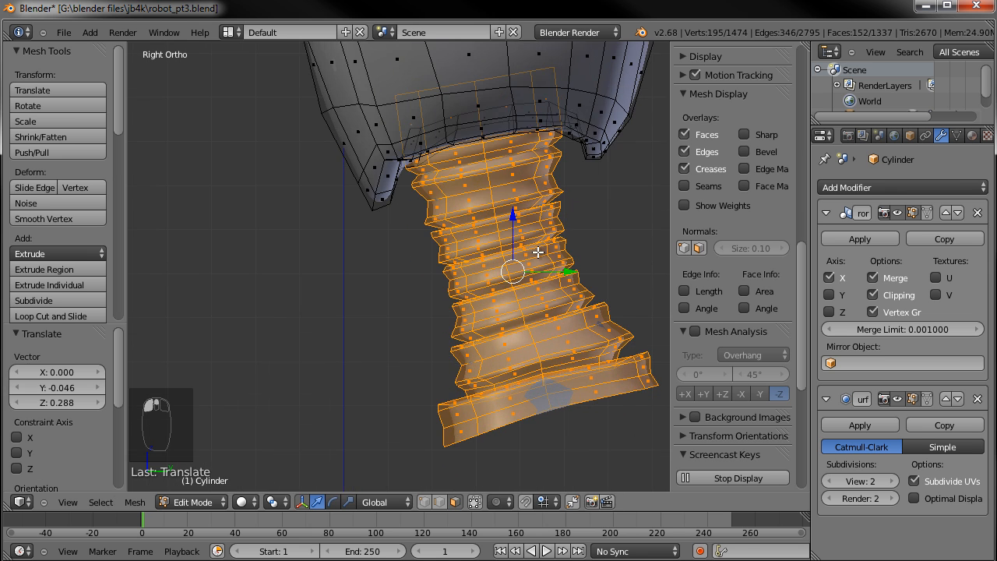
pyautogui.press('a')
# Examine how the ribbed section fits into the opening beneath the torso, both smoothed in Object Mode and as a mesh
pyautogui.press('Tab')
pyautogui.scroll(-7, 534, 256)
pyautogui.moveTo(436, 257); pyautogui.dragTo(592, 264, button='middle')
pyautogui.keyDown('shift'); pyautogui.moveTo(441, 209); pyautogui.dragTo(464, 108, button='middle'); pyautogui.keyUp('shift')
pyautogui.press('KP_3')
pyautogui.press('Tab')
pyautogui.scroll(4, 441, 307)
pyautogui.scroll(1, 408, 190)
pyautogui.scroll(1, 473, 216)
pyautogui.keyDown('shift'); pyautogui.moveTo(485, 210); pyautogui.dragTo(482, 243, button='middle'); pyautogui.keyUp('shift')
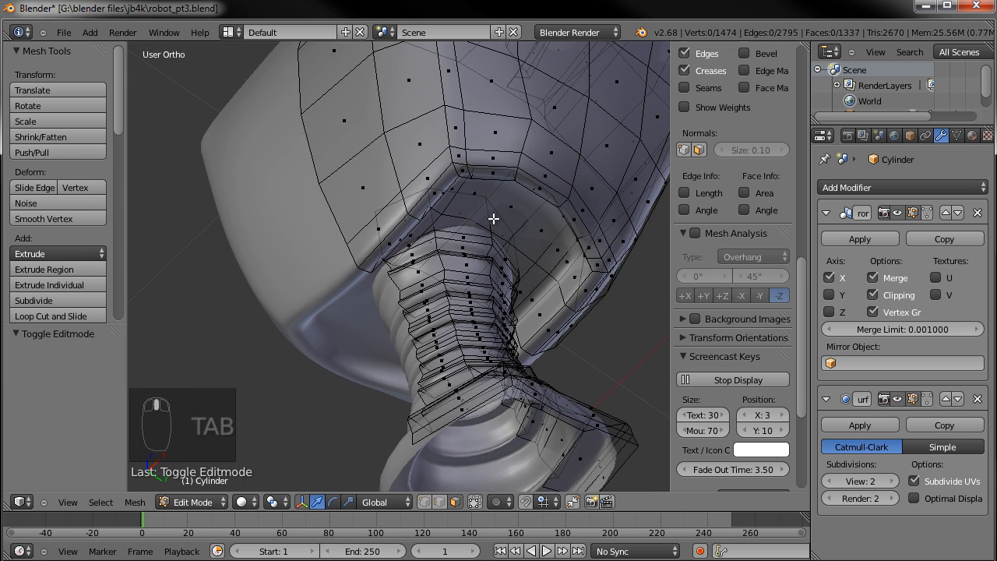
# Select the top face ring of the ribbed section and turn on proportional editing
pyautogui.keyDown('alt'); pyautogui.rightClick(495, 218); pyautogui.keyUp('alt')
pyautogui.press('s')
pyautogui.press('x')
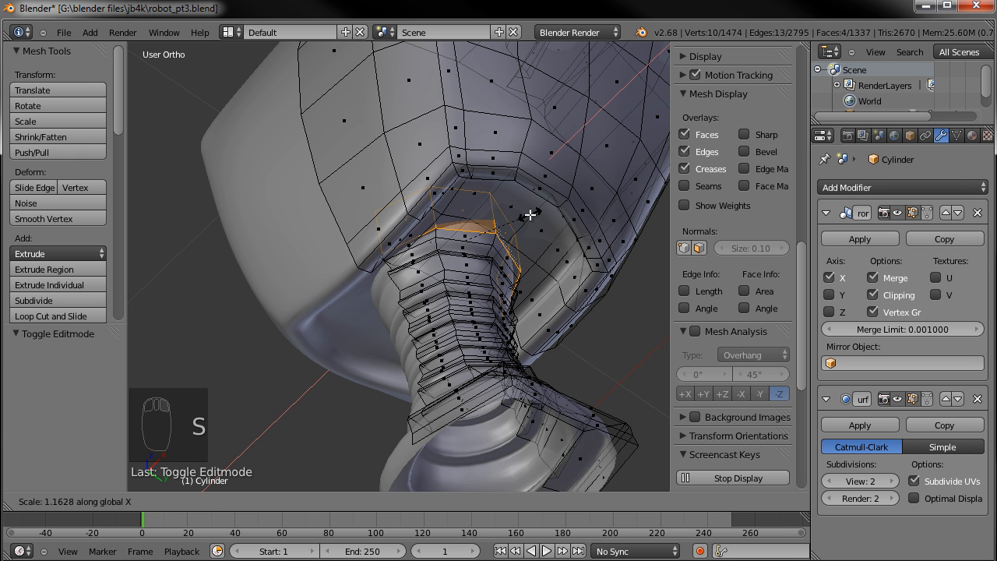
pyautogui.click(540, 343)
pyautogui.hotkey('alt', 'o')
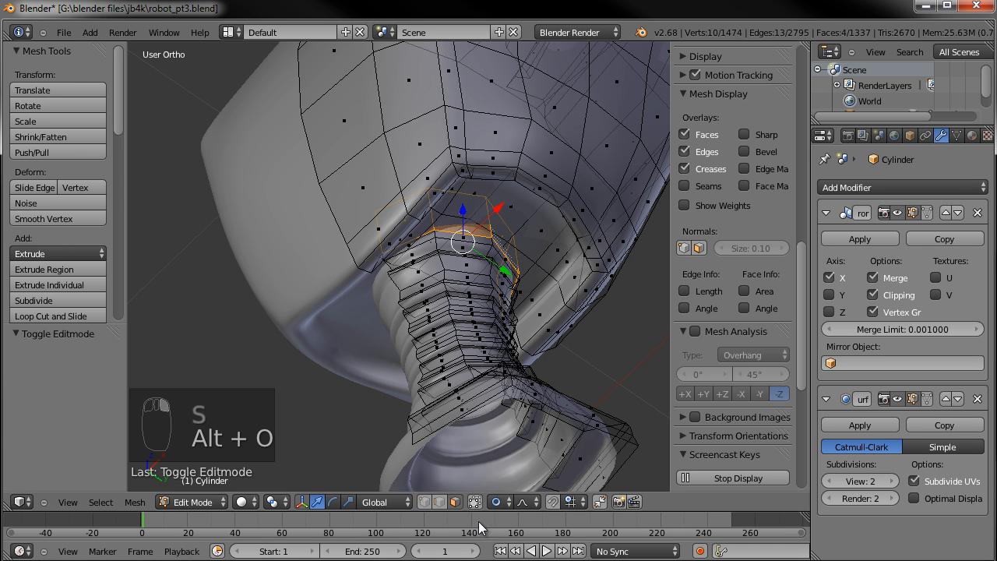
pyautogui.hotkey('alt', 's')
pyautogui.rightClick(588, 232)
# Scale the top face ring to about 1.379 along X with the proportional editing radius enlarged to about 0.47
pyautogui.press('s')
pyautogui.press('x')
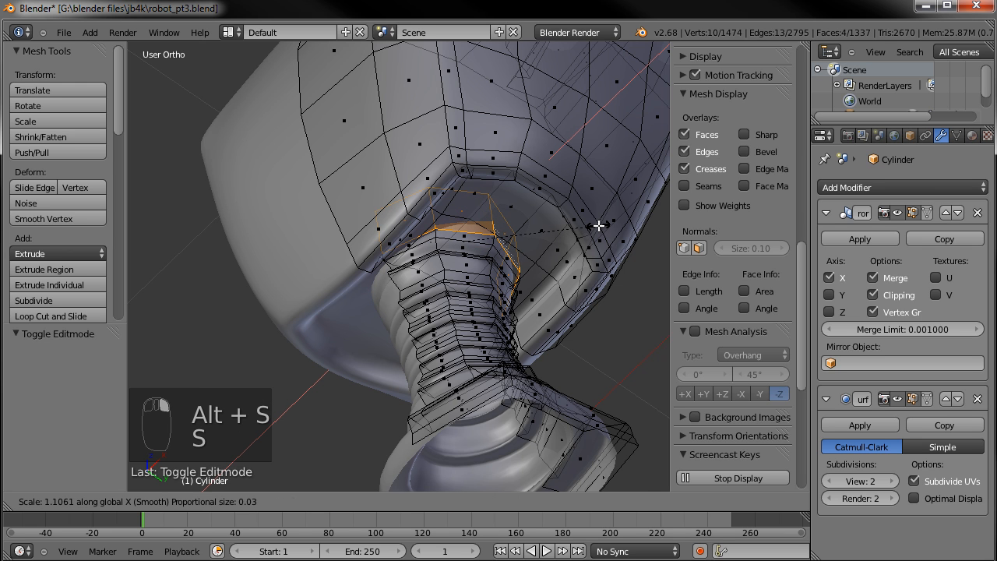
pyautogui.scroll(-4, 599, 225)
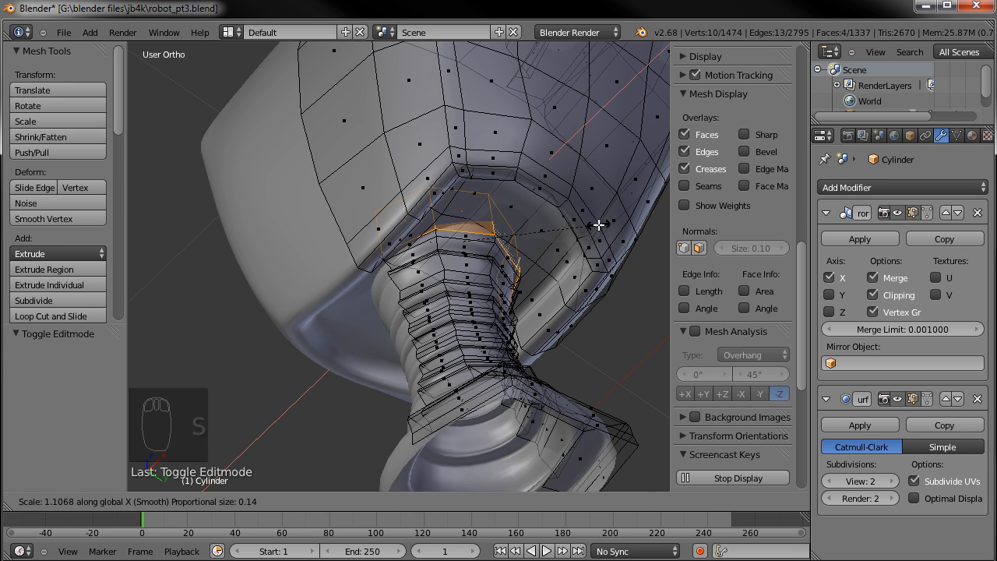
pyautogui.scroll(-1, 597, 224)
pyautogui.scroll(-5, 614, 211)
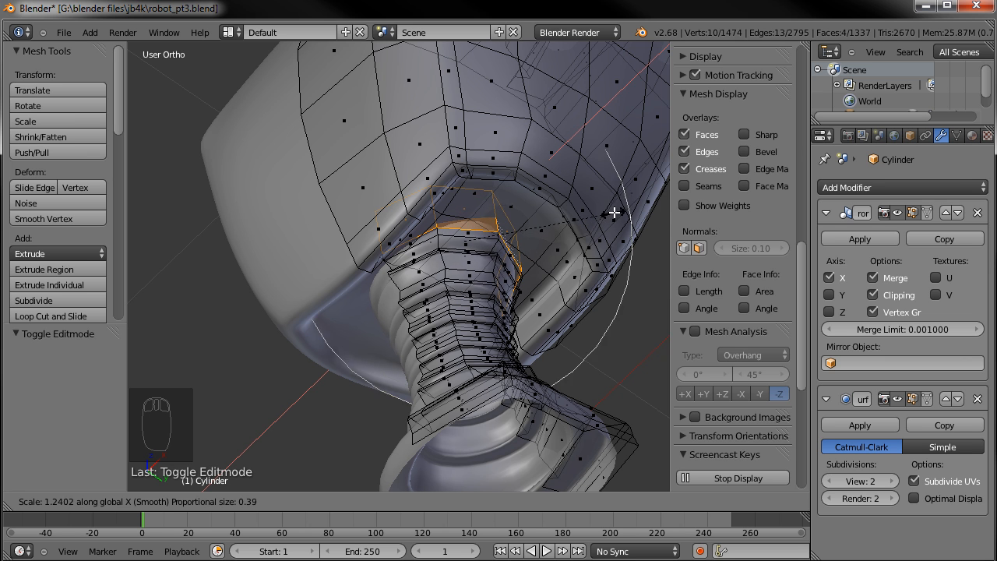
pyautogui.click(627, 198)
# Scale the top face ring uniformly to about 1.152, then widen it to about 1.208 along X
pyautogui.press('s')
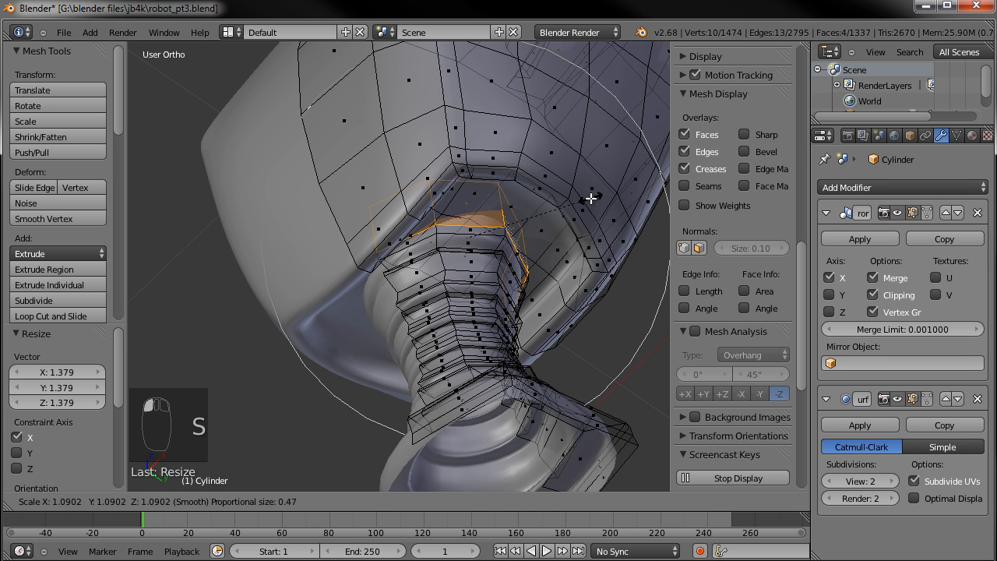
pyautogui.click(596, 194)
pyautogui.press('s')
pyautogui.press('x')
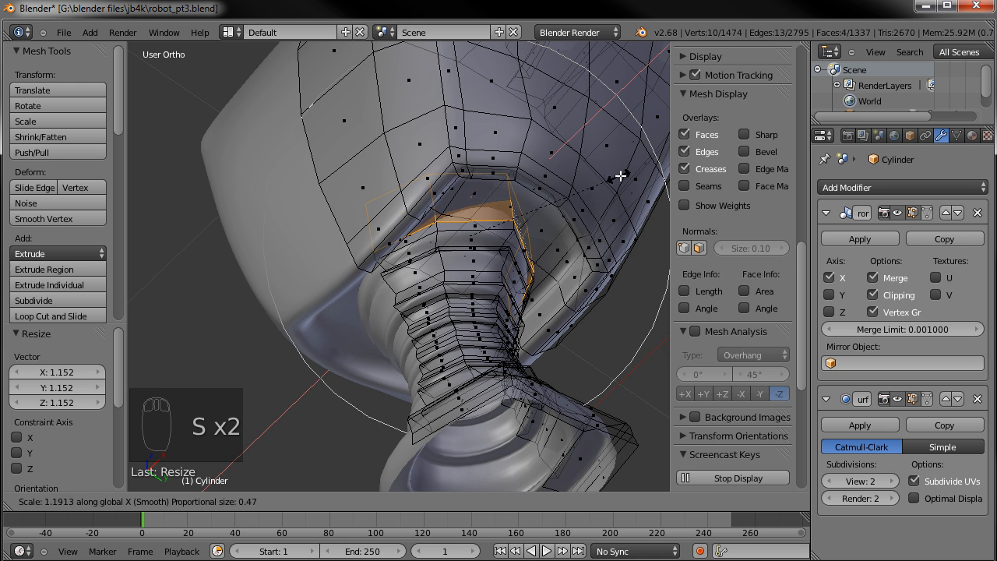
pyautogui.click(623, 175)
# Select two adjacent faces of the top ring, scale them to 0.515 along X with proportional radius 0.29, and move them 0.062 along X
pyautogui.rightClick(475, 200)
pyautogui.moveTo(538, 224); pyautogui.dragTo(537, 160, button='middle')
pyautogui.press('s')
pyautogui.press('x')
pyautogui.scroll(4, 530, 159)
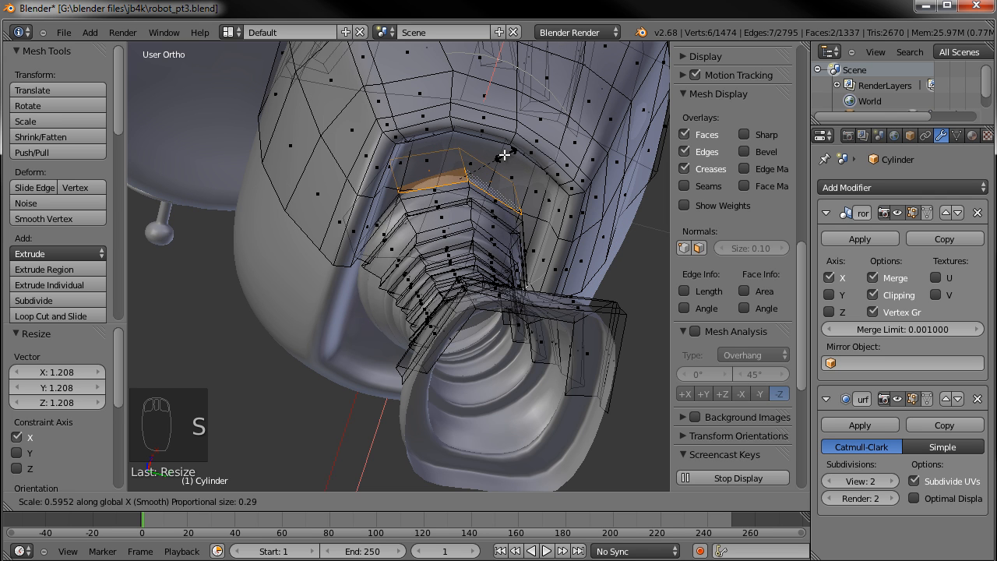
pyautogui.click(496, 153)
pyautogui.press('g')
pyautogui.press('x')
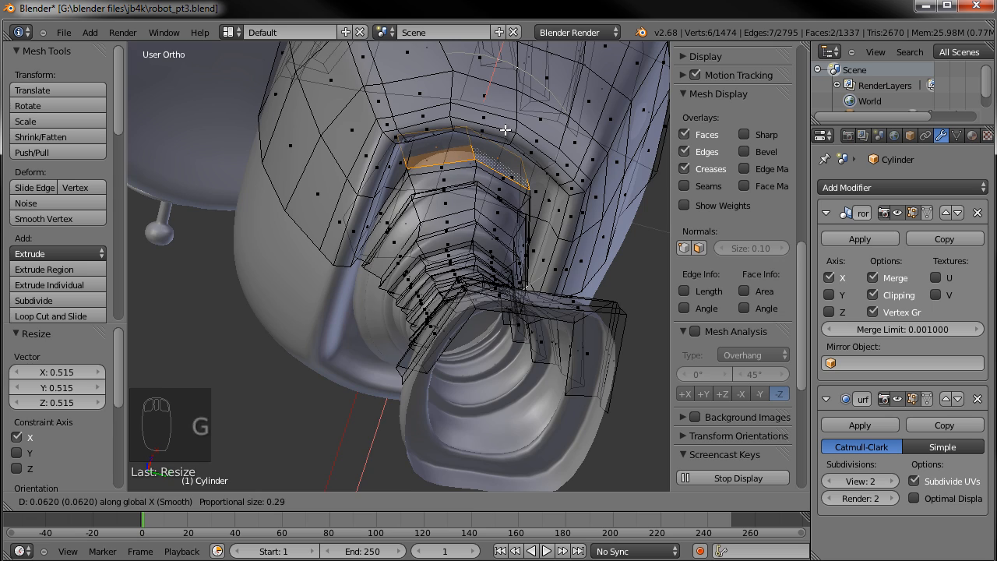
pyautogui.click(506, 130)
# Scale the two selected top faces to about 1.331 along Y and preview the smoothed joint in Object Mode
pyautogui.moveTo(507, 127); pyautogui.dragTo(493, 241, button='middle')
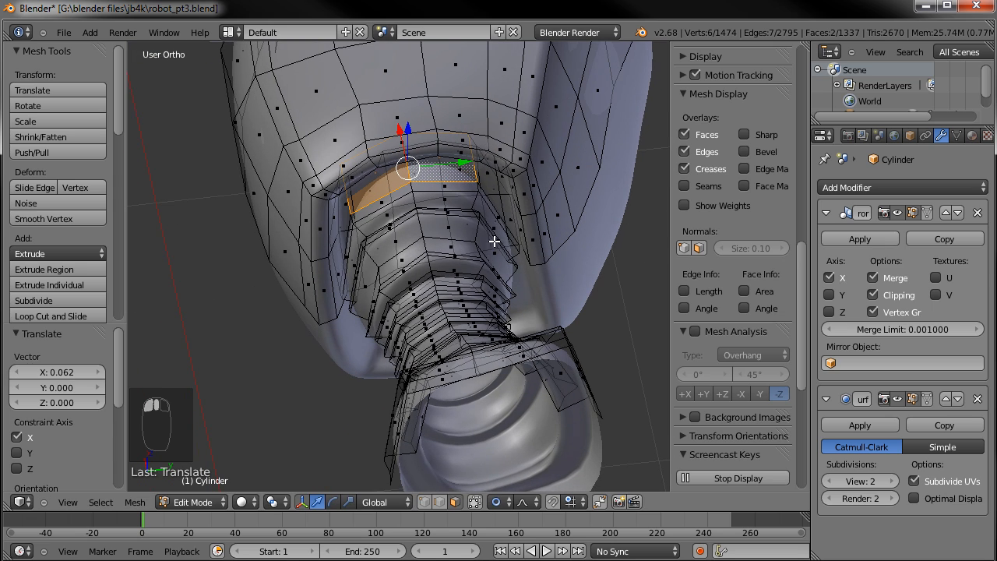
pyautogui.press('s')
pyautogui.press('y')
pyautogui.scroll(1, 545, 150)
pyautogui.click(553, 150)
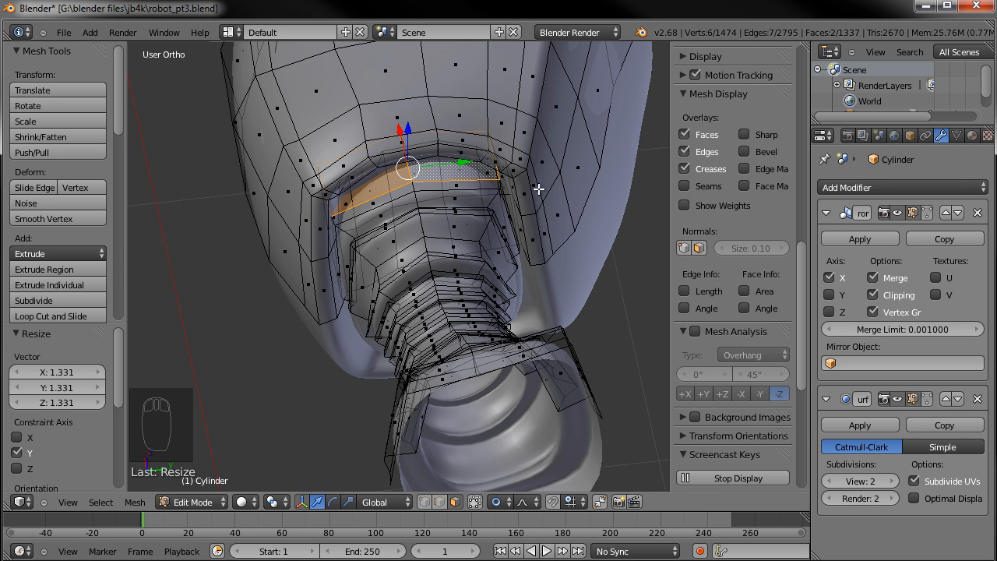
pyautogui.press('Tab')
pyautogui.moveTo(520, 254); pyautogui.dragTo(432, 307, button='middle')
pyautogui.scroll(5, 420, 311)
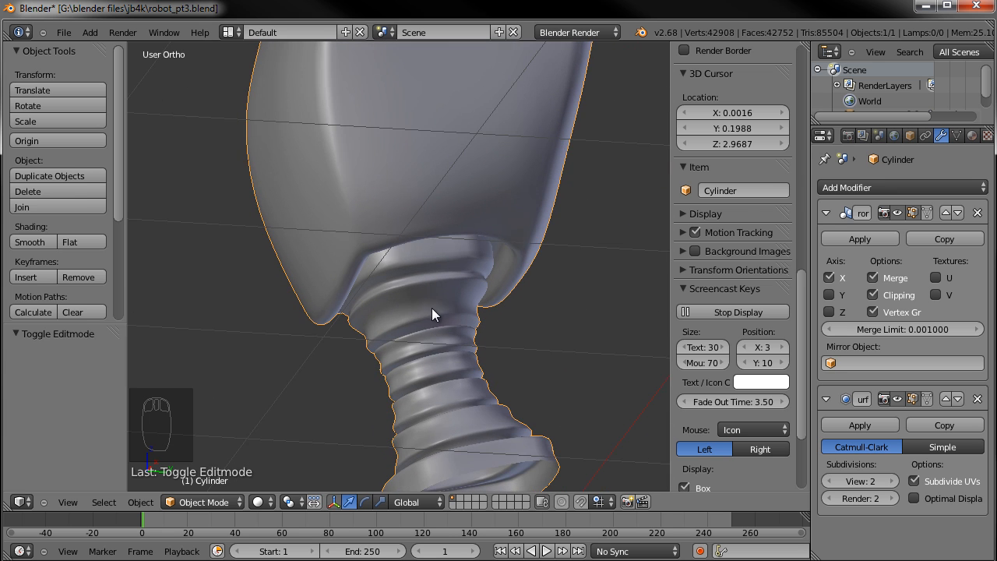
pyautogui.scroll(2, 431, 307)
# Return to editing with vertex selection, clear the selection, and add an edge loop around the section's uppermost groove beneath the torso
pyautogui.press('Tab')
pyautogui.scroll(3, 500, 286)
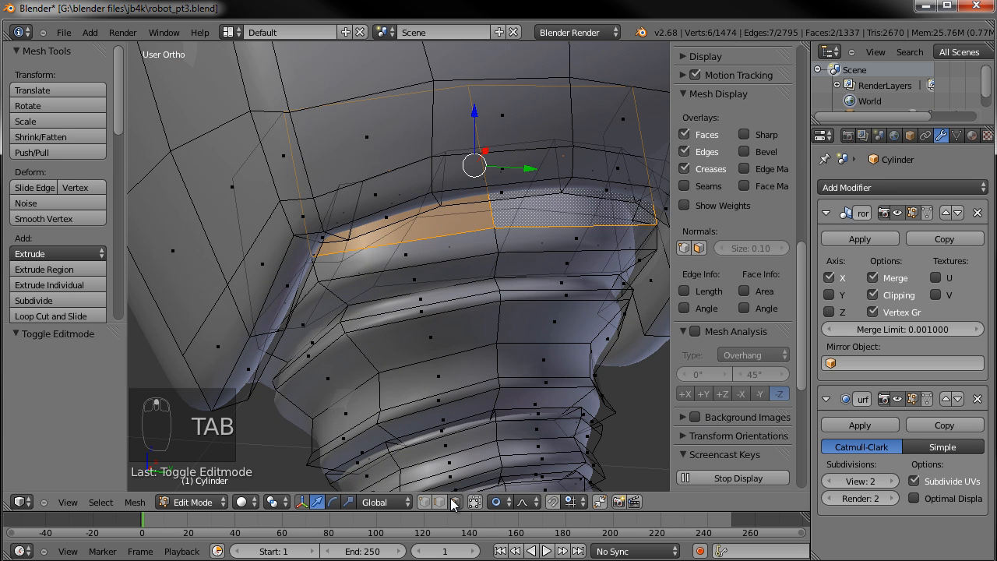
pyautogui.keyDown('alt'); pyautogui.rightClick(522, 257); pyautogui.keyUp('alt')
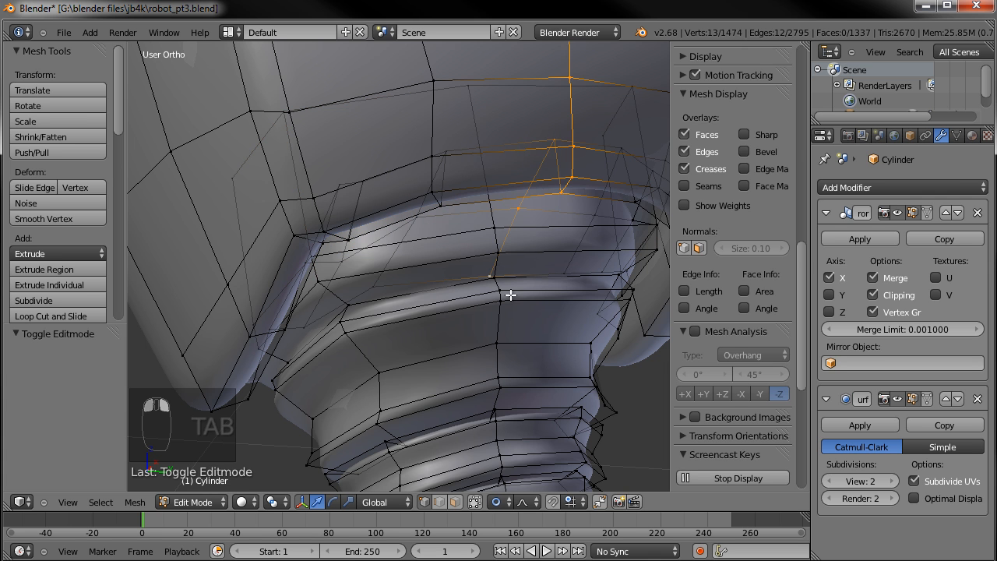
pyautogui.hotkey('ctrl', 'z')
pyautogui.scroll(-2, 533, 247)
pyautogui.press('a')
pyautogui.moveTo(443, 260); pyautogui.dragTo(536, 231, button='middle')
pyautogui.scroll(2, 535, 231)
pyautogui.hotkey('ctrl', 'r')
pyautogui.click(572, 225)
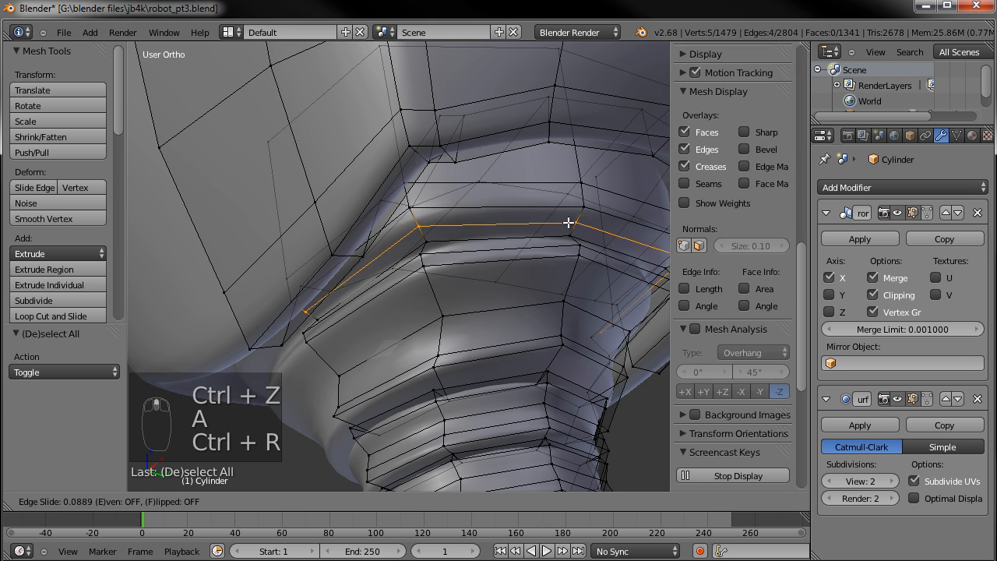
pyautogui.click(569, 225)
# Add a second edge loop in the face band directly above the new one, close to its lower edge
pyautogui.hotkey('ctrl', 'r')
pyautogui.click(595, 200)
pyautogui.click(585, 200)
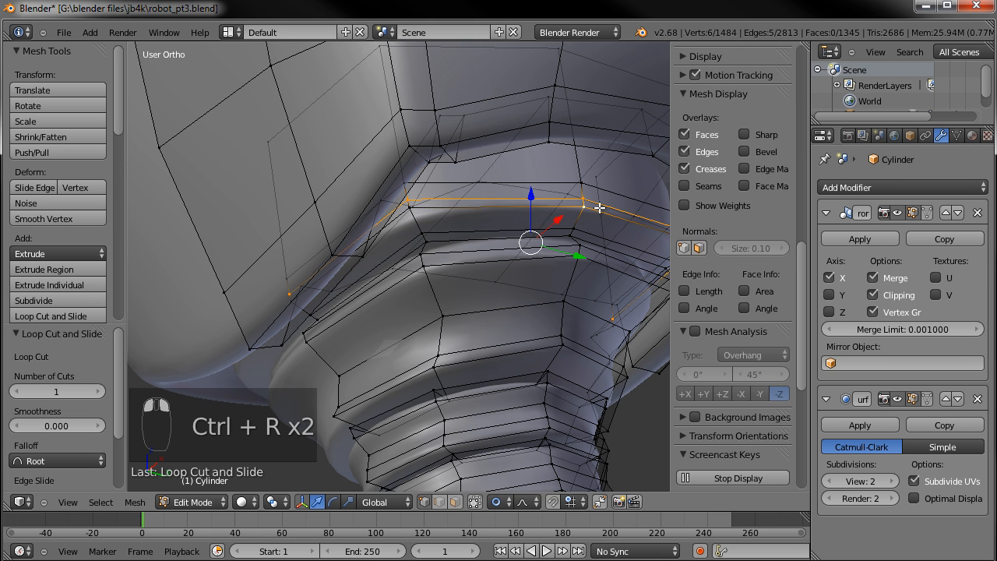
# Try to move the narrow face ring between the upper edge loops about -0.011 along Z with a smaller proportional radius
pyautogui.keyDown('alt'); pyautogui.keyDown('shift'); pyautogui.rightClick(596, 205); pyautogui.keyUp('shift'); pyautogui.keyUp('alt')
pyautogui.press('g')
pyautogui.press('z')
pyautogui.scroll(10, 606, 189)
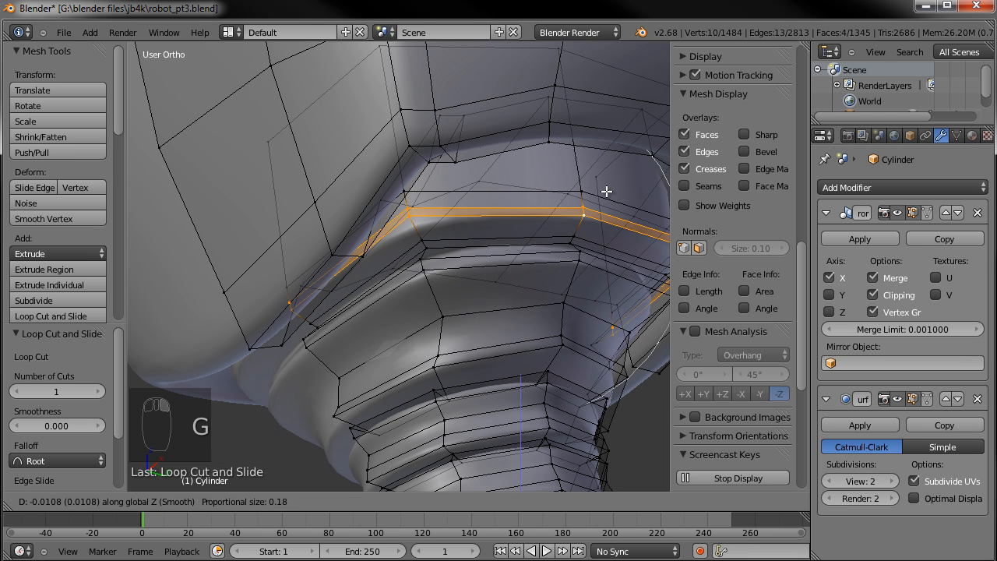
pyautogui.scroll(12, 606, 191)
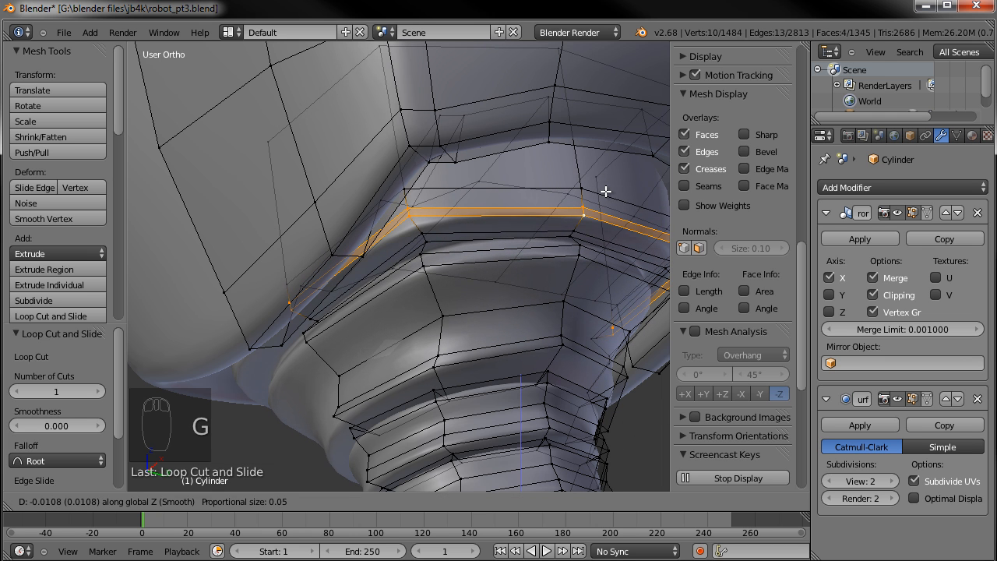
pyautogui.click(606, 195)
pyautogui.hotkey('ctrl', 'z')
# Add an edge loop near the top of the ribbed section inside the torso, scale it to 0.831, and preview the result from the side
pyautogui.scroll(-2, 606, 226)
pyautogui.moveTo(607, 226); pyautogui.dragTo(545, 222, button='middle')
pyautogui.hotkey('ctrl', 'r')
pyautogui.click(589, 197)
pyautogui.click(589, 196)
pyautogui.press('s')
pyautogui.click(566, 196)
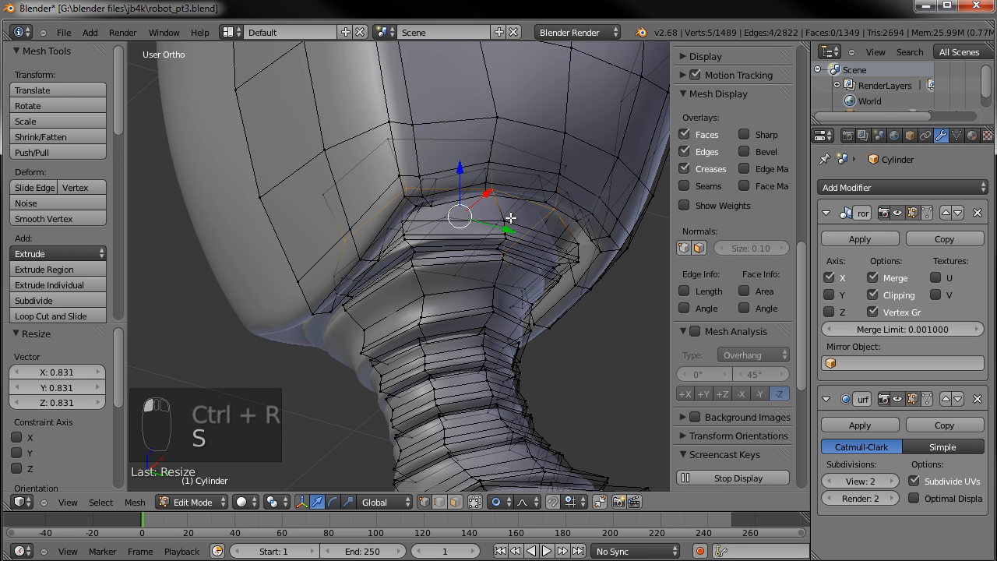
pyautogui.press('Tab')
pyautogui.scroll(-5, 511, 273)
pyautogui.moveTo(495, 277); pyautogui.dragTo(441, 327, button='middle')
pyautogui.press('KP_3')
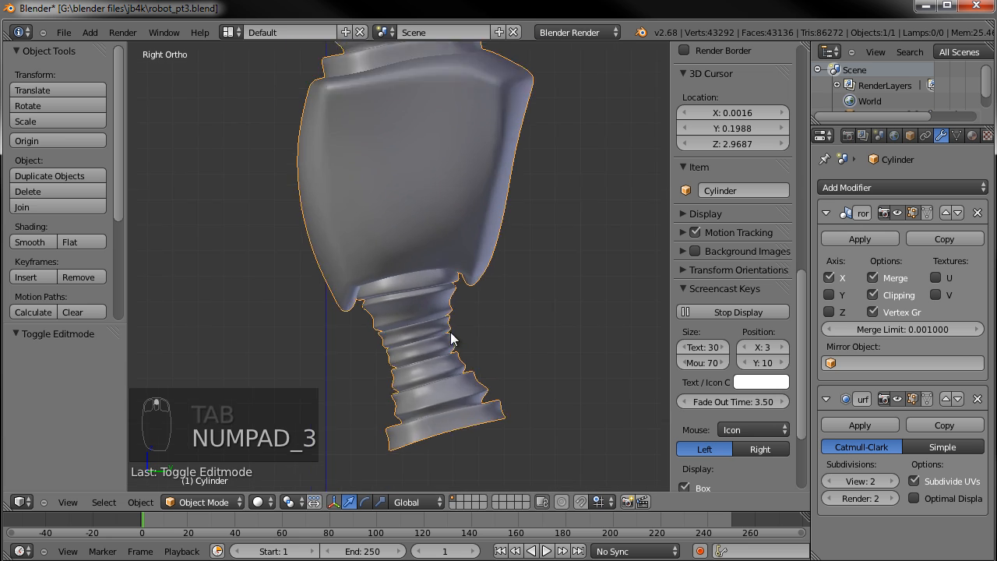
# Select the four edge loops around the crease midway down the ribbed section and move them about 0.002 along Y and -0.007 along Z
pyautogui.scroll(5, 428, 296)
pyautogui.press('Tab')
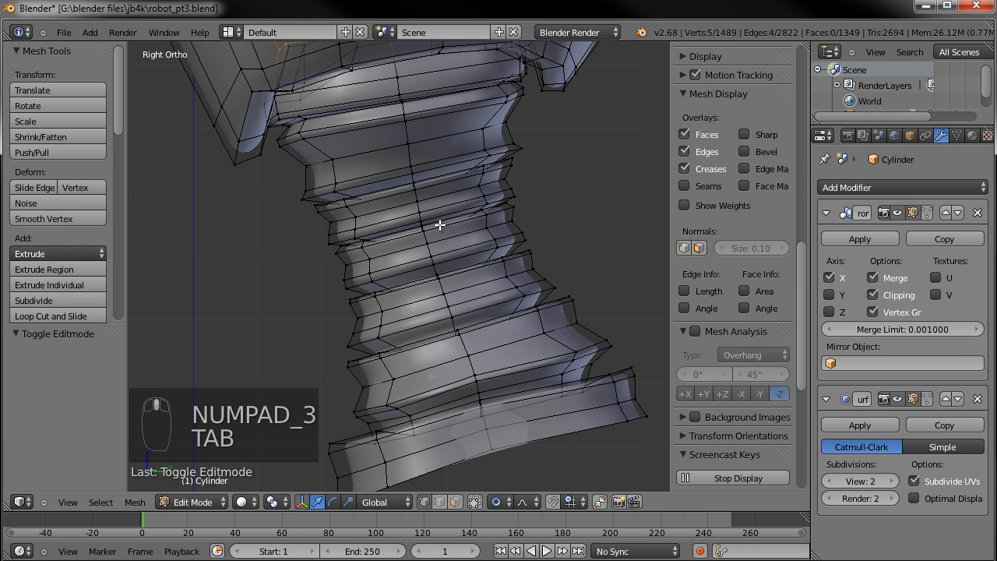
pyautogui.keyDown('alt'); pyautogui.keyDown('shift'); pyautogui.rightClick(439, 224); pyautogui.keyUp('shift'); pyautogui.keyUp('alt')
pyautogui.keyDown('alt'); pyautogui.keyDown('shift'); pyautogui.rightClick(442, 217); pyautogui.keyUp('shift'); pyautogui.keyUp('alt')
pyautogui.keyDown('alt'); pyautogui.keyDown('shift'); pyautogui.rightClick(444, 216); pyautogui.keyUp('shift'); pyautogui.keyUp('alt')
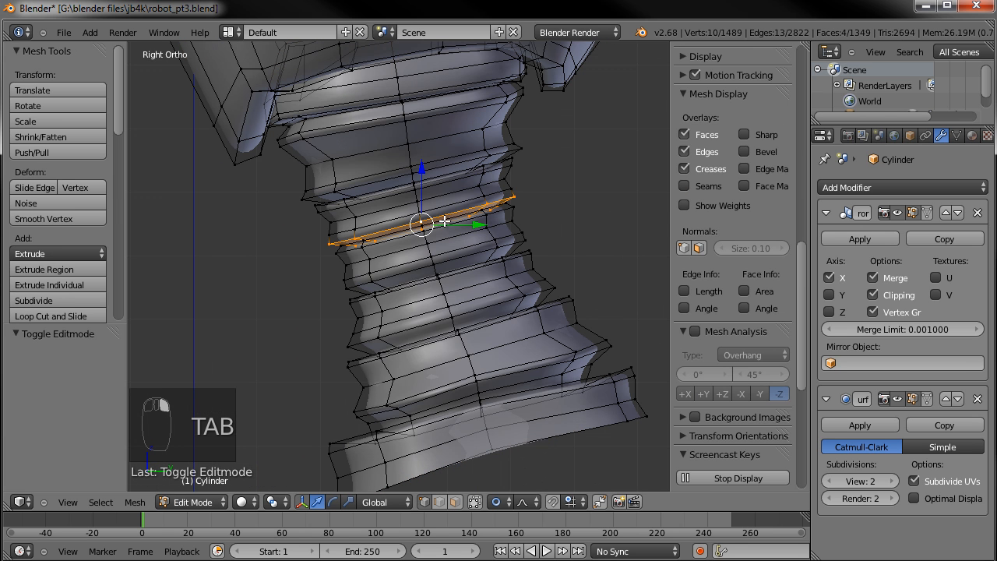
pyautogui.keyDown('alt'); pyautogui.keyDown('shift'); pyautogui.rightClick(444, 221); pyautogui.keyUp('shift'); pyautogui.keyUp('alt')
pyautogui.keyDown('alt'); pyautogui.keyDown('shift'); pyautogui.rightClick(445, 224); pyautogui.keyUp('shift'); pyautogui.keyUp('alt')
pyautogui.press('g')
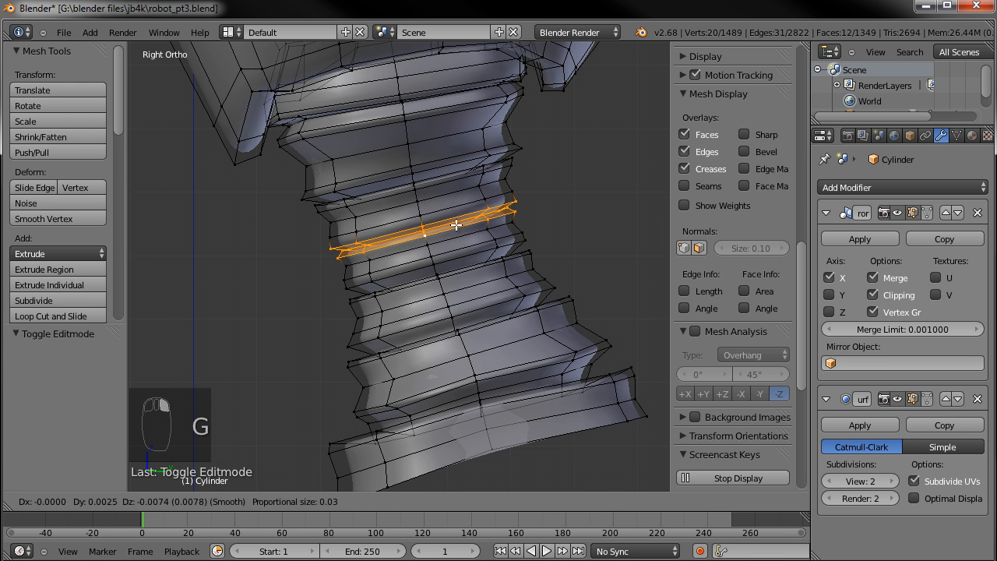
pyautogui.click(460, 238)
# Select only the crease loops one rib lower and move them about 0.002 along Y and -0.010 along Z
pyautogui.keyDown('alt'); pyautogui.keyDown('shift'); pyautogui.rightClick(461, 268); pyautogui.keyUp('shift'); pyautogui.keyUp('alt')
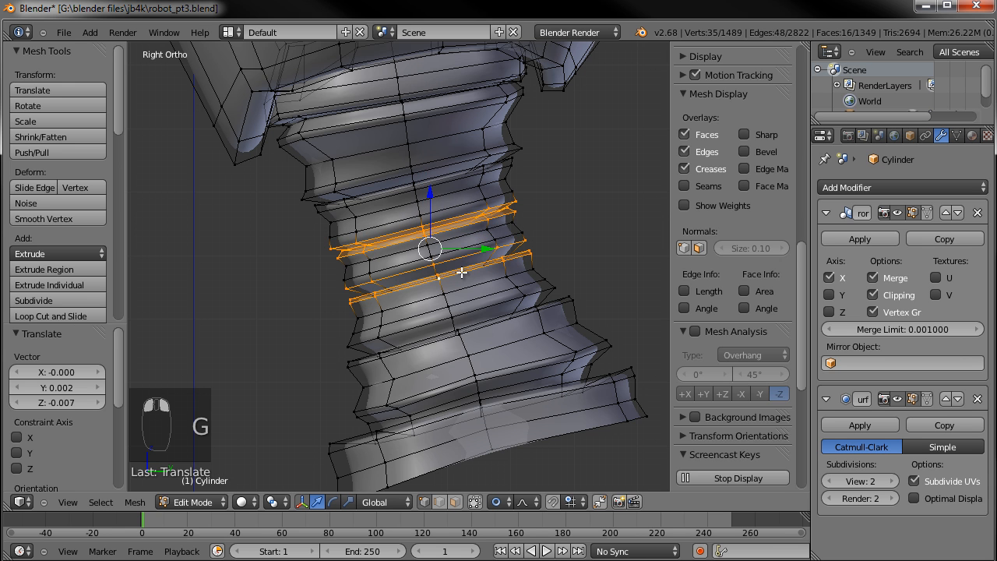
pyautogui.press('g')
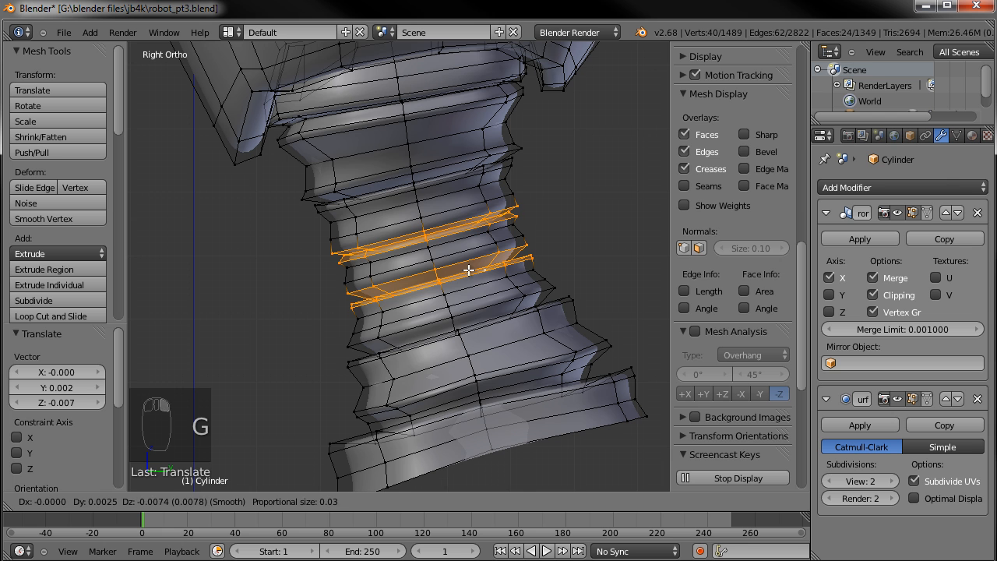
pyautogui.click(467, 266)
pyautogui.press('c')
pyautogui.moveTo(520, 202); pyautogui.dragTo(321, 254, button='middle')
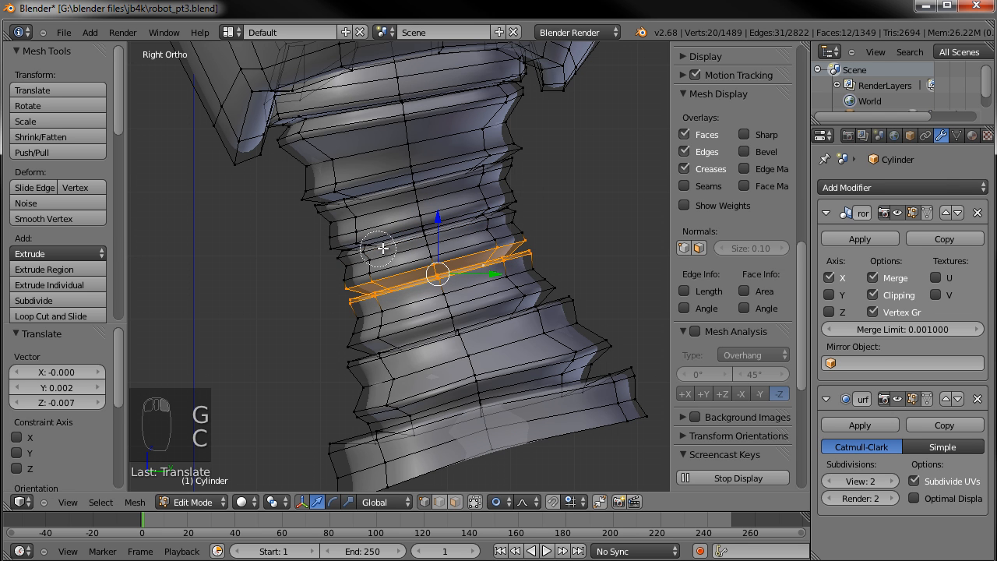
pyautogui.press('g')
pyautogui.click(494, 243)
pyautogui.scroll(-5, 505, 292)
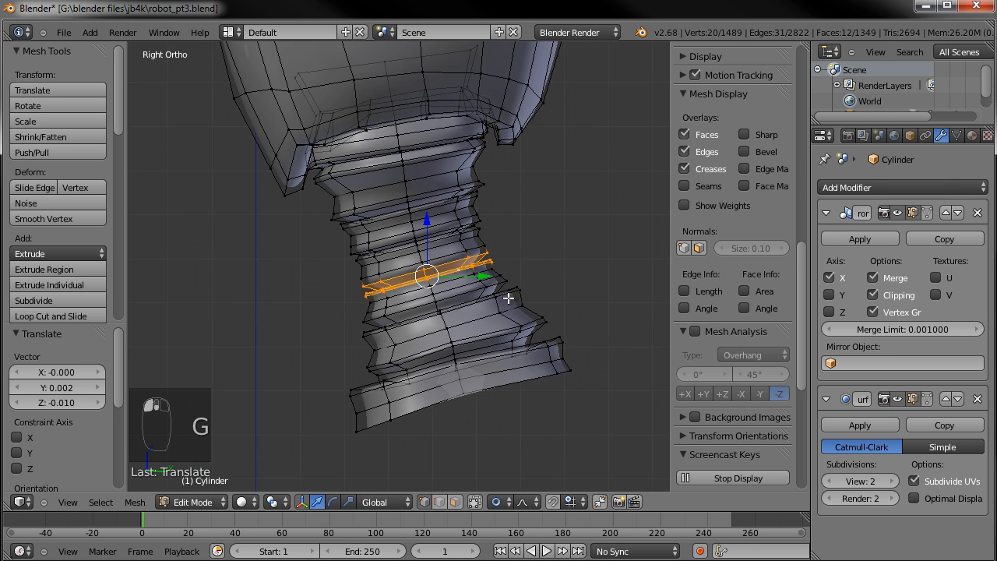
# Select the four edge loops around the next crease up the waist and move them about 0.001 along Y and -0.005 along Z
pyautogui.press('Tab')
pyautogui.scroll(2, 506, 304)
pyautogui.press('Tab')
pyautogui.scroll(4, 505, 294)
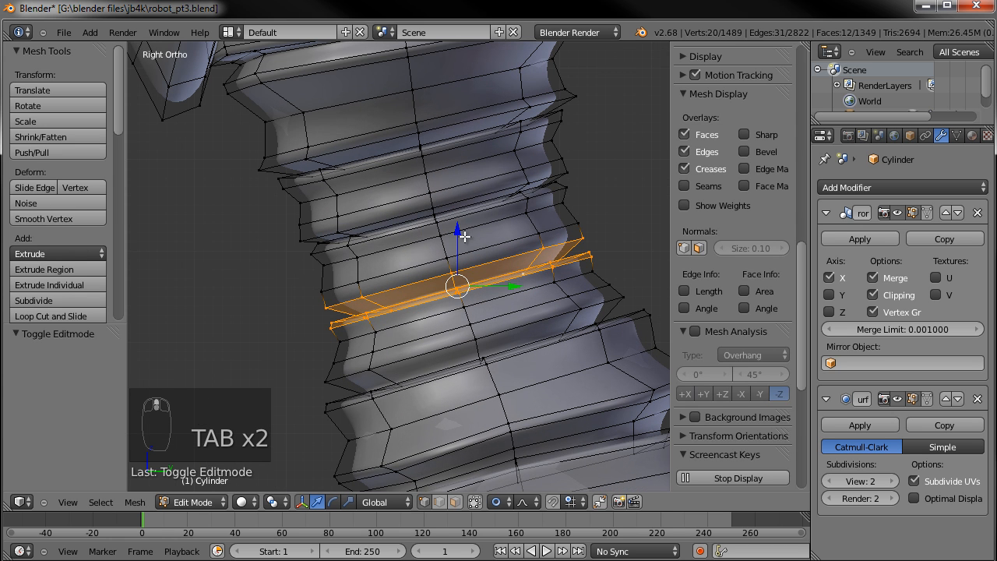
pyautogui.keyDown('alt'); pyautogui.keyDown('shift'); pyautogui.rightClick(461, 212); pyautogui.keyUp('shift'); pyautogui.keyUp('alt')
pyautogui.keyDown('alt'); pyautogui.keyDown('shift'); pyautogui.rightClick(483, 205); pyautogui.keyUp('shift'); pyautogui.keyUp('alt')
pyautogui.keyDown('alt'); pyautogui.keyDown('shift'); pyautogui.rightClick(480, 209); pyautogui.keyUp('shift'); pyautogui.keyUp('alt')
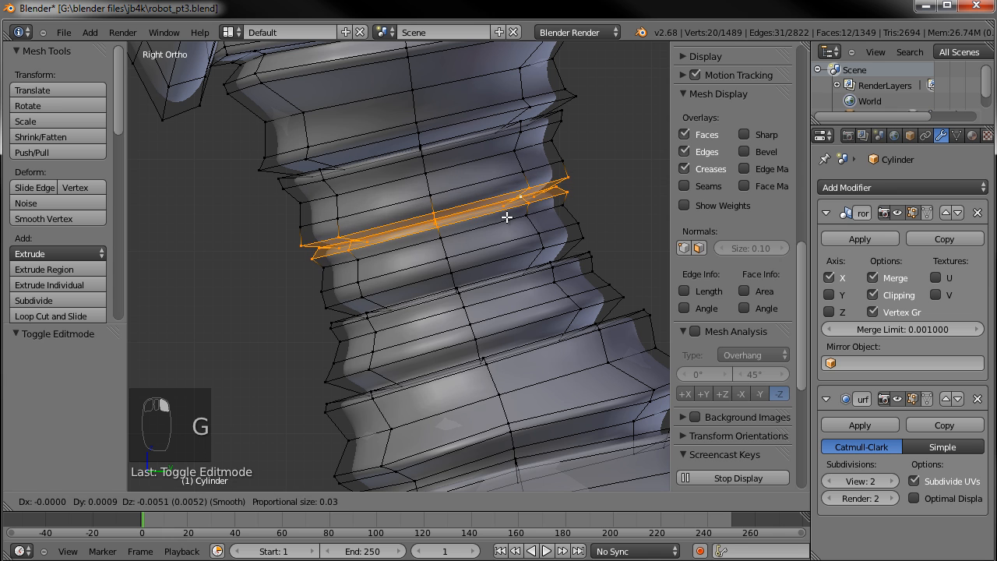
pyautogui.click(508, 218)
# Select the single edge loop running around the rib below that crease and move it about 0.002 along Y and -0.013 along Z
pyautogui.keyDown('alt'); pyautogui.rightClick(570, 227); pyautogui.keyUp('alt')
pyautogui.press('g')
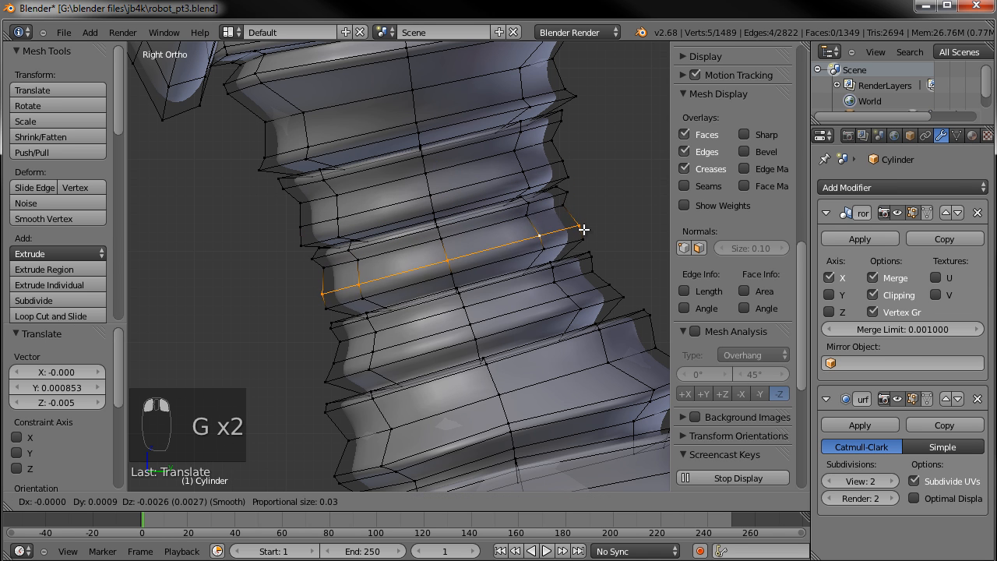
pyautogui.click(584, 237)
pyautogui.scroll(-4, 580, 240)
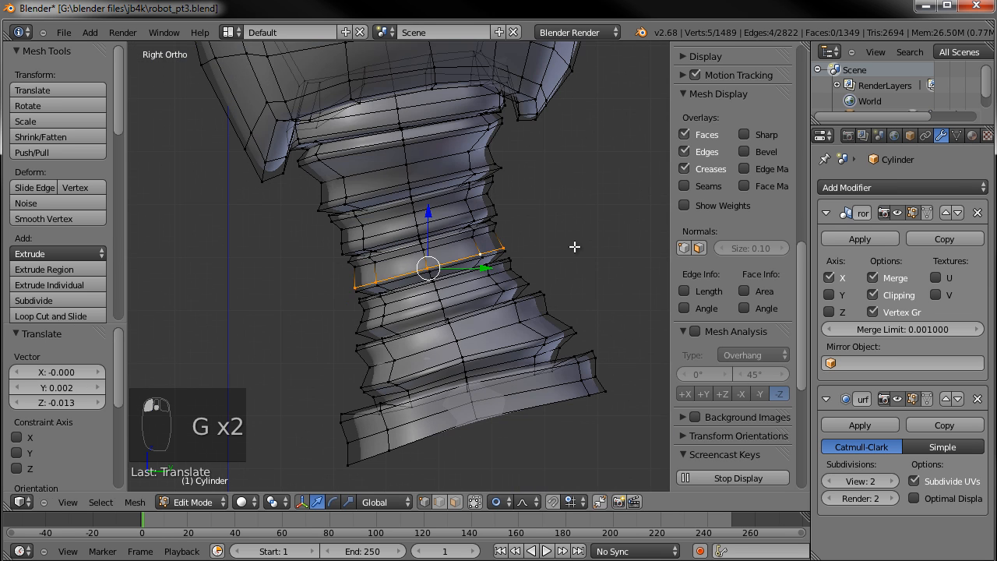
# Select the four edge loops of the waist's middle rib and move them about -0.018 along Y and -0.010 along Z with proportional size 0.56
pyautogui.press('a')
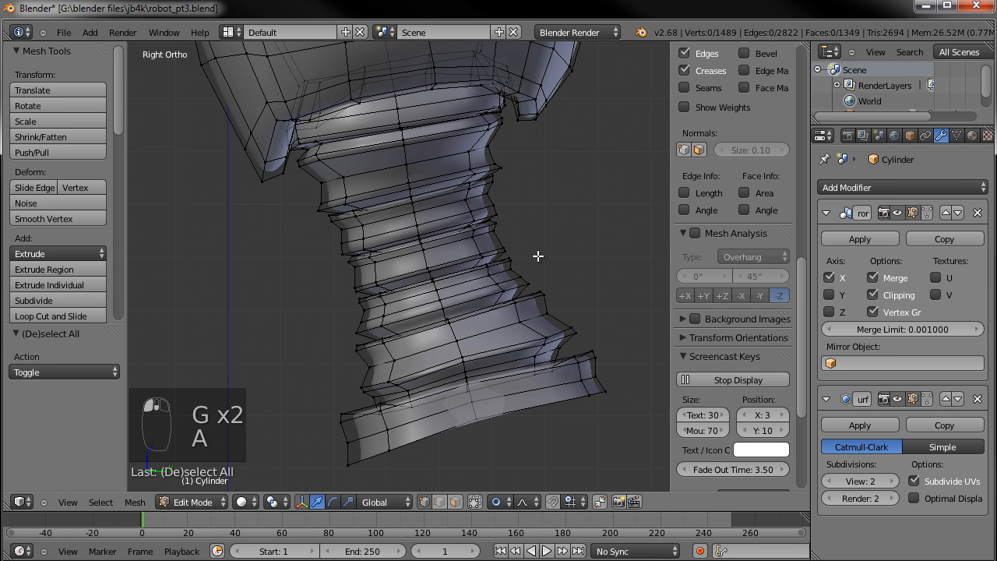
pyautogui.keyDown('alt'); pyautogui.rightClick(500, 241); pyautogui.keyUp('alt')
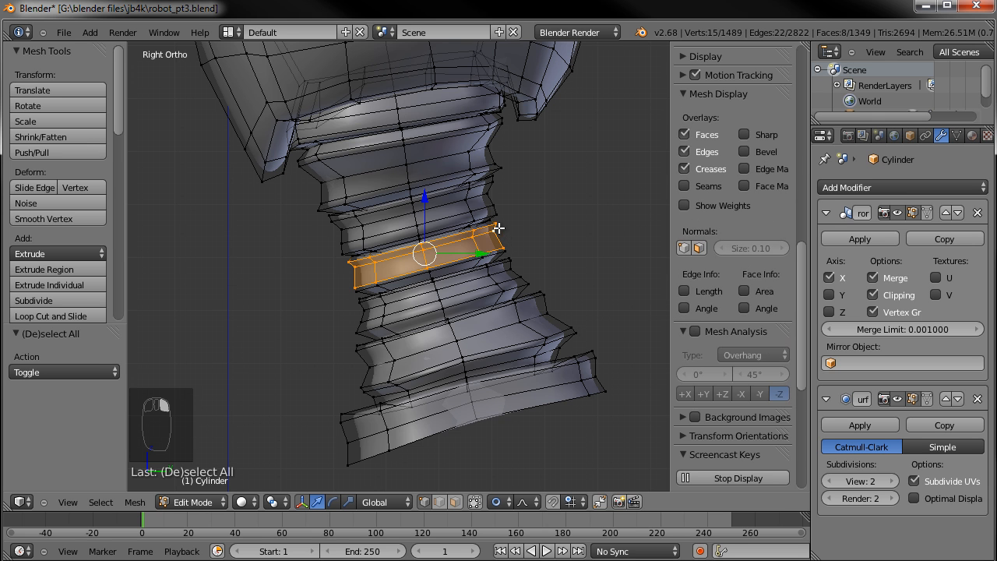
pyautogui.keyDown('alt'); pyautogui.keyDown('shift'); pyautogui.rightClick(508, 249); pyautogui.keyUp('shift'); pyautogui.keyUp('alt')
pyautogui.hotkey('ctrl', 'z')
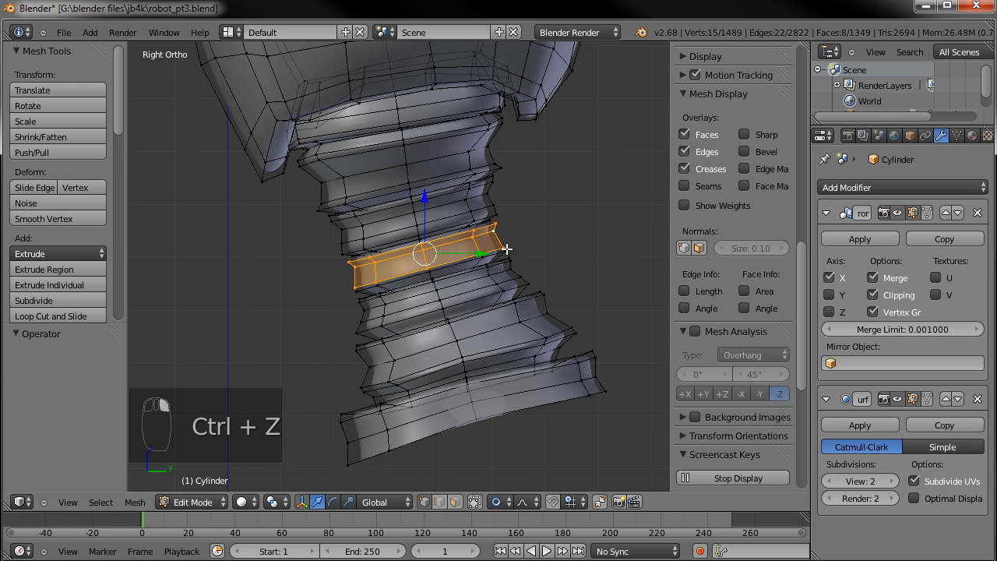
pyautogui.keyDown('alt'); pyautogui.keyDown('shift'); pyautogui.rightClick(510, 250); pyautogui.keyUp('shift'); pyautogui.keyUp('alt')
pyautogui.hotkey('ctrl', 'z')
pyautogui.scroll(5, 529, 255)
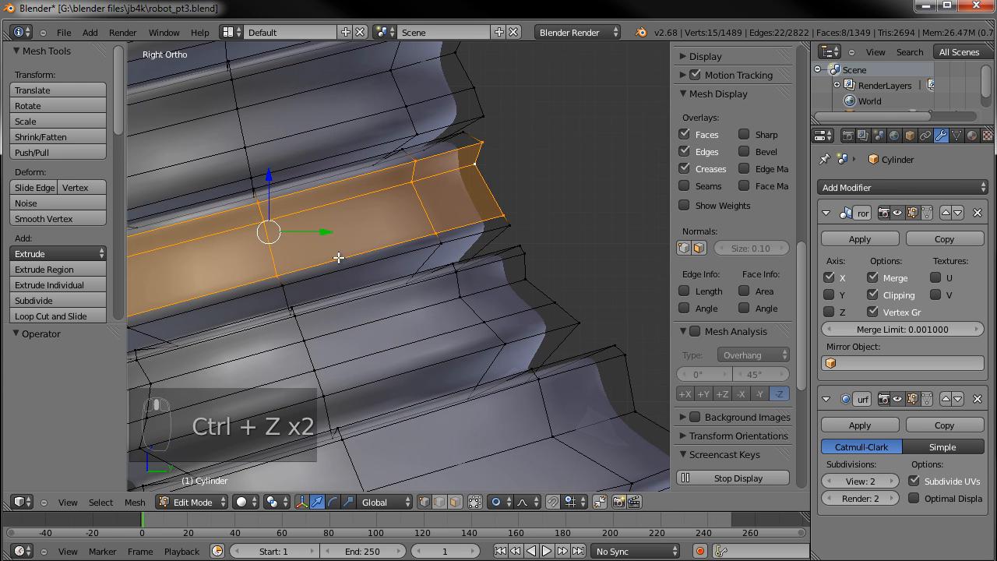
pyautogui.scroll(-5, 506, 267)
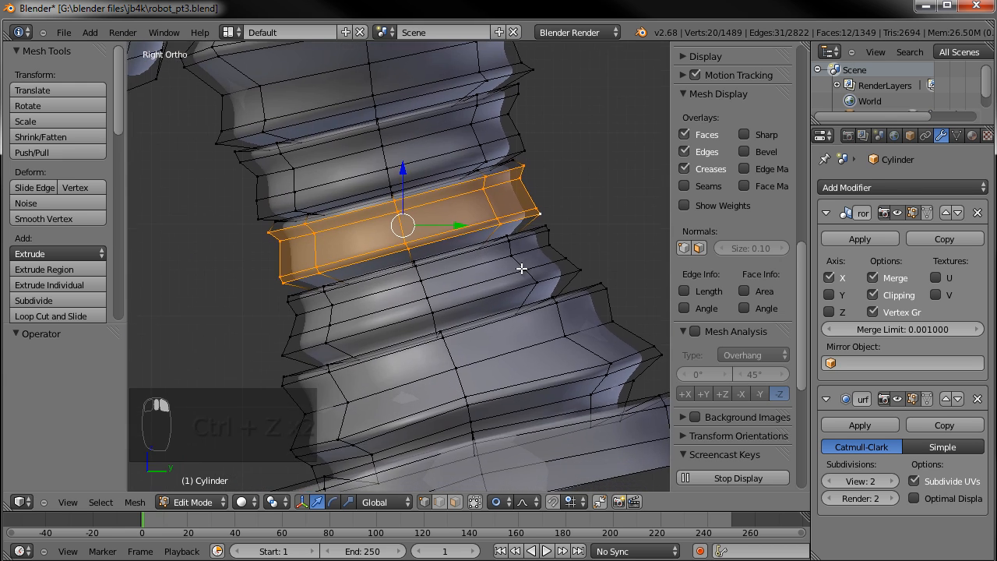
pyautogui.press('g')
pyautogui.rightClick(503, 410)
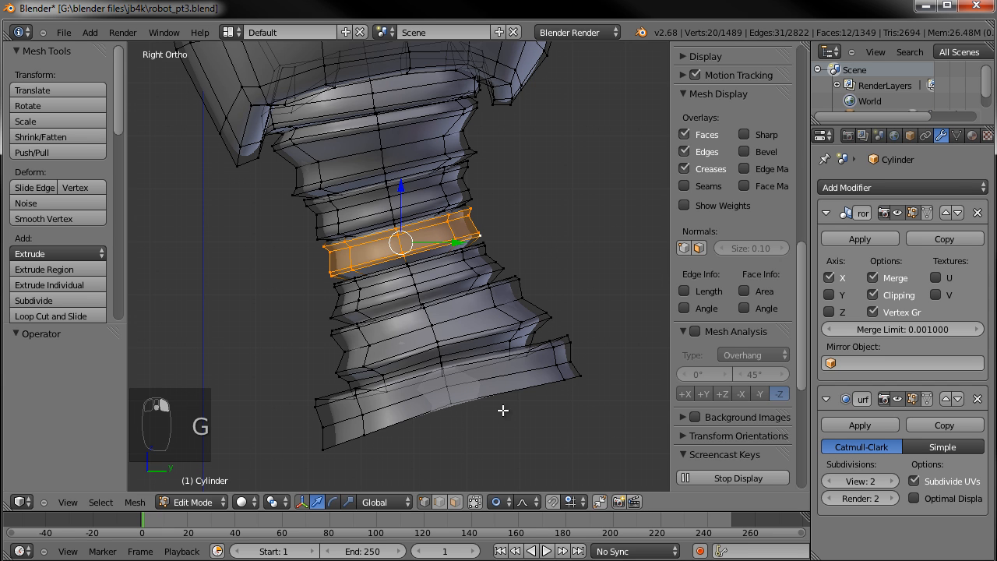
pyautogui.press('g')
pyautogui.scroll(-4, 543, 309)
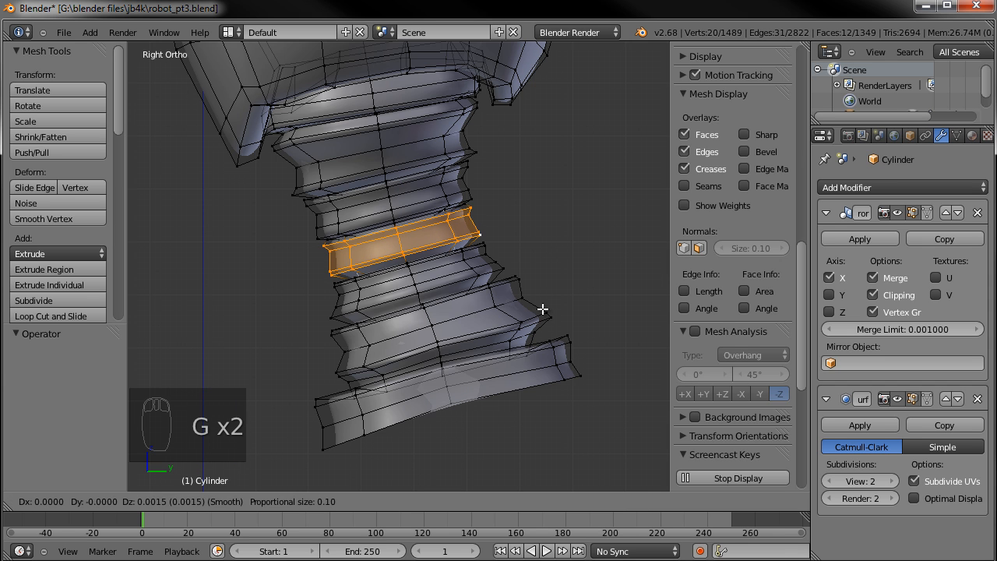
pyautogui.scroll(-7, 543, 312)
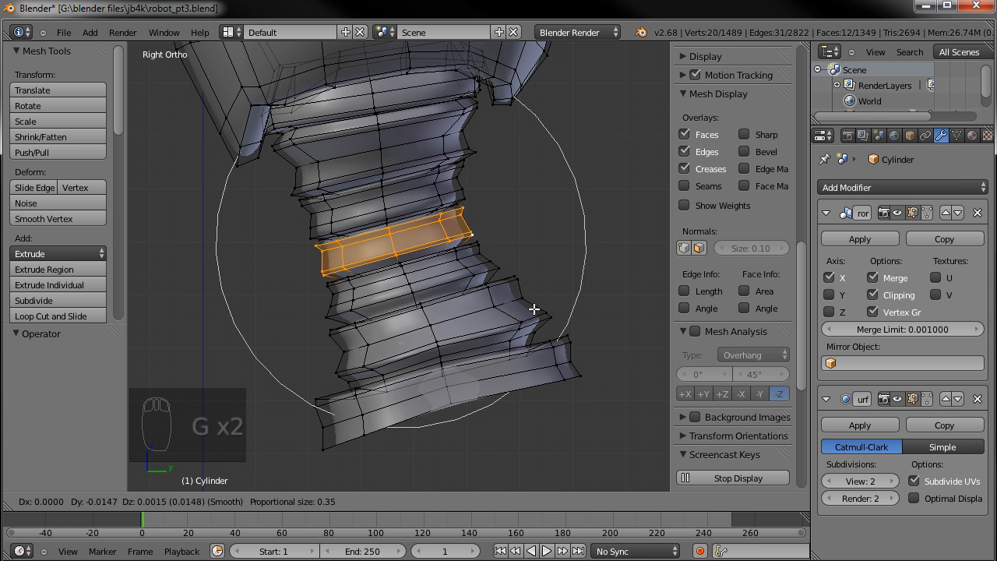
pyautogui.scroll(-2, 543, 316)
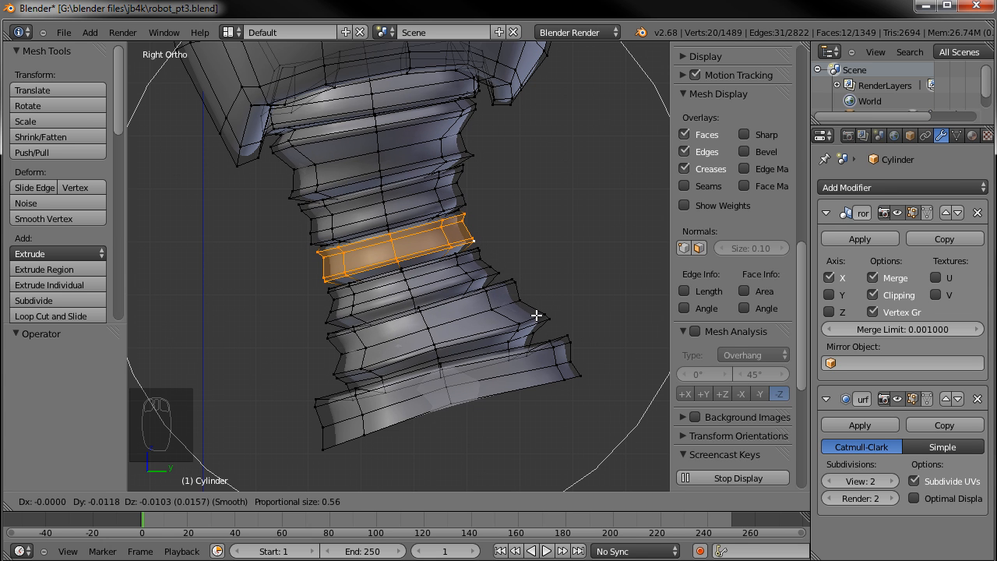
pyautogui.click(535, 312)
# Rotate the selected middle rib about 3 degrees and move it about -0.015 along Y and 0.001 along Z
pyautogui.press('r')
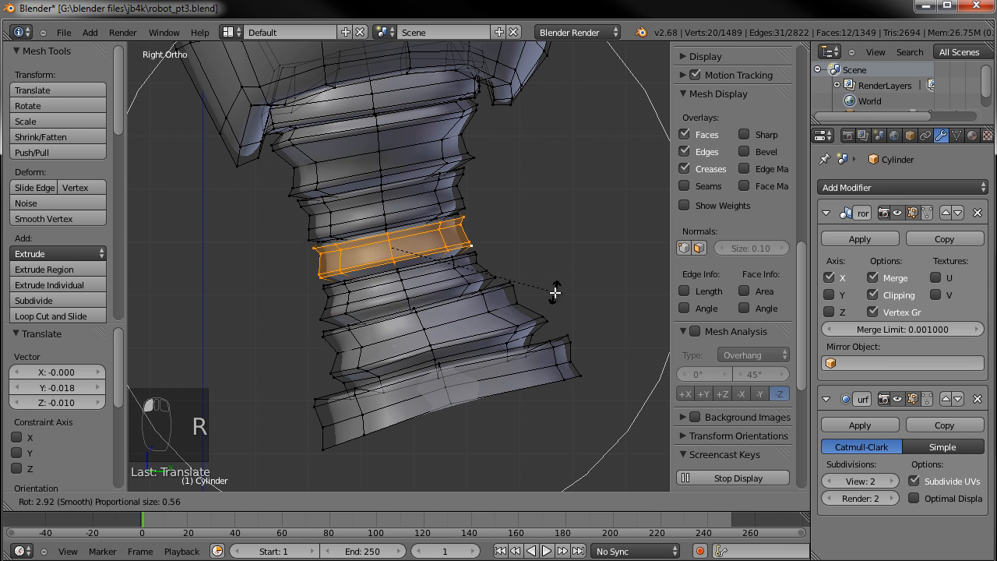
pyautogui.click(554, 289)
pyautogui.press('g')
pyautogui.click(546, 290)
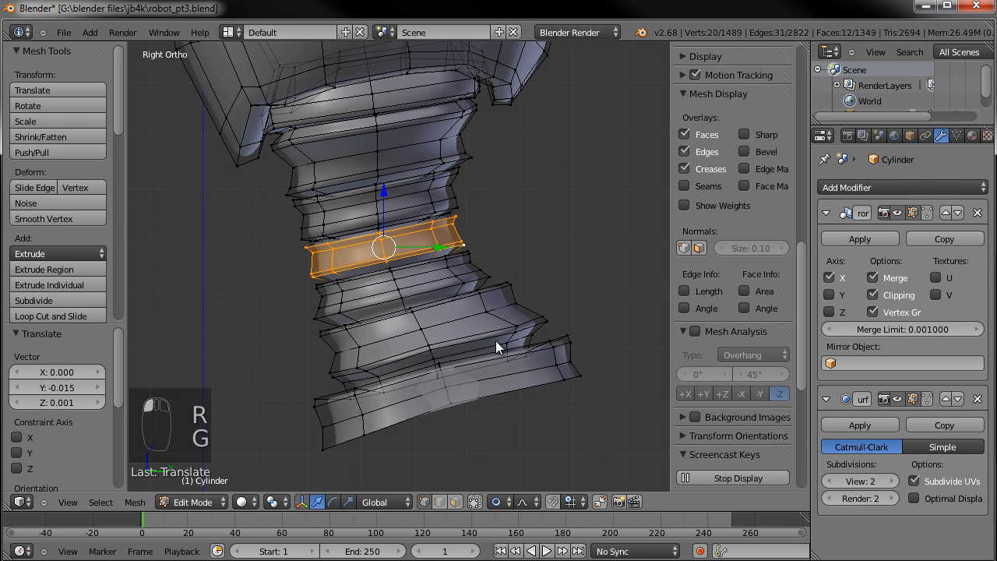
# Return to Object Mode, deselect everything, view the whole robot at an angle and save the file over the existing one
pyautogui.press('Tab')
pyautogui.scroll(-5, 493, 340)
pyautogui.scroll(-3, 459, 335)
pyautogui.press('a')
pyautogui.press('a')
pyautogui.press('a')
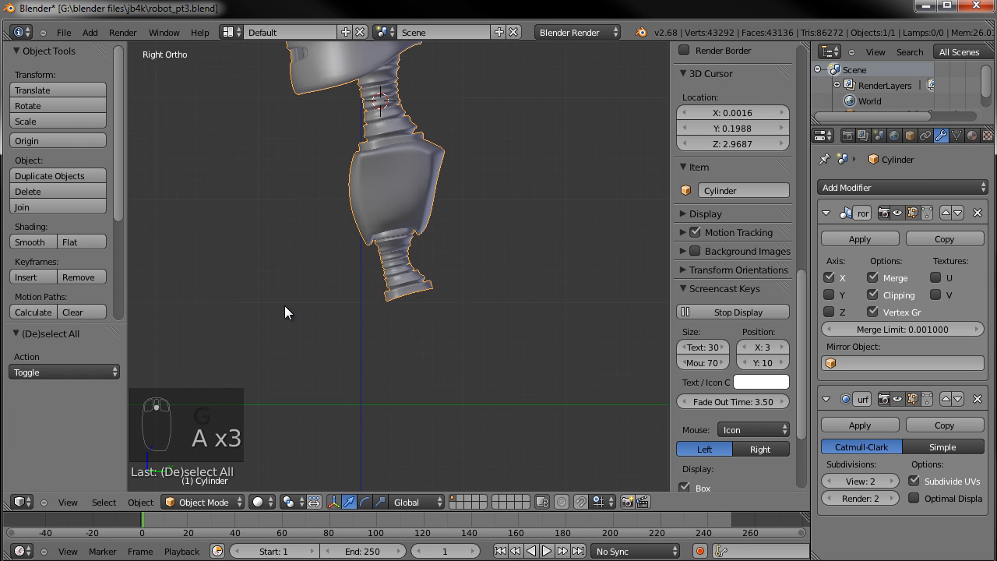
pyautogui.moveTo(254, 305); pyautogui.dragTo(416, 327, button='middle')
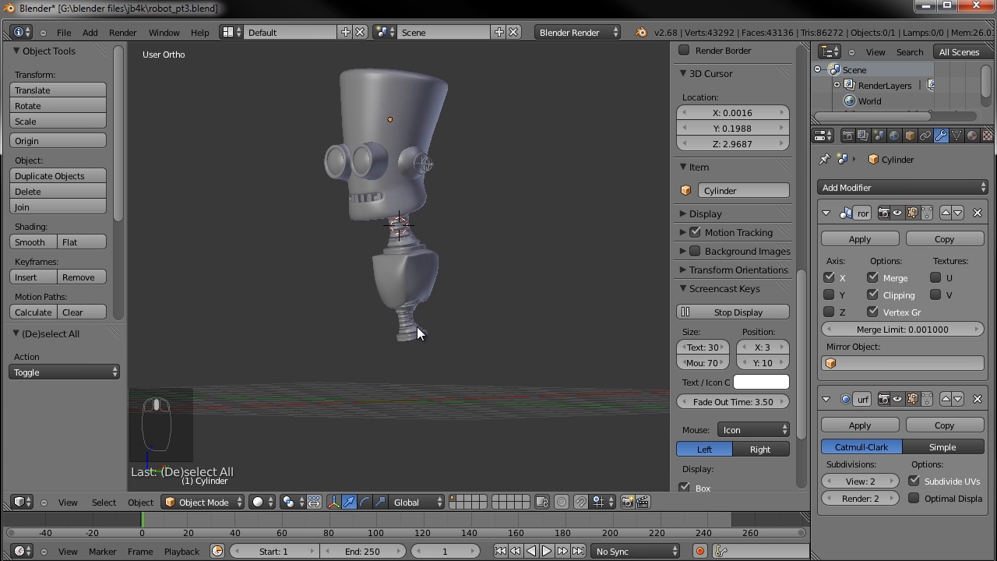
pyautogui.hotkey('ctrl', 's')
pyautogui.click(416, 327)
# Tighten the torso's front corner edge by scaling the upper vertex pair to 0.694 and scaling down the pair below it
pyautogui.scroll(7, 417, 326)
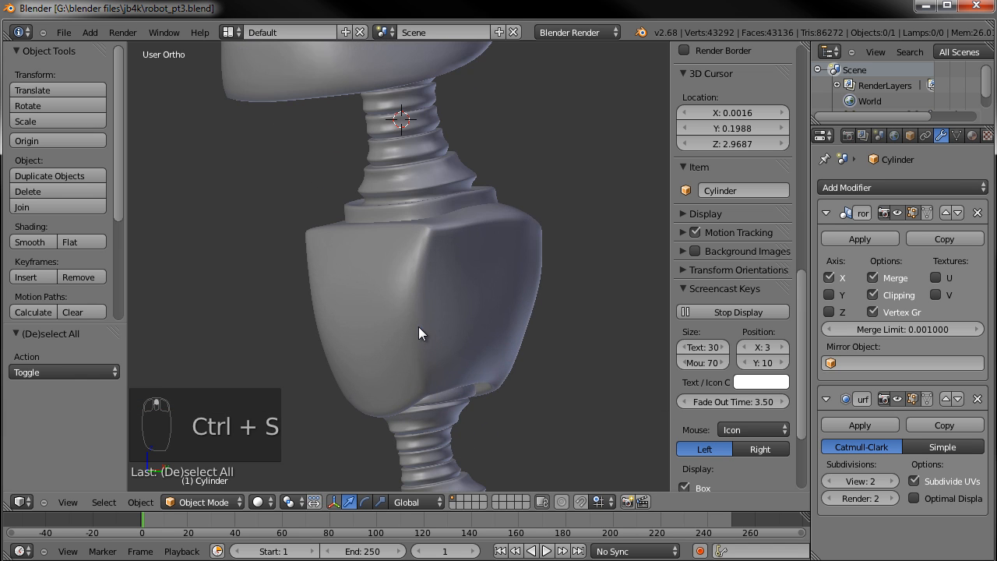
pyautogui.moveTo(424, 314); pyautogui.dragTo(457, 271, button='middle')
pyautogui.press('Tab')
pyautogui.rightClick(431, 193)
pyautogui.press('s')
pyautogui.click(514, 194)
pyautogui.rightClick(446, 265)
pyautogui.keyDown('shift'); pyautogui.rightClick(445, 265); pyautogui.keyUp('shift')
pyautogui.press('s')
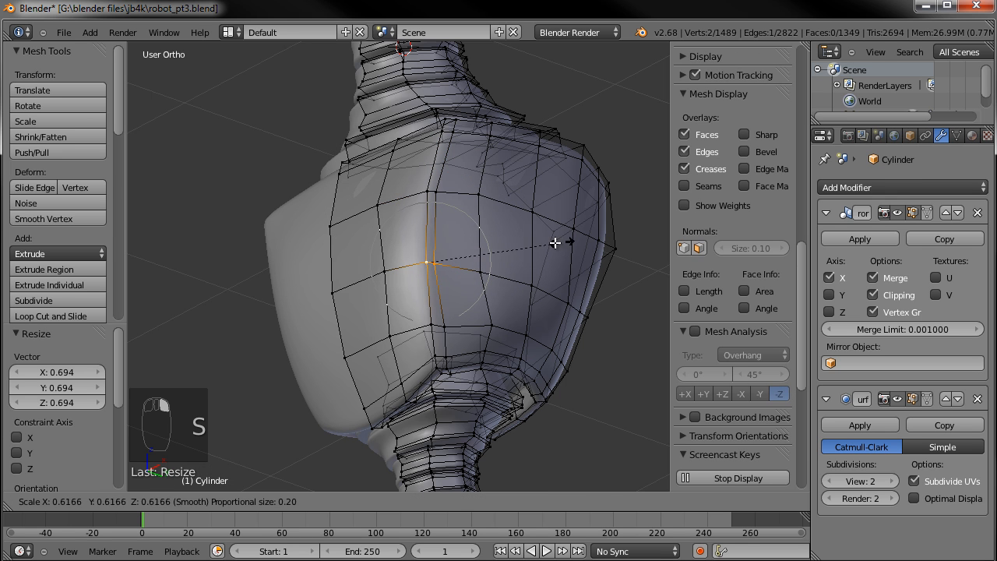
pyautogui.click(476, 316)
pyautogui.press('Tab')
# In front view, select the upper corner vertices on the torso's side and move them outward toward the silhouette
pyautogui.moveTo(419, 296); pyautogui.dragTo(543, 336, button='middle')
pyautogui.press('KP_1')
pyautogui.scroll(2, 535, 329)
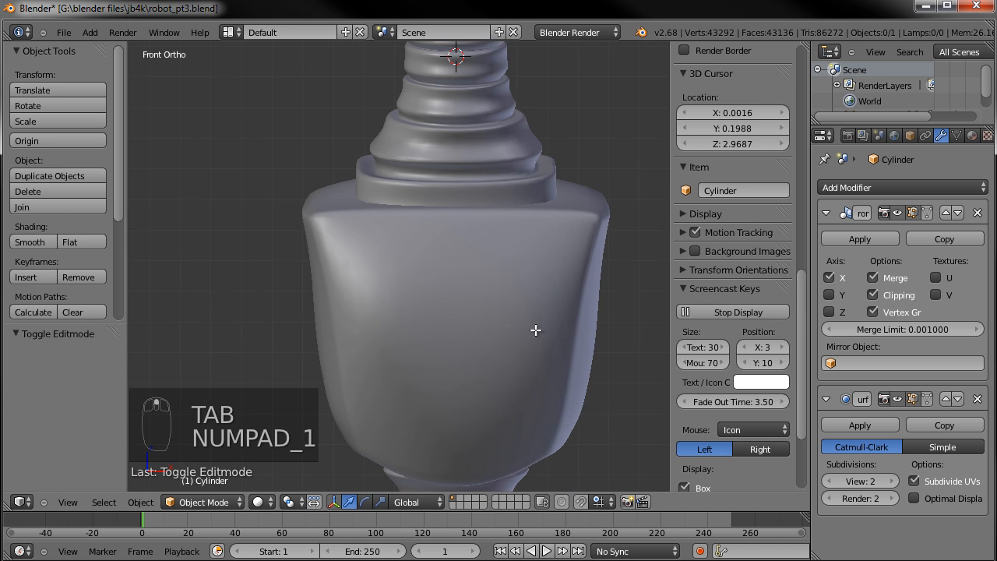
pyautogui.press('Tab')
pyautogui.press('a')
pyautogui.press('a')
pyautogui.press('c')
pyautogui.click(581, 291)
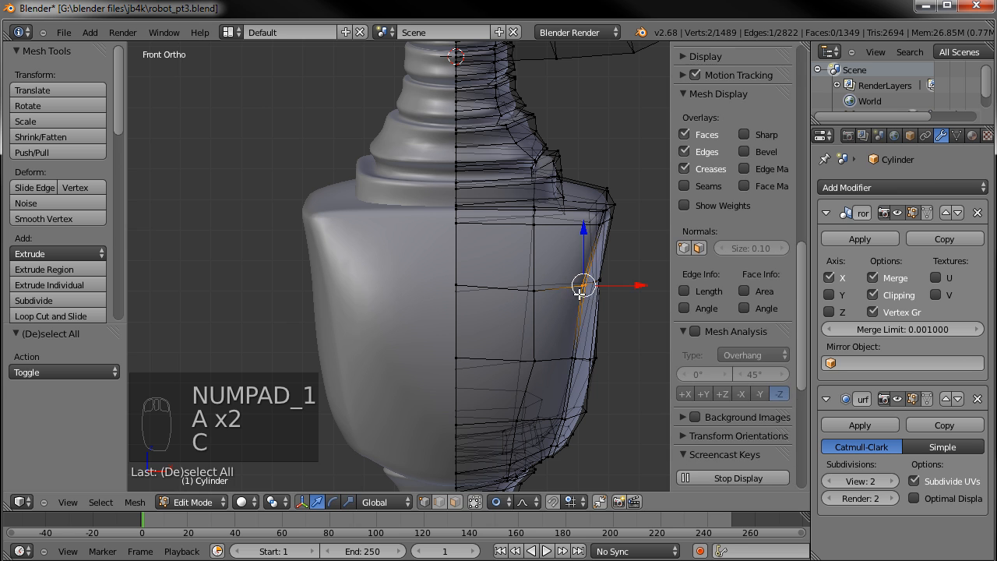
pyautogui.rightClick(583, 292)
pyautogui.press('g')
pyautogui.click(601, 299)
# Select only the corner vertices one row lower on the torso's side and move them outward
pyautogui.press('a')
pyautogui.press('c')
pyautogui.click(573, 359)
pyautogui.rightClick(574, 356)
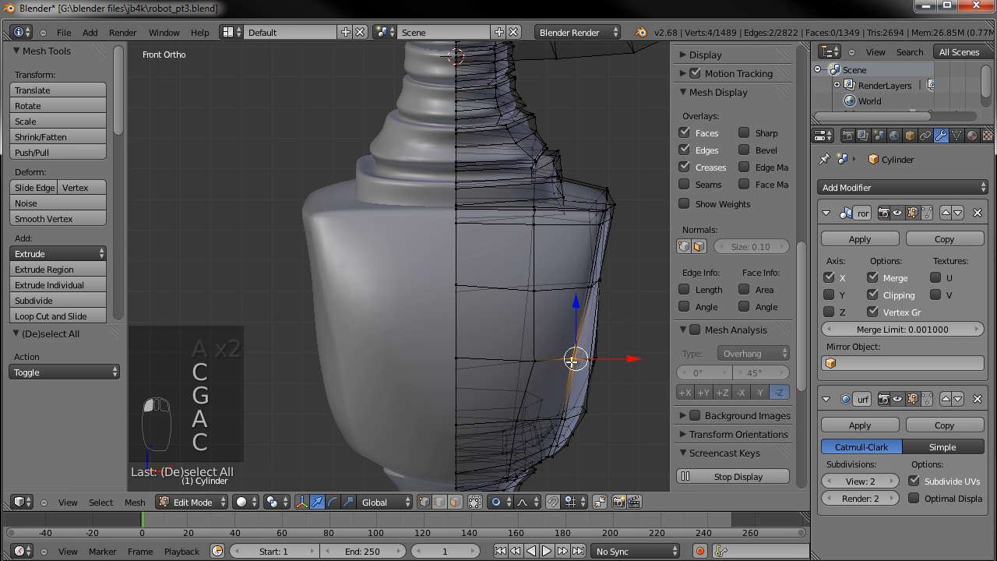
pyautogui.press('g')
pyautogui.click(579, 361)
# Select the single corner vertex near the torso's lower side and shift it slightly outward along X
pyautogui.press('a')
pyautogui.press('c')
pyautogui.rightClick(570, 421)
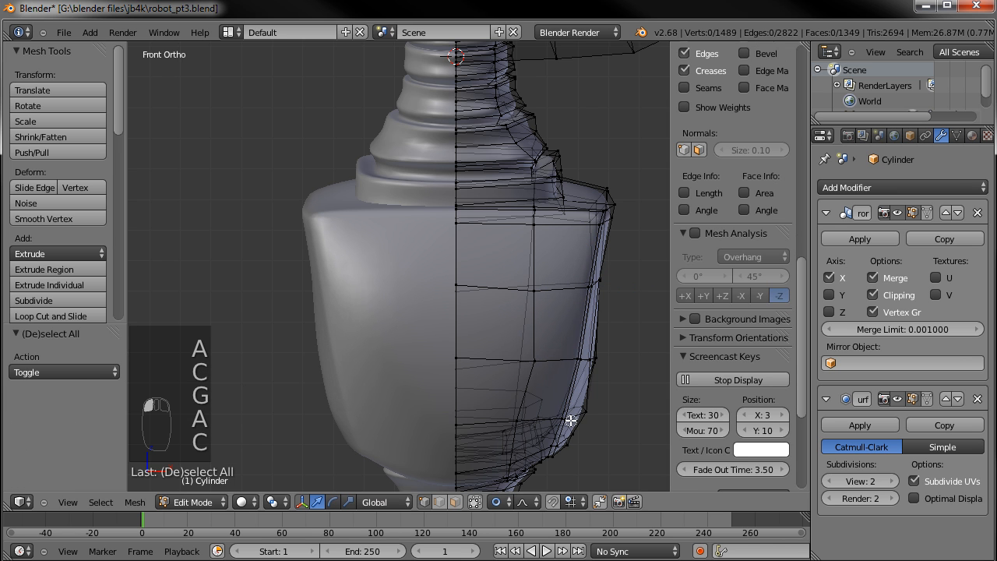
pyautogui.rightClick(568, 420)
pyautogui.press('g')
pyautogui.press('g')
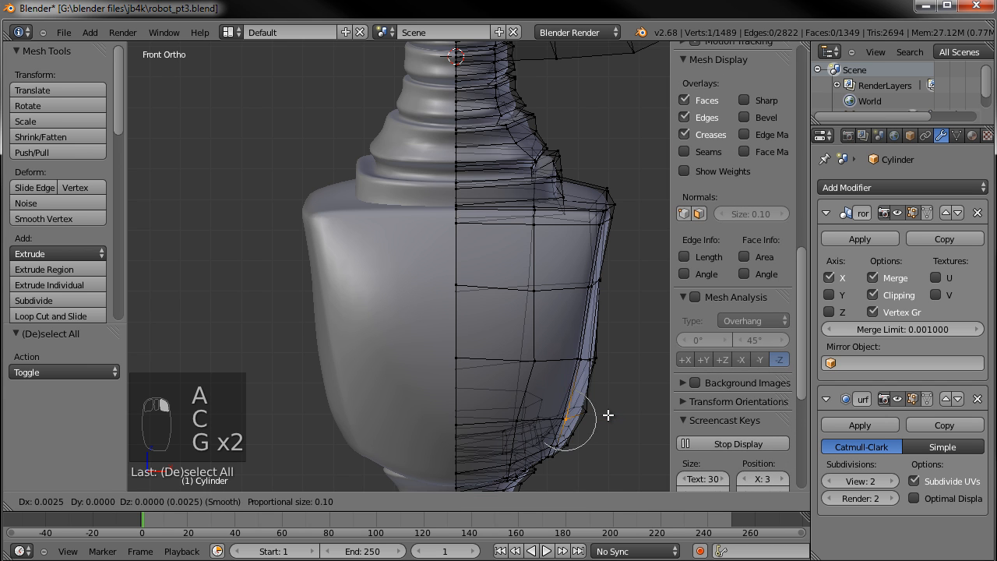
pyautogui.click(610, 415)
# In right view, select the whole linked torso mesh and duplicate it below the waist, offset about 0.155 along Y and -1.852 along Z
pyautogui.press('Tab')
pyautogui.scroll(-7, 560, 367)
pyautogui.moveTo(371, 332); pyautogui.dragTo(342, 332, button='middle')
pyautogui.rightClick(421, 270)
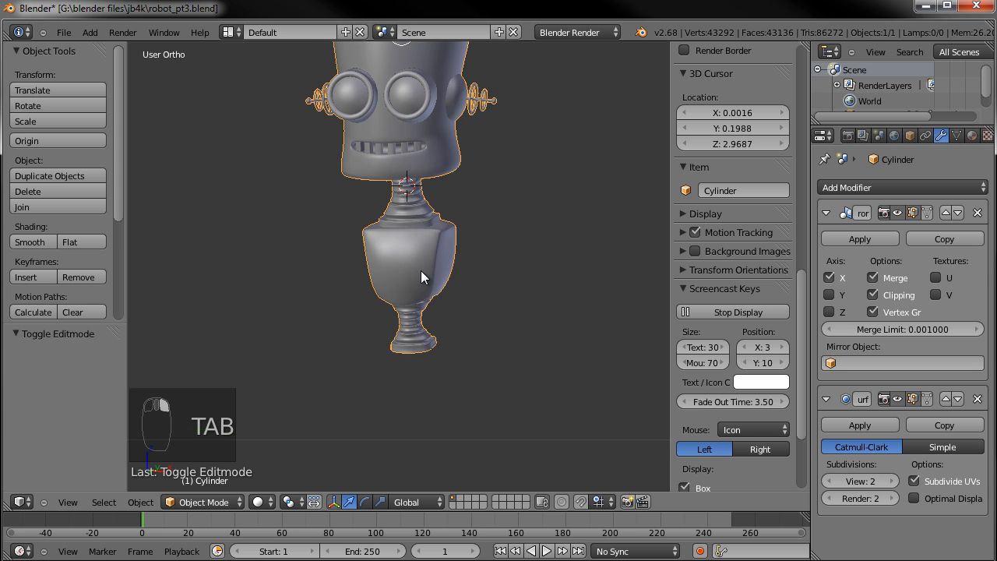
pyautogui.press('KP_3')
pyautogui.press('Tab')
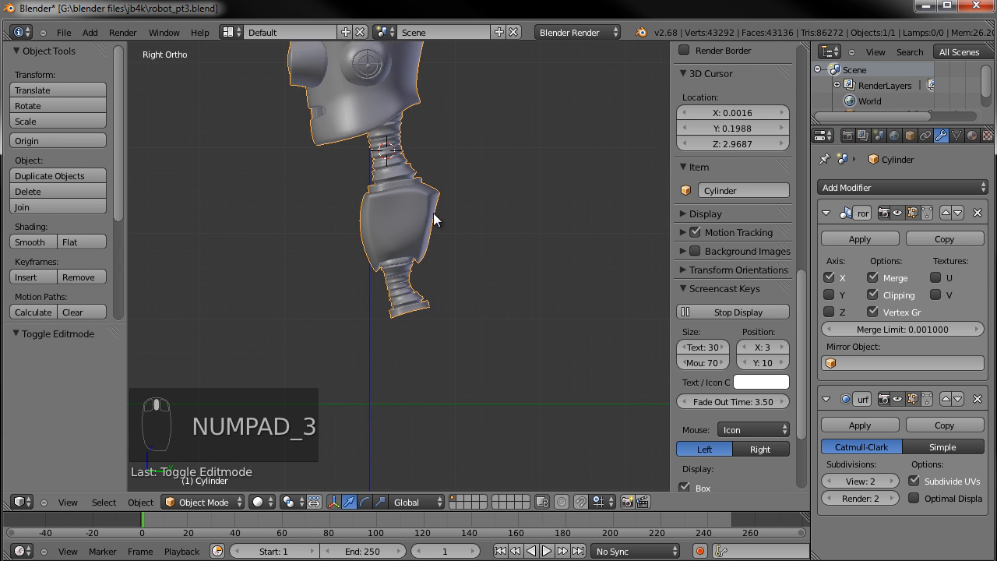
pyautogui.hotkey('ctrl', 'l')
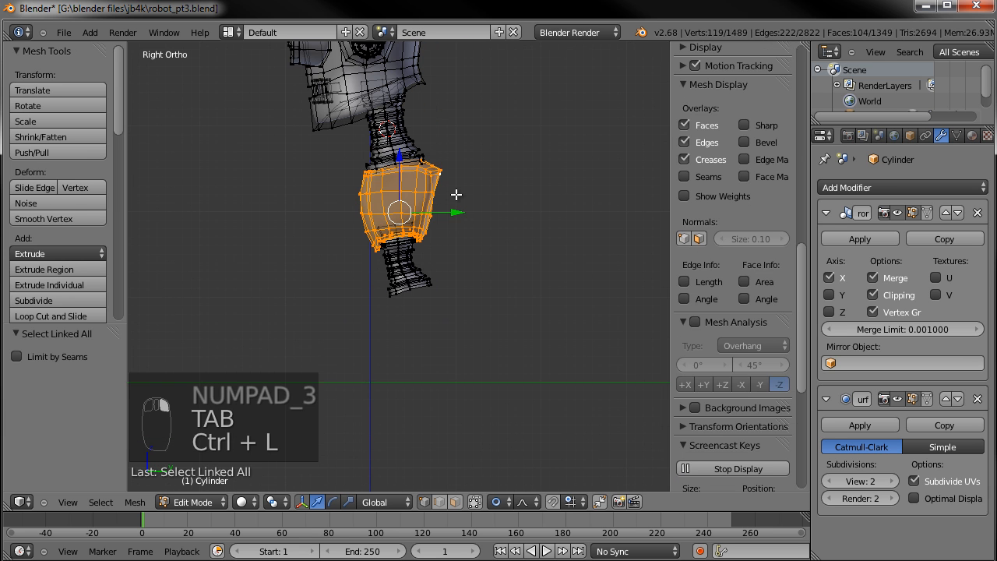
pyautogui.hotkey('shift', 'd')
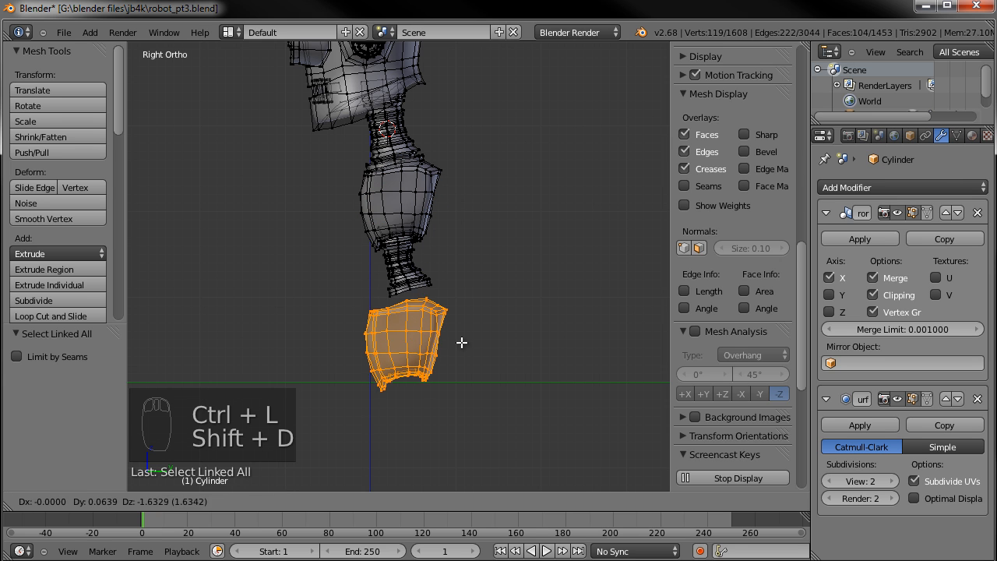
pyautogui.click(471, 352)
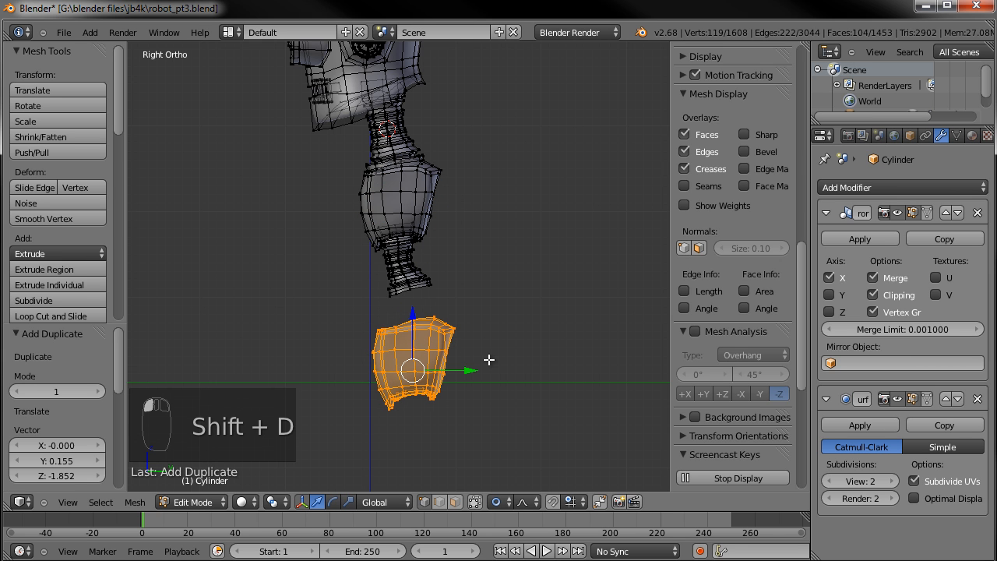
# Flip the duplicated torso upside down by scaling it -1 along Z
pyautogui.moveTo(485, 324); pyautogui.dragTo(445, 400, button='middle')
pyautogui.press('s')
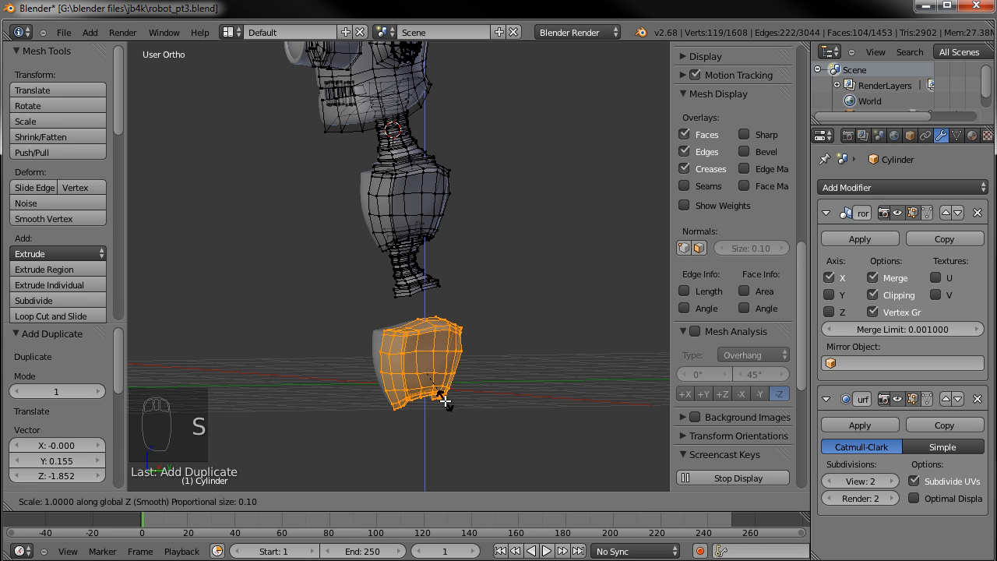
pyautogui.write('-1')
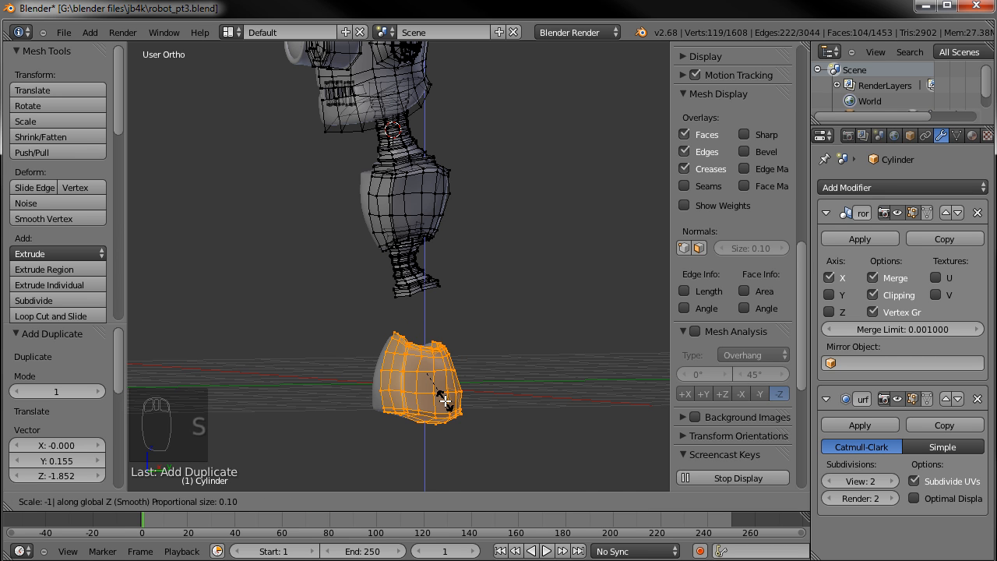
pyautogui.press('Return')
# Display the vertex normals and examine the flipped torso copy from several angles in perspective view
pyautogui.moveTo(515, 386); pyautogui.dragTo(571, 377, button='middle')
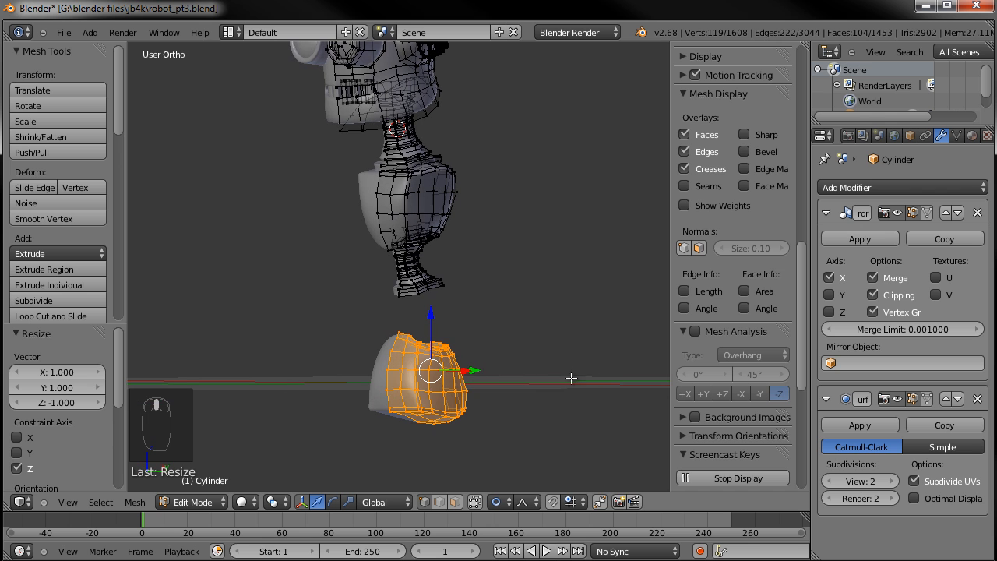
pyautogui.click(684, 249)
pyautogui.keyDown('shift'); pyautogui.moveTo(360, 400); pyautogui.dragTo(349, 317, button='middle'); pyautogui.keyUp('shift')
pyautogui.scroll(5, 420, 308)
pyautogui.moveTo(470, 301); pyautogui.dragTo(284, 323, button='middle')
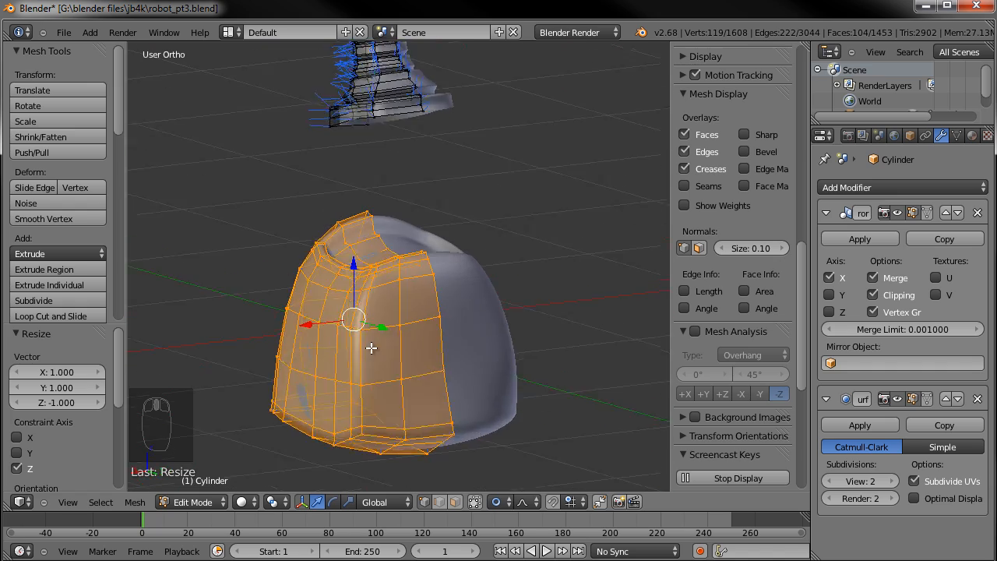
pyautogui.scroll(5, 374, 348)
pyautogui.scroll(-4, 405, 351)
pyautogui.keyDown('shift'); pyautogui.scroll(-1, 404, 350); pyautogui.keyUp('shift')
pyautogui.press('KP_5')
pyautogui.moveTo(403, 350); pyautogui.dragTo(320, 311, button='middle')
pyautogui.scroll(7, 381, 278)
pyautogui.scroll(-7, 320, 312)
pyautogui.moveTo(250, 296); pyautogui.dragTo(483, 320, button='middle')
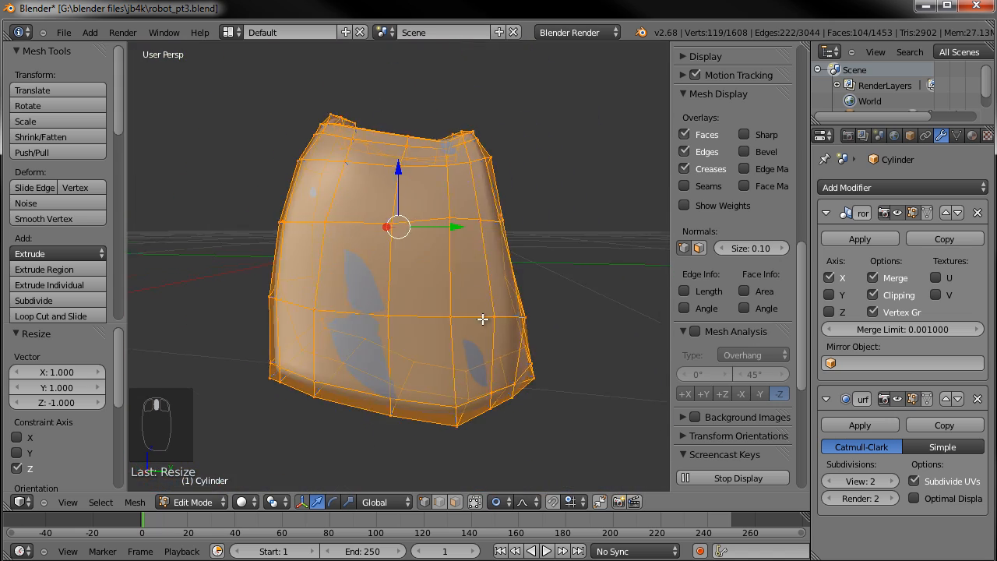
pyautogui.scroll(-5, 483, 319)
pyautogui.press('KP_3')
pyautogui.press('KP_1')
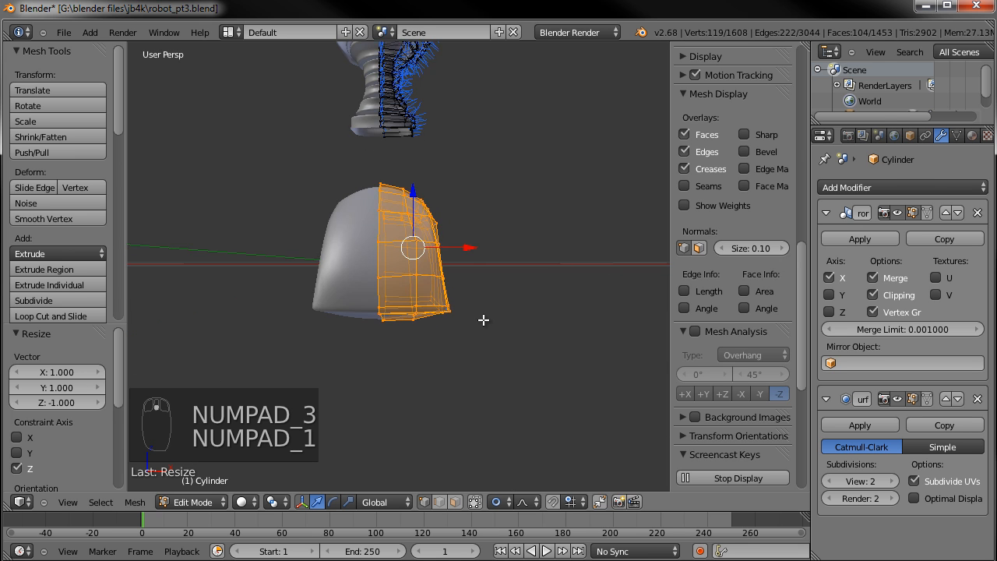
# Recalculate the flipped torso copy's normals to face consistently outward and hide the vertex normals display
pyautogui.moveTo(479, 289); pyautogui.dragTo(457, 363, button='middle')
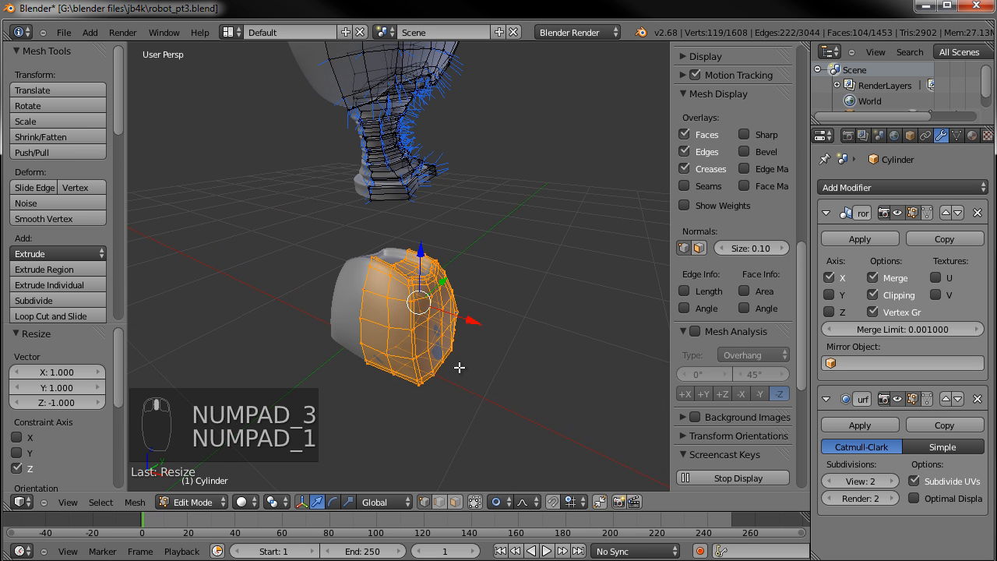
pyautogui.hotkey('ctrl', 'n')
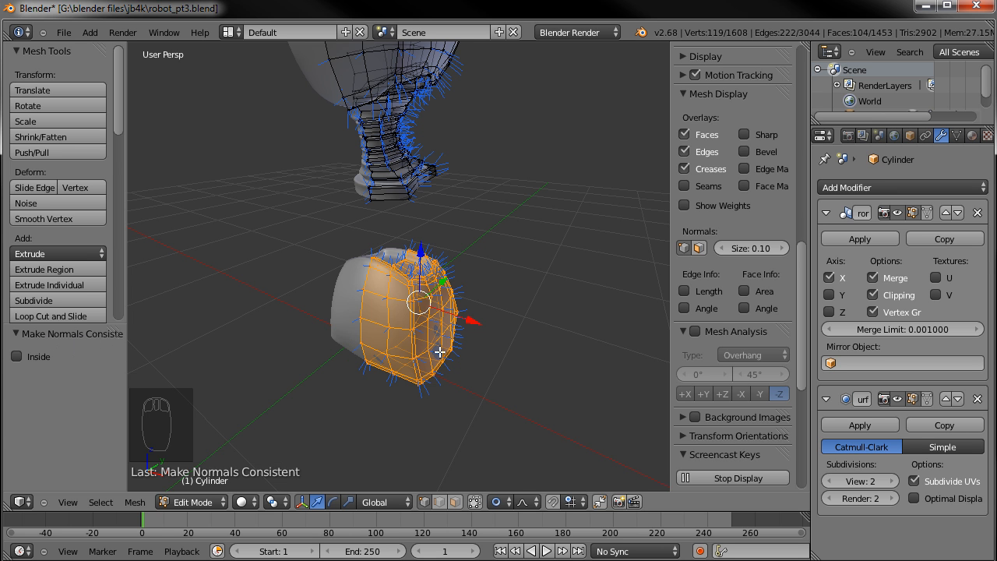
pyautogui.scroll(-3, 454, 343)
pyautogui.moveTo(442, 325)
pyautogui.mouseDown(button='middle')
pyautogui.moveTo(414, 325)
pyautogui.moveTo(446, 316)
pyautogui.mouseUp(button='middle')
pyautogui.click(683, 247)
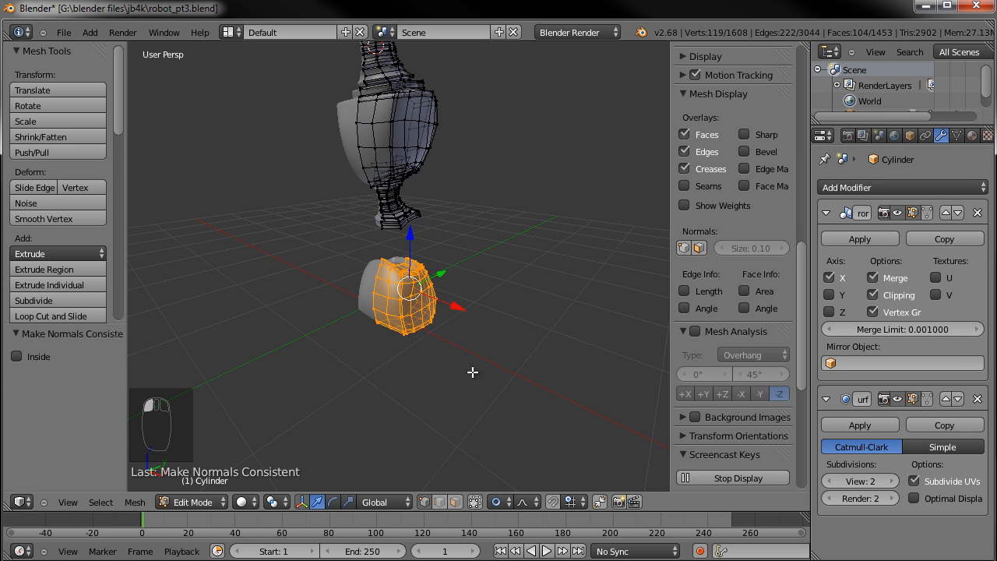
# Examine the pelvis copy's proportions against the rest of the robot in perspective and orthographic side views
pyautogui.scroll(2, 485, 365)
pyautogui.press('KP_3')
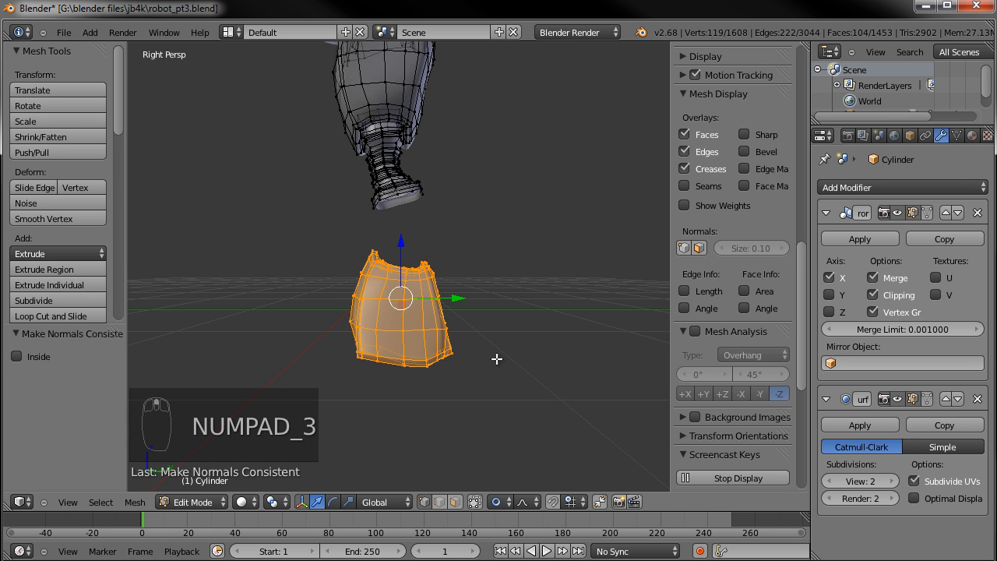
pyautogui.press('KP_5')
pyautogui.scroll(2, 502, 360)
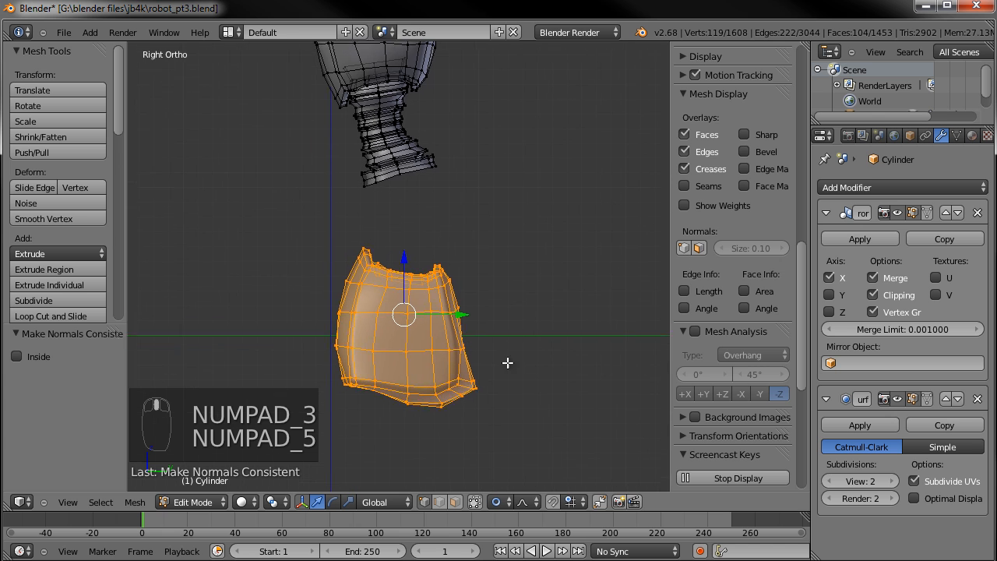
pyautogui.press('KP_5')
pyautogui.press('KP_5')
pyautogui.press('KP_5')
pyautogui.press('KP_5')
pyautogui.press('KP_5')
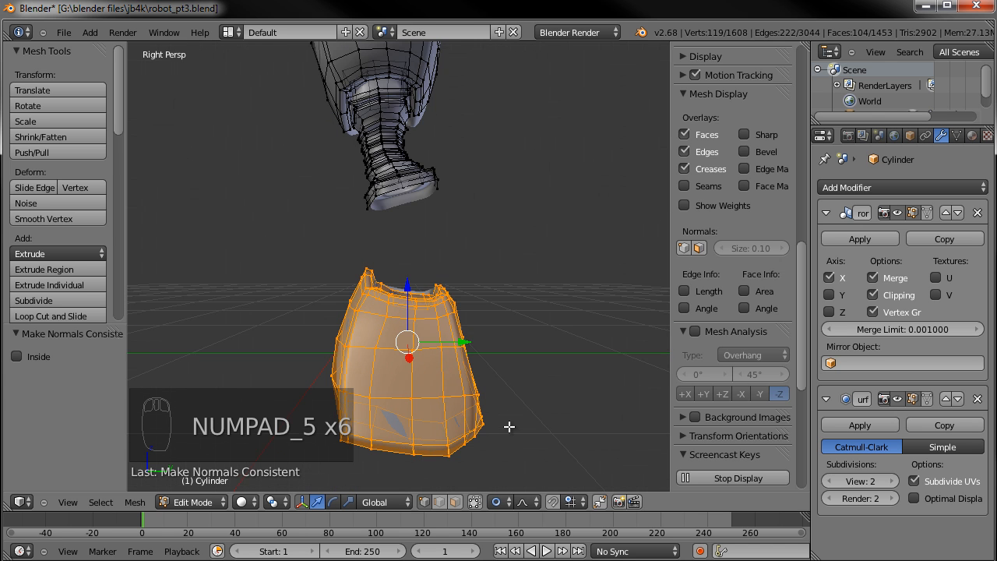
pyautogui.scroll(-3, 495, 428)
pyautogui.moveTo(495, 429); pyautogui.dragTo(411, 287, button='middle')
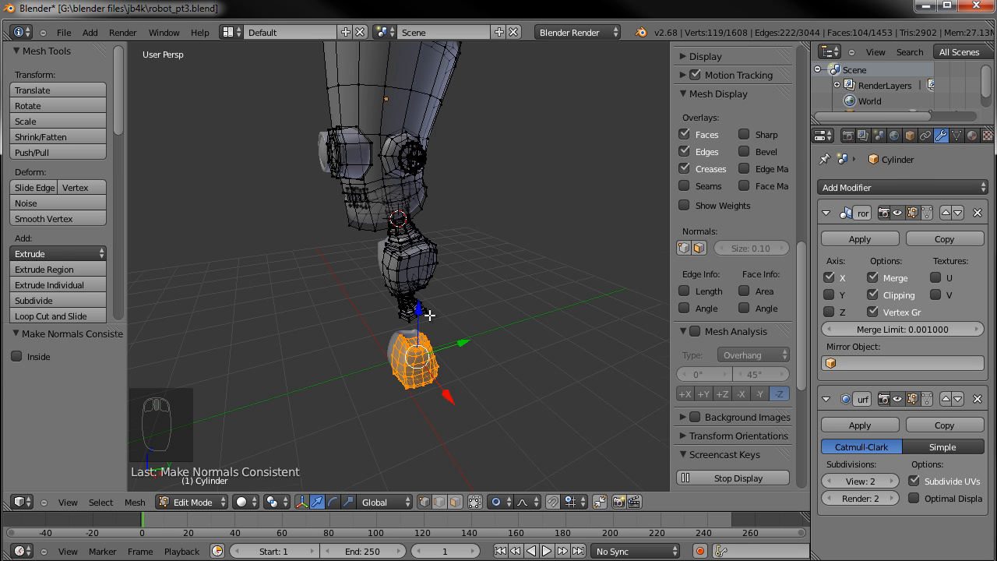
pyautogui.press('KP_5')
pyautogui.moveTo(473, 327); pyautogui.dragTo(440, 297, button='middle')
pyautogui.press('KP_3')
pyautogui.press('KP_6')
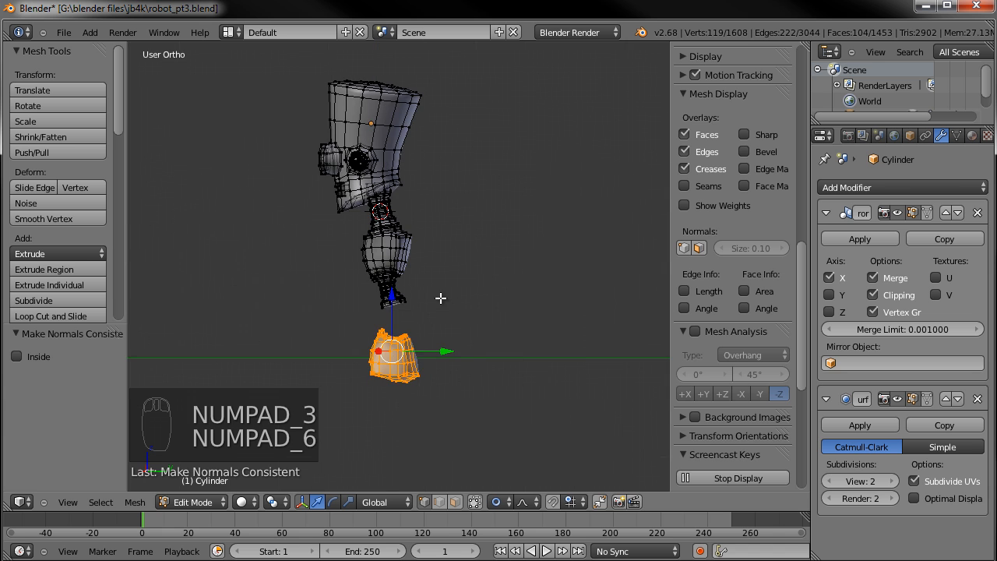
pyautogui.scroll(2, 451, 305)
pyautogui.press('KP_5')
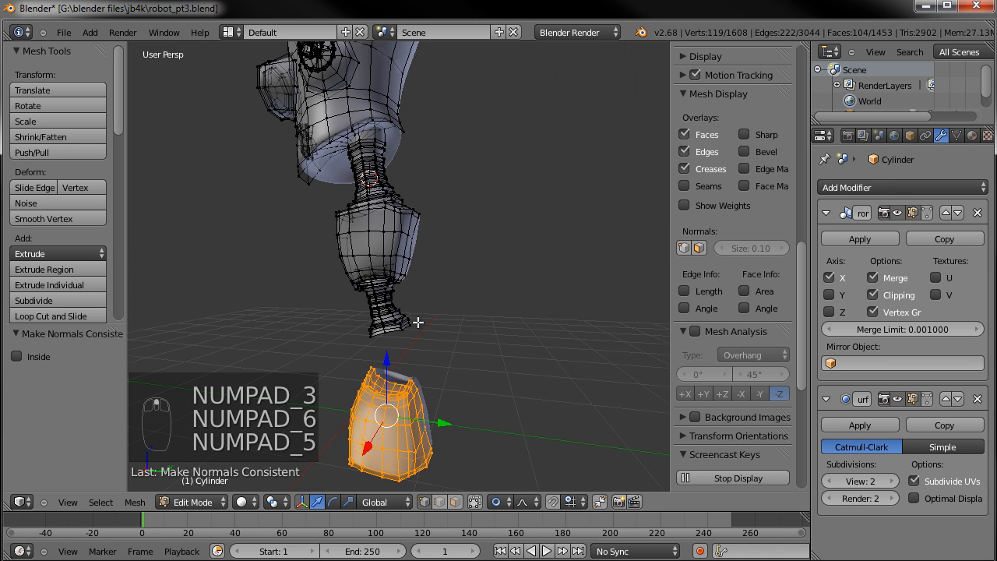
pyautogui.press('KP_5')
pyautogui.press('KP_3')
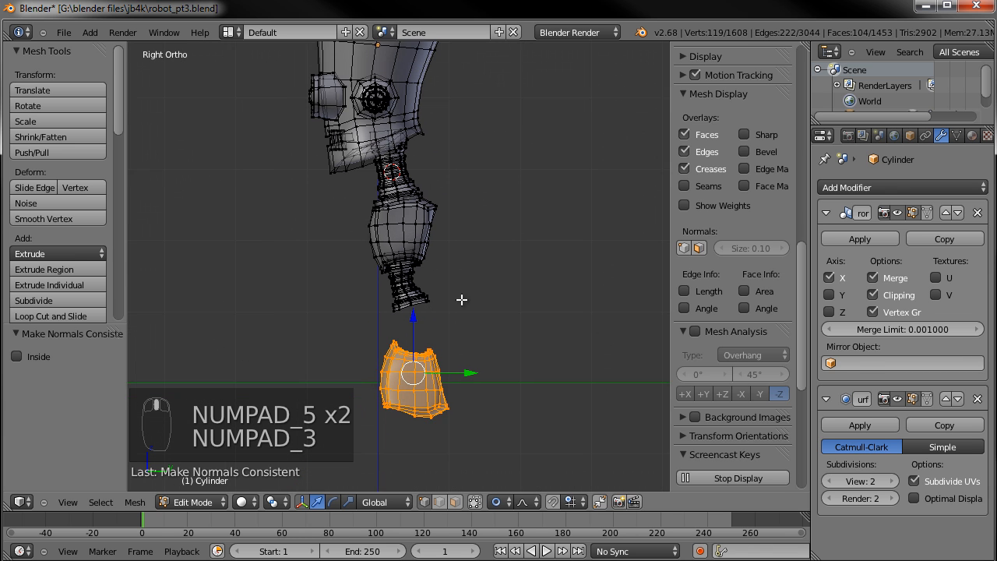
pyautogui.scroll(5, 458, 294)
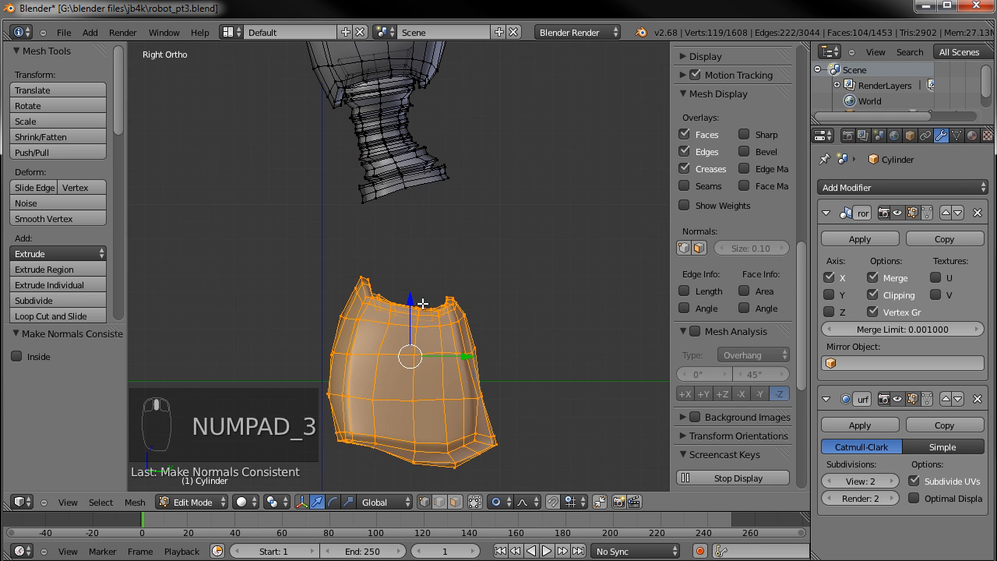
# In right view, select the pelvis's lower rear corner vertices and move them slightly forward and up with proportional editing
pyautogui.press('a')
pyautogui.press('a')
pyautogui.press('c')
pyautogui.scroll(-7, 499, 441)
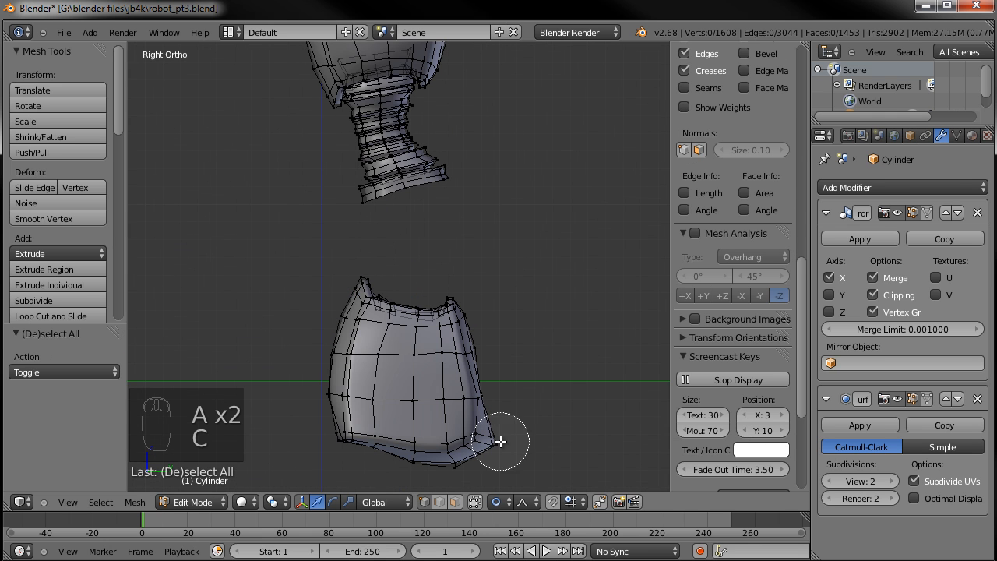
pyautogui.click(473, 456)
pyautogui.rightClick(473, 455)
pyautogui.press('g')
pyautogui.scroll(-2, 472, 442)
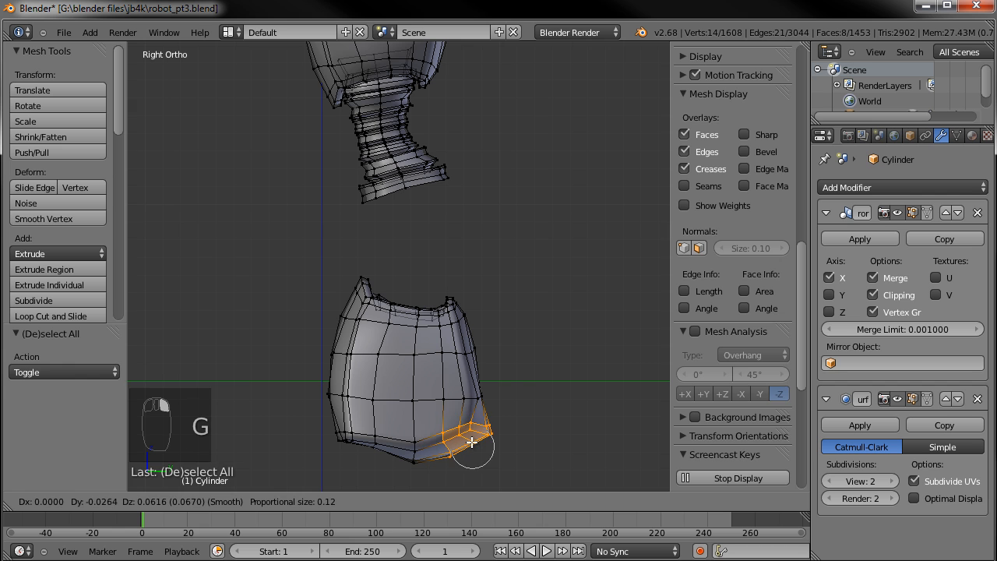
pyautogui.click(465, 436)
# Select the pelvis's upper front tip and move it forward about -0.06 along Y with proportional editing
pyautogui.press('a')
pyautogui.press('c')
pyautogui.click(364, 290)
pyautogui.rightClick(367, 290)
pyautogui.press('g')
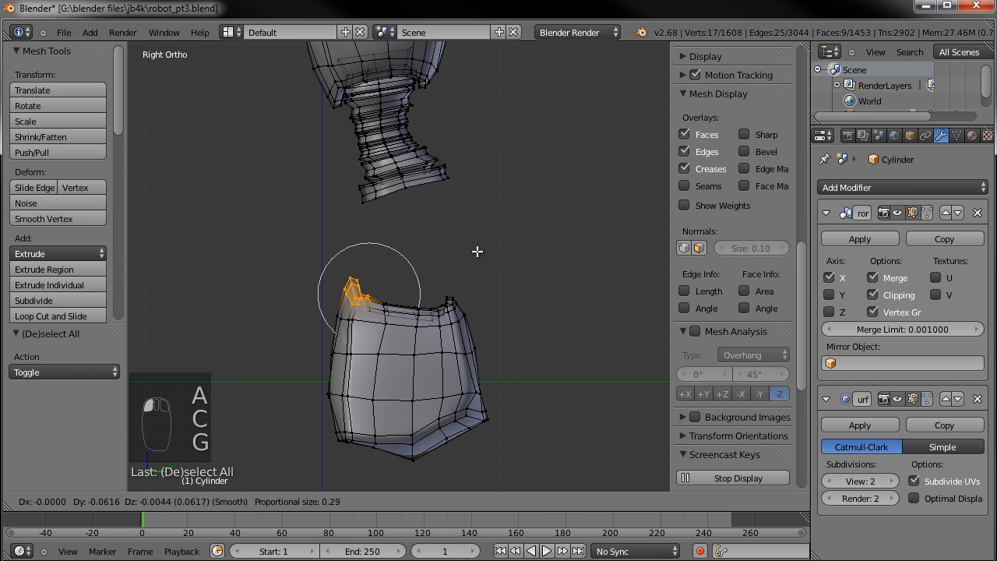
pyautogui.click(476, 252)
# Move the front edge vertices at the pelvis's mid-height by -0.031 along Y and -0.009 along Z, and deselect everything
pyautogui.press('a')
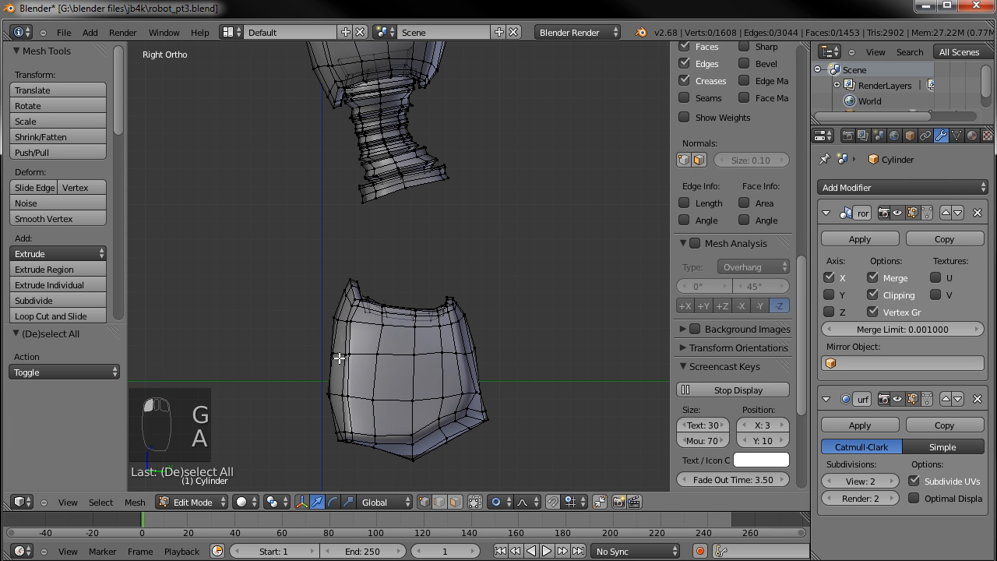
pyautogui.press('c')
pyautogui.click(338, 352)
pyautogui.rightClick(404, 341)
pyautogui.press('g')
pyautogui.click(397, 340)
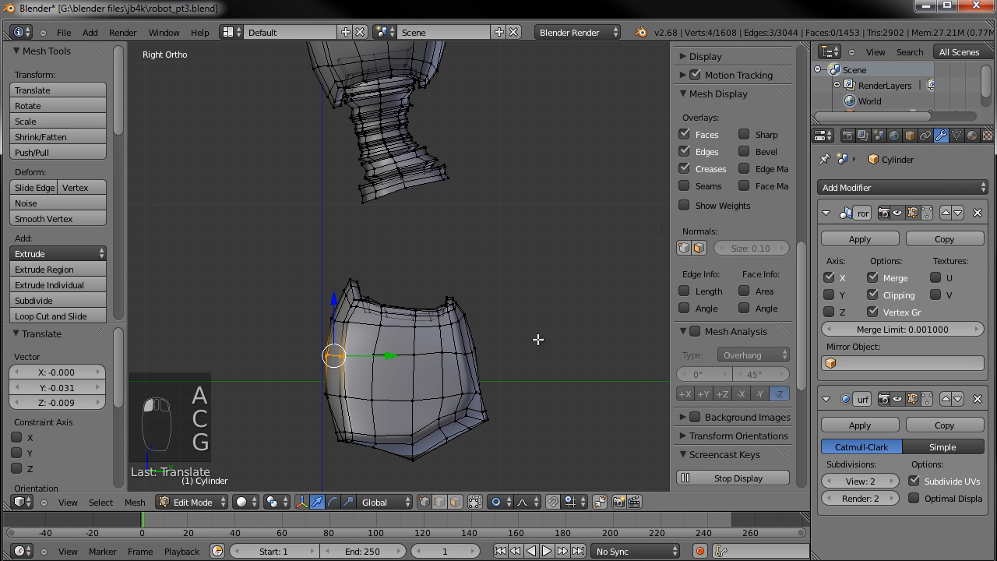
pyautogui.press('a')
# Check the robot reference sketch, and in front view move the pelvis's upper outer corner outward and slightly up with proportional editing
pyautogui.scroll(-3, 732, 311)
pyautogui.hotkey('alt', 'Tab')
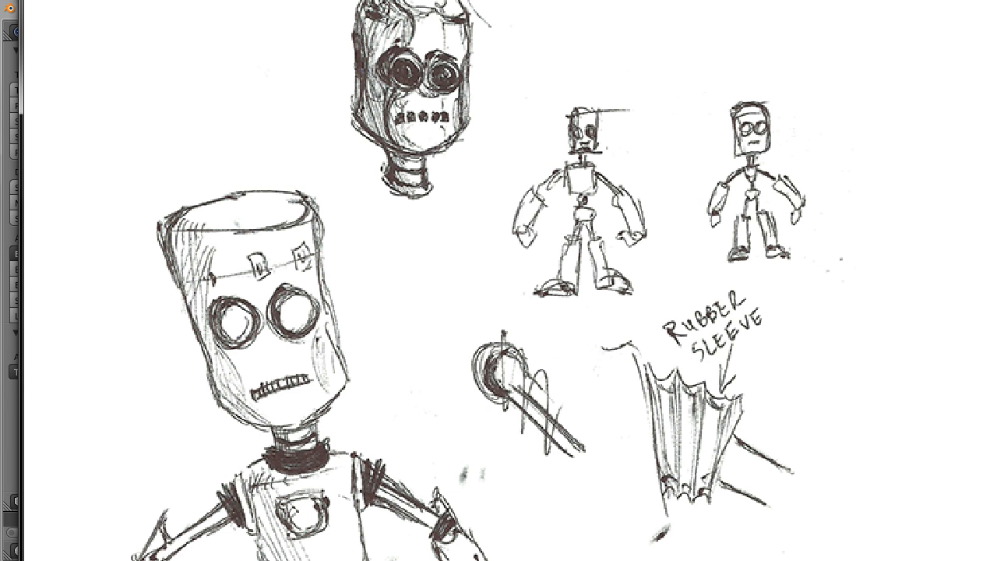
pyautogui.hotkey('alt', 'Tab')
pyautogui.press('KP_1')
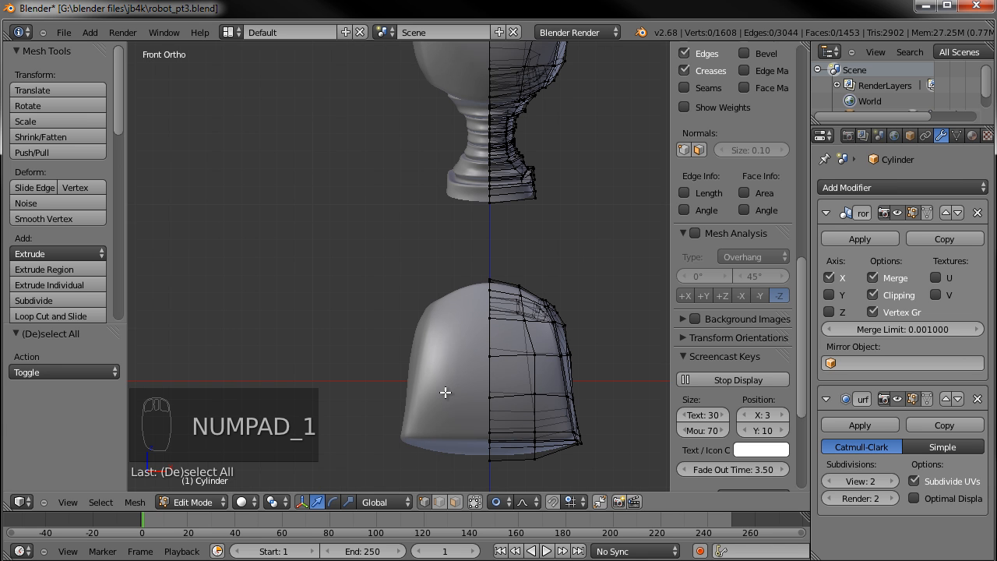
pyautogui.keyDown('shift'); pyautogui.moveTo(569, 418); pyautogui.dragTo(525, 385); pyautogui.keyUp('shift')
pyautogui.keyDown('shift'); pyautogui.moveTo(569, 418); pyautogui.dragTo(523, 383, button='middle'); pyautogui.keyUp('shift')
pyautogui.press('a')
pyautogui.press('a')
pyautogui.press('a')
pyautogui.press('a')
pyautogui.press('c')
pyautogui.scroll(-3, 520, 273)
pyautogui.press('c')
pyautogui.click(475, 267)
pyautogui.rightClick(476, 268)
pyautogui.scroll(3, 533, 282)
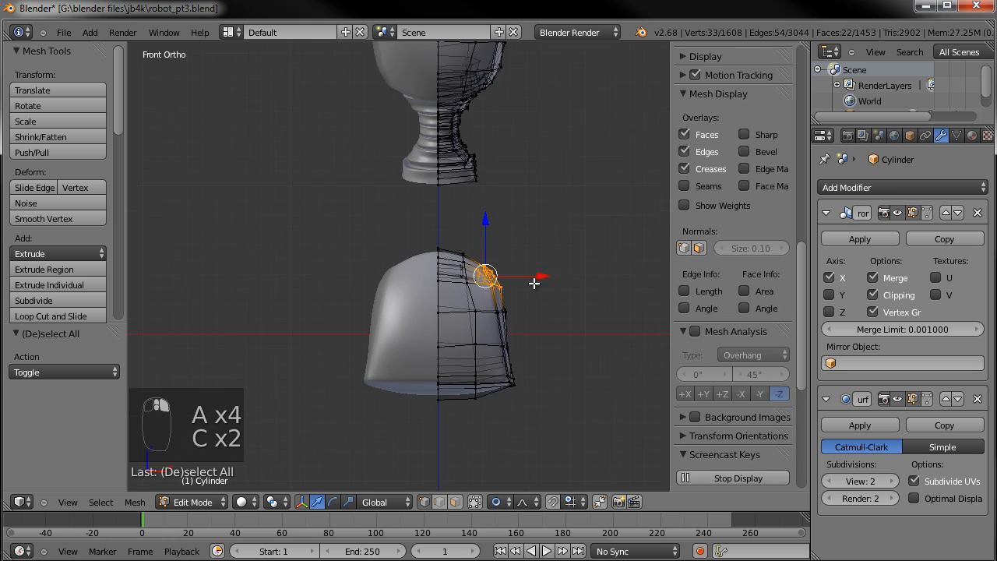
pyautogui.press('g')
pyautogui.scroll(2, 547, 278)
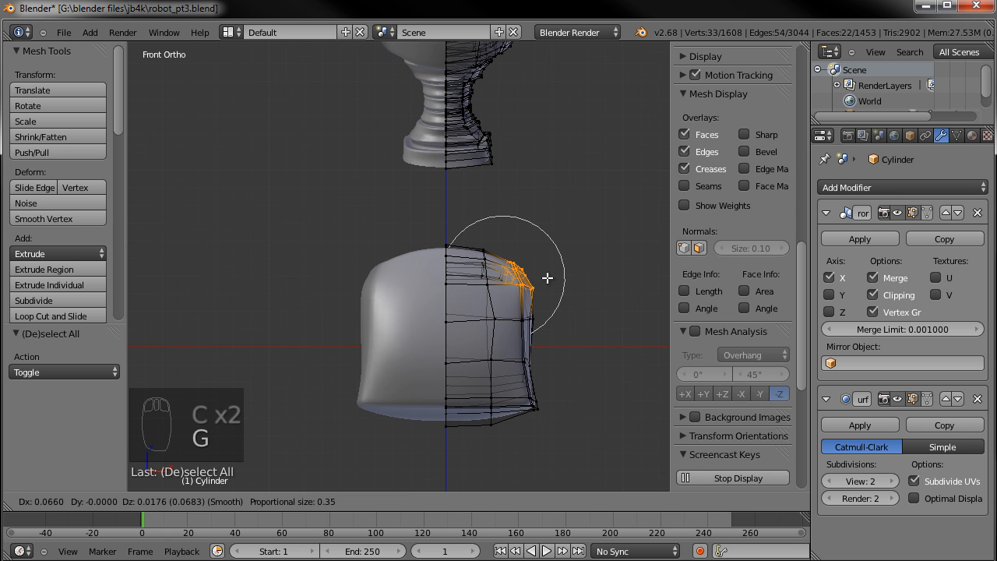
pyautogui.click(551, 277)
# Move the pelvis's lower outer corner vertices by -0.035 along X and 0.145 along Z
pyautogui.press('a')
pyautogui.press('c')
pyautogui.click(532, 401)
pyautogui.rightClick(531, 404)
pyautogui.press('g')
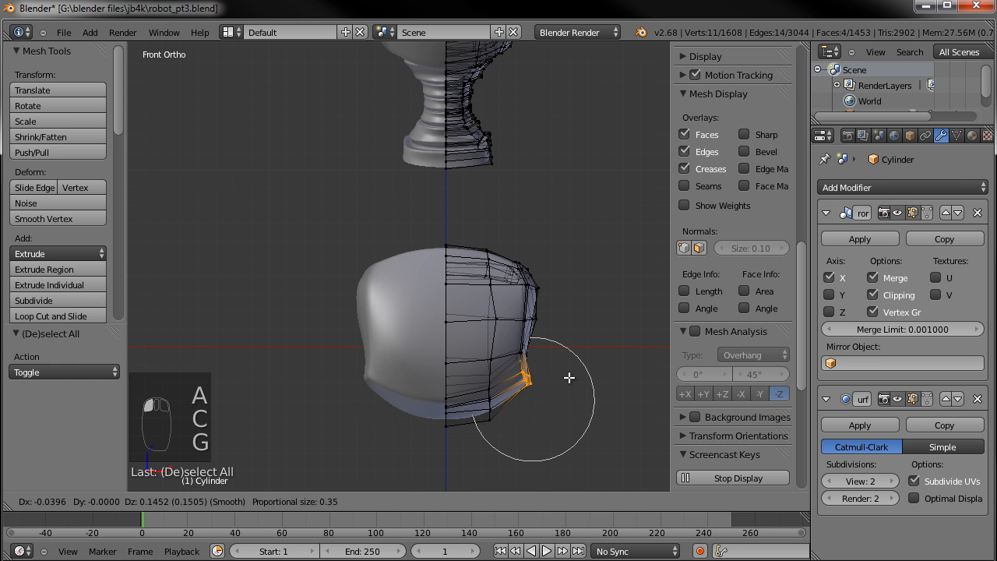
pyautogui.click(570, 378)
# Add a single vertical loop cut to the pelvis close to the mirror centre line
pyautogui.hotkey('ctrl', 'r')
pyautogui.click(464, 282)
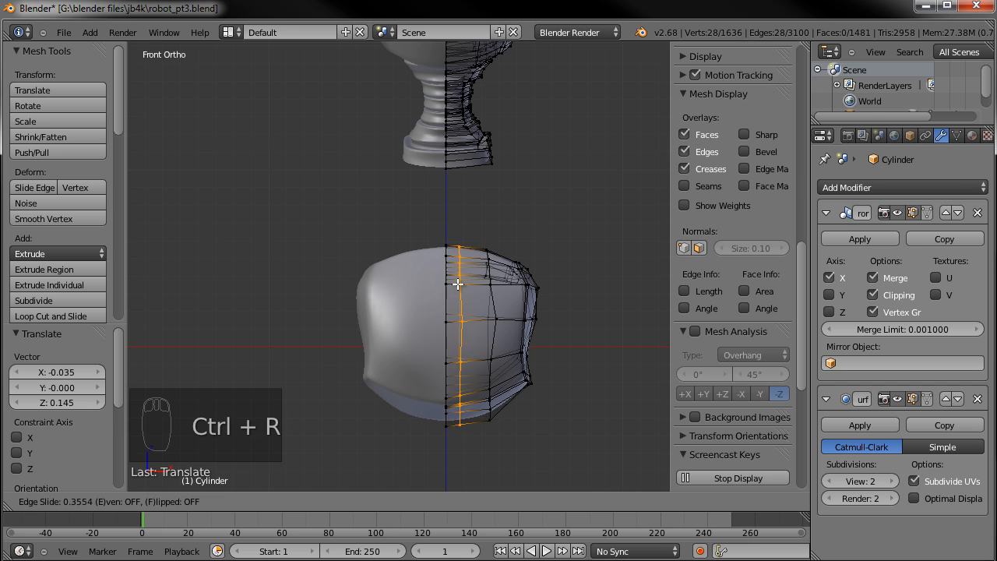
pyautogui.click(458, 284)
# Keep only the lower part of the new loop selected and edge-slide it about 0.5 toward the centre line
pyautogui.press('c')
pyautogui.moveTo(461, 246); pyautogui.dragTo(463, 310, button='middle')
pyautogui.hotkey('ctrl', 'e')
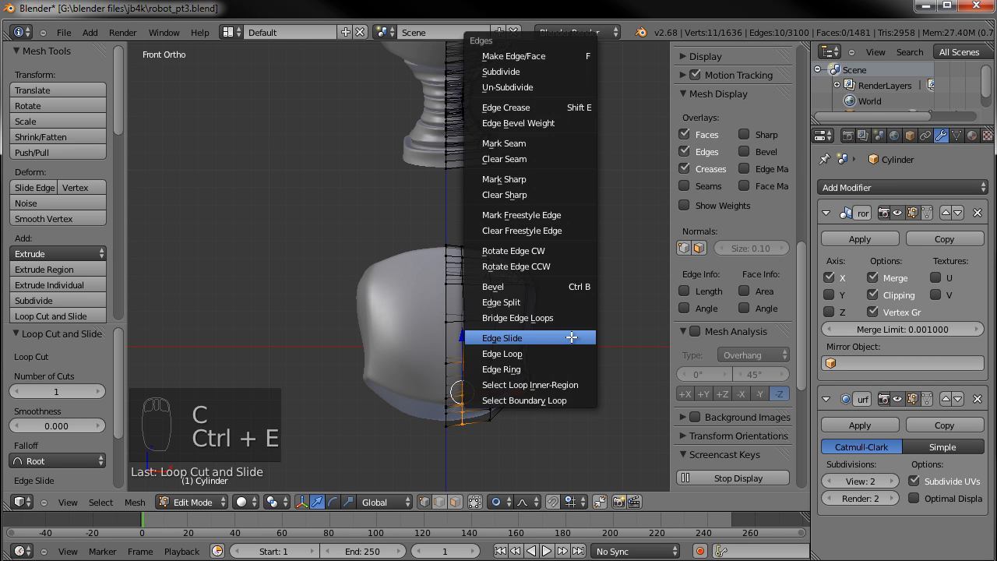
pyautogui.click(575, 400)
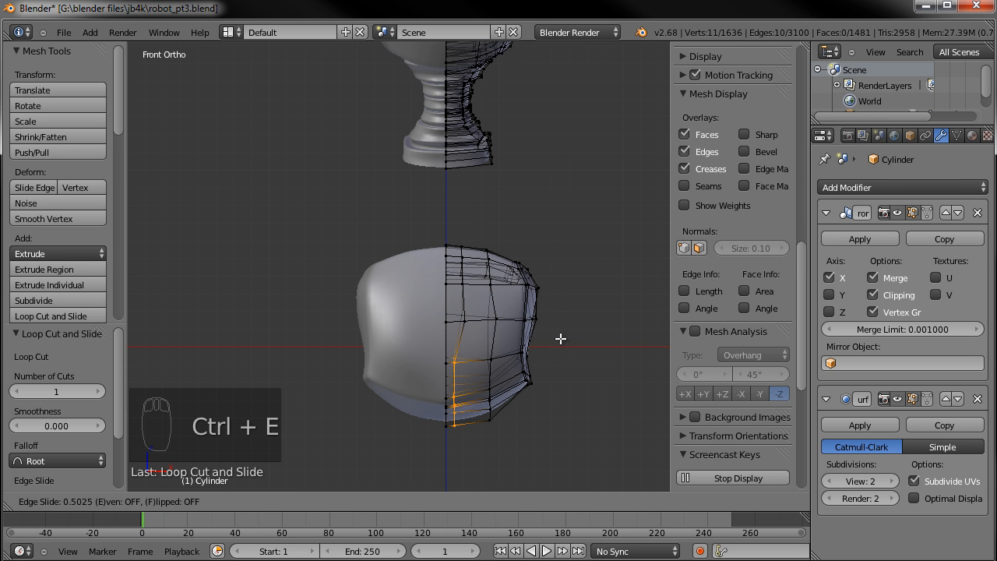
pyautogui.click(561, 339)
# Select the pelvis's lowest vertices beside the centre line and move them slightly down
pyautogui.press('a')
pyautogui.press('c')
pyautogui.click(451, 410)
pyautogui.rightClick(450, 411)
pyautogui.press('g')
pyautogui.click(453, 420)
# Raise the two bottom-edge vertices midway between the centre line and the outer corner
pyautogui.press('a')
pyautogui.press('c')
pyautogui.click(492, 416)
pyautogui.rightClick(491, 416)
pyautogui.press('g')
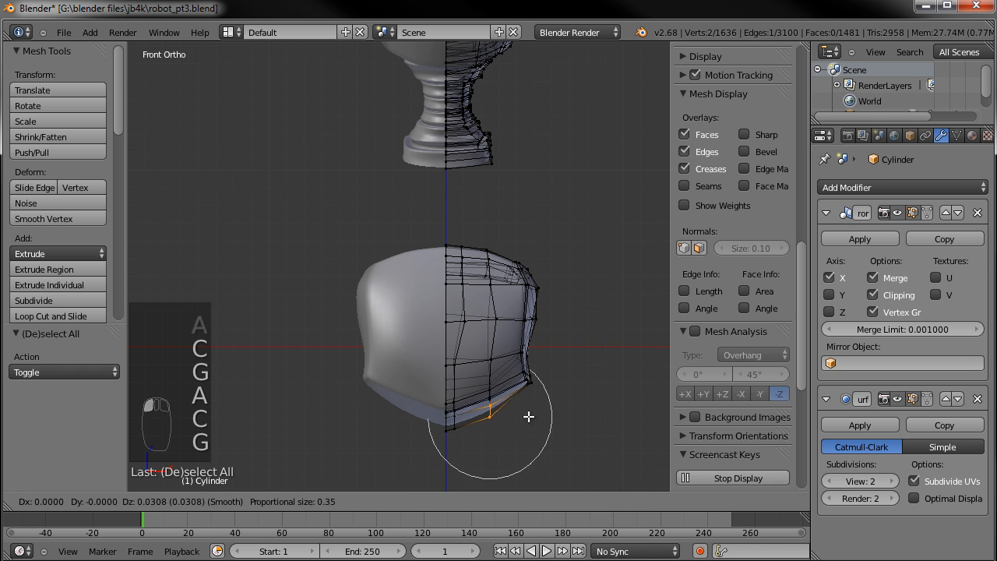
pyautogui.scroll(1, 529, 417)
pyautogui.click(529, 413)
# Select the group of vertices midway along the lower edge and move it about 0.03 along X and 0.04 along Z
pyautogui.press('a')
pyautogui.press('c')
pyautogui.click(492, 401)
pyautogui.rightClick(492, 401)
pyautogui.press('g')
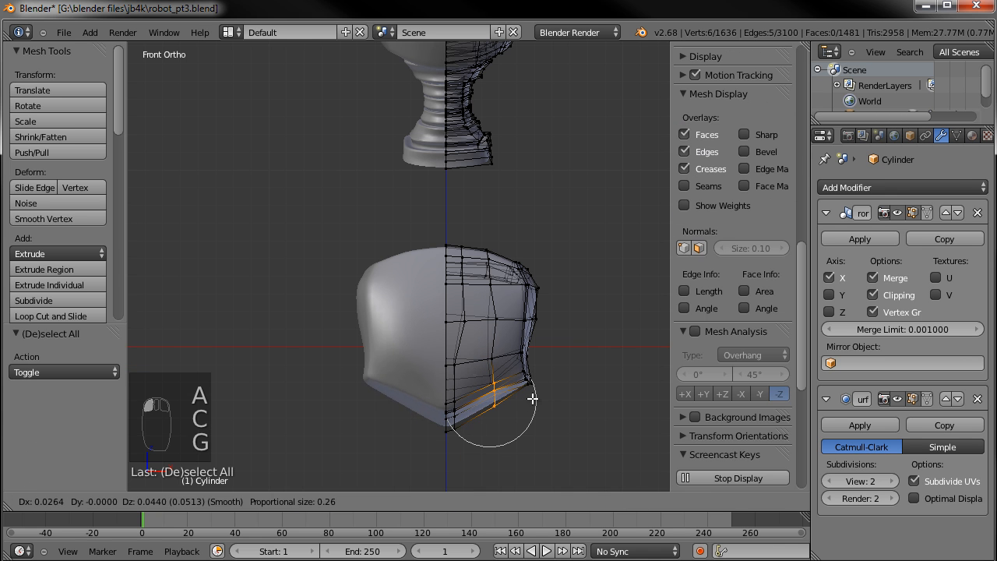
pyautogui.click(532, 398)
# Move the pelvis's lower outer corner vertices outward and up with proportional editing
pyautogui.press('a')
pyautogui.press('c')
pyautogui.click(531, 383)
pyautogui.rightClick(531, 383)
pyautogui.press('g')
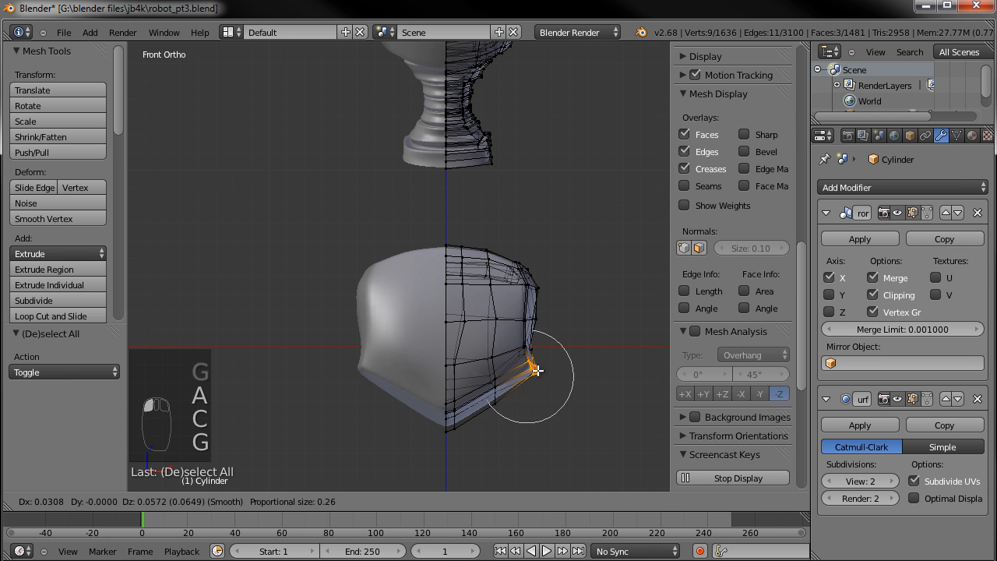
pyautogui.click(527, 382)
# Raise the vertices midway along the lower edge by 0.057 along Z to arch the leg opening
pyautogui.press('a')
pyautogui.press('c')
pyautogui.click(504, 398)
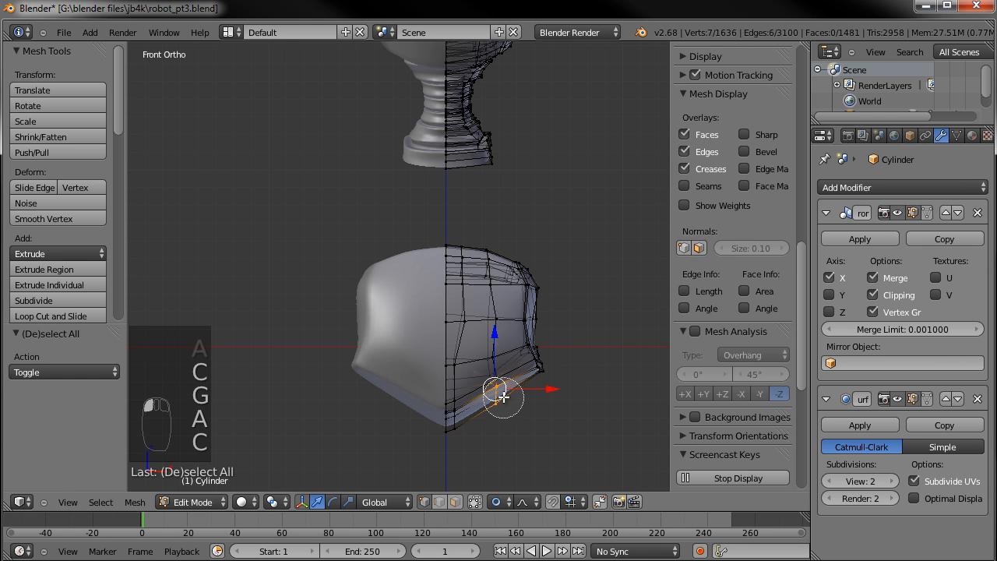
pyautogui.moveTo(504, 398); pyautogui.dragTo(505, 392)
pyautogui.rightClick(505, 393)
pyautogui.press('g')
pyautogui.click(508, 385)
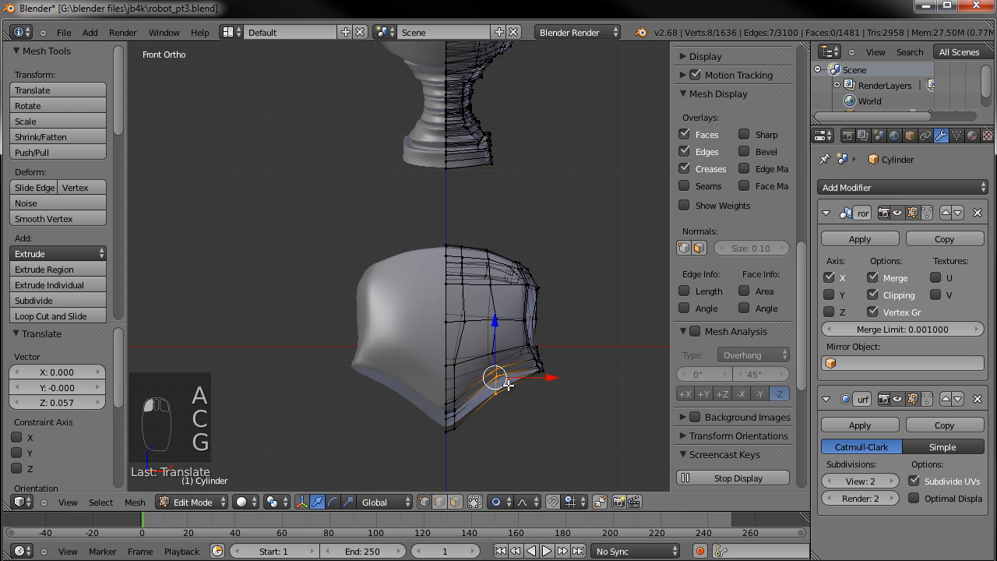
# Shift the vertices above the middle of the leg opening outward, moving the uppermost one 0.044 along X and 0.018 along Z
pyautogui.keyDown('shift'); pyautogui.rightClick(502, 376); pyautogui.keyUp('shift')
pyautogui.press('g')
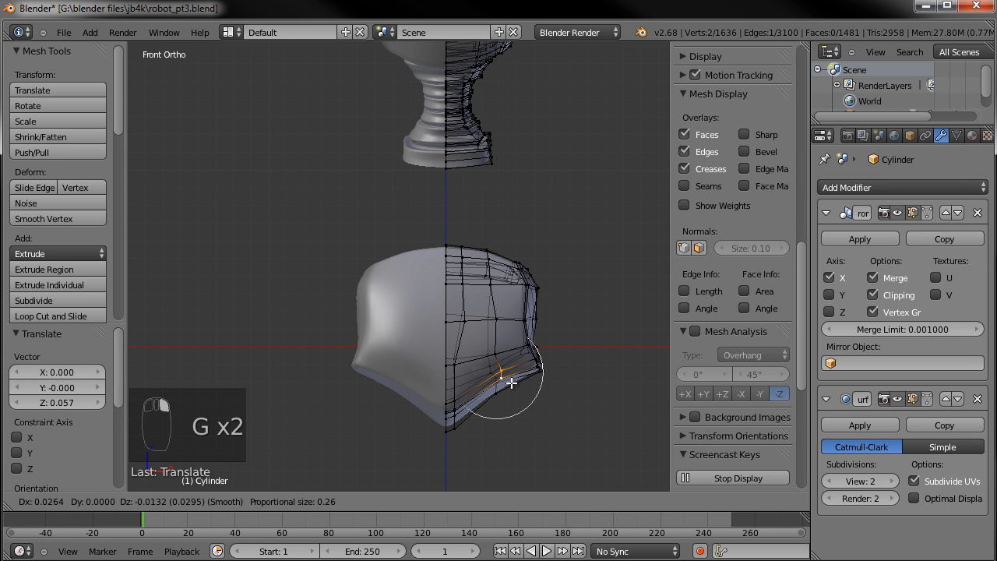
pyautogui.click(506, 379)
pyautogui.rightClick(498, 351)
pyautogui.press('g')
pyautogui.click(506, 351)
# In right view, raise two side vertices above the leg-opening ridge, moving the front one 0.008 along Y and 0.064 along Z
pyautogui.moveTo(507, 352); pyautogui.dragTo(429, 333, button='middle')
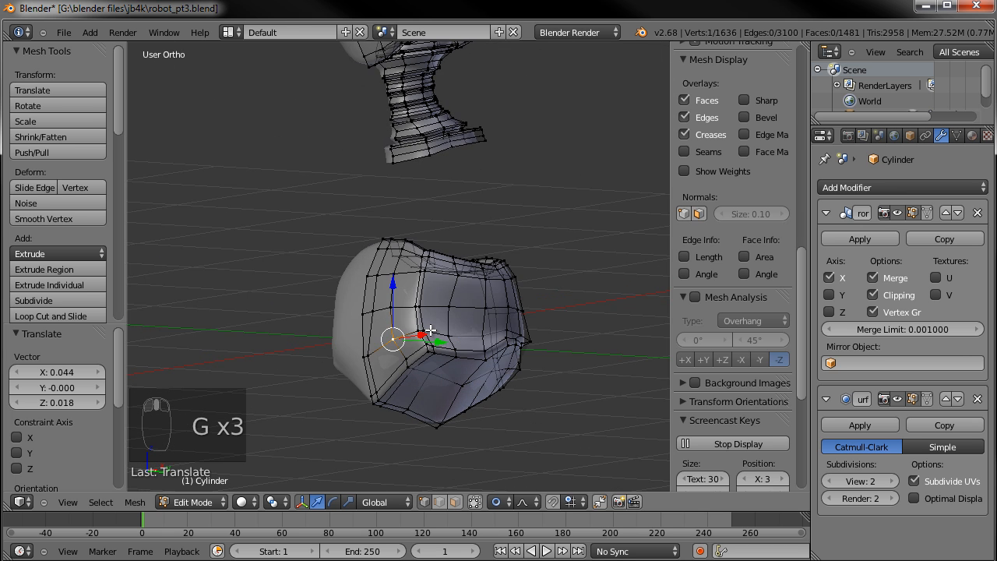
pyautogui.press('KP_3')
pyautogui.press('a')
pyautogui.press('a')
pyautogui.press('c')
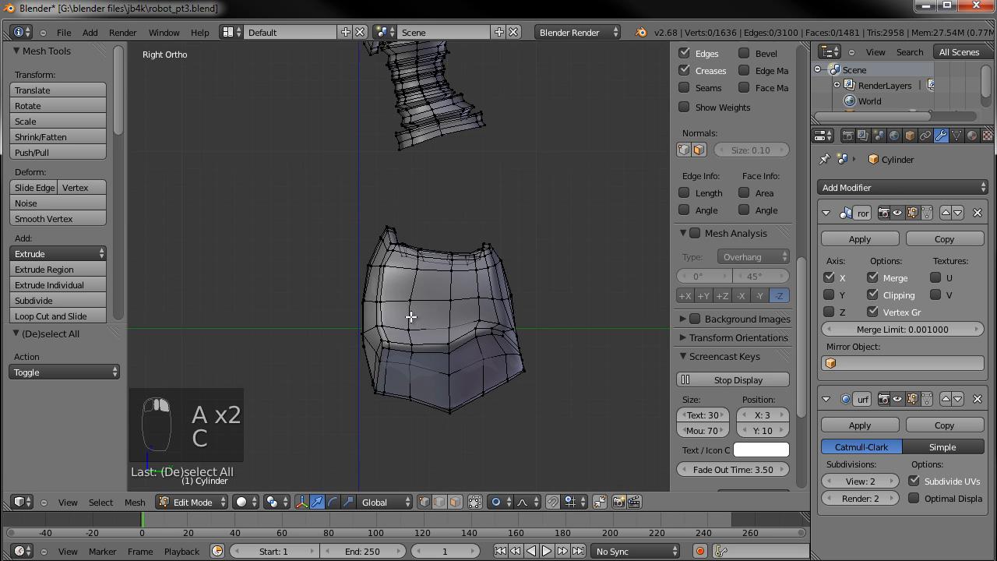
pyautogui.scroll(3, 438, 329)
pyautogui.rightClick(465, 334)
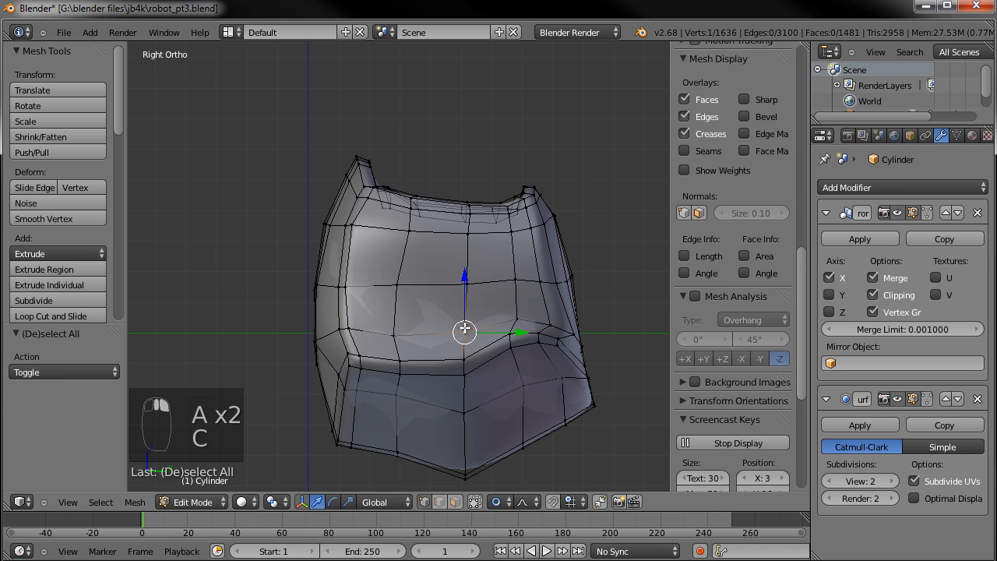
pyautogui.press('g')
pyautogui.click(463, 316)
pyautogui.rightClick(397, 331)
pyautogui.press('g')
pyautogui.click(399, 309)
# Delete the horizontal edge loop running around the middle of the pelvis and clear the selection
pyautogui.moveTo(399, 309); pyautogui.dragTo(434, 329, button='middle')
pyautogui.keyDown('alt'); pyautogui.rightClick(432, 316); pyautogui.keyUp('alt')
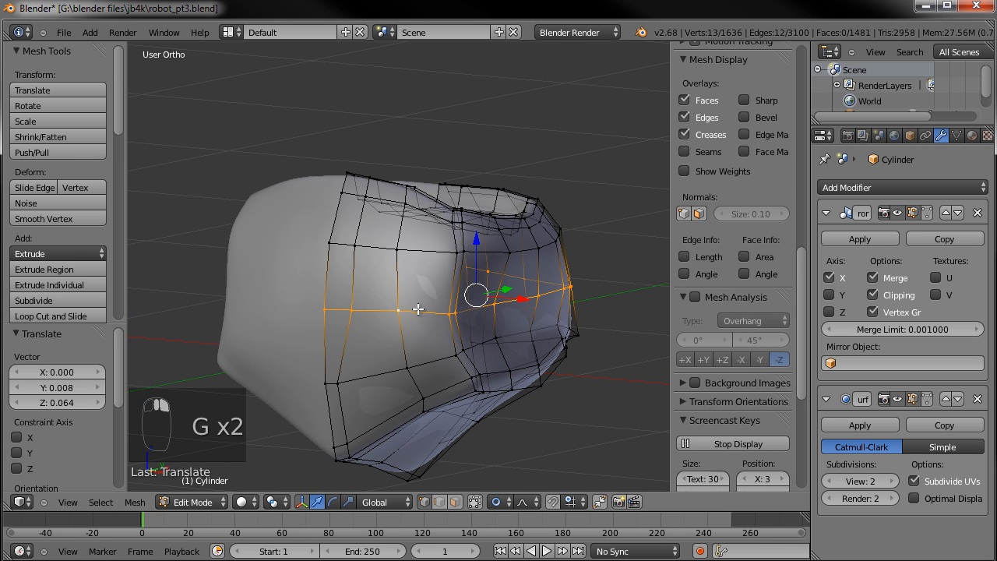
pyautogui.press('x')
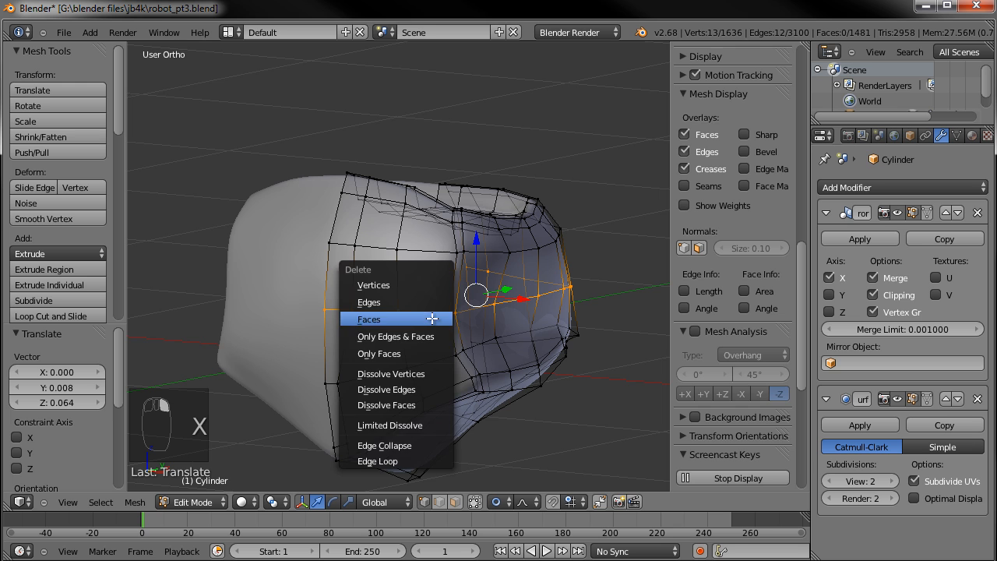
pyautogui.click(408, 459)
pyautogui.press('a')
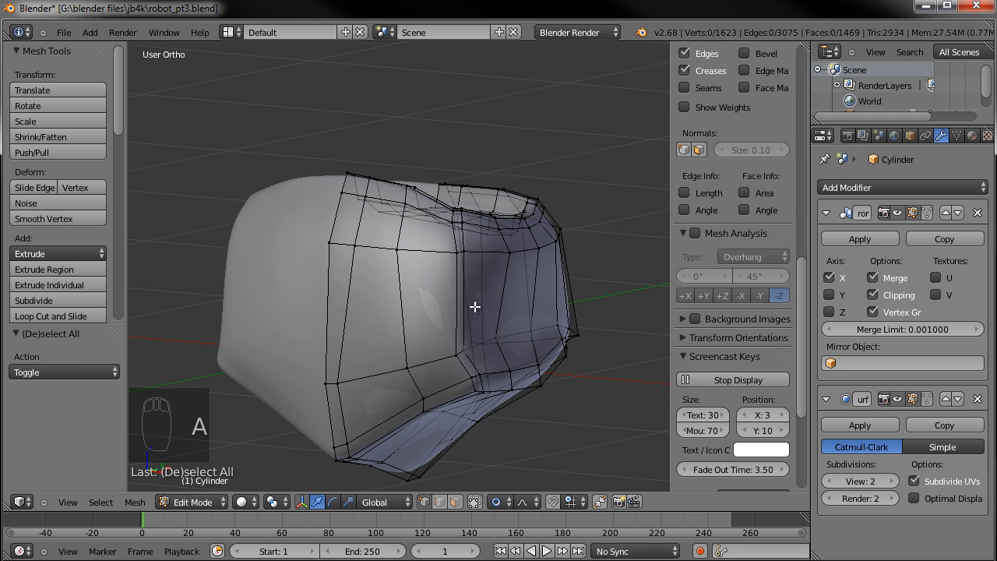
pyautogui.press('a')
pyautogui.press('a')
pyautogui.rightClick(553, 204)
pyautogui.press('c')
pyautogui.scroll(-10, 562, 227)
pyautogui.moveTo(559, 217); pyautogui.dragTo(374, 215)
pyautogui.moveTo(461, 178); pyautogui.dragTo(455, 212)
pyautogui.moveTo(340, 290); pyautogui.dragTo(368, 381, button='middle')
# Reposition neighbouring vertices along the ridge above the leg opening to even out its curve
pyautogui.rightClick(411, 325)
pyautogui.press('g')
pyautogui.click(438, 317)
pyautogui.press('g')
pyautogui.click(455, 323)
pyautogui.keyDown('shift'); pyautogui.rightClick(505, 320); pyautogui.keyUp('shift')
pyautogui.press('g')
pyautogui.click(492, 315)
# Move the middle vertex inside the leg opening 0.006 along X, 0.026 along Y and 0.040 along Z
pyautogui.rightClick(390, 391)
pyautogui.press('g')
pyautogui.click(396, 368)
# Delete the two vertical edge loops on either side of the pelvis's middle side loop
pyautogui.moveTo(445, 348)
pyautogui.mouseDown(button='middle')
pyautogui.moveTo(427, 367)
pyautogui.moveTo(441, 341)
pyautogui.moveTo(438, 353)
pyautogui.mouseUp(button='middle')
pyautogui.scroll(-2, 451, 374)
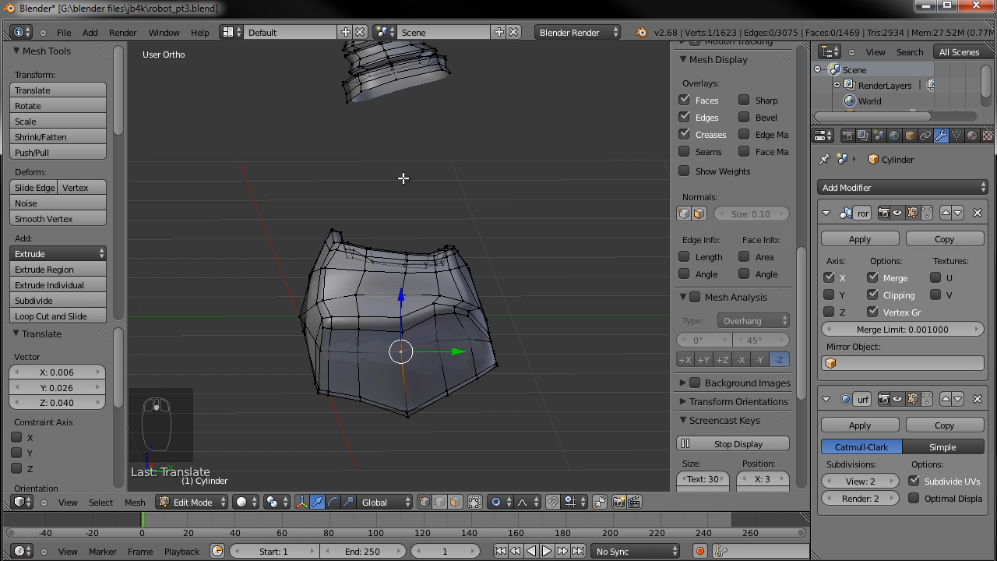
pyautogui.scroll(3, 416, 334)
pyautogui.keyDown('shift'); pyautogui.moveTo(487, 480); pyautogui.dragTo(486, 396, button='middle'); pyautogui.keyUp('shift')
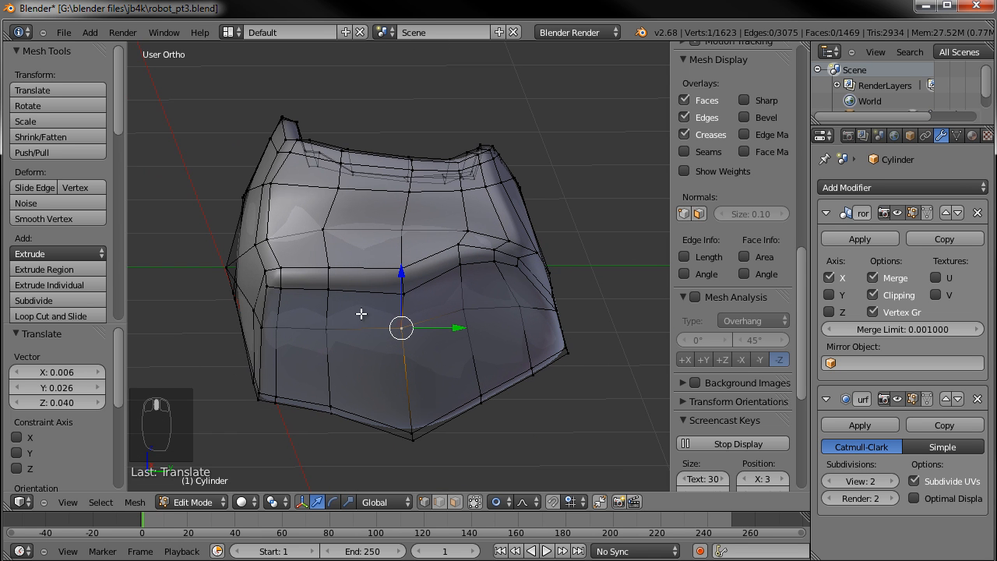
pyautogui.moveTo(434, 334); pyautogui.dragTo(450, 337, button='middle')
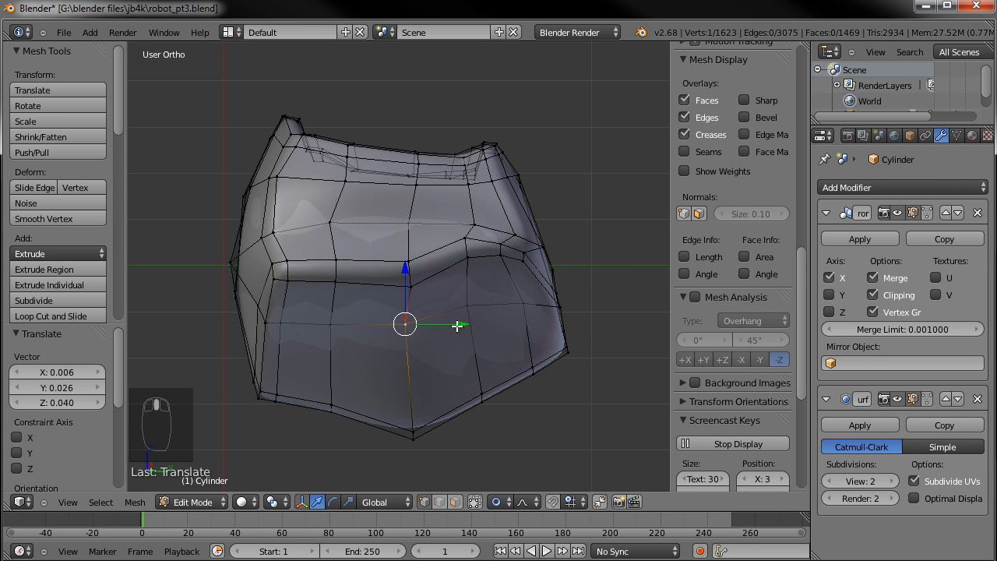
pyautogui.keyDown('alt'); pyautogui.rightClick(468, 288); pyautogui.keyUp('alt')
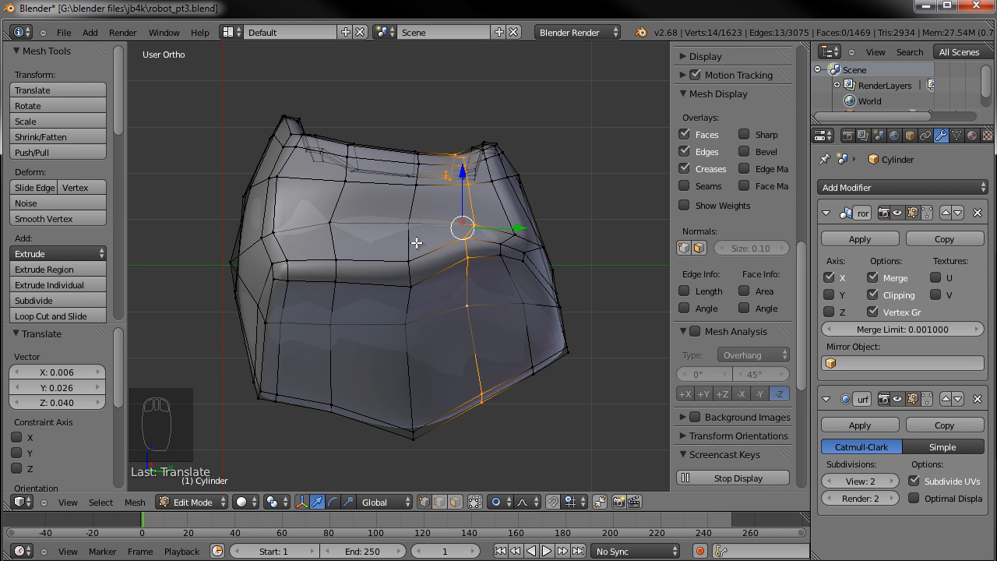
pyautogui.press('x')
pyautogui.click(457, 328)
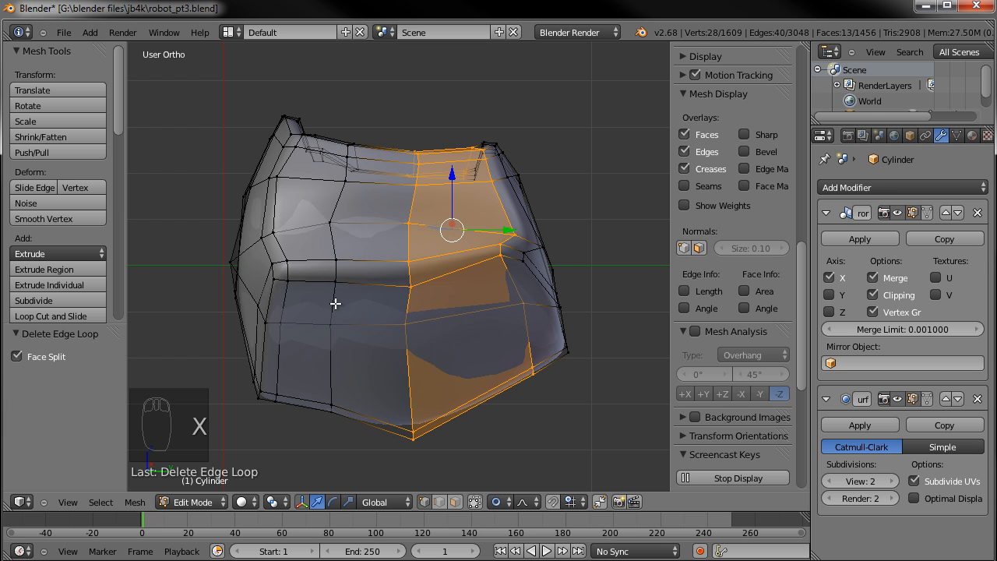
pyautogui.press('x')
pyautogui.click(394, 305)
# Raise the middle vertices of the leg-opening ridge, then move the side vertex above them 0.002 along X, -0.019 along Y and 0.019 along Z
pyautogui.rightClick(426, 286)
pyautogui.press('g')
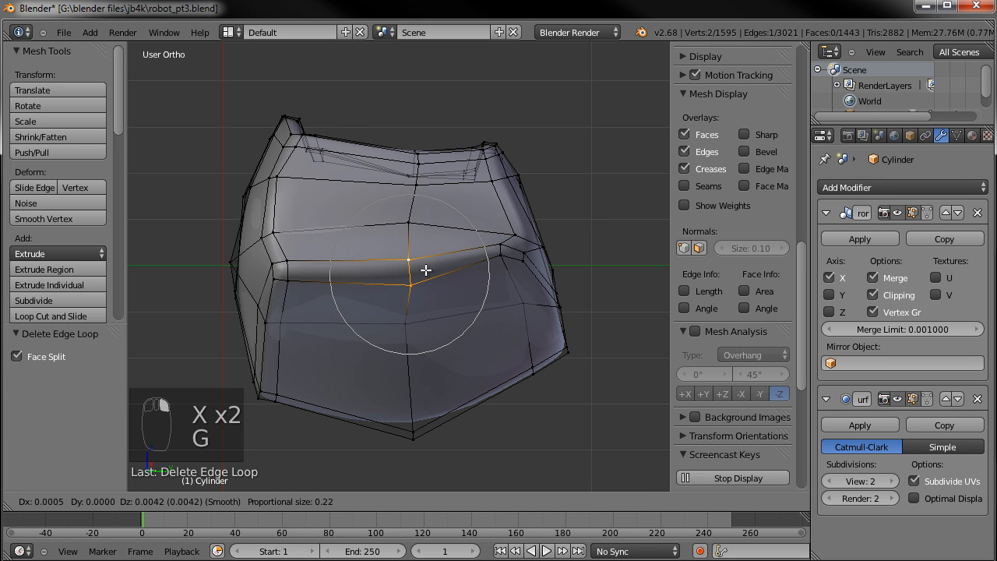
pyautogui.click(426, 255)
pyautogui.rightClick(408, 191)
pyautogui.press('g')
pyautogui.click(401, 185)
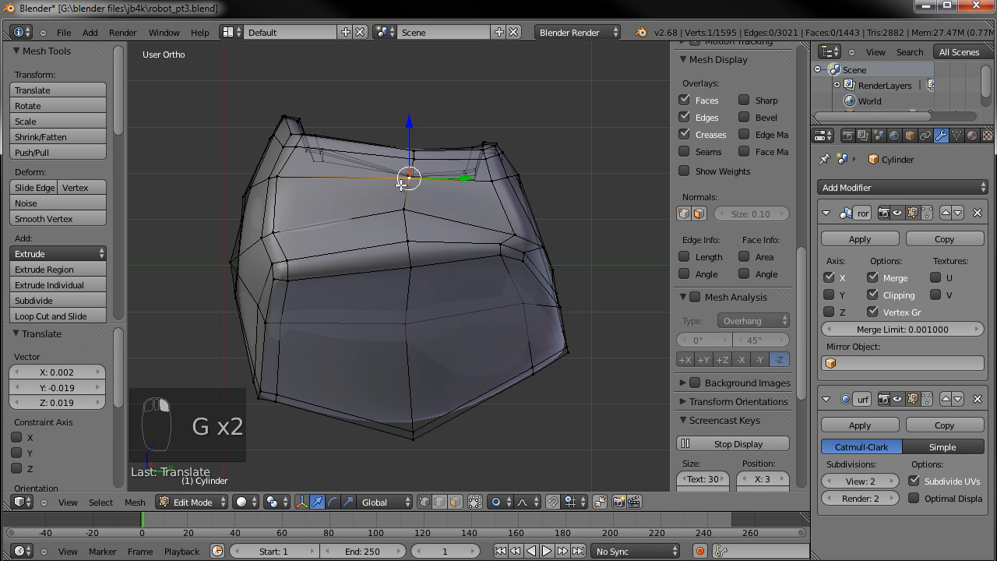
# Move the two rear corner vertices above the leg-opening ridge 0.014 along X, -0.064 along Y and 0.051 along Z
pyautogui.scroll(-2, 414, 248)
pyautogui.moveTo(416, 254); pyautogui.dragTo(407, 299, button='middle')
pyautogui.scroll(2, 409, 298)
pyautogui.rightClick(444, 296)
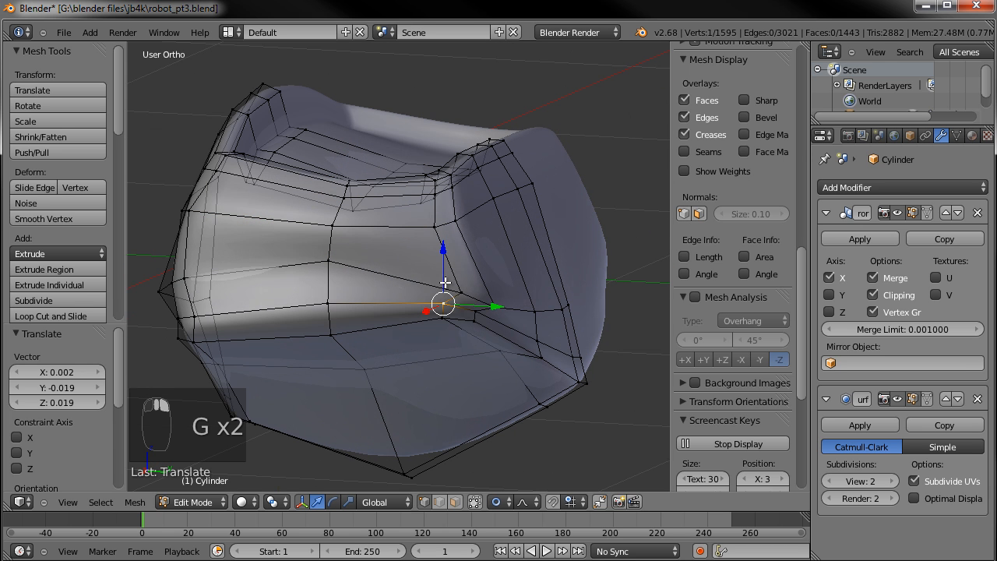
pyautogui.keyDown('shift'); pyautogui.rightClick(495, 301); pyautogui.keyUp('shift')
pyautogui.press('g')
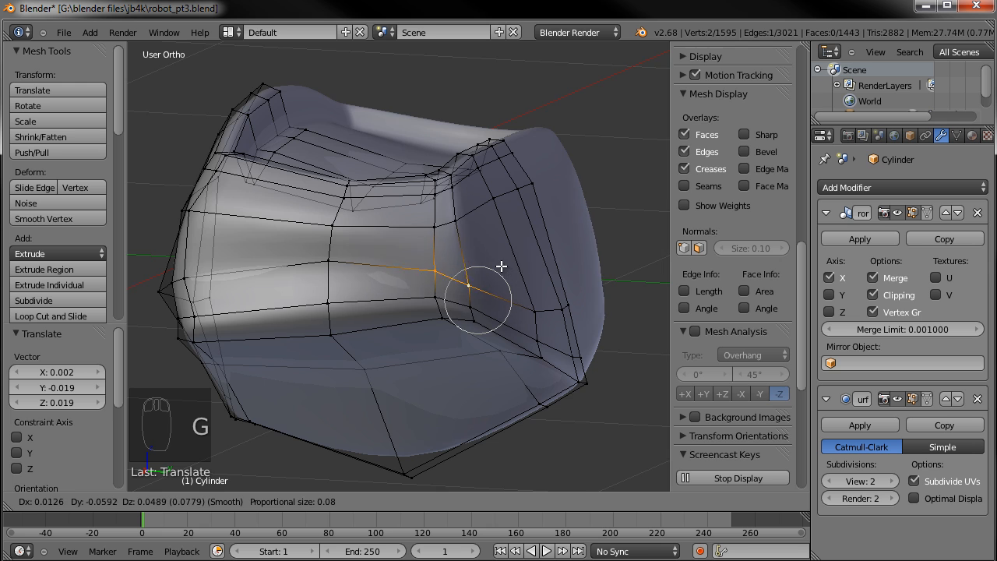
pyautogui.click(501, 266)
# Select the four vertices down the pelvis's rear centre seam and move them -0.028 along Y
pyautogui.moveTo(471, 269); pyautogui.dragTo(437, 213, button='middle')
pyautogui.keyDown('shift'); pyautogui.rightClick(407, 223); pyautogui.keyUp('shift')
pyautogui.moveTo(465, 270); pyautogui.dragTo(447, 292, button='middle')
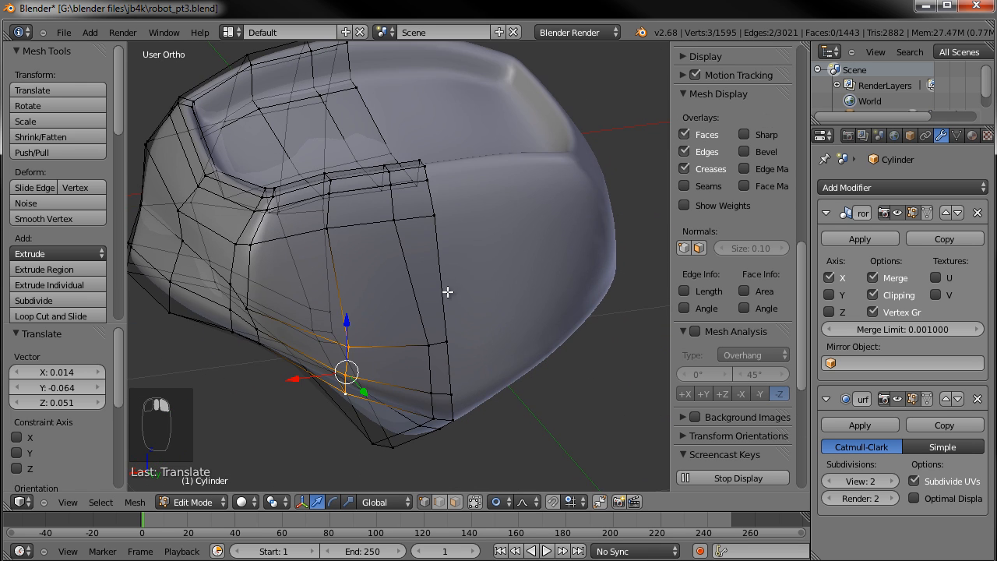
pyautogui.rightClick(421, 162)
pyautogui.press('a')
pyautogui.press('c')
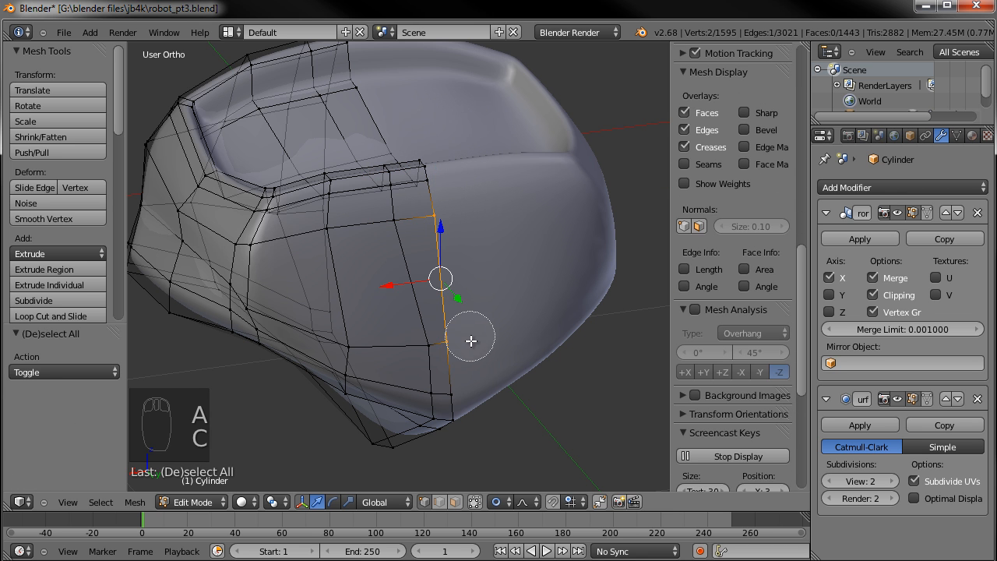
pyautogui.moveTo(470, 338)
pyautogui.mouseDown()
pyautogui.moveTo(474, 414)
pyautogui.moveTo(470, 394)
pyautogui.mouseUp()
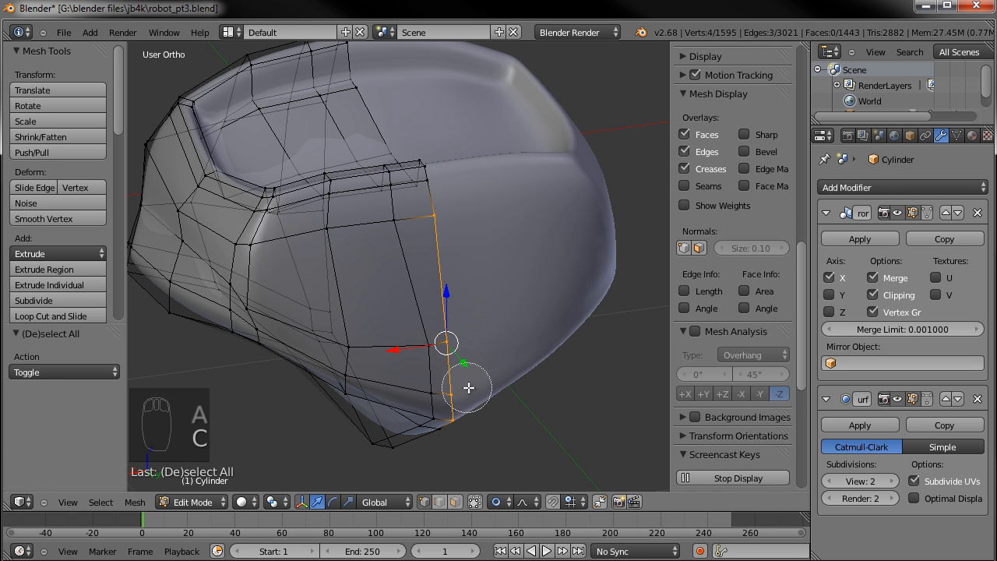
pyautogui.press('Escape')
pyautogui.moveTo(520, 330); pyautogui.dragTo(592, 233, button='middle')
pyautogui.press('g')
pyautogui.press('y')
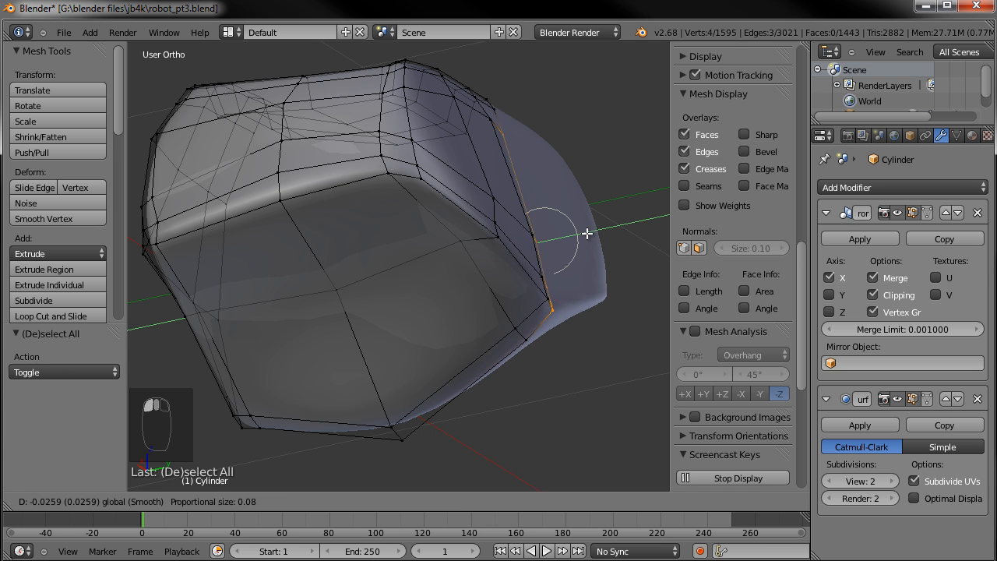
pyautogui.click(568, 300)
# Move the lowest rear seam vertex and its neighbour 0.025 along X, -0.041 along Y and 0.002 along Z
pyautogui.rightClick(567, 303)
pyautogui.rightClick(559, 311)
pyautogui.keyDown('shift'); pyautogui.rightClick(543, 347); pyautogui.keyUp('shift')
pyautogui.press('g')
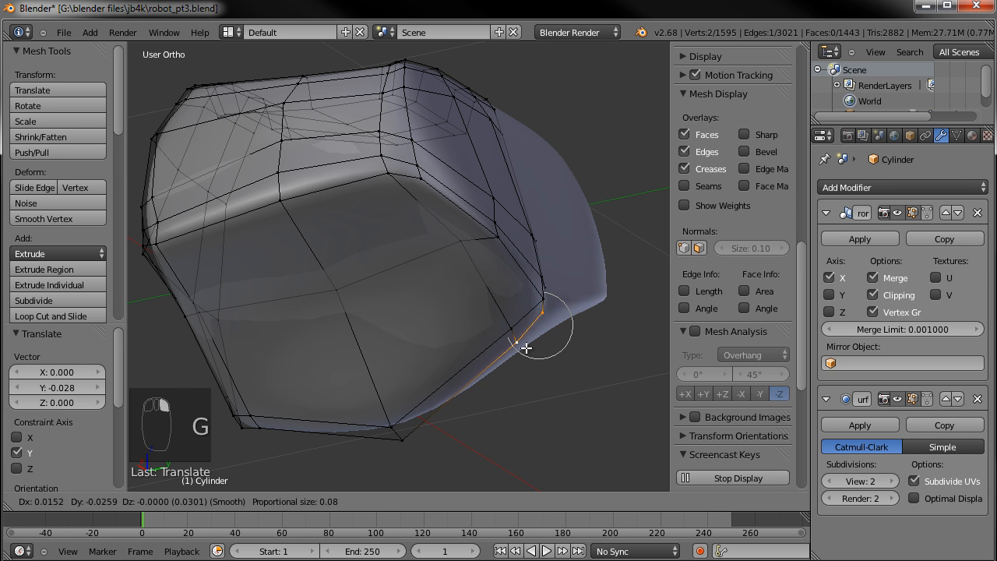
pyautogui.click(522, 347)
# Shift the four rear rim vertices beside the centre seam up and inward with proportional editing, adjusting the area just below them
pyautogui.moveTo(522, 335); pyautogui.dragTo(413, 172, button='middle')
pyautogui.rightClick(376, 104)
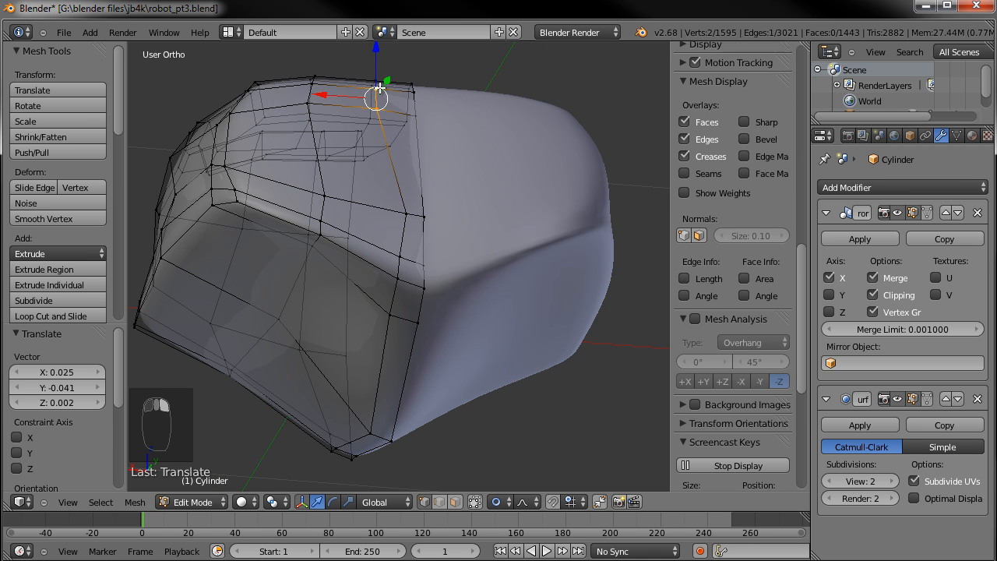
pyautogui.keyDown('shift'); pyautogui.rightClick(377, 81); pyautogui.keyUp('shift')
pyautogui.keyDown('shift'); pyautogui.rightClick(375, 74); pyautogui.keyUp('shift')
pyautogui.moveTo(374, 74); pyautogui.dragTo(460, 252, button='middle')
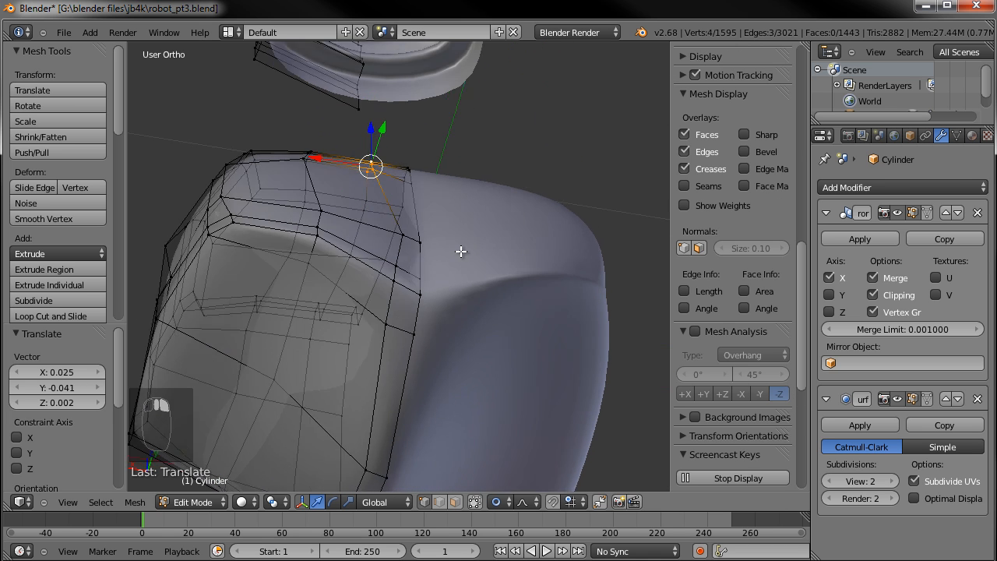
pyautogui.press('g')
pyautogui.scroll(3, 466, 239)
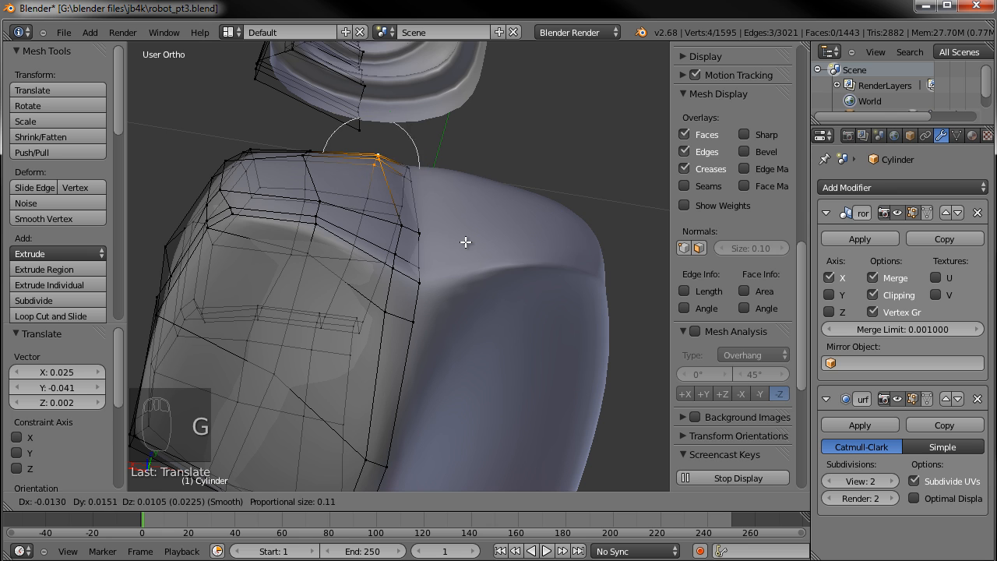
pyautogui.click(403, 223)
pyautogui.press('g')
pyautogui.click(401, 215)
# Move the next rear column of nine vertices about -0.017 along X, 0.023 along Y and 0.016 along Z
pyautogui.press('a')
pyautogui.press('c')
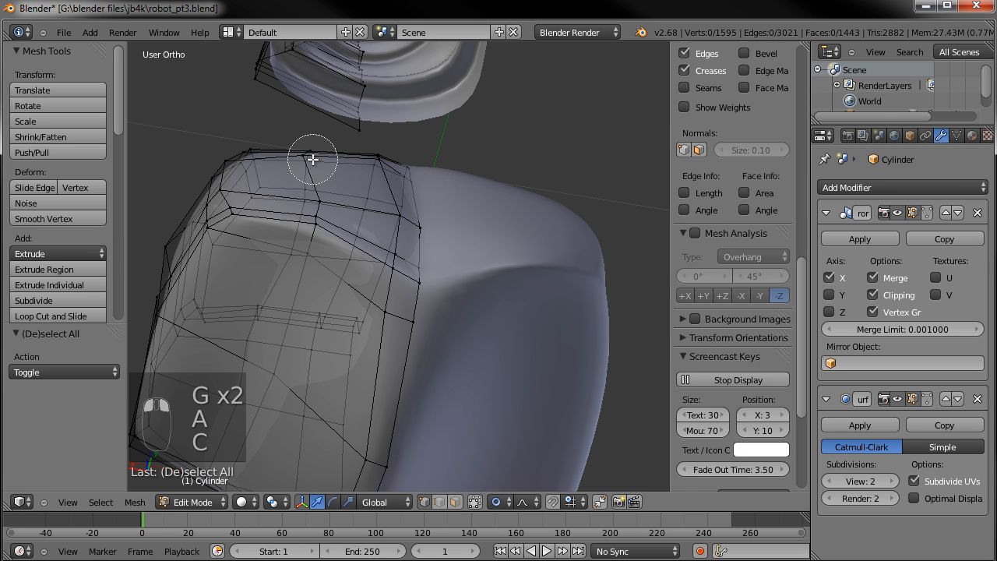
pyautogui.moveTo(312, 158); pyautogui.dragTo(312, 166)
pyautogui.rightClick(336, 189)
pyautogui.press('g')
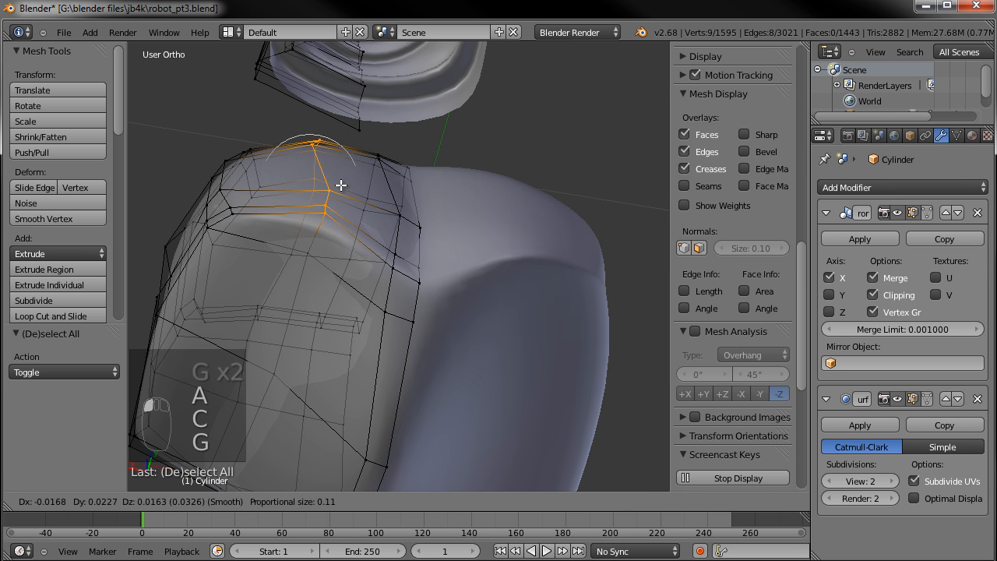
pyautogui.click(341, 185)
# Delete the horizontal edge loop just above the leg-opening ridge and check the smoothed pelvis in object mode
pyautogui.press('Tab')
pyautogui.moveTo(340, 370); pyautogui.dragTo(414, 318, button='middle')
pyautogui.scroll(4, 334, 356)
pyautogui.press('Tab')
pyautogui.keyDown('alt'); pyautogui.rightClick(394, 319); pyautogui.keyUp('alt')
pyautogui.press('x')
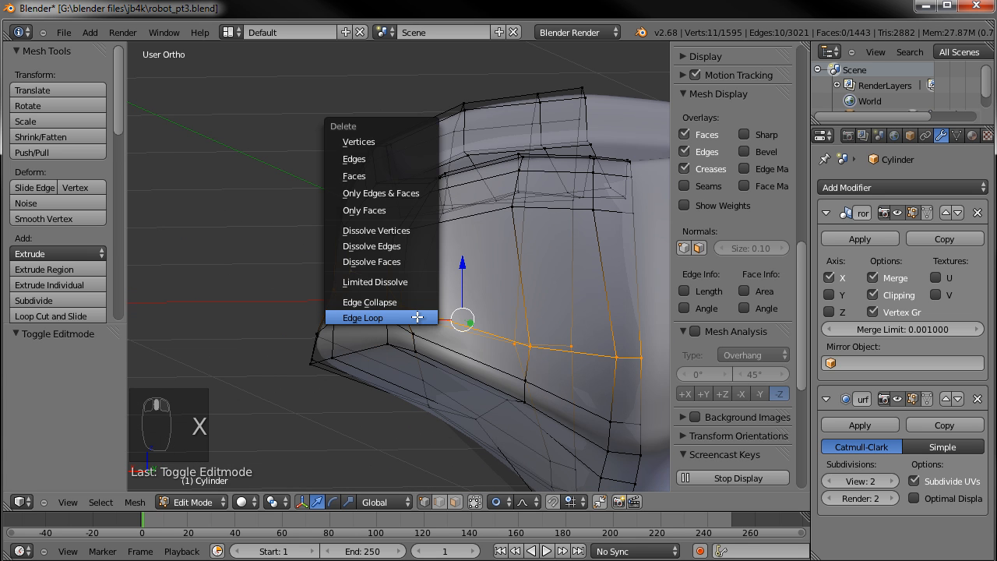
pyautogui.click(417, 317)
pyautogui.press('a')
pyautogui.scroll(-5, 413, 311)
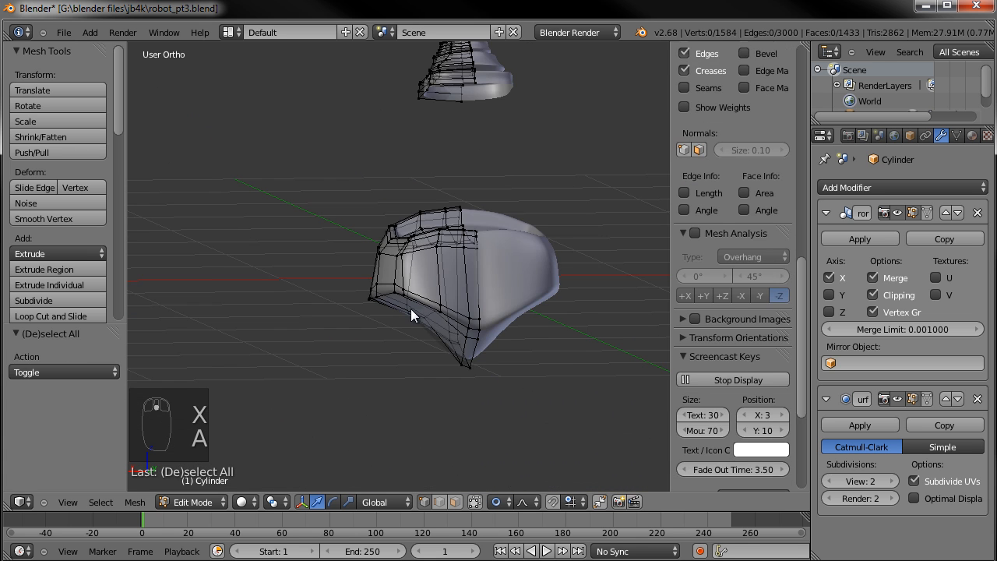
pyautogui.press('Tab')
pyautogui.moveTo(459, 321); pyautogui.dragTo(471, 356, button='middle')
pyautogui.press('Tab')
# Select the six front rim vertices at the centre seam and lower them 0.077 along Z
pyautogui.scroll(5, 388, 258)
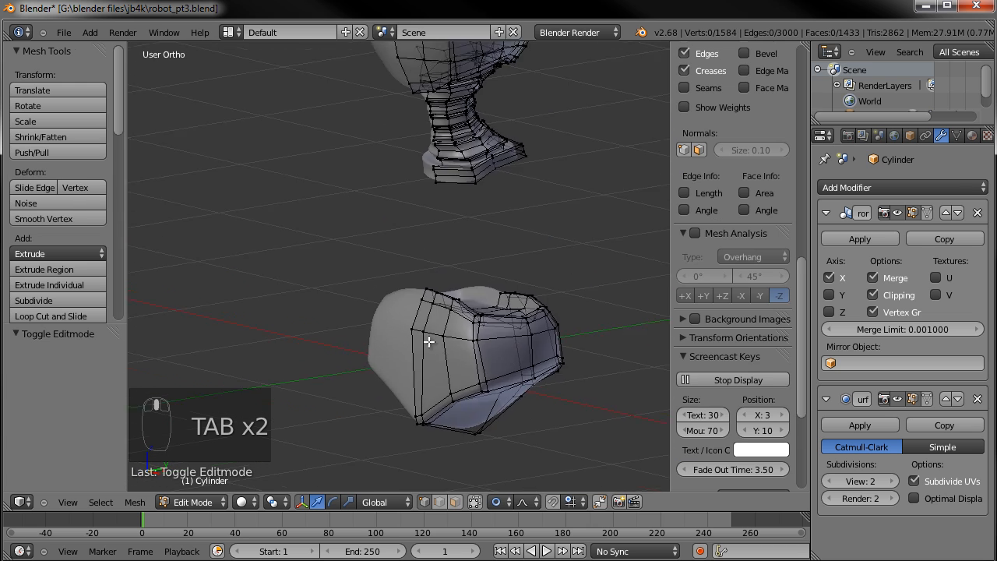
pyautogui.rightClick(457, 313)
pyautogui.keyDown('shift'); pyautogui.rightClick(447, 335); pyautogui.keyUp('shift')
pyautogui.moveTo(448, 336); pyautogui.dragTo(443, 343, button='middle')
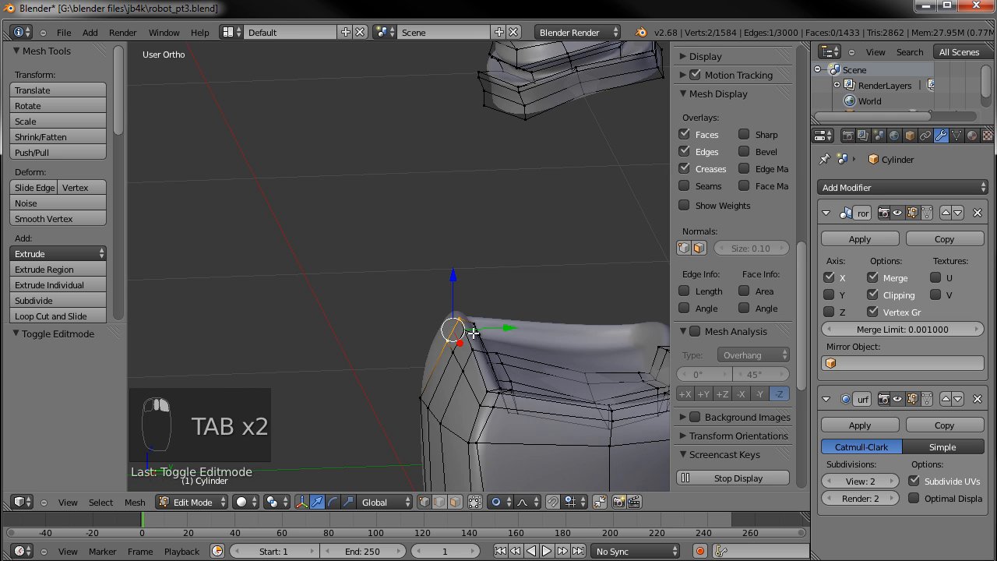
pyautogui.keyDown('shift'); pyautogui.rightClick(476, 328); pyautogui.keyUp('shift')
pyautogui.press('a')
pyautogui.press('c')
pyautogui.moveTo(471, 321); pyautogui.dragTo(448, 329)
pyautogui.moveTo(434, 335); pyautogui.dragTo(457, 260, button='middle')
pyautogui.press('g')
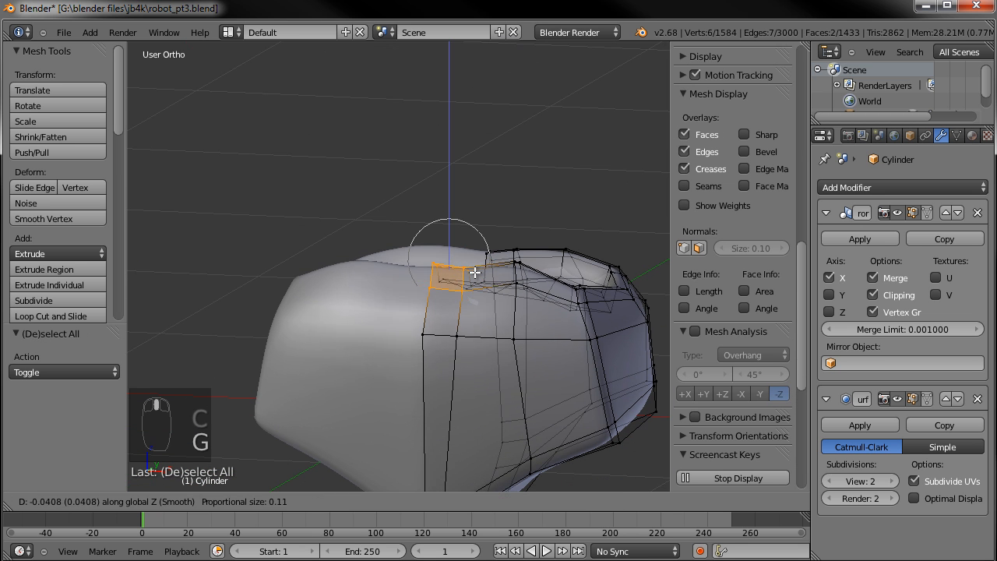
pyautogui.click(475, 272)
# Edge-slide the two vertices below the front centre rim downward with a factor of -0.337
pyautogui.rightClick(457, 340)
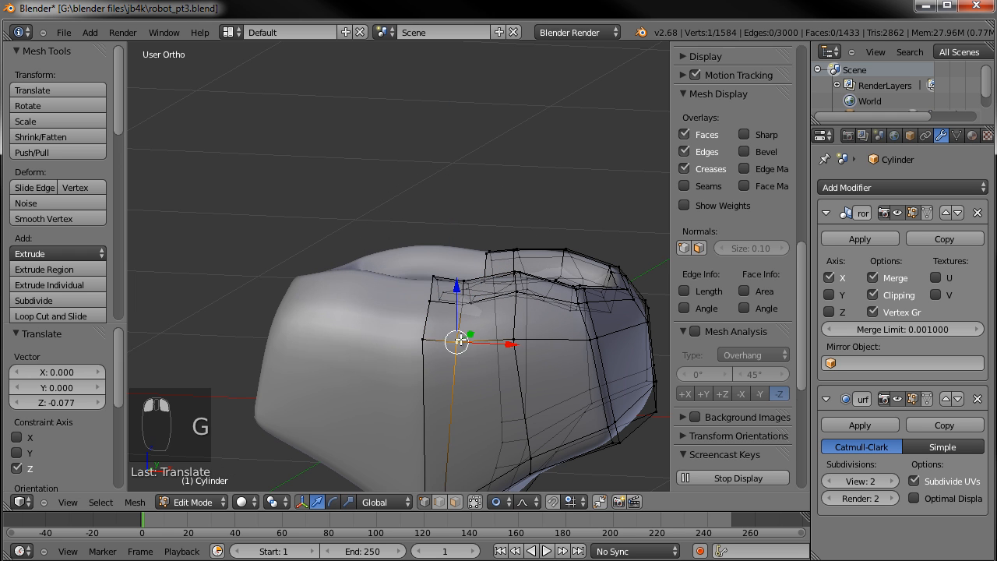
pyautogui.keyDown('shift'); pyautogui.rightClick(429, 340); pyautogui.keyUp('shift')
pyautogui.press('g')
pyautogui.press('g')
pyautogui.click(469, 369)
# Lower the six front centre rim vertices further along Z with a wider proportional falloff
pyautogui.moveTo(469, 369); pyautogui.dragTo(427, 297, button='middle')
pyautogui.keyDown('shift'); pyautogui.rightClick(464, 277); pyautogui.keyUp('shift')
pyautogui.keyDown('shift'); pyautogui.rightClick(473, 312); pyautogui.keyUp('shift')
pyautogui.keyDown('shift'); pyautogui.rightClick(483, 318); pyautogui.keyUp('shift')
pyautogui.moveTo(488, 319); pyautogui.dragTo(488, 244, button='middle')
pyautogui.press('g')
pyautogui.press('g')
pyautogui.rightClick(602, 286)
pyautogui.moveTo(440, 241); pyautogui.dragTo(438, 263)
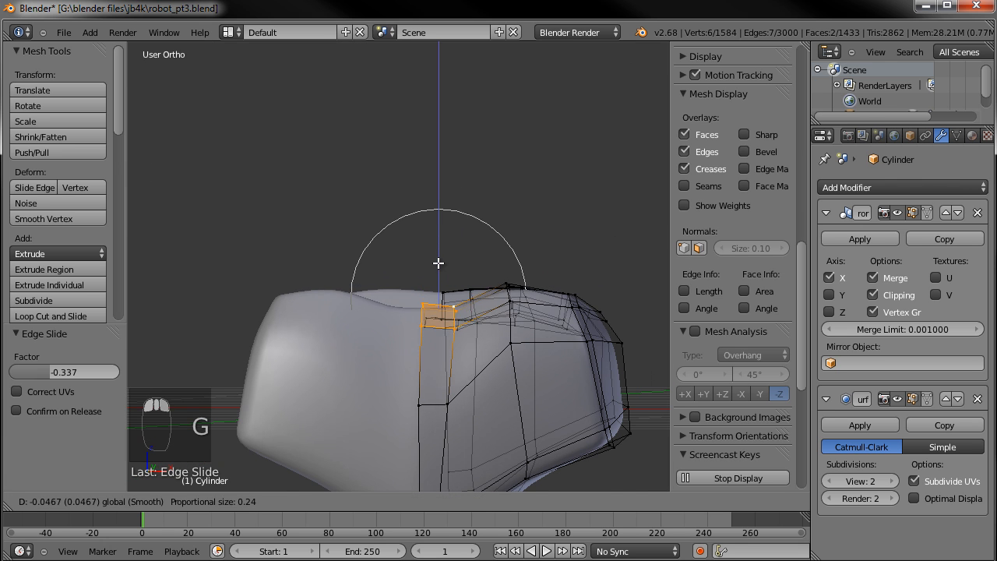
pyautogui.click(437, 265)
# Select the six vertices at the front rim's outer corner and raise them about 0.027 along Z with proportional editing
pyautogui.press('a')
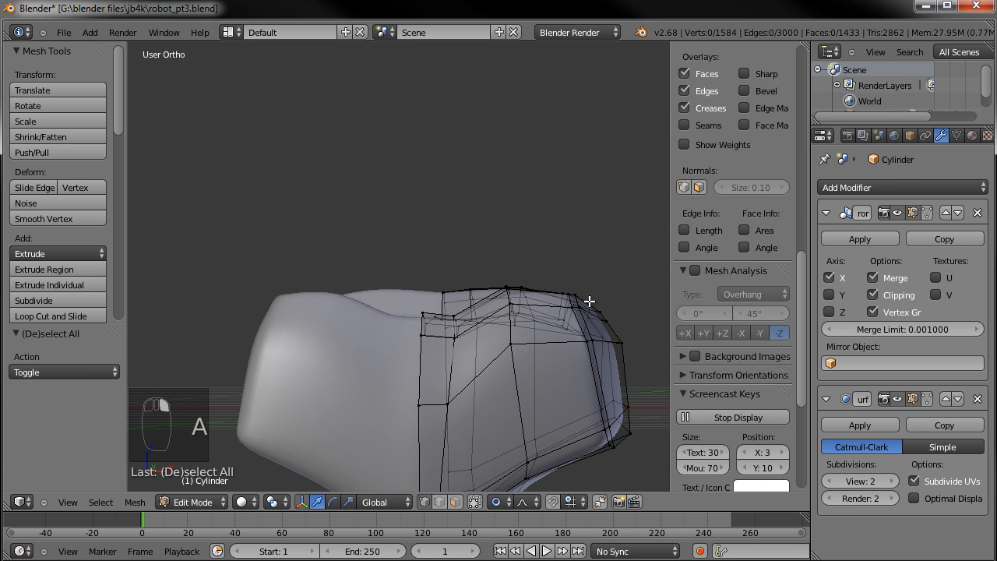
pyautogui.press('c')
pyautogui.rightClick(582, 282)
pyautogui.moveTo(584, 269); pyautogui.dragTo(585, 298, button='middle')
pyautogui.press('c')
pyautogui.click(588, 297)
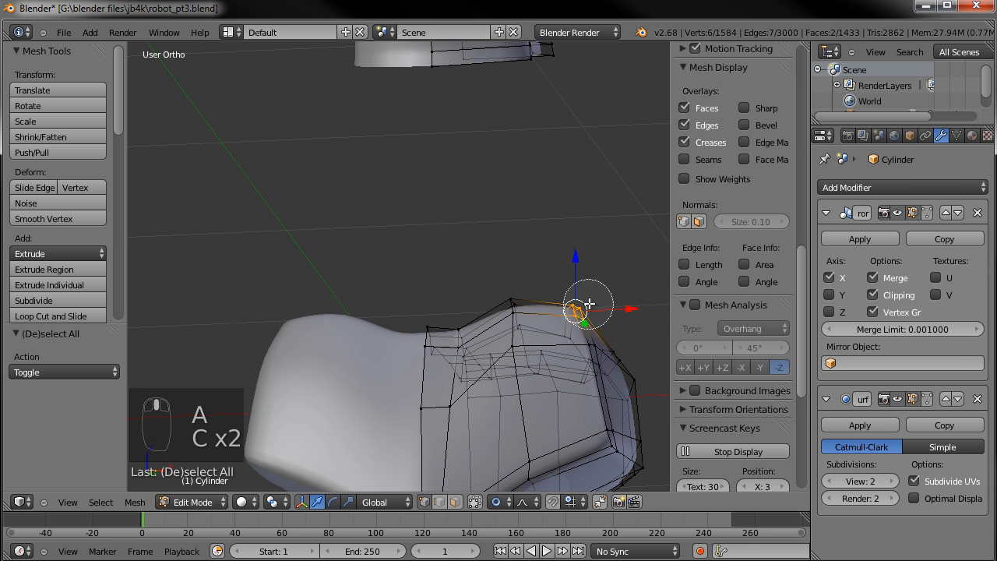
pyautogui.rightClick(592, 300)
pyautogui.press('g')
pyautogui.scroll(2, 596, 289)
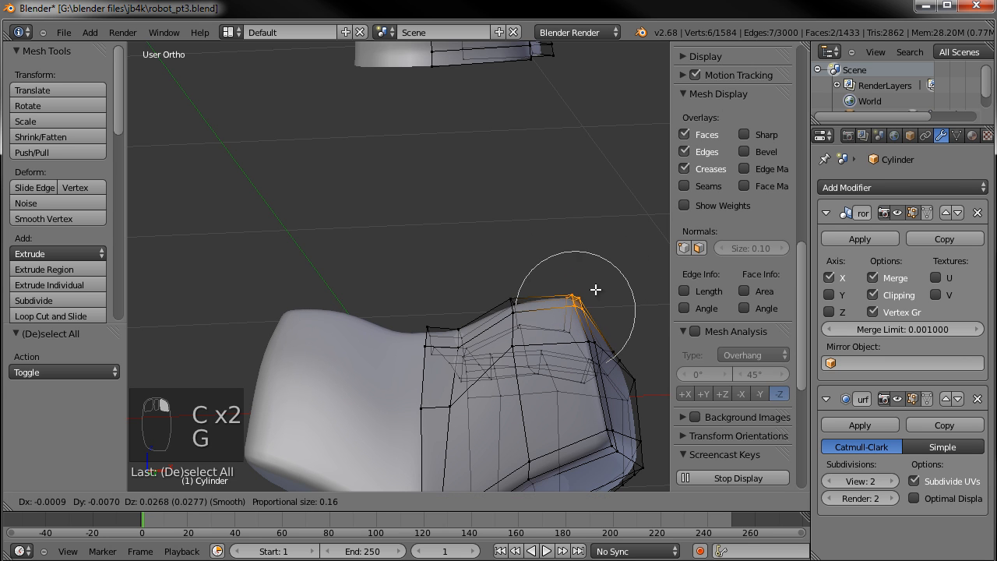
pyautogui.click(596, 290)
# Select the four rim vertices between the front centre and outer corner and lower them 0.042 along Z
pyautogui.press('a')
pyautogui.press('c')
pyautogui.click(514, 296)
pyautogui.rightClick(521, 279)
pyautogui.press('g')
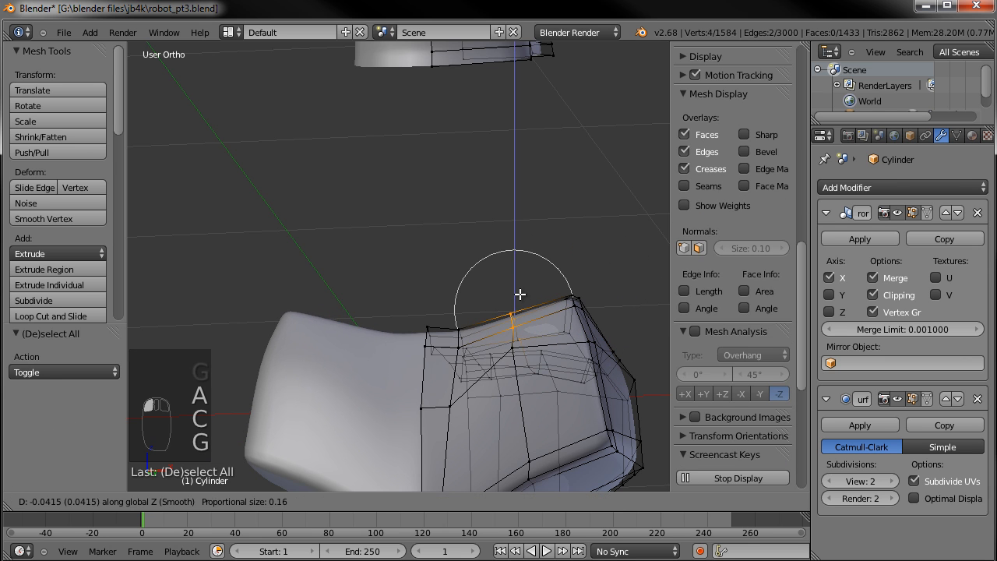
pyautogui.click(519, 296)
# Select the five vertices at the front rim's centre and lower them 0.031 along Z
pyautogui.moveTo(520, 296); pyautogui.dragTo(487, 338, button='middle')
pyautogui.scroll(4, 467, 329)
pyautogui.rightClick(430, 343)
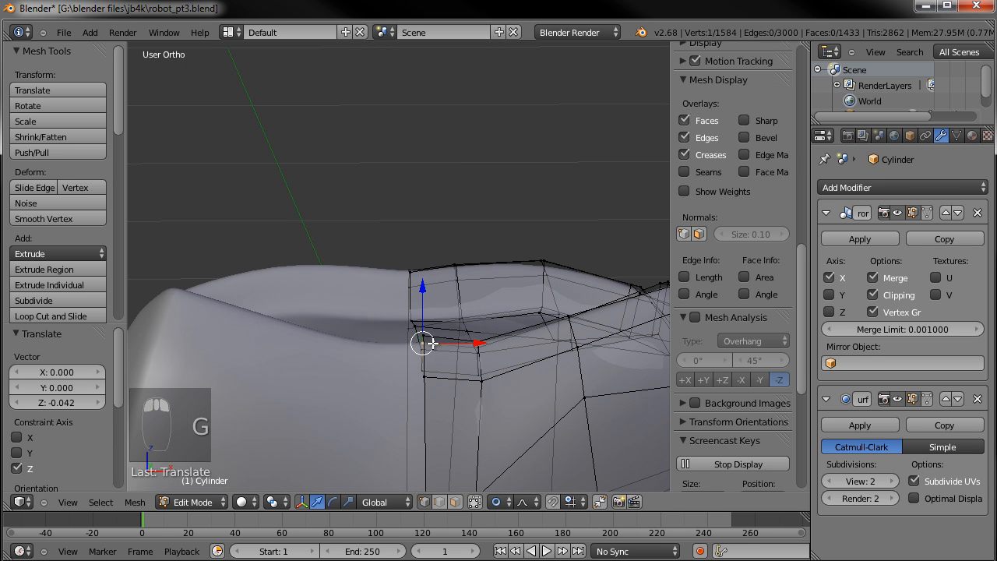
pyautogui.keyDown('shift'); pyautogui.rightClick(428, 370); pyautogui.keyUp('shift')
pyautogui.keyDown('shift'); pyautogui.rightClick(426, 344); pyautogui.keyUp('shift')
pyautogui.moveTo(424, 349); pyautogui.dragTo(400, 363, button='middle')
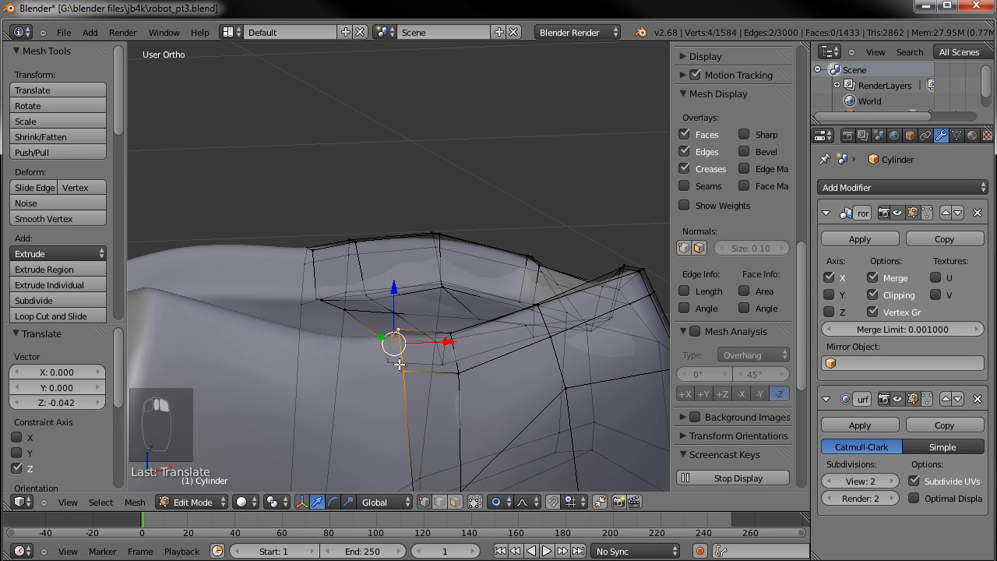
pyautogui.keyDown('shift'); pyautogui.rightClick(400, 364); pyautogui.keyUp('shift')
pyautogui.press('g')
pyautogui.press('g')
pyautogui.rightClick(465, 326)
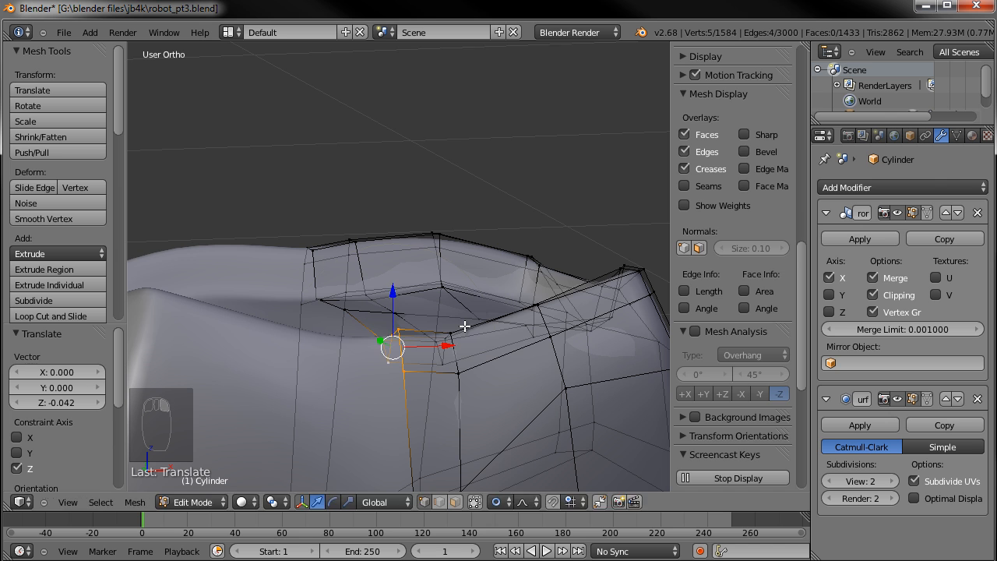
pyautogui.press('g')
pyautogui.press('z')
pyautogui.click(473, 326)
# Edge-slide the rim vertices beside the front centre with a factor of 0.290, and move them slightly downward
pyautogui.rightClick(453, 335)
pyautogui.keyDown('shift'); pyautogui.rightClick(449, 343); pyautogui.keyUp('shift')
pyautogui.keyDown('shift'); pyautogui.rightClick(447, 362); pyautogui.keyUp('shift')
pyautogui.keyDown('shift'); pyautogui.rightClick(460, 374); pyautogui.keyUp('shift')
pyautogui.moveTo(463, 374); pyautogui.dragTo(438, 319, button='middle')
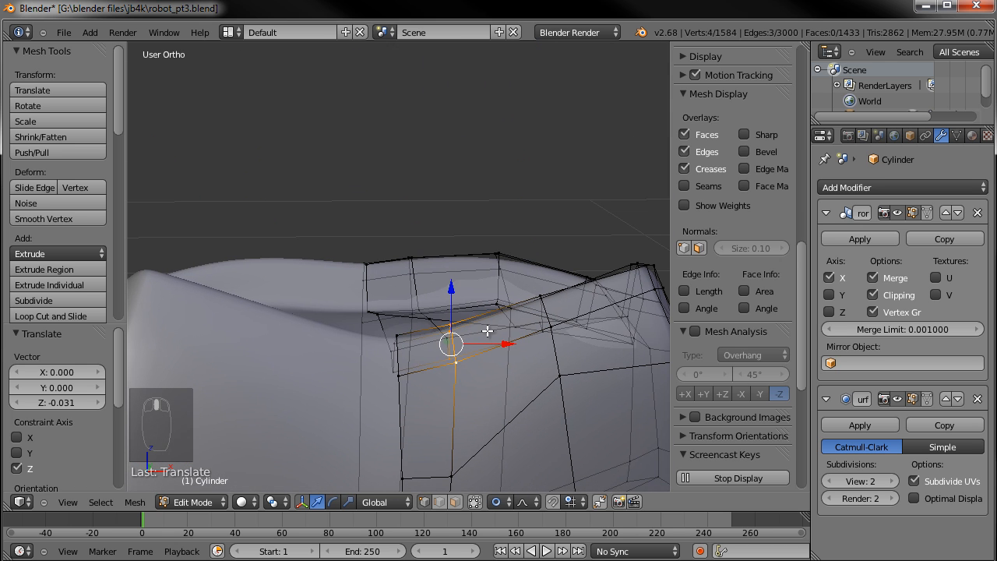
pyautogui.hotkey('ctrl', 'e')
pyautogui.click(444, 392)
pyautogui.click(505, 332)
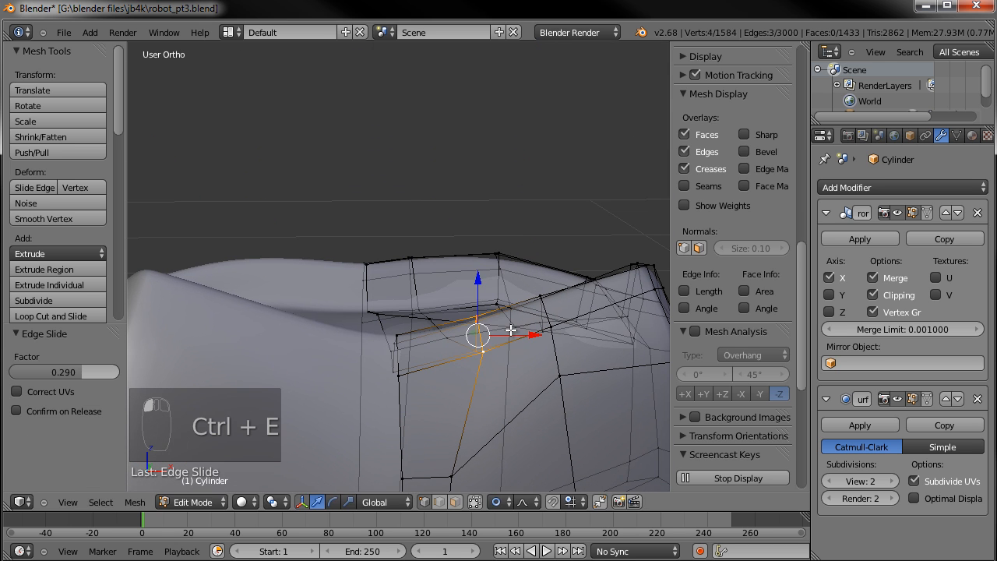
pyautogui.press('g')
pyautogui.click(511, 340)
# Select the five rim vertices between the front centre and outer corner and reposition them with proportional editing
pyautogui.press('a')
pyautogui.press('c')
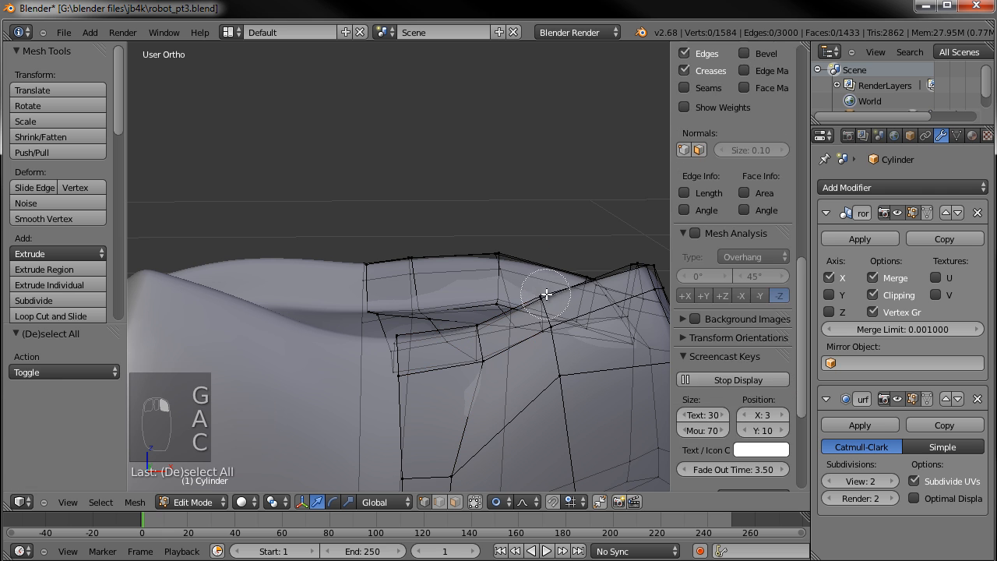
pyautogui.click(544, 294)
pyautogui.rightClick(547, 323)
pyautogui.press('c')
pyautogui.click(547, 337)
pyautogui.rightClick(548, 337)
pyautogui.press('g')
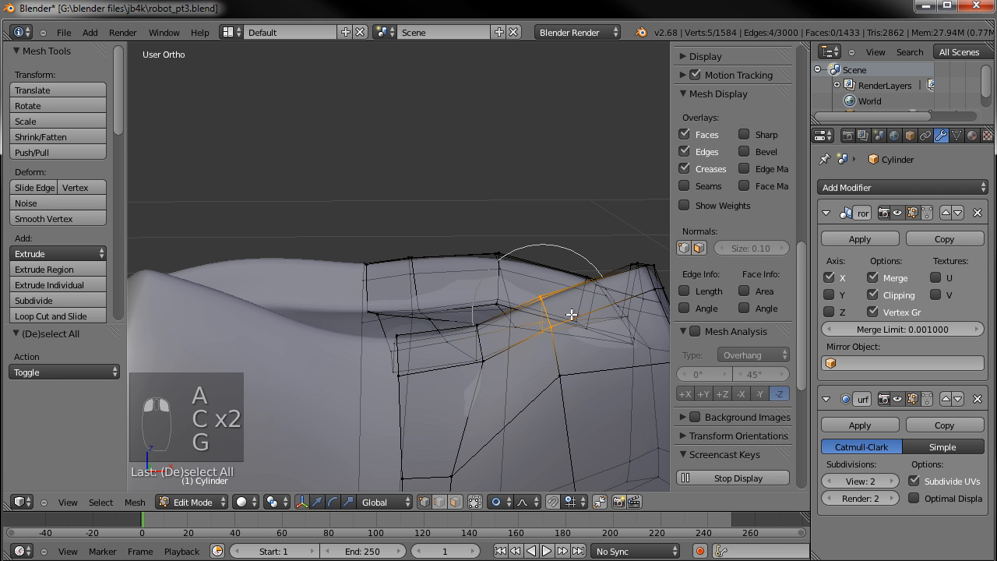
pyautogui.click(574, 321)
# Nudge three neighbouring sets of rim vertices slightly along a single axis to even out the rim's curve
pyautogui.moveTo(574, 324); pyautogui.dragTo(259, 423, button='middle')
pyautogui.rightClick(487, 299)
pyautogui.keyDown('shift'); pyautogui.rightClick(469, 299); pyautogui.keyUp('shift')
pyautogui.keyDown('shift'); pyautogui.rightClick(455, 309); pyautogui.keyUp('shift')
pyautogui.moveTo(533, 306); pyautogui.dragTo(517, 305)
pyautogui.rightClick(505, 329)
pyautogui.keyDown('shift'); pyautogui.rightClick(490, 338); pyautogui.keyUp('shift')
pyautogui.keyDown('shift'); pyautogui.rightClick(483, 336); pyautogui.keyUp('shift')
pyautogui.keyDown('shift'); pyautogui.rightClick(467, 331); pyautogui.keyUp('shift')
pyautogui.moveTo(506, 338); pyautogui.dragTo(504, 337)
pyautogui.rightClick(484, 361)
pyautogui.keyDown('shift'); pyautogui.rightClick(469, 359); pyautogui.keyUp('shift')
pyautogui.keyDown('shift'); pyautogui.rightClick(458, 372); pyautogui.keyUp('shift')
pyautogui.moveTo(526, 364); pyautogui.dragTo(518, 357)
# Leave mesh editing, switch the pelvis to Sculpt Mode and choose the Smooth brush
pyautogui.scroll(-4, 515, 359)
pyautogui.press('Tab')
pyautogui.moveTo(475, 365)
pyautogui.mouseDown(button='middle')
pyautogui.moveTo(616, 298)
pyautogui.moveTo(557, 311)
pyautogui.moveTo(641, 313)
pyautogui.moveTo(535, 311)
pyautogui.moveTo(460, 343)
pyautogui.mouseUp(button='middle')
pyautogui.click(204, 502)
pyautogui.click(205, 450)
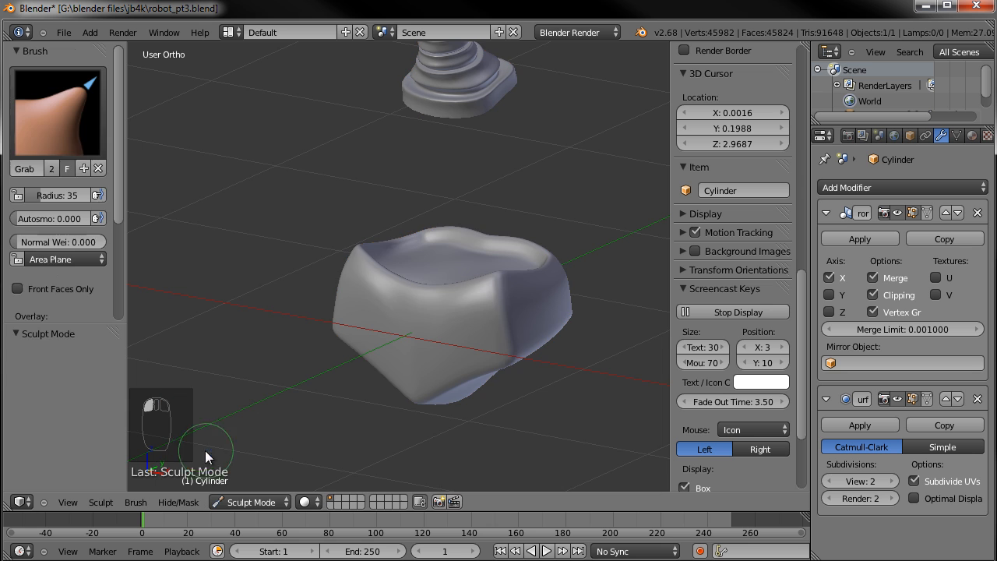
pyautogui.click(68, 125)
pyautogui.click(68, 331)
pyautogui.scroll(2, 415, 338)
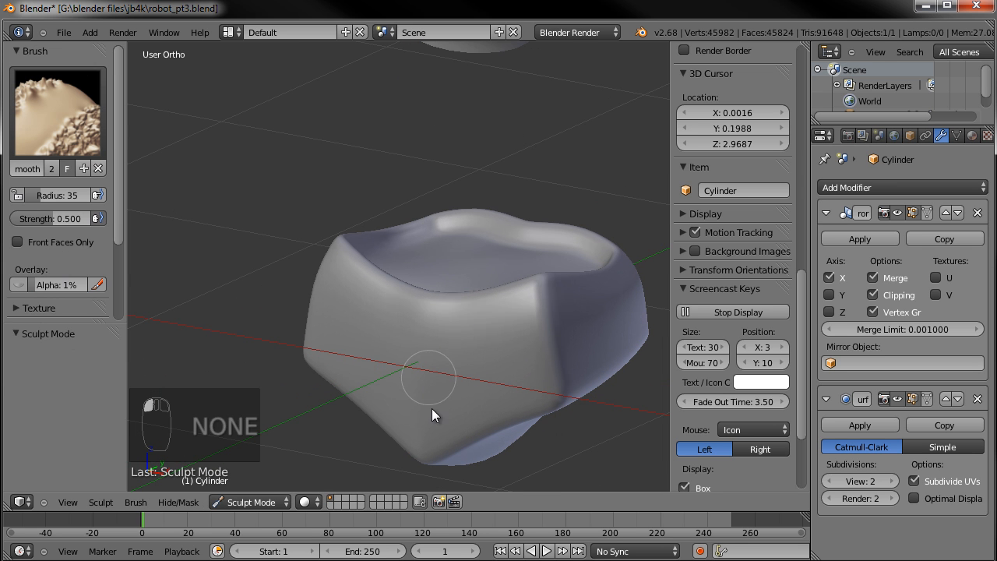
pyautogui.moveTo(567, 348); pyautogui.dragTo(386, 340, button='middle')
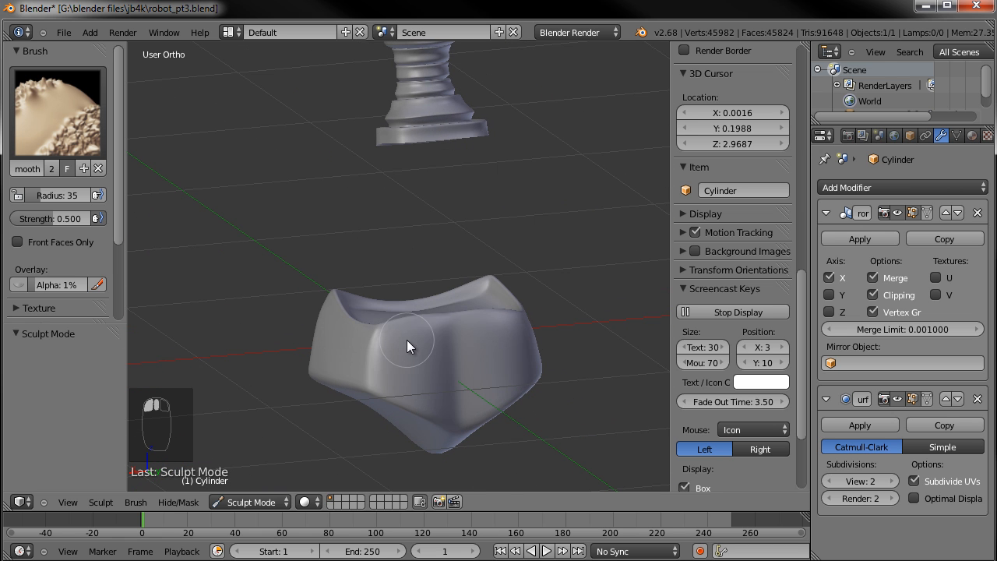
# Sculpt the pelvis rim into a softer dip using the Grab brush
pyautogui.click(56, 113)
pyautogui.click(484, 197)
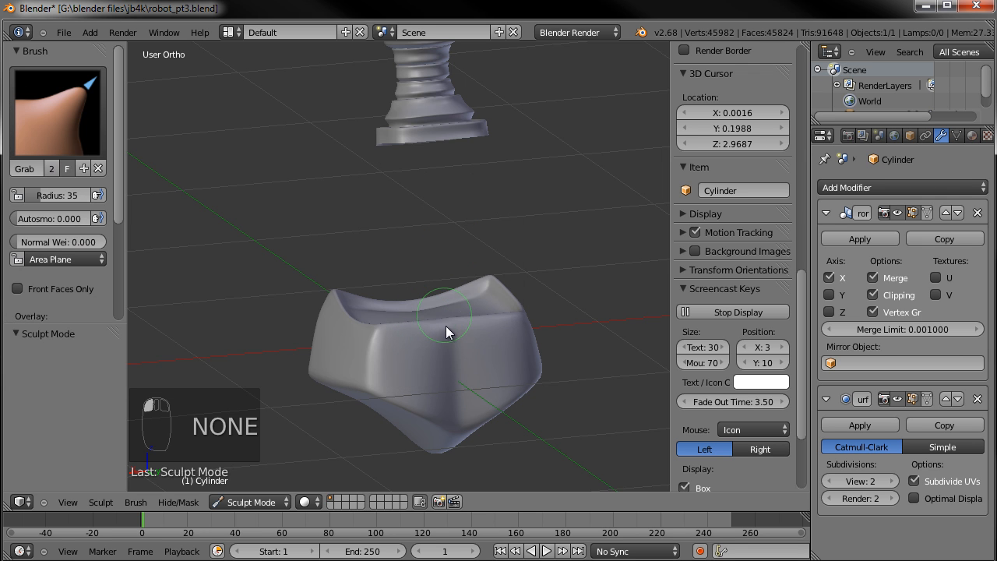
pyautogui.moveTo(445, 330); pyautogui.dragTo(405, 321)
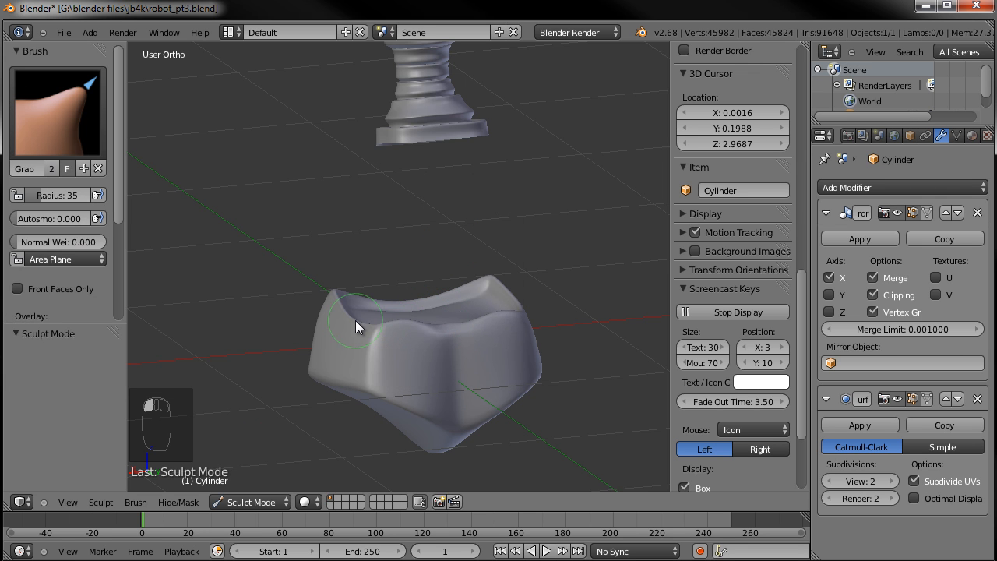
pyautogui.moveTo(385, 312); pyautogui.dragTo(515, 308, button='middle')
pyautogui.moveTo(537, 301)
pyautogui.mouseDown()
pyautogui.moveTo(533, 290)
pyautogui.moveTo(438, 307)
pyautogui.mouseUp()
pyautogui.moveTo(438, 307)
pyautogui.mouseDown(button='middle')
pyautogui.moveTo(508, 300)
pyautogui.moveTo(458, 291)
pyautogui.mouseUp(button='middle')
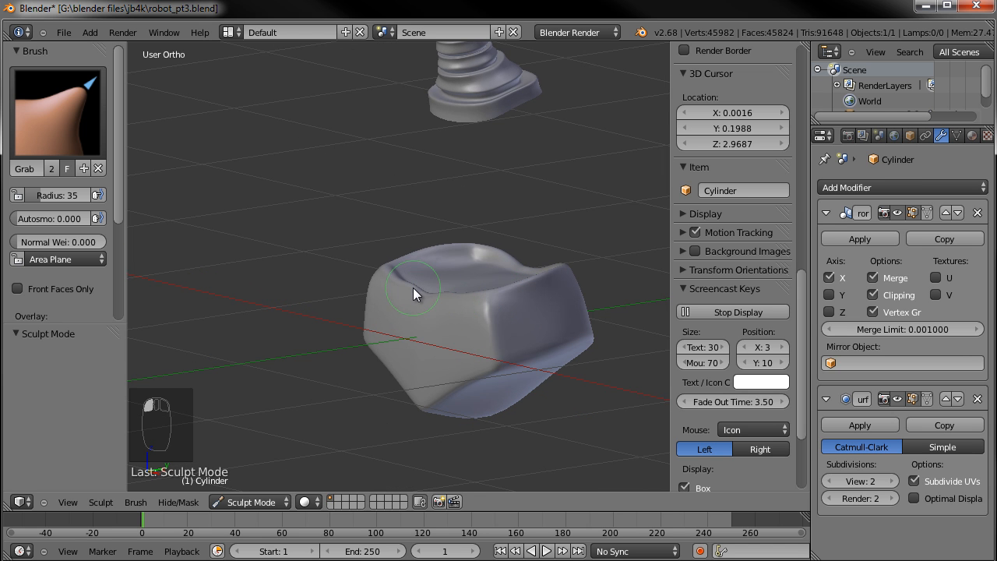
# Examine the sculpted pelvis and its rim from several sides and distances
pyautogui.moveTo(411, 294)
pyautogui.mouseDown(button='middle')
pyautogui.moveTo(518, 305)
pyautogui.moveTo(458, 294)
pyautogui.mouseUp(button='middle')
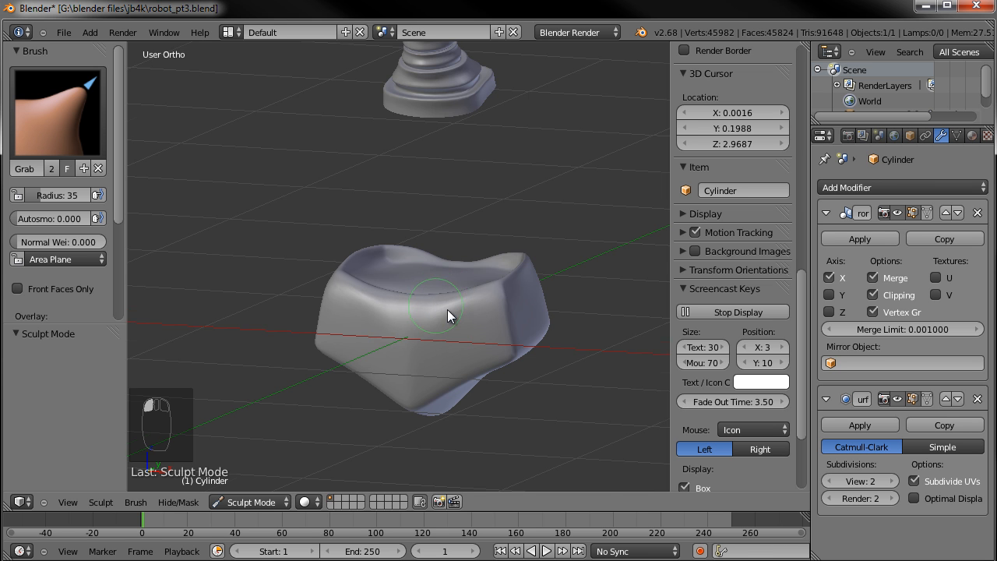
pyautogui.scroll(-3, 455, 309)
pyautogui.moveTo(458, 310)
pyautogui.mouseDown(button='middle')
pyautogui.moveTo(422, 317)
pyautogui.moveTo(581, 310)
pyautogui.mouseUp(button='middle')
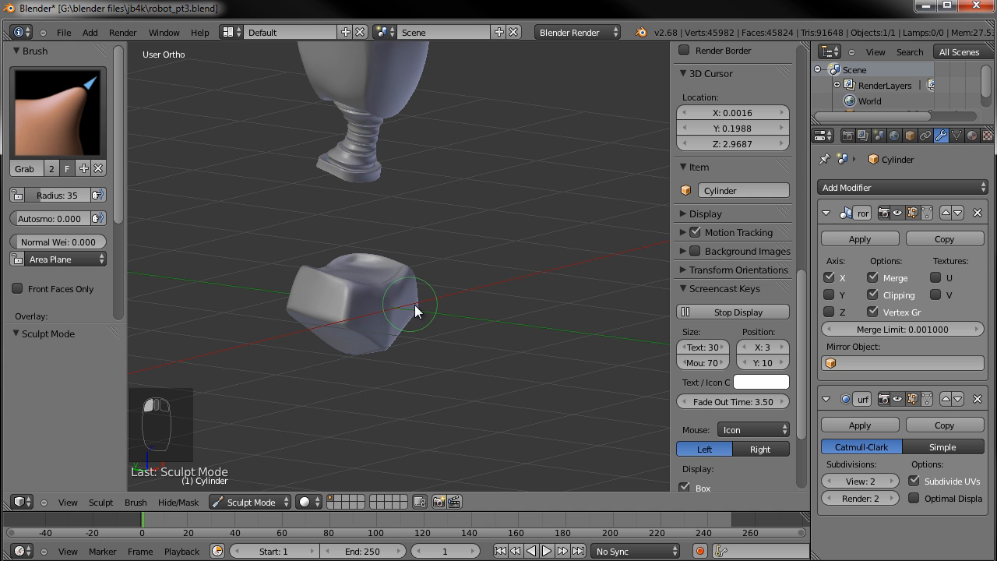
pyautogui.scroll(3, 425, 309)
pyautogui.moveTo(437, 313); pyautogui.dragTo(463, 362, button='middle')
pyautogui.moveTo(403, 338)
pyautogui.mouseDown(button='middle')
pyautogui.moveTo(218, 309)
pyautogui.moveTo(422, 323)
pyautogui.moveTo(445, 314)
pyautogui.moveTo(527, 328)
pyautogui.mouseUp(button='middle')
pyautogui.scroll(-4, 218, 308)
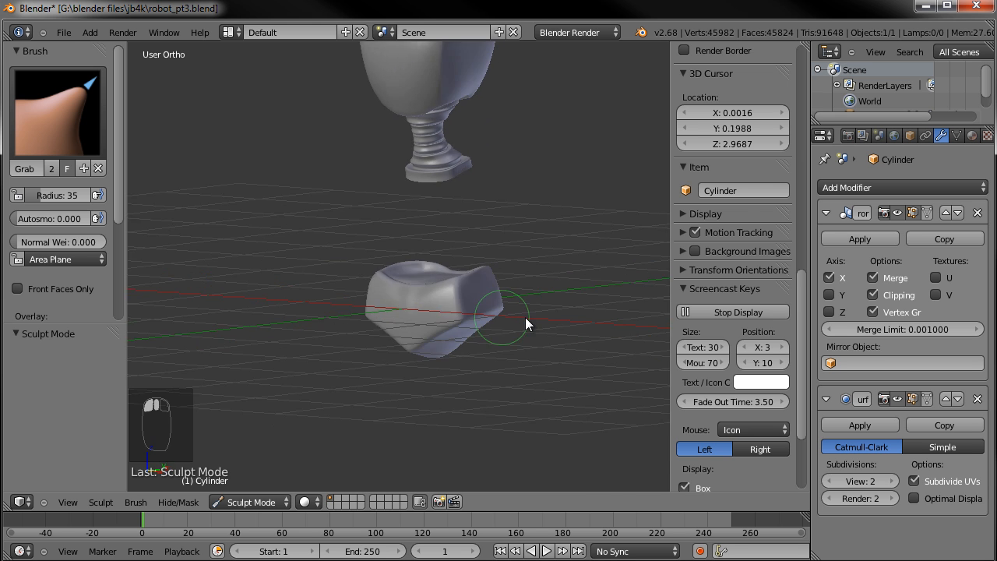
pyautogui.scroll(3, 517, 325)
# In Edit Mode, move the vertex below the front rim's centre by 0.051 in X, 0.005 in Y and -0.006 in Z
pyautogui.press('Tab')
pyautogui.scroll(2, 454, 339)
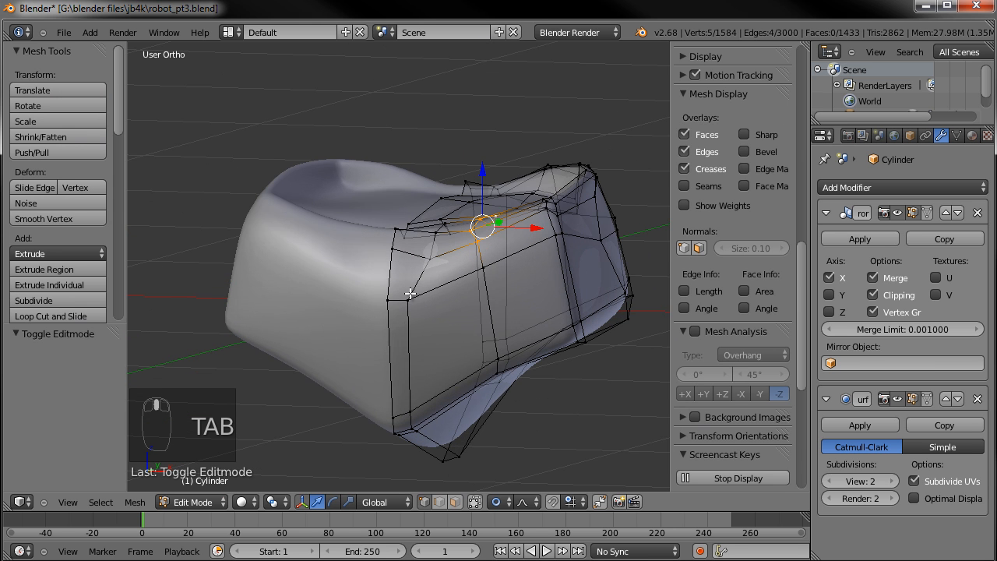
pyautogui.moveTo(409, 294); pyautogui.dragTo(432, 284, button='middle')
pyautogui.rightClick(423, 253)
pyautogui.rightClick(408, 304)
pyautogui.press('g')
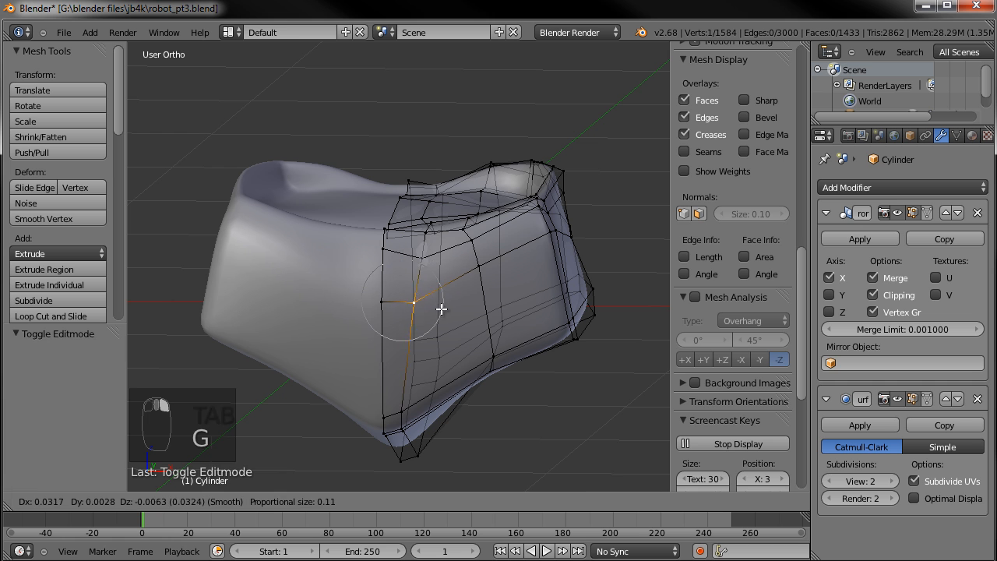
pyautogui.click(444, 306)
# Select the four rim vertices beside the front centre, move them, and check the smoothed shape
pyautogui.keyDown('shift'); pyautogui.rightClick(434, 231); pyautogui.keyUp('shift')
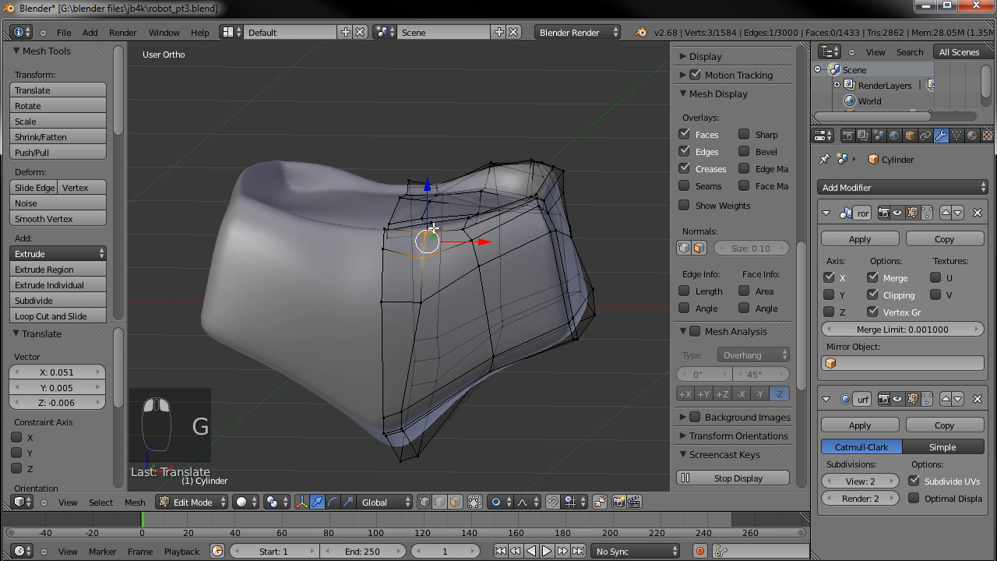
pyautogui.moveTo(515, 315); pyautogui.dragTo(452, 408, button='middle')
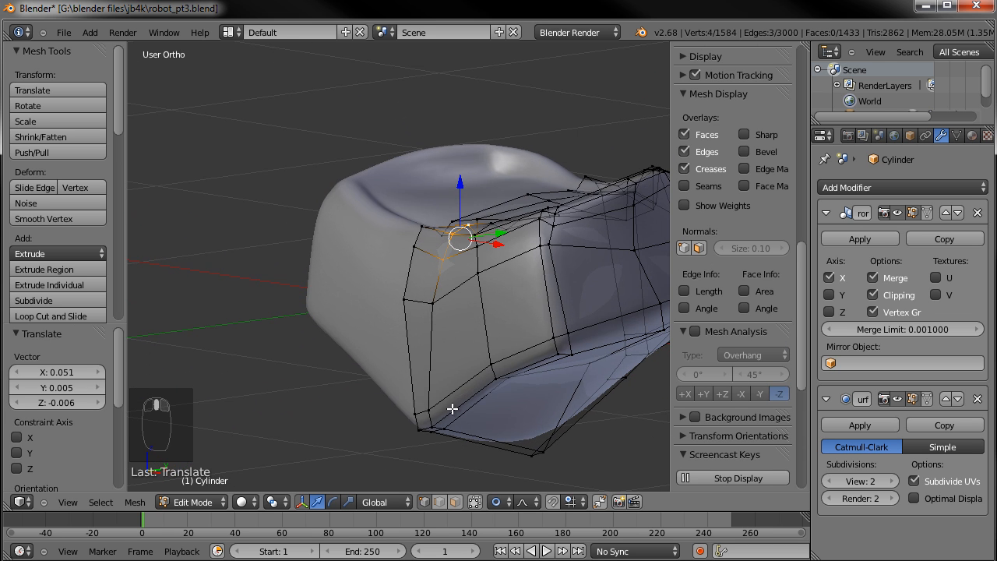
pyautogui.moveTo(467, 370)
pyautogui.mouseDown(button='middle')
pyautogui.moveTo(414, 412)
pyautogui.moveTo(527, 267)
pyautogui.moveTo(574, 232)
pyautogui.moveTo(439, 287)
pyautogui.mouseUp(button='middle')
pyautogui.press('g')
pyautogui.click(502, 305)
pyautogui.press('Tab')
pyautogui.press('Tab')
# Shift three adjacent vertices near the rim and one neighbouring vertex slightly along an axis, and review the pelvis shape
pyautogui.keyDown('shift'); pyautogui.moveTo(449, 332); pyautogui.dragTo(445, 337, button='middle'); pyautogui.keyUp('shift')
pyautogui.rightClick(453, 258)
pyautogui.keyDown('shift'); pyautogui.rightClick(429, 260); pyautogui.keyUp('shift')
pyautogui.keyDown('shift'); pyautogui.rightClick(413, 283); pyautogui.keyUp('shift')
pyautogui.moveTo(486, 257); pyautogui.dragTo(473, 258)
pyautogui.rightClick(486, 299)
pyautogui.moveTo(525, 286); pyautogui.dragTo(517, 287)
pyautogui.scroll(-6, 519, 287)
pyautogui.press('Tab')
pyautogui.moveTo(519, 294); pyautogui.dragTo(622, 240, button='middle')
pyautogui.moveTo(622, 240)
pyautogui.mouseDown(button='middle')
pyautogui.moveTo(617, 254)
pyautogui.moveTo(510, 304)
pyautogui.moveTo(552, 262)
pyautogui.moveTo(491, 211)
pyautogui.moveTo(387, 273)
pyautogui.mouseUp(button='middle')
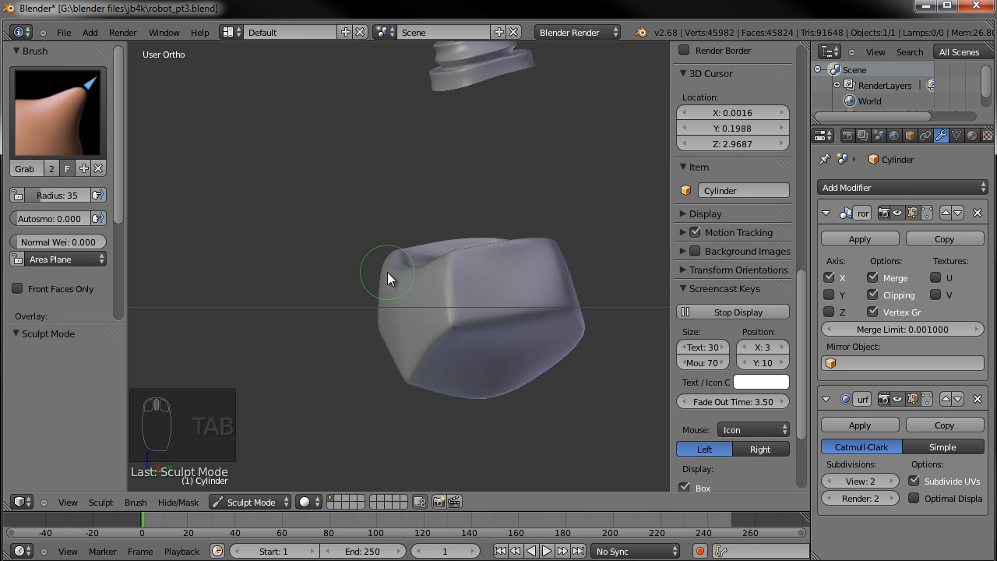
# From the right side view, move the four vertices at the pelvis's lower front corner and rotate them -9.871°
pyautogui.press('KP_3')
pyautogui.press('Tab')
pyautogui.press('a')
pyautogui.press('a')
pyautogui.press('c')
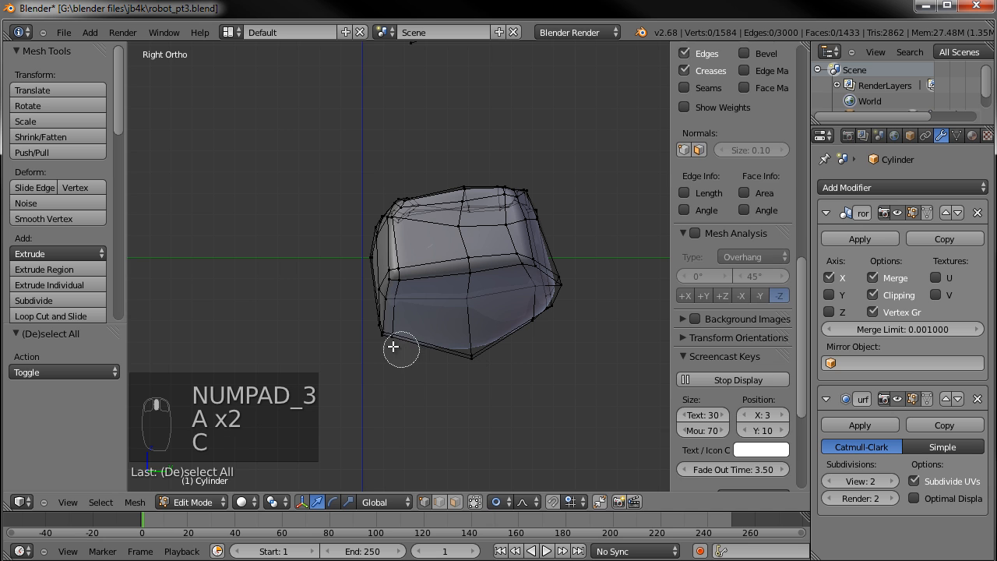
pyautogui.click(393, 347)
pyautogui.rightClick(394, 347)
pyautogui.press('g')
pyautogui.click(534, 334)
pyautogui.press('r')
pyautogui.click(527, 323)
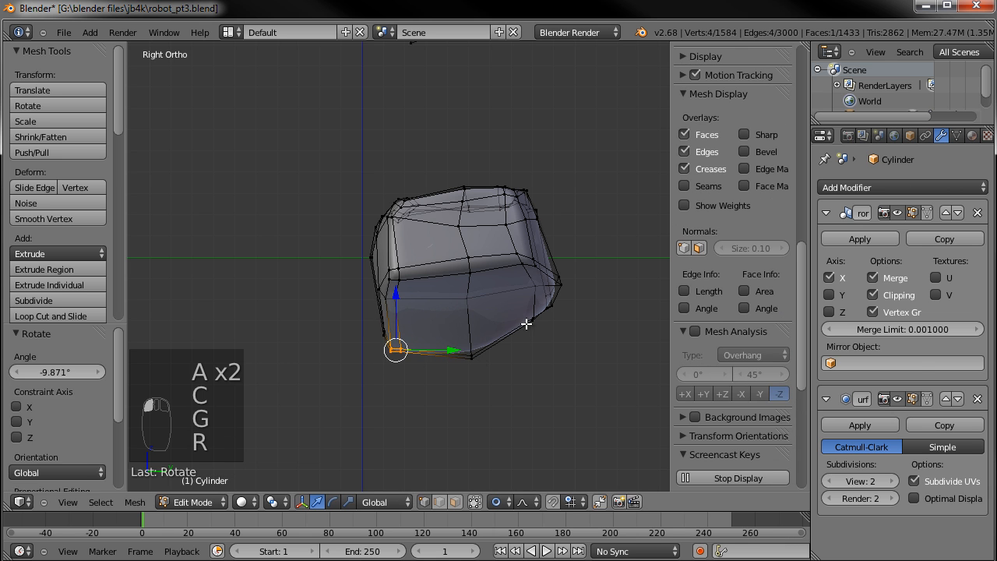
# Move the two vertices just above the lower front corner by -0.027 in X, -0.060 in Y and 0.077 in Z
pyautogui.press('a')
pyautogui.moveTo(390, 296); pyautogui.dragTo(390, 329, button='middle')
pyautogui.rightClick(389, 330)
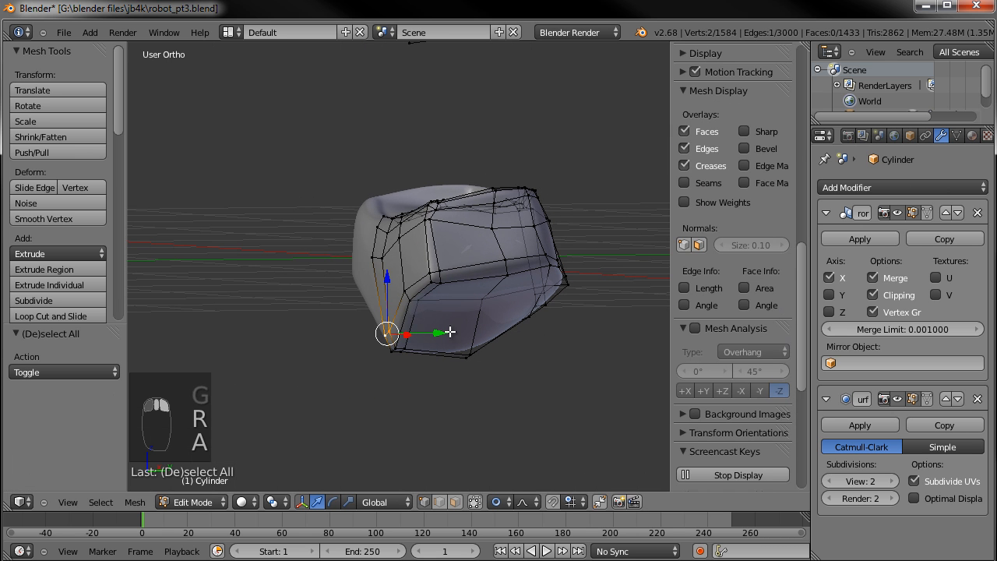
pyautogui.press('g')
pyautogui.click(416, 292)
# Reposition single vertices on the pelvis's centre surface below the rim to even out its contour
pyautogui.rightClick(385, 258)
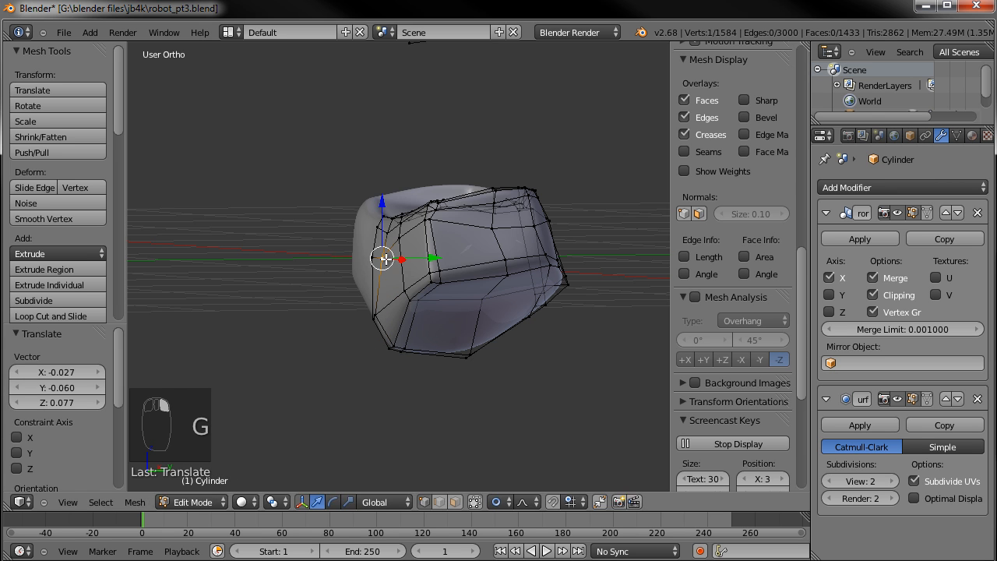
pyautogui.press('g')
pyautogui.click(380, 256)
pyautogui.moveTo(381, 256); pyautogui.dragTo(530, 249, button='middle')
pyautogui.press('g')
pyautogui.click(434, 309)
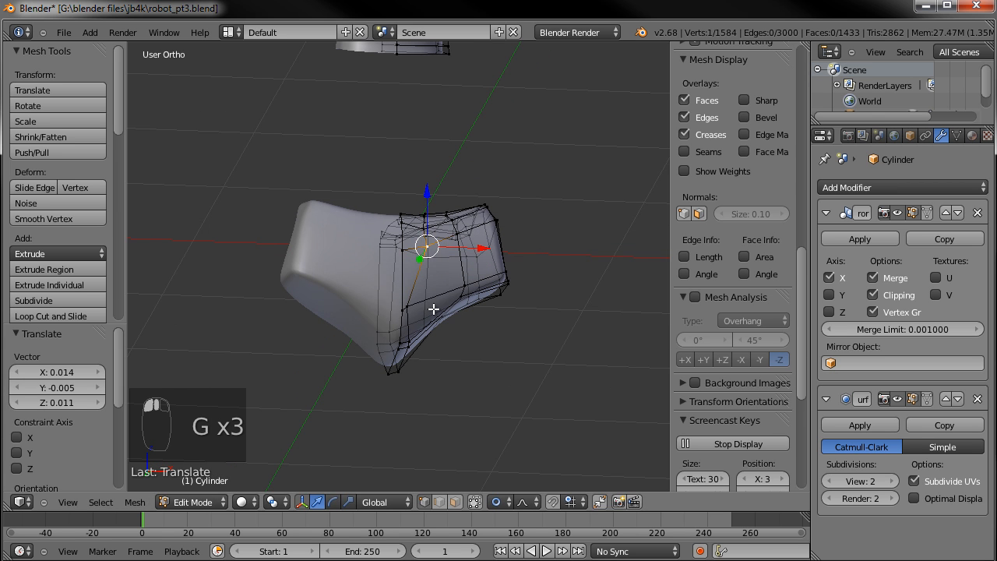
pyautogui.press('g')
pyautogui.click(459, 300)
# Move the two lowest vertices on the pelvis's underside by 0.017 in X, -0.012 in Y and 0.047 in Z
pyautogui.moveTo(459, 299); pyautogui.dragTo(336, 285, button='middle')
pyautogui.press('a')
pyautogui.press('c')
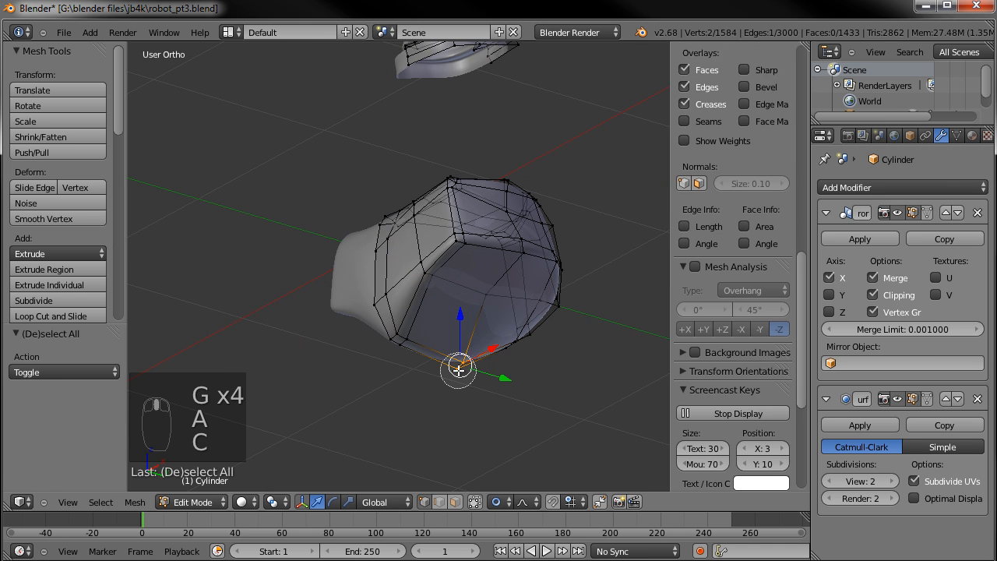
pyautogui.click(457, 361)
pyautogui.press('g')
pyautogui.click(457, 353)
pyautogui.moveTo(457, 353); pyautogui.dragTo(456, 378, button='middle')
pyautogui.press('KP_3')
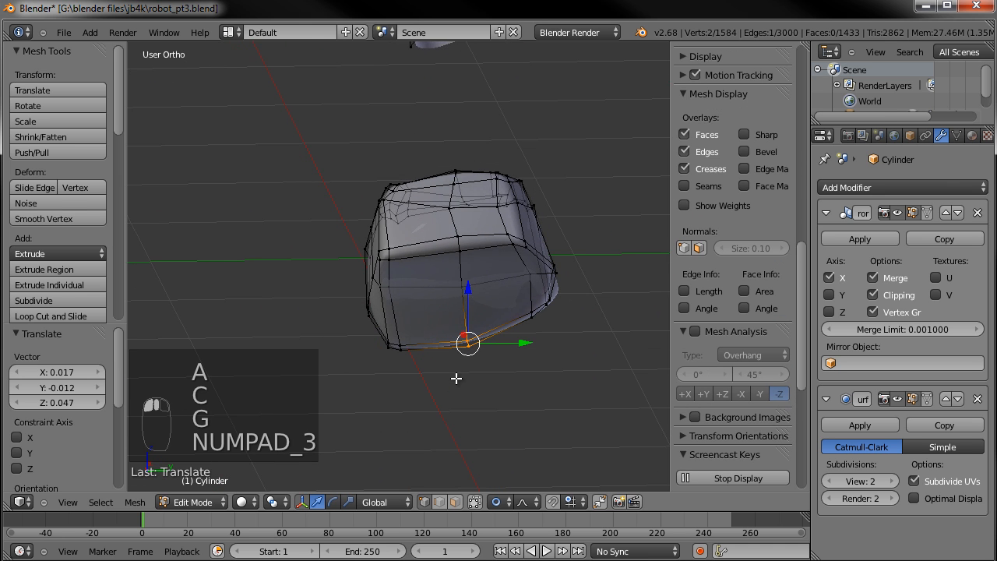
pyautogui.press('a')
pyautogui.press('a')
pyautogui.press('a')
pyautogui.press('a')
pyautogui.press('a')
pyautogui.press('b')
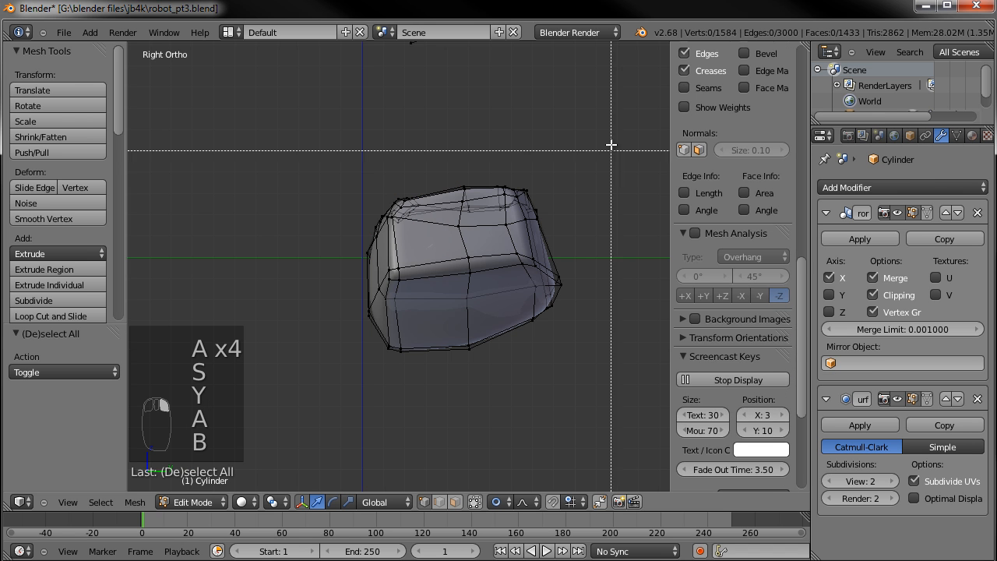
# Select only the pelvis geometry in the right side view and scale it to about 0.9 along Y
pyautogui.scroll(-3, 514, 302)
pyautogui.keyDown('shift'); pyautogui.moveTo(514, 289); pyautogui.dragTo(511, 395, button='middle'); pyautogui.keyUp('shift')
pyautogui.press('a')
pyautogui.scroll(-5, 514, 393)
pyautogui.scroll(3, 514, 392)
pyautogui.press('a')
pyautogui.moveTo(348, 390); pyautogui.dragTo(348, 391)
pyautogui.scroll(2, 475, 392)
pyautogui.keyDown('shift'); pyautogui.moveTo(475, 391); pyautogui.dragTo(456, 273, button='middle'); pyautogui.keyUp('shift')
pyautogui.scroll(3, 456, 274)
pyautogui.press('s')
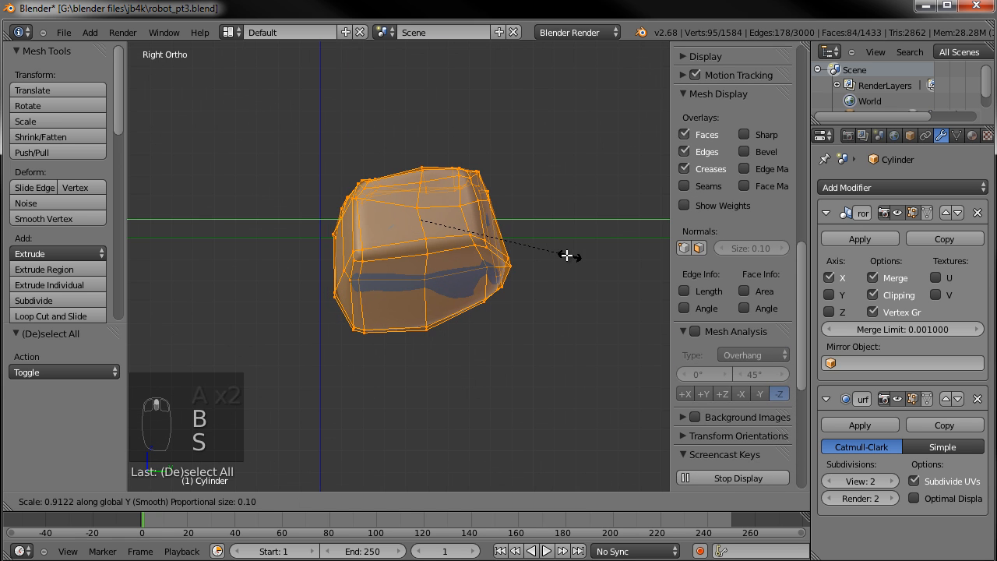
pyautogui.click(559, 255)
# Rotate the selected pelvis 0.436° and move it up towards the base of the ribbed waist
pyautogui.press('r')
pyautogui.click(558, 254)
pyautogui.scroll(-2, 530, 275)
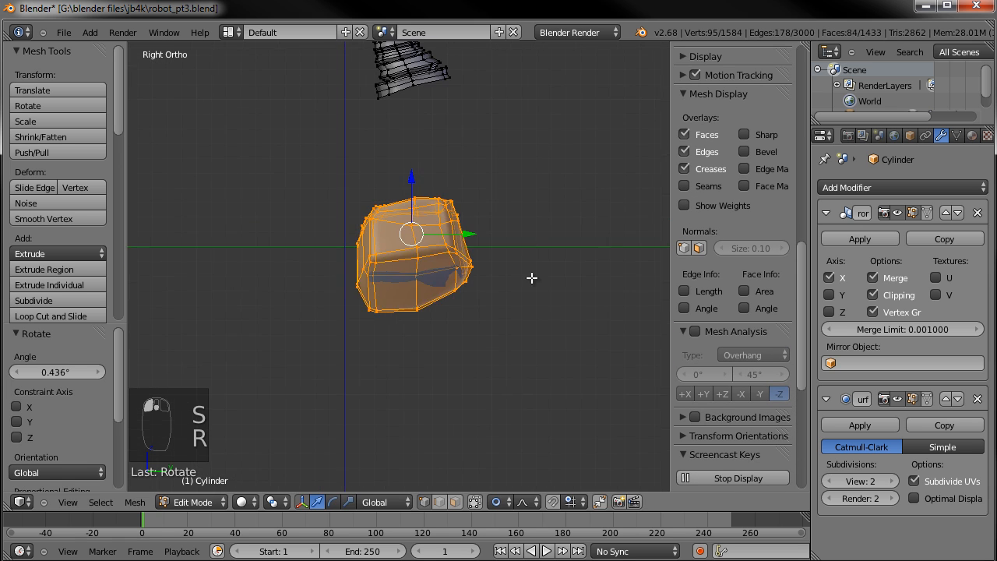
pyautogui.keyDown('shift'); pyautogui.moveTo(530, 276); pyautogui.dragTo(531, 382, button='middle'); pyautogui.keyUp('shift')
pyautogui.press('g')
pyautogui.click(521, 272)
# Adjust the pelvis's rotation under the waist and move it 0.022 along Y and 0.057 along Z
pyautogui.scroll(1, 521, 272)
pyautogui.keyDown('shift'); pyautogui.moveTo(540, 303); pyautogui.dragTo(521, 390, button='middle'); pyautogui.keyUp('shift')
pyautogui.press('r')
pyautogui.click(521, 374)
pyautogui.press('g')
pyautogui.click(524, 364)
pyautogui.moveTo(525, 364); pyautogui.dragTo(594, 330, button='middle')
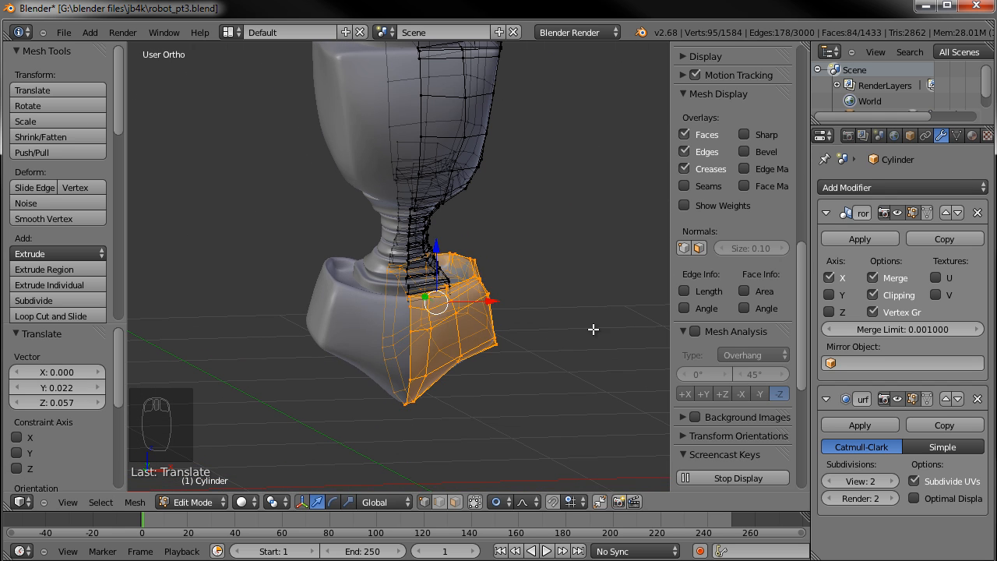
# Scale the pelvis down, finishing with a factor of 0.892, and move it -0.017 in X, 0.003 in Y and -0.009 in Z
pyautogui.press('s')
pyautogui.click(560, 326)
pyautogui.press('s')
pyautogui.click(546, 327)
pyautogui.press('g')
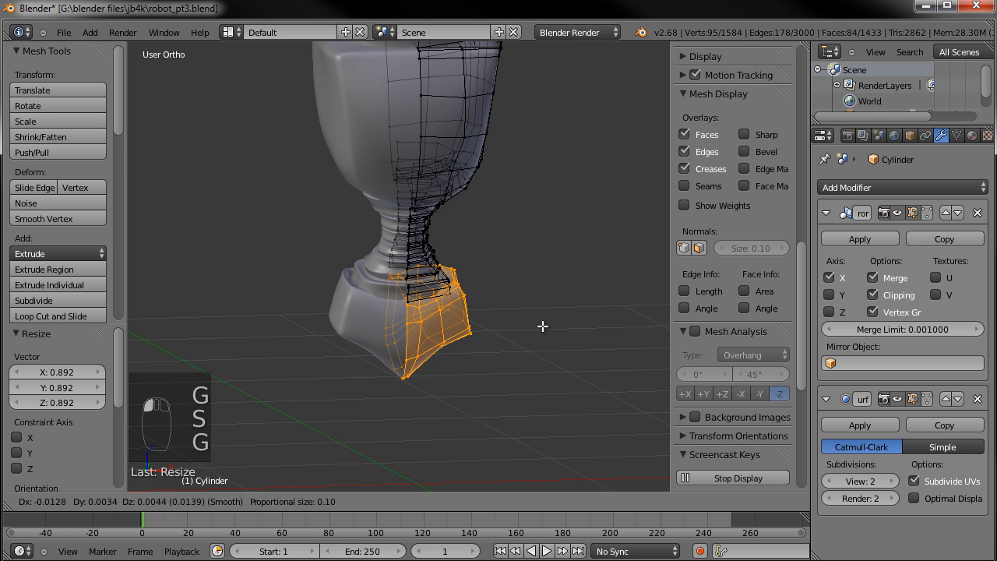
pyautogui.click(544, 329)
# Resize the selected pelvis along Y only and reposition it along Y beneath the waist
pyautogui.moveTo(570, 330); pyautogui.dragTo(365, 350, button='middle')
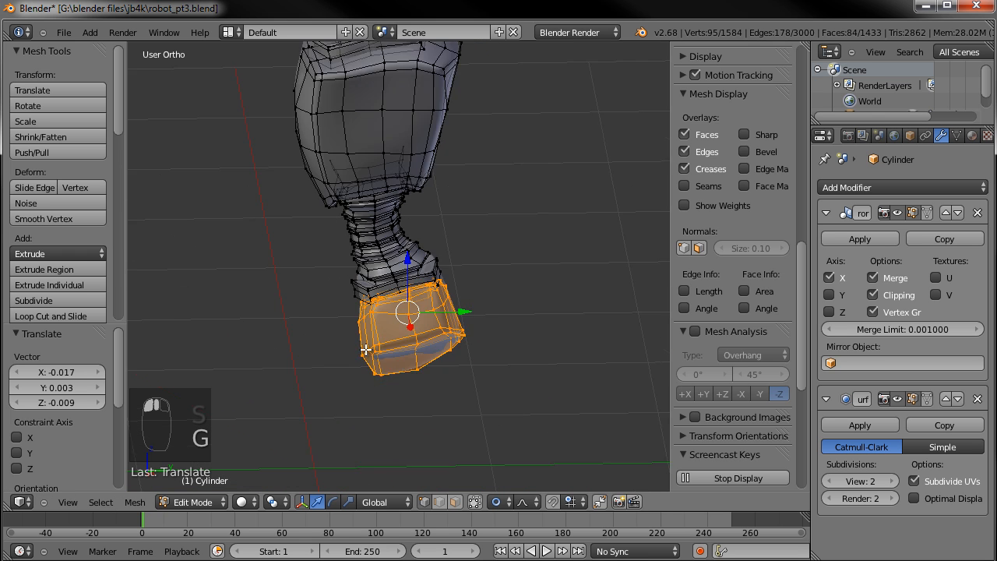
pyautogui.scroll(3, 374, 350)
pyautogui.moveTo(443, 351)
pyautogui.mouseDown(button='middle')
pyautogui.moveTo(572, 331)
pyautogui.moveTo(459, 351)
pyautogui.mouseUp(button='middle')
pyautogui.press('s')
pyautogui.press('y')
pyautogui.click(547, 340)
pyautogui.press('g')
pyautogui.press('y')
pyautogui.click(475, 341)
# Examine the smooth pelvis outside edit mode, checking its proportions and fit under the ribbed waist
pyautogui.scroll(3, 499, 350)
pyautogui.moveTo(558, 368)
pyautogui.keyDown('shift'); pyautogui.mouseDown(button='middle')
pyautogui.moveTo(449, 301)
pyautogui.moveTo(330, 305)
pyautogui.moveTo(324, 321)
pyautogui.moveTo(412, 303)
pyautogui.moveTo(601, 295)
pyautogui.moveTo(501, 322)
pyautogui.moveTo(550, 312)
pyautogui.moveTo(478, 374)
pyautogui.mouseUp(button='middle'); pyautogui.keyUp('shift')
pyautogui.scroll(-3, 352, 320)
pyautogui.press('Tab')
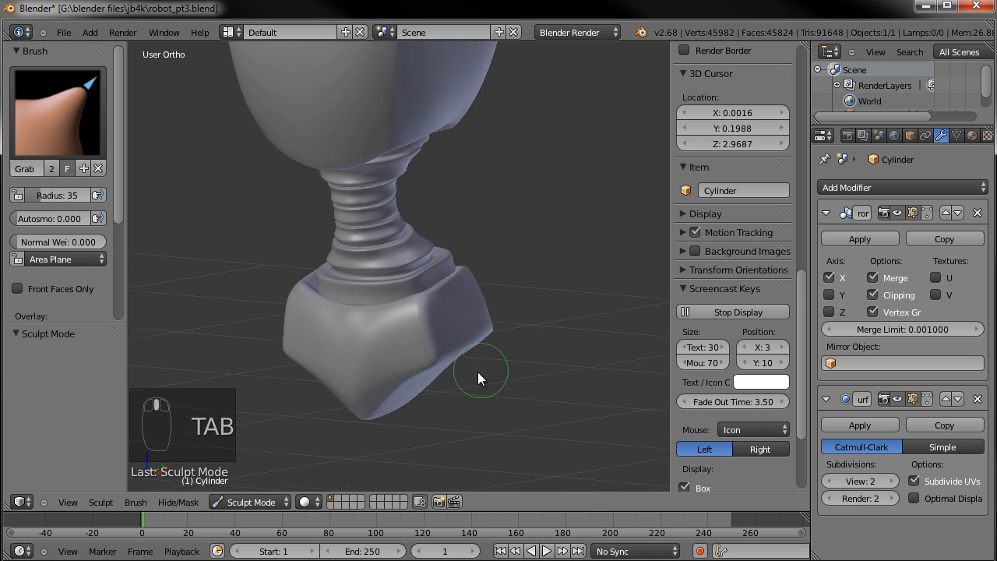
pyautogui.scroll(3, 403, 360)
pyautogui.moveTo(404, 359)
pyautogui.mouseDown(button='middle')
pyautogui.moveTo(383, 383)
pyautogui.moveTo(333, 372)
pyautogui.moveTo(376, 373)
pyautogui.moveTo(434, 311)
pyautogui.moveTo(417, 333)
pyautogui.mouseUp(button='middle')
pyautogui.press('Tab')
pyautogui.scroll(3, 369, 375)
# Move one front-rim vertex of the pelvis by -0.005, -0.009, 0.012 and its neighbour by -0.003, -0.001, 0.010 in X, Y, Z
pyautogui.rightClick(284, 355)
pyautogui.keyDown('shift'); pyautogui.rightClick(271, 356); pyautogui.keyUp('shift')
pyautogui.moveTo(393, 308); pyautogui.dragTo(369, 311)
pyautogui.rightClick(339, 348)
pyautogui.moveTo(400, 345); pyautogui.dragTo(385, 327, button='middle')
pyautogui.press('g')
pyautogui.click(377, 319)
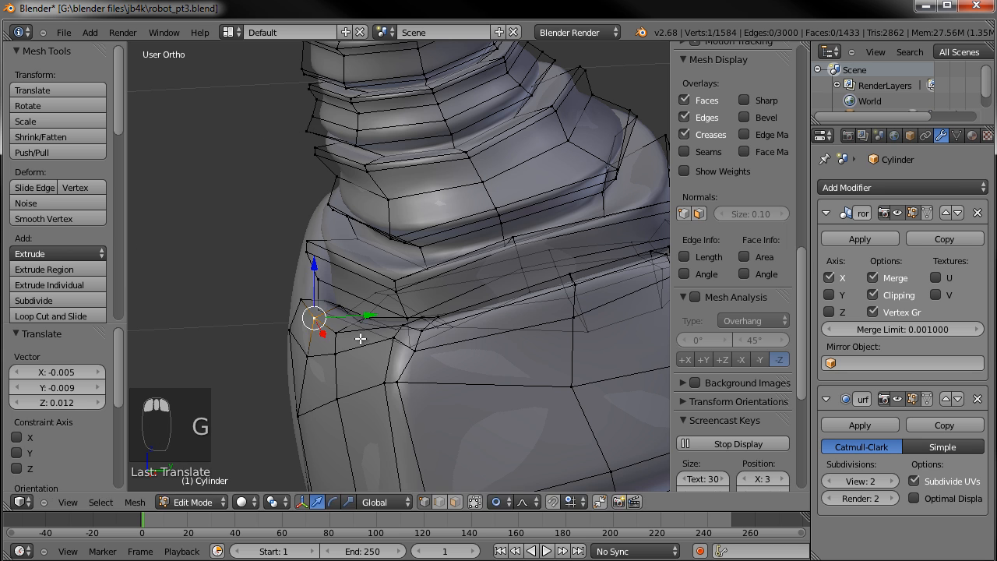
pyautogui.press('g')
pyautogui.click(340, 327)
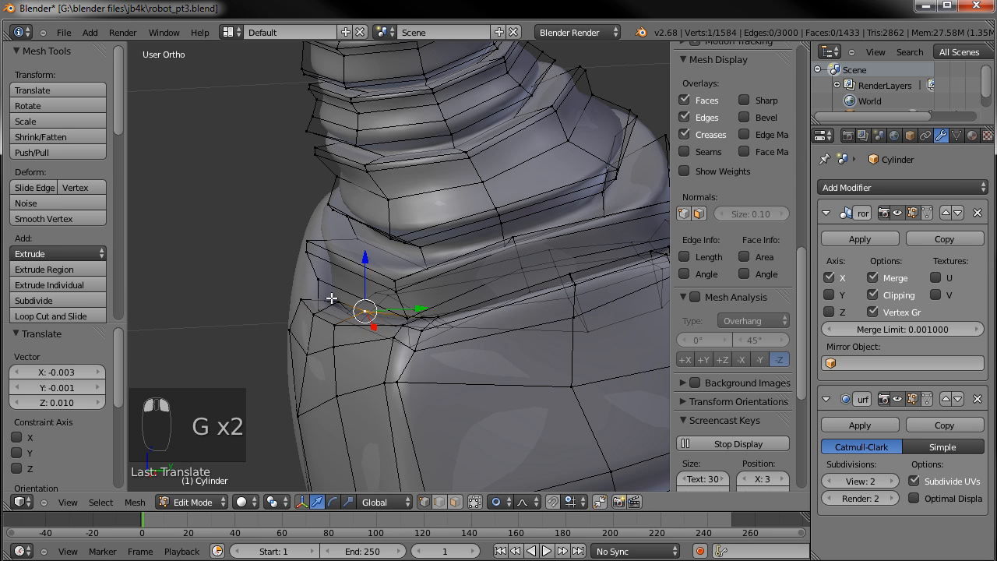
# Nudge the neighbouring front-rim vertices, moving the last one by -0.003 in X, 0.001 in Y and 0.009 in Z
pyautogui.press('g')
pyautogui.rightClick(348, 301)
pyautogui.keyDown('shift'); pyautogui.rightClick(366, 311); pyautogui.keyUp('shift')
pyautogui.press('g')
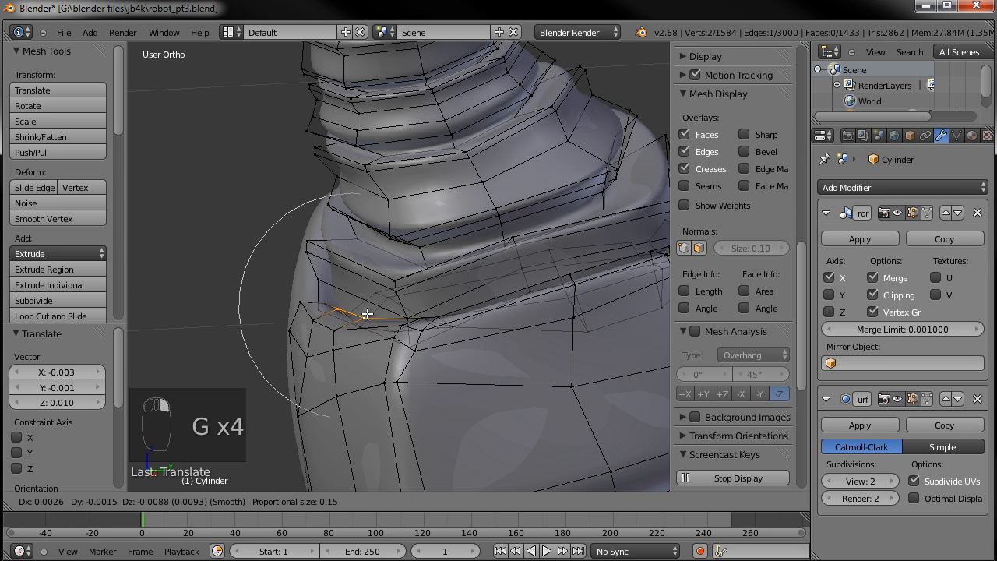
pyautogui.click(367, 315)
pyautogui.rightClick(337, 309)
pyautogui.press('g')
pyautogui.rightClick(324, 295)
pyautogui.click(324, 289)
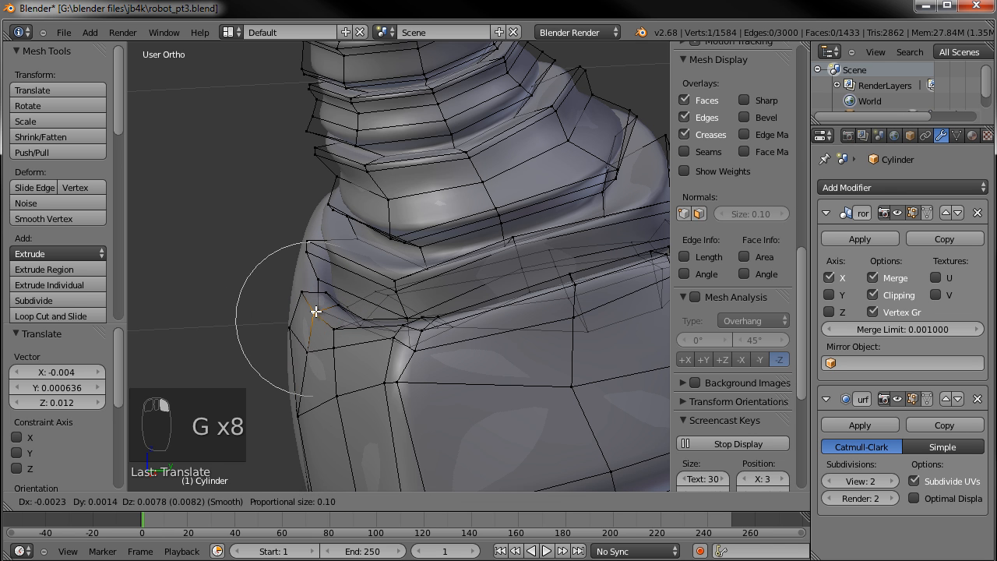
pyautogui.click(316, 311)
# Select the three connected vertices along the rim's side and move them -0.029 in X, -0.003 in Y and 0.002 in Z
pyautogui.moveTo(385, 338); pyautogui.dragTo(543, 337, button='middle')
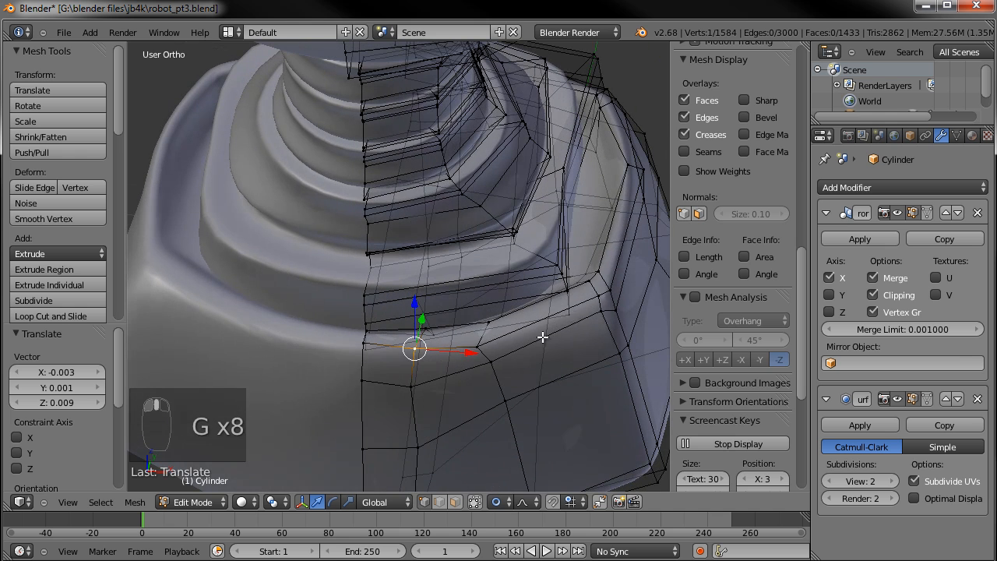
pyautogui.rightClick(599, 274)
pyautogui.keyDown('ctrl'); pyautogui.rightClick(626, 170); pyautogui.keyUp('ctrl')
pyautogui.press('g')
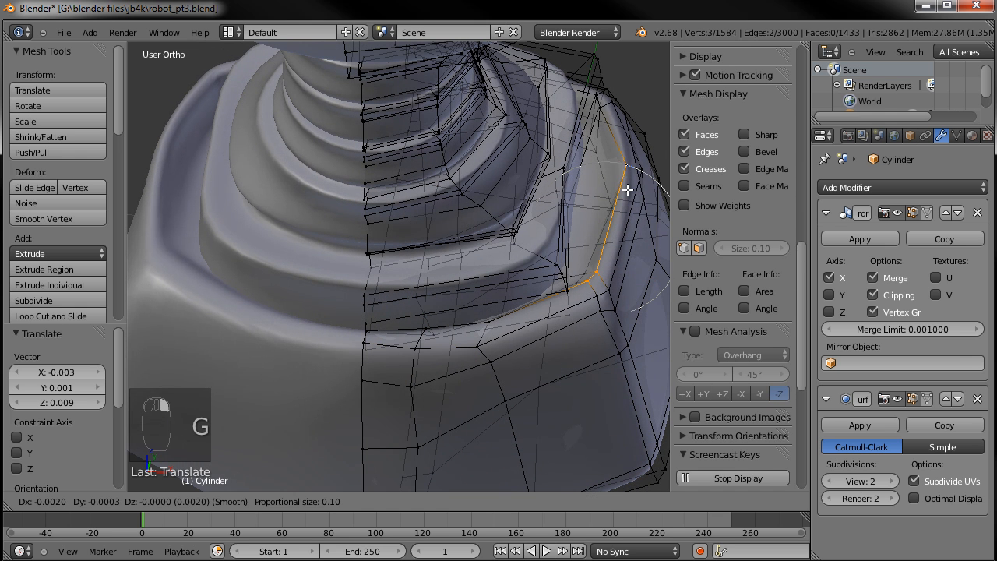
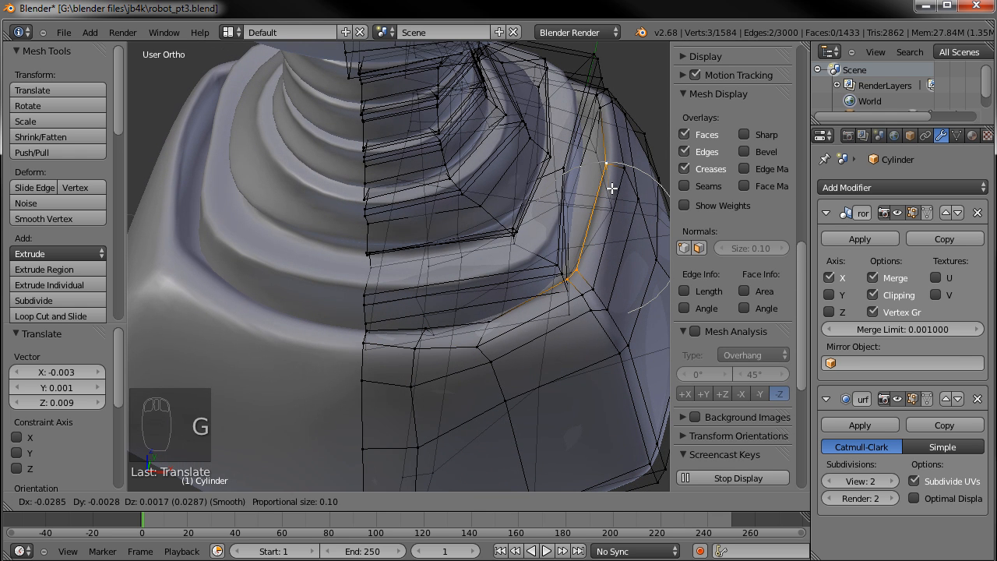
pyautogui.click(612, 188)
pyautogui.moveTo(610, 199); pyautogui.dragTo(196, 318, button='middle')
pyautogui.keyDown('shift'); pyautogui.moveTo(264, 351); pyautogui.dragTo(350, 317, button='middle'); pyautogui.keyUp('shift')
pyautogui.scroll(2, 350, 321)
pyautogui.rightClick(350, 327)
pyautogui.keyDown('shift'); pyautogui.rightClick(331, 340); pyautogui.keyUp('shift')
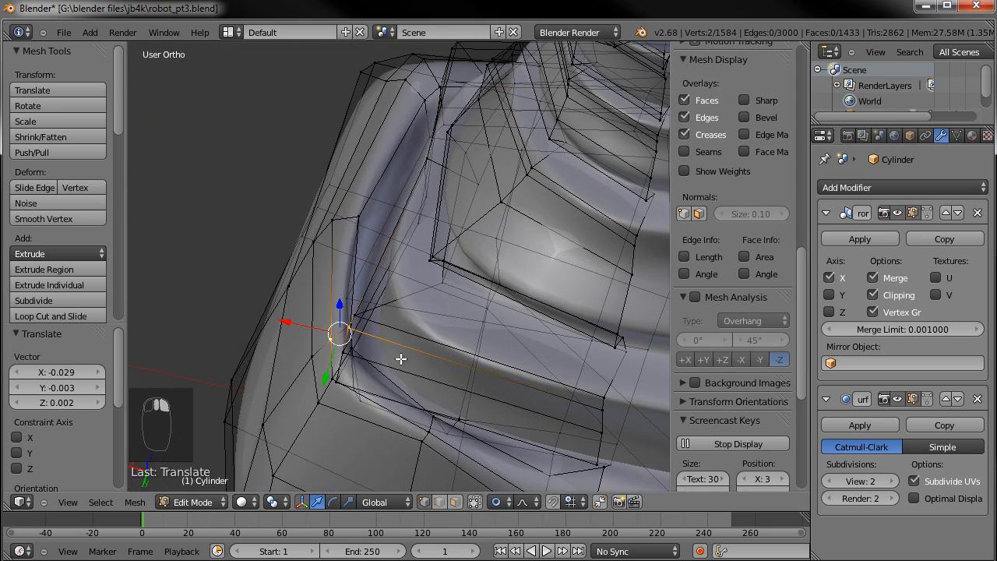
pyautogui.press('g')
pyautogui.rightClick(392, 357)
# Move the inner vertex at the corner of the pelvis's rim groove, constrained to the X axis
pyautogui.rightClick(363, 320)
pyautogui.moveTo(363, 320); pyautogui.dragTo(390, 353, button='middle')
pyautogui.press('g')
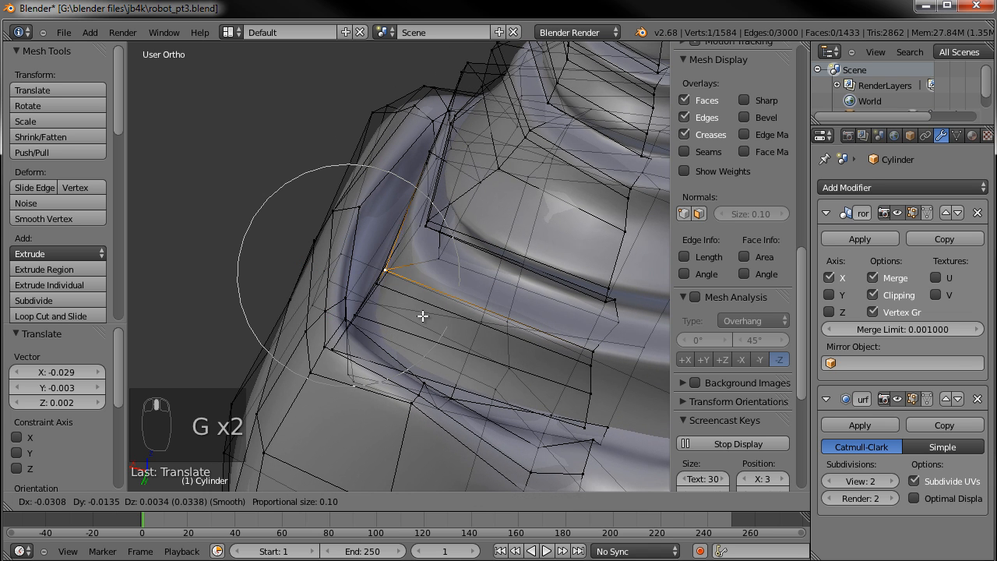
pyautogui.click(385, 308)
pyautogui.click(306, 263)
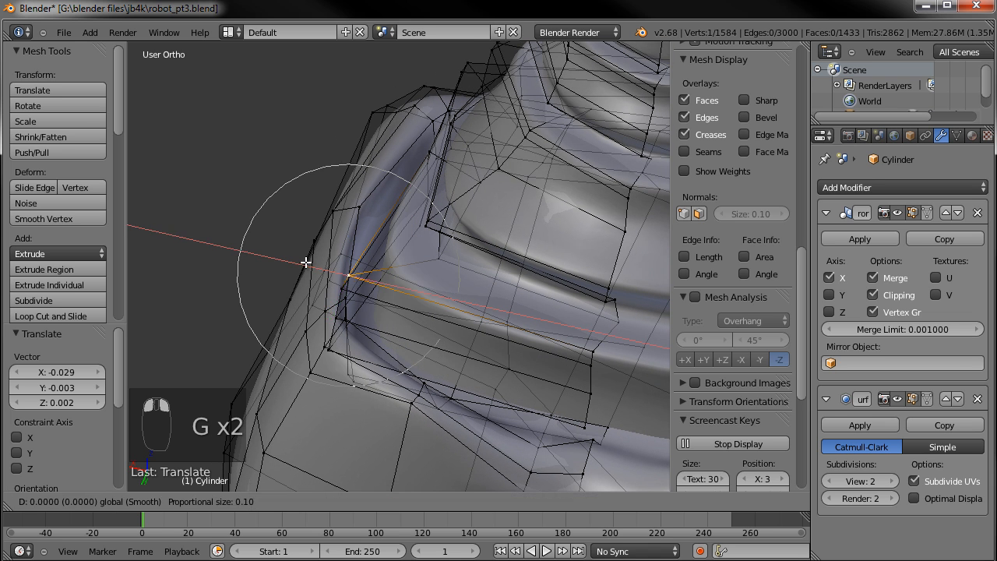
pyautogui.click(346, 286)
# Move the three inner corner vertices -0.013 in X, -0.003 in Y and -0.001 in Z, and trackball-rotate them 4.584° and -23.491°
pyautogui.keyDown('shift'); pyautogui.rightClick(352, 321); pyautogui.keyUp('shift')
pyautogui.keyDown('shift'); pyautogui.rightClick(338, 351); pyautogui.keyUp('shift')
pyautogui.press('g')
pyautogui.click(383, 349)
pyautogui.press('r')
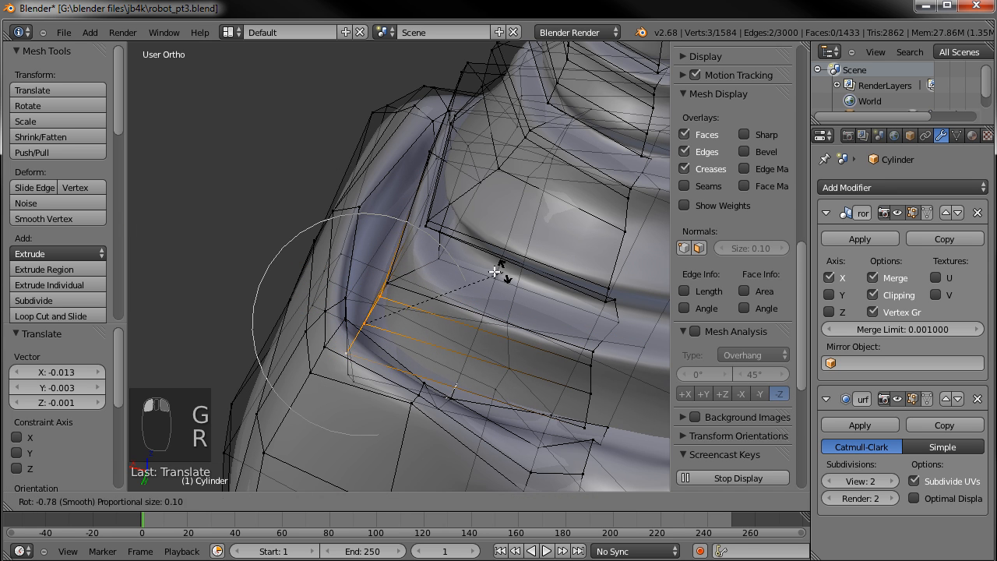
pyautogui.click(462, 278)
# Pull two vertices on the rim's side towards the waist one by one, moving the second by -0.026 in X and -0.002 in Z
pyautogui.moveTo(434, 305); pyautogui.dragTo(356, 294, button='middle')
pyautogui.rightClick(358, 295)
pyautogui.press('g')
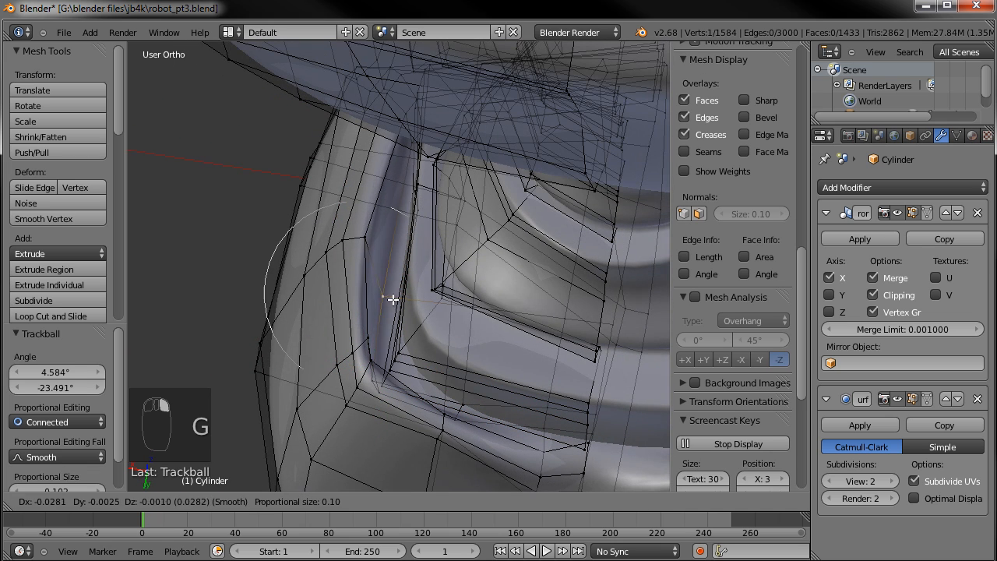
pyautogui.click(394, 300)
pyautogui.rightClick(374, 246)
pyautogui.press('g')
pyautogui.click(394, 250)
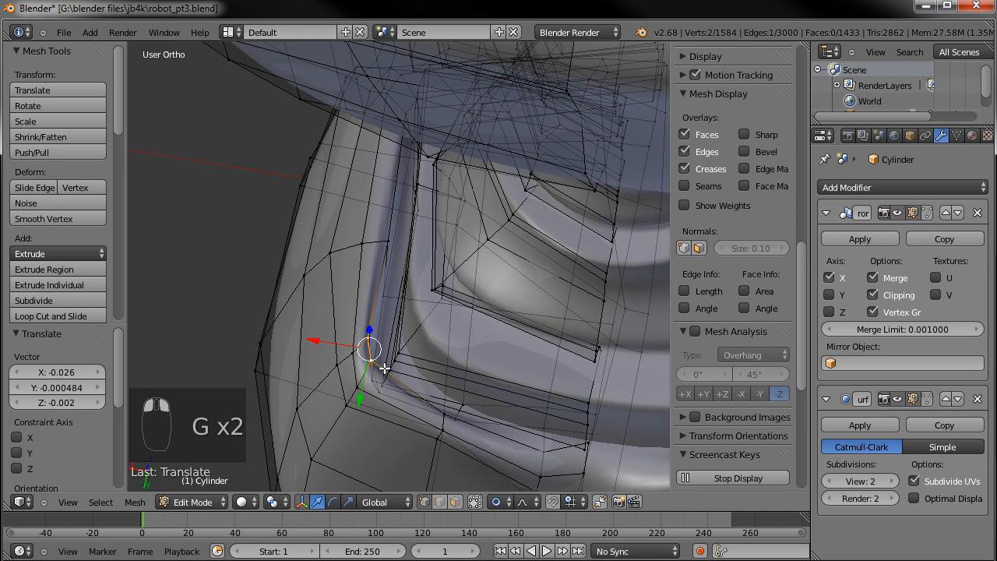
# Move the two rim corner vertices -0.041 in X and -0.005 in Y with a proportional size of 0.20
pyautogui.keyDown('shift'); pyautogui.rightClick(378, 361); pyautogui.keyUp('shift')
pyautogui.press('g')
pyautogui.scroll(4, 417, 371)
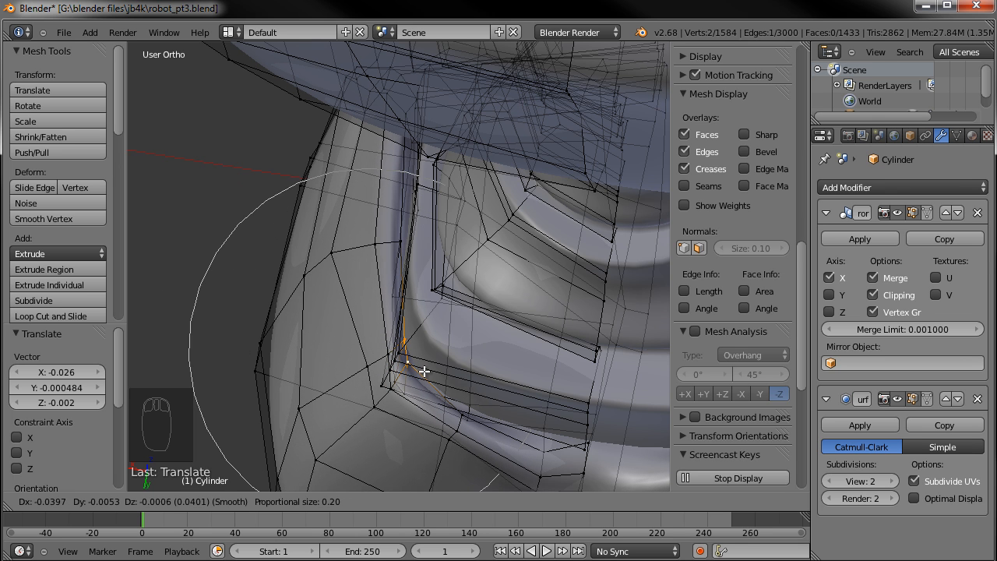
pyautogui.click(421, 361)
# Raise a back-corner rim vertex by 0.024, -0.011, 0.047 in X, Y, Z and move another by 0.004, 0.019, 0.006
pyautogui.moveTo(458, 378); pyautogui.dragTo(323, 278, button='middle')
pyautogui.rightClick(311, 325)
pyautogui.press('g')
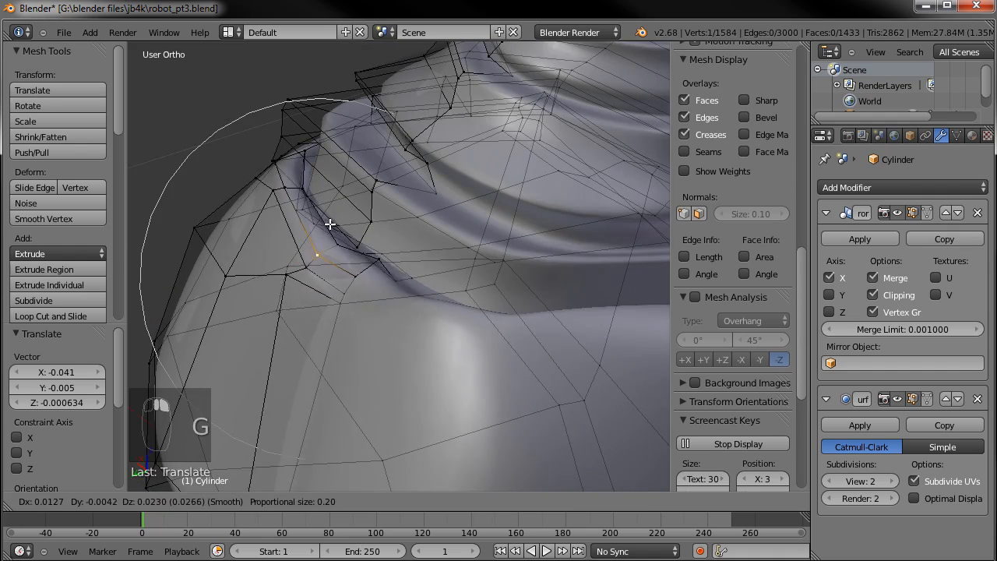
pyautogui.click(331, 210)
pyautogui.moveTo(332, 207); pyautogui.dragTo(338, 231, button='middle')
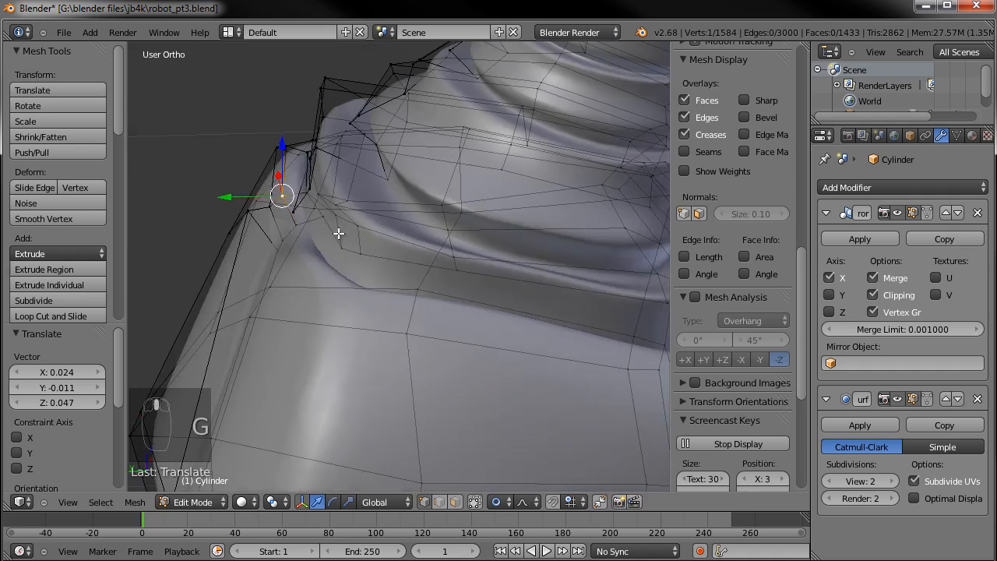
pyautogui.press('g')
pyautogui.click(314, 216)
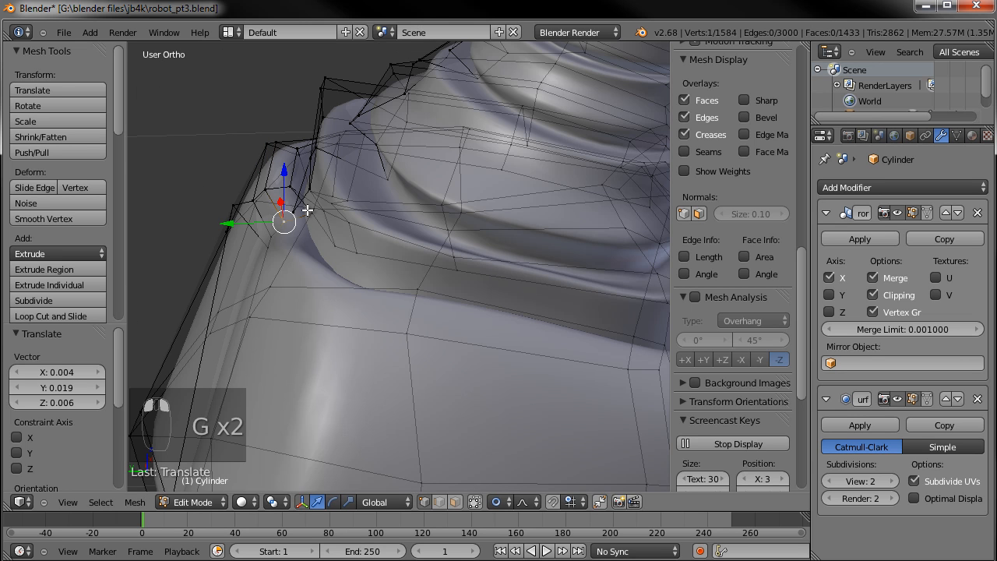
# Adjust more vertices at the rim's back corner, moving the last one -0.003 in X, -0.012 in Y and -0.006 in Z
pyautogui.press('g')
pyautogui.rightClick(320, 231)
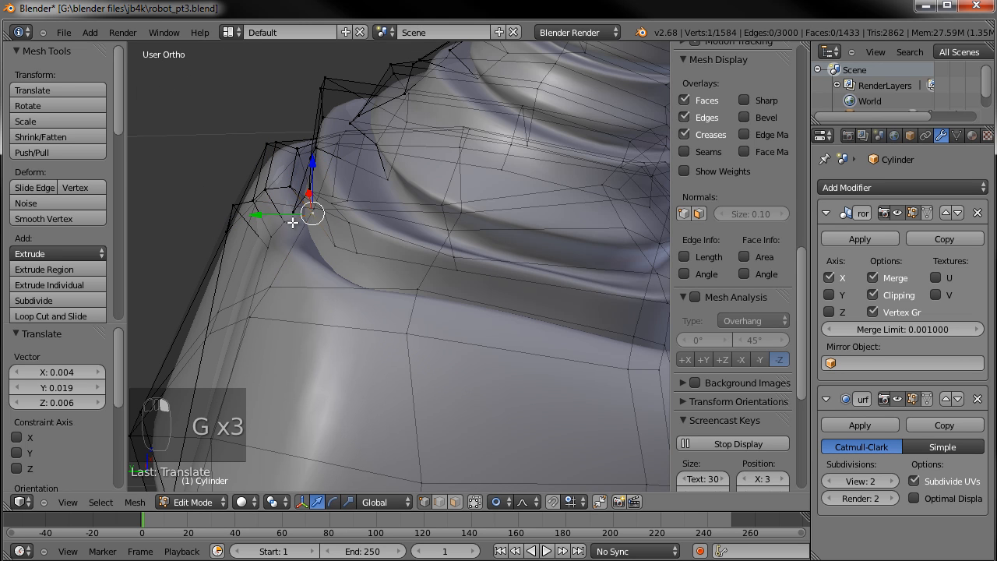
pyautogui.press('g')
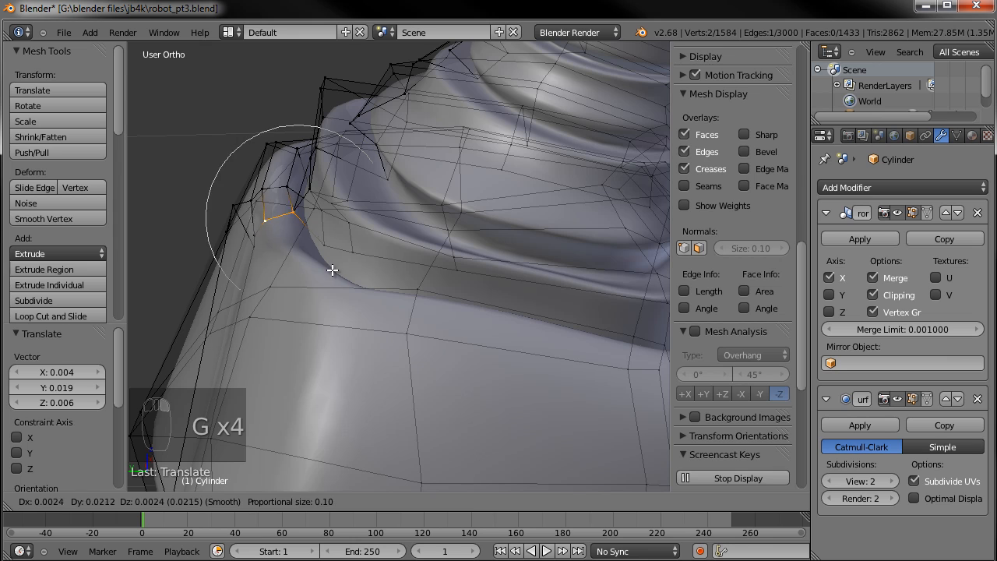
pyautogui.press('g')
pyautogui.click(296, 172)
pyautogui.press('g')
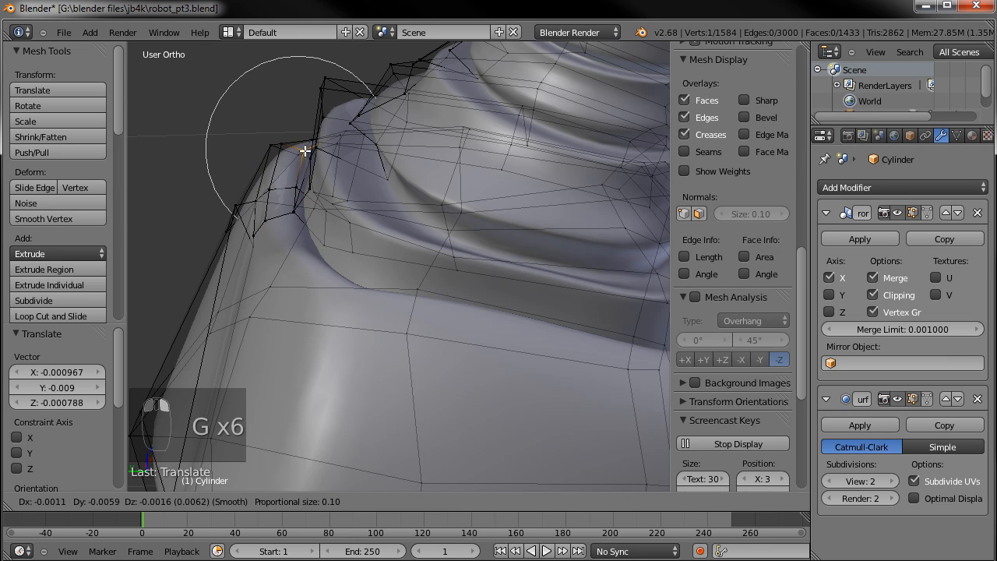
pyautogui.click(309, 154)
# Reposition single vertices along the pelvis's back rim and the surface below it, using a smaller proportional size of about 0.08
pyautogui.moveTo(335, 262); pyautogui.dragTo(279, 227, button='middle')
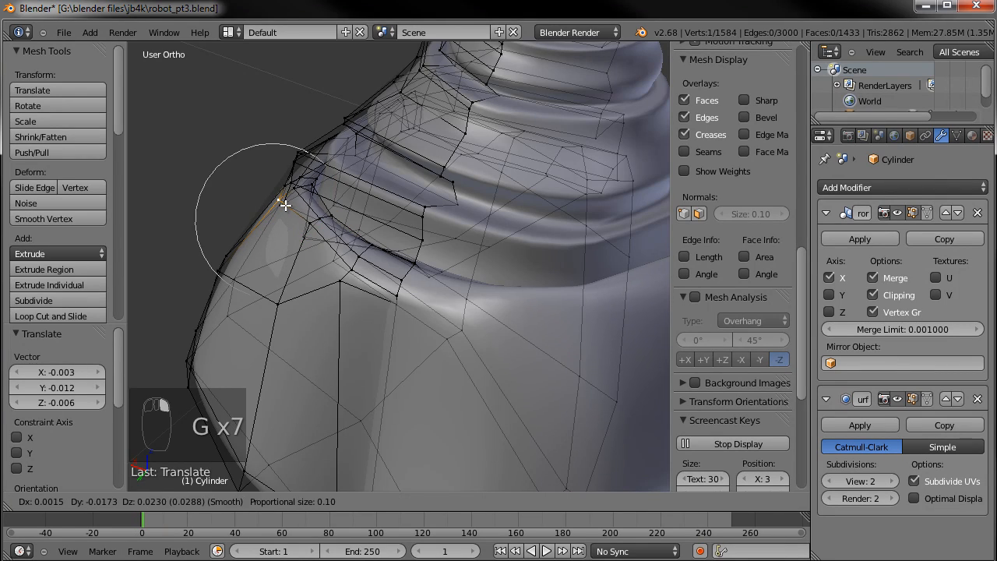
pyautogui.moveTo(288, 223); pyautogui.dragTo(354, 267, button='middle')
pyautogui.press('g')
pyautogui.click(300, 261)
pyautogui.press('g')
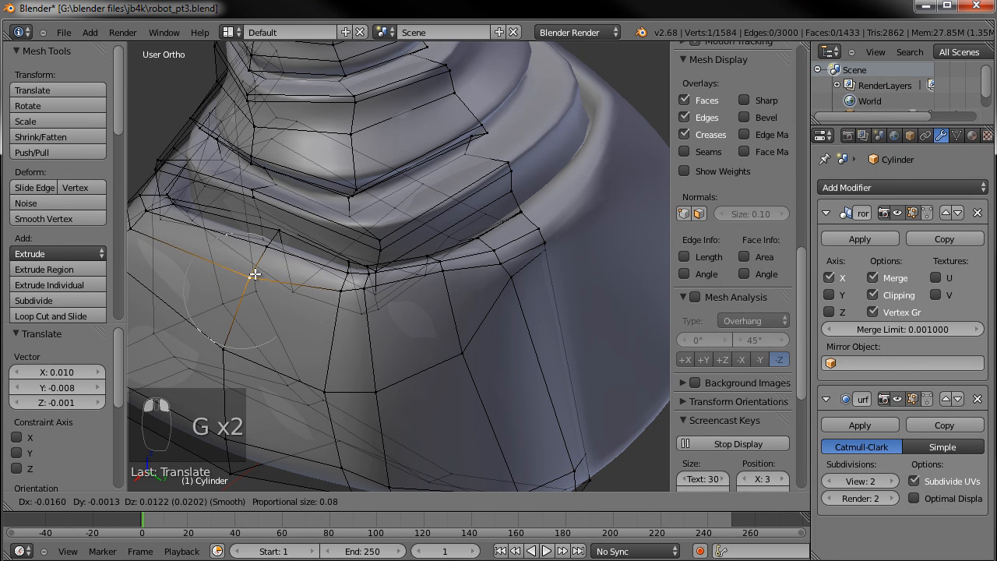
pyautogui.click(252, 265)
pyautogui.press('g')
pyautogui.click(229, 341)
# Check the smooth rim outside edit mode and nudge its side-corner vertices, including a move of -0.002 in X and 0.004 in Z
pyautogui.moveTo(229, 340)
pyautogui.mouseDown(button='middle')
pyautogui.moveTo(356, 373)
pyautogui.moveTo(451, 311)
pyautogui.moveTo(613, 317)
pyautogui.moveTo(514, 315)
pyautogui.mouseUp(button='middle')
pyautogui.press('Tab')
pyautogui.scroll(4, 489, 341)
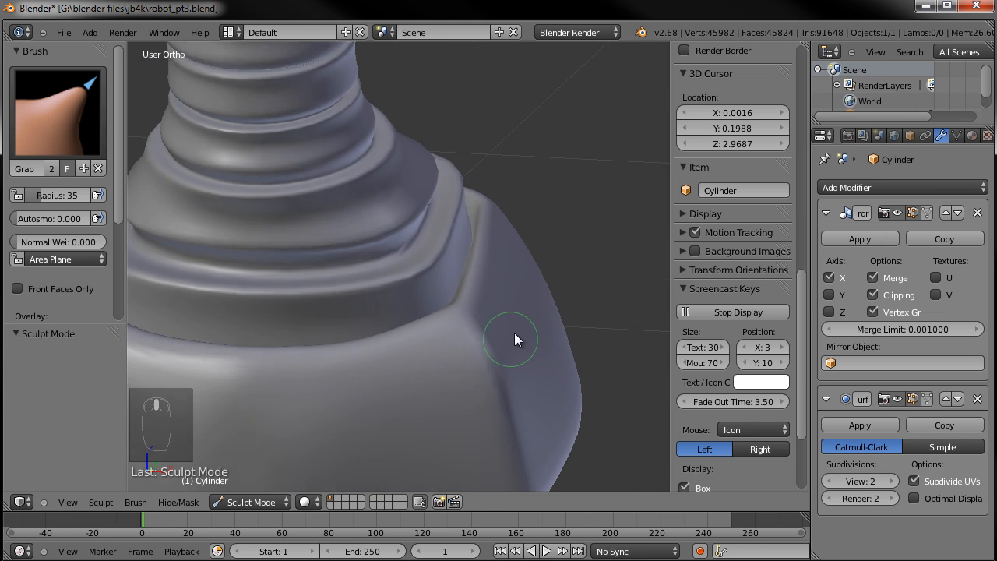
pyautogui.press('Tab')
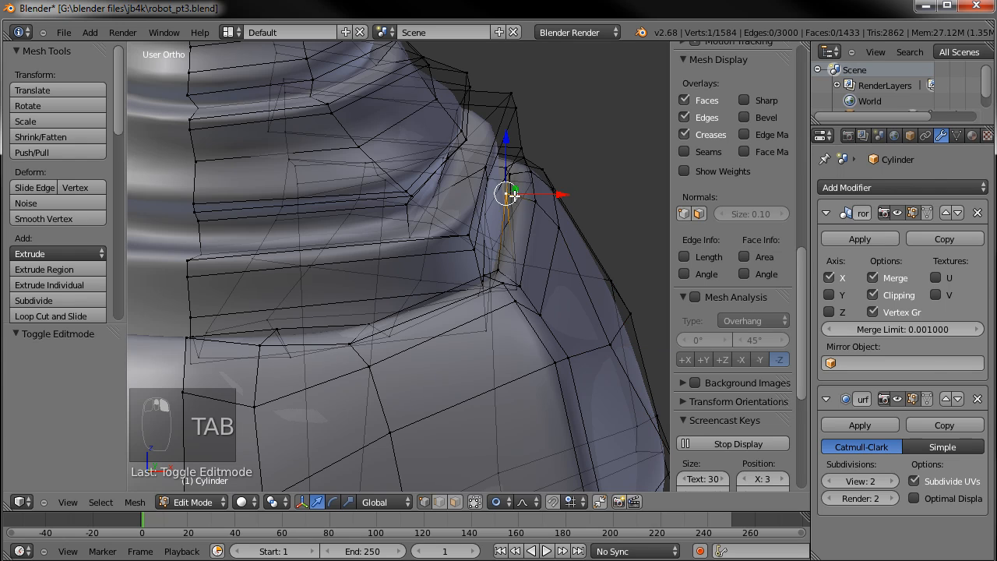
pyautogui.press('g')
pyautogui.click(509, 200)
pyautogui.press('g')
pyautogui.click(535, 205)
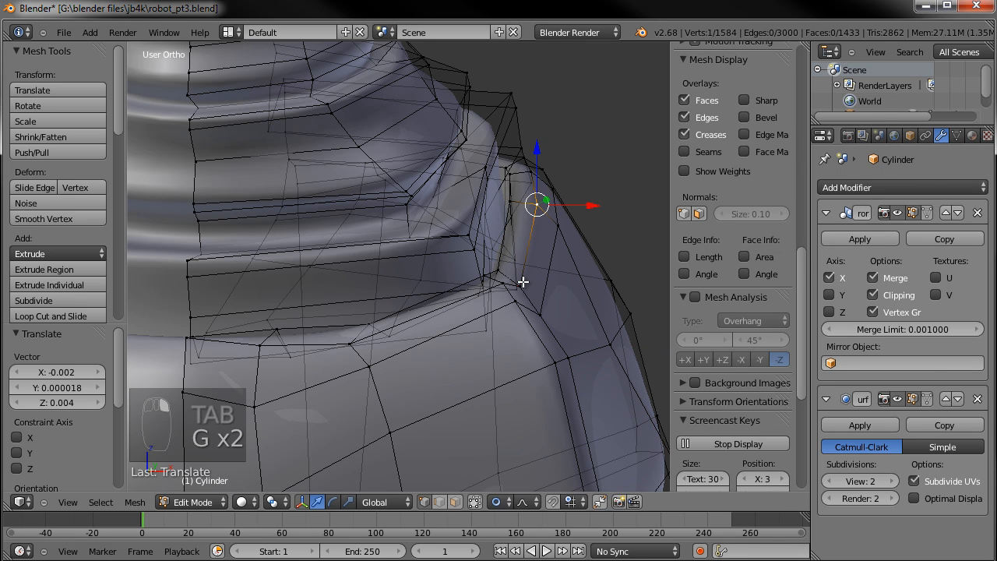
pyautogui.press('g')
pyautogui.click(524, 288)
# Delete the vertical edge loop beside the pelvis's front side corner and clear the selection
pyautogui.moveTo(574, 373); pyautogui.dragTo(461, 374, button='middle')
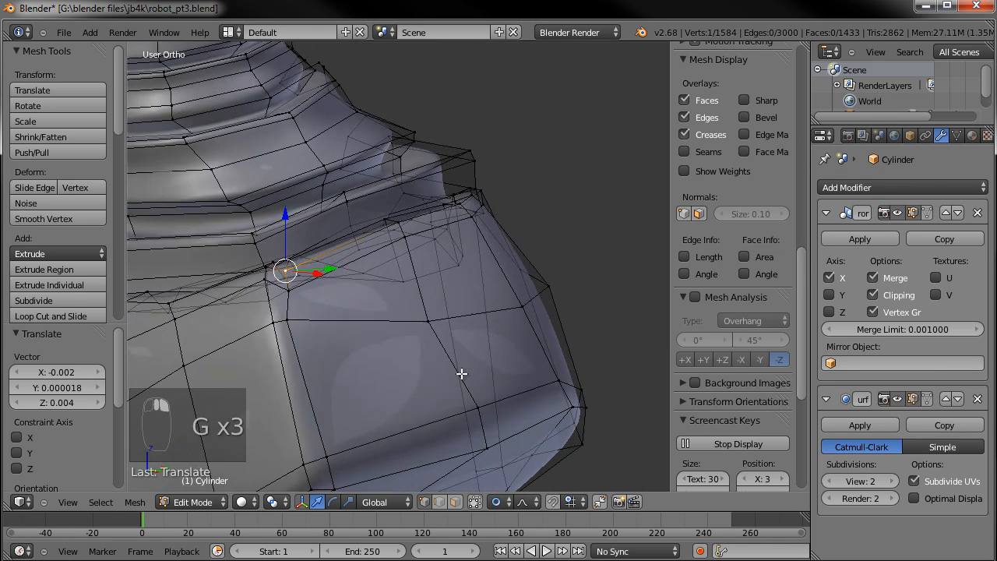
pyautogui.scroll(-5, 462, 374)
pyautogui.moveTo(407, 314); pyautogui.dragTo(409, 345, button='middle')
pyautogui.scroll(2, 409, 345)
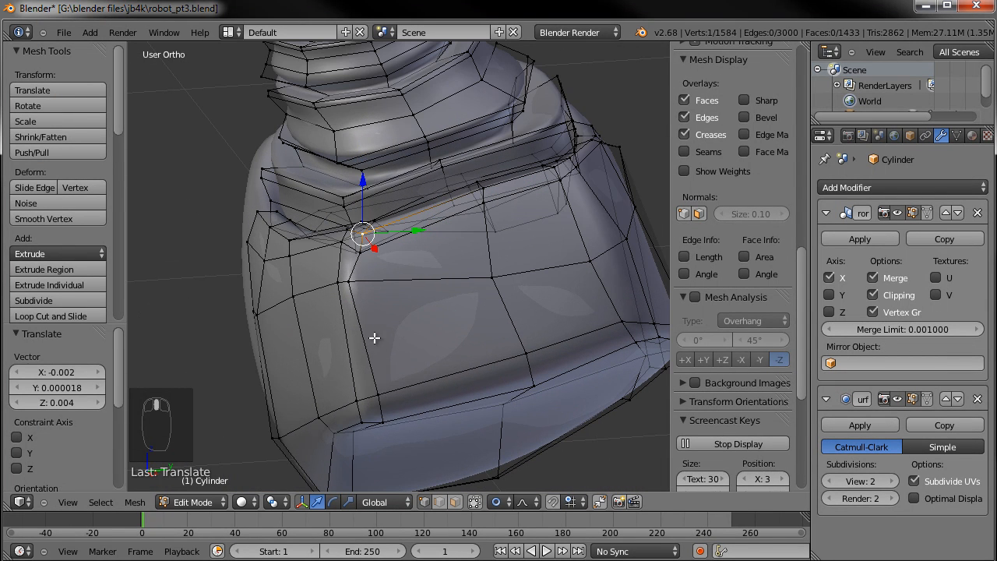
pyautogui.keyDown('alt'); pyautogui.rightClick(375, 339); pyautogui.keyUp('alt')
pyautogui.scroll(-1, 419, 386)
pyautogui.moveTo(542, 292); pyautogui.dragTo(484, 250, button='middle')
pyautogui.moveTo(451, 335); pyautogui.dragTo(420, 324, button='middle')
pyautogui.moveTo(361, 285); pyautogui.dragTo(387, 300, button='middle')
pyautogui.scroll(2, 400, 296)
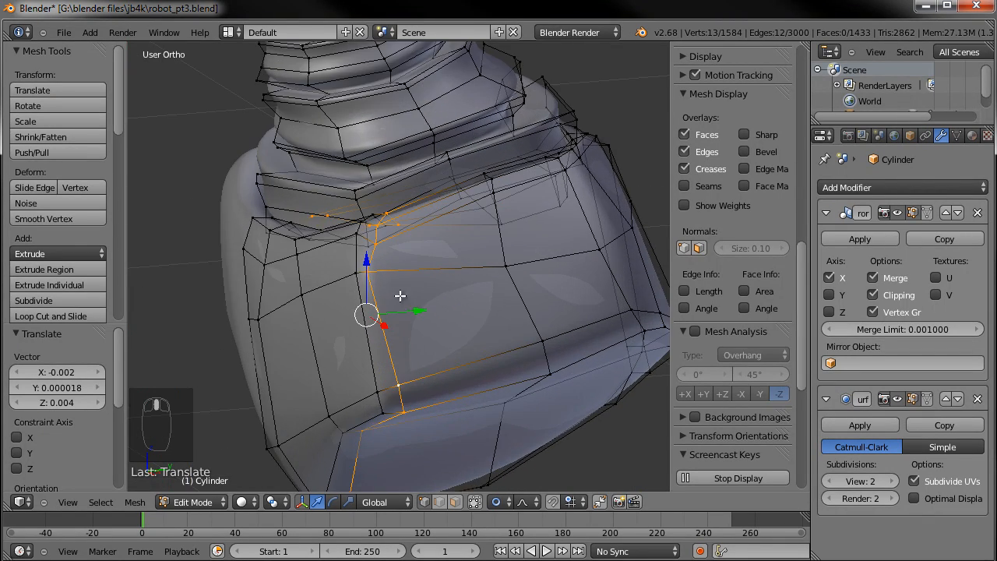
pyautogui.press('x')
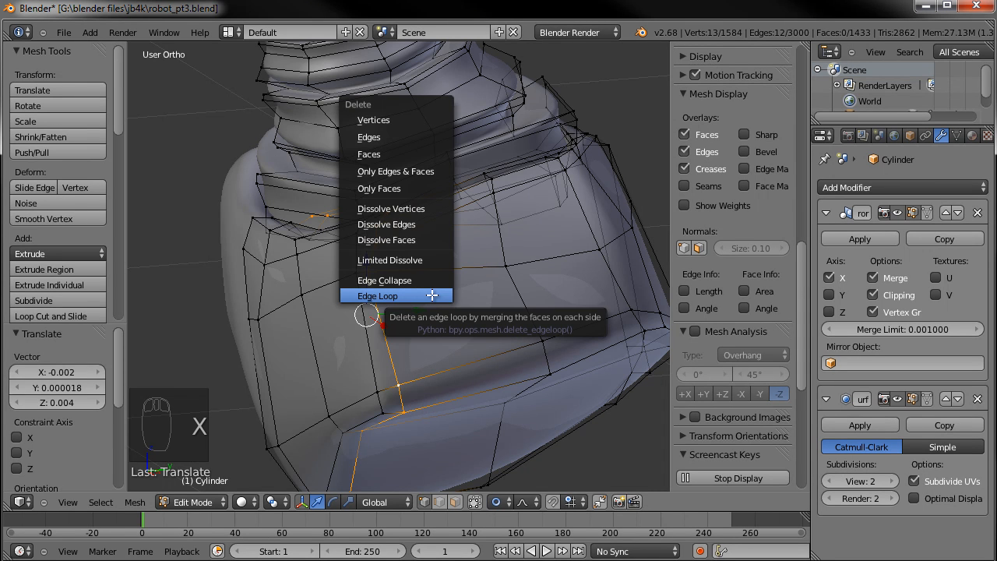
pyautogui.click(432, 295)
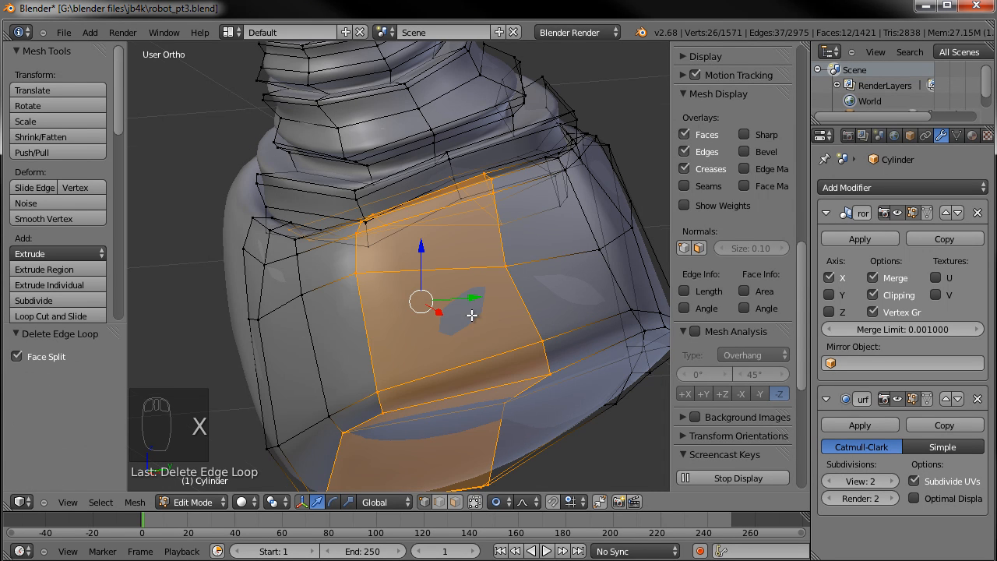
pyautogui.press('a')
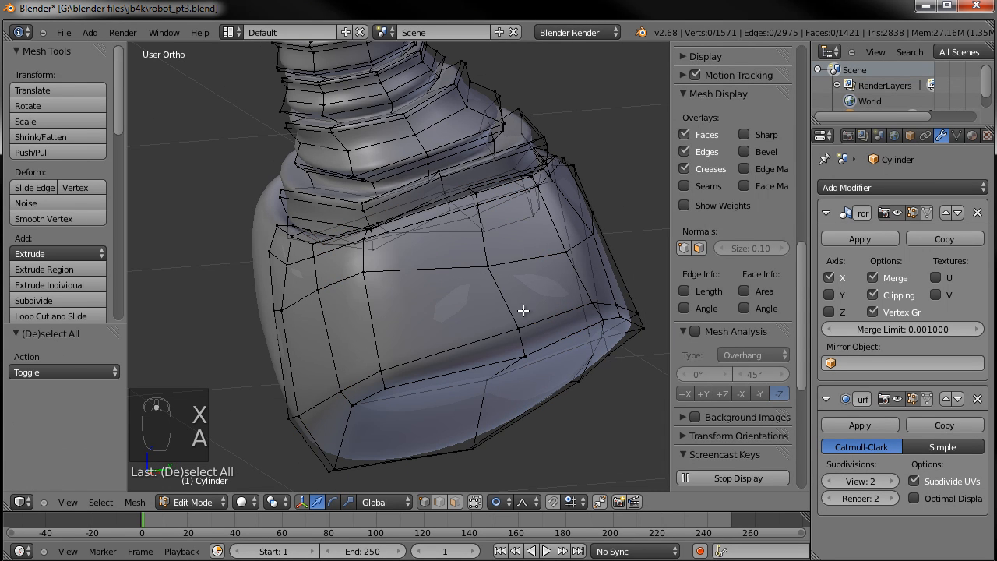
# Delete the edge loop that runs down the pelvis's side and across its underside, and clear the selection
pyautogui.moveTo(523, 309); pyautogui.dragTo(421, 269, button='middle')
pyautogui.keyDown('alt'); pyautogui.rightClick(430, 263); pyautogui.keyUp('alt')
pyautogui.press('x')
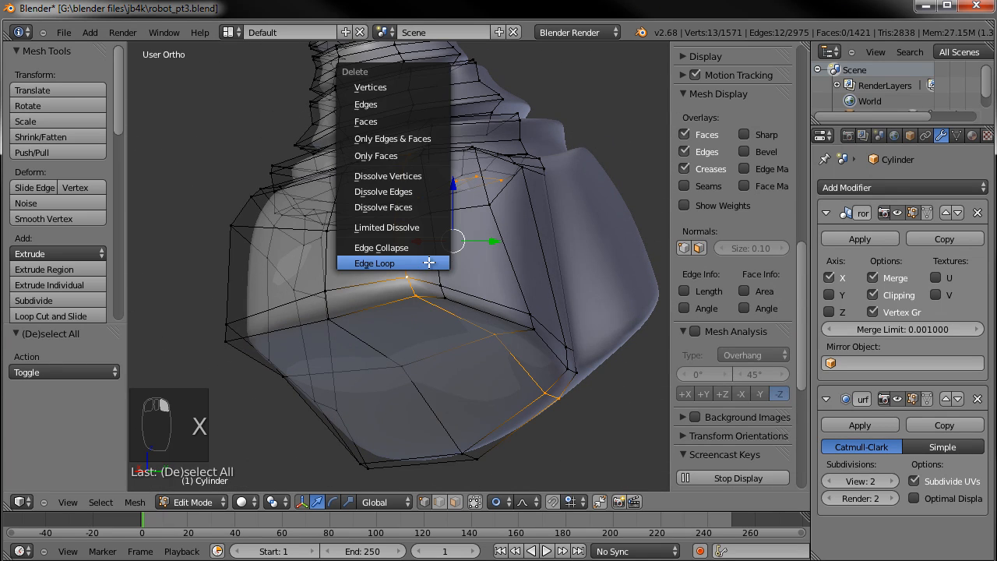
pyautogui.click(430, 262)
pyautogui.press('a')
pyautogui.moveTo(447, 281); pyautogui.dragTo(416, 337, button='middle')
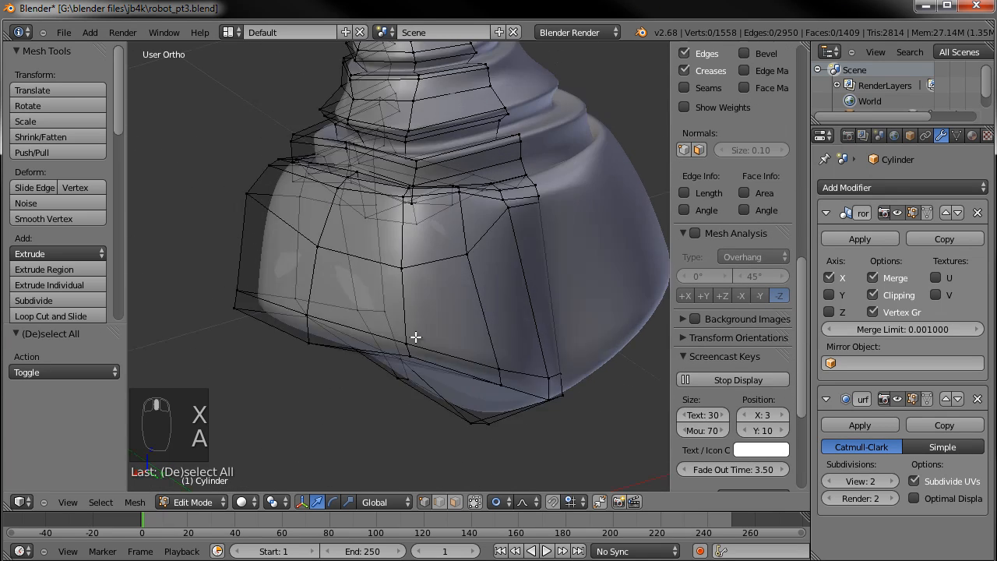
# Delete the vertical edge loop between the pelvis's back corner and its centre line, and clear the selection
pyautogui.scroll(3, 416, 337)
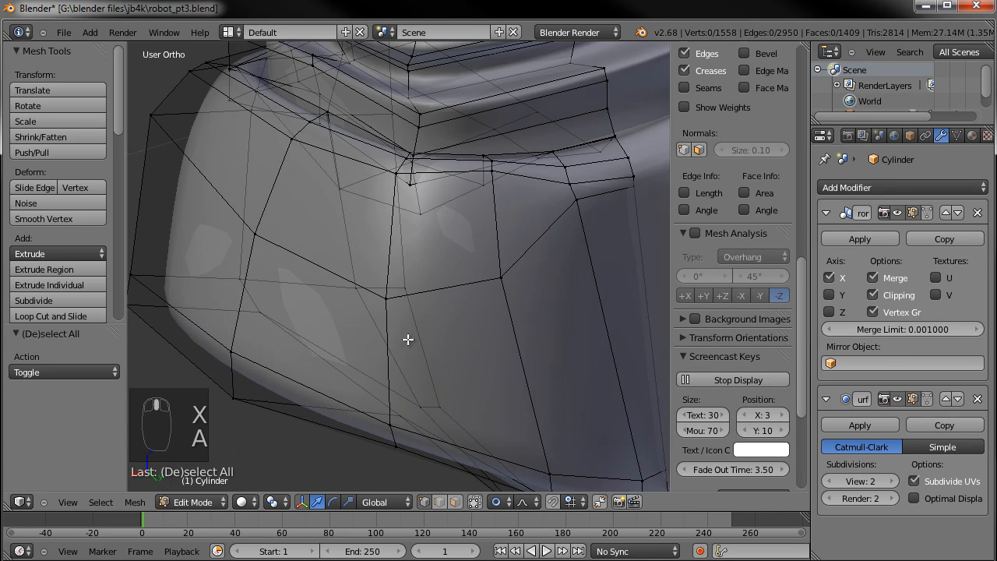
pyautogui.moveTo(459, 299); pyautogui.dragTo(426, 307, button='middle')
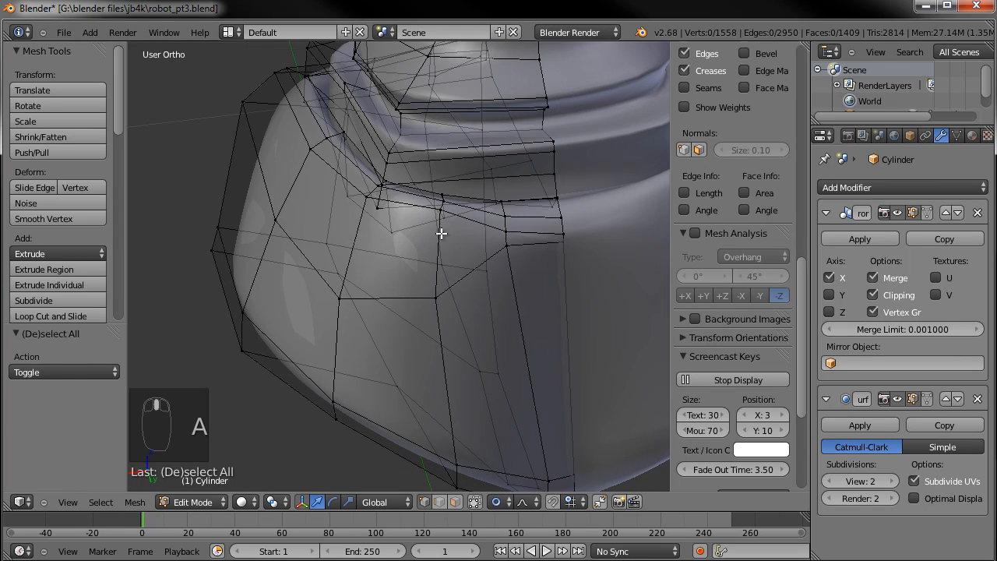
pyautogui.keyDown('alt'); pyautogui.rightClick(437, 336); pyautogui.keyUp('alt')
pyautogui.keyDown('alt'); pyautogui.rightClick(443, 333); pyautogui.keyUp('alt')
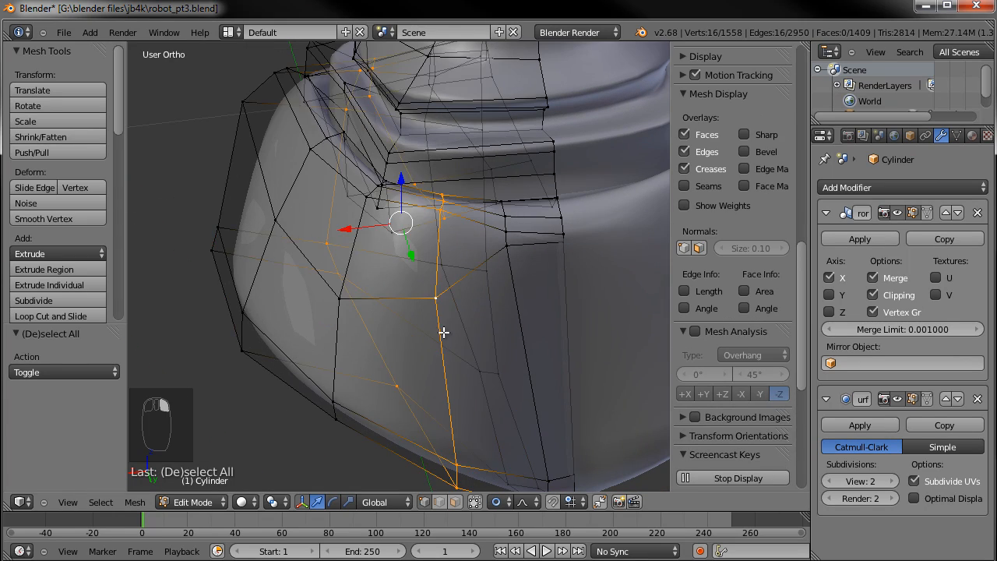
pyautogui.scroll(-2, 443, 362)
pyautogui.moveTo(453, 338); pyautogui.dragTo(429, 375, button='middle')
pyautogui.press('x')
pyautogui.click(555, 309)
pyautogui.press('a')
pyautogui.scroll(5, 408, 271)
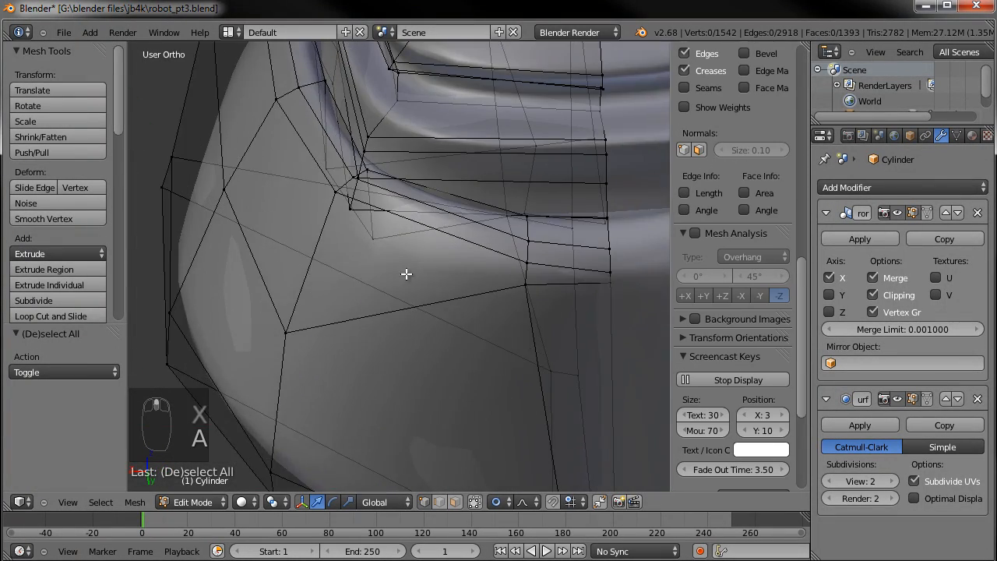
# Move three rim vertices at the back corner 0.016 in X, 0.004 in Y and -0.001 in Z
pyautogui.rightClick(355, 228)
pyautogui.keyDown('shift'); pyautogui.rightClick(339, 233); pyautogui.keyUp('shift')
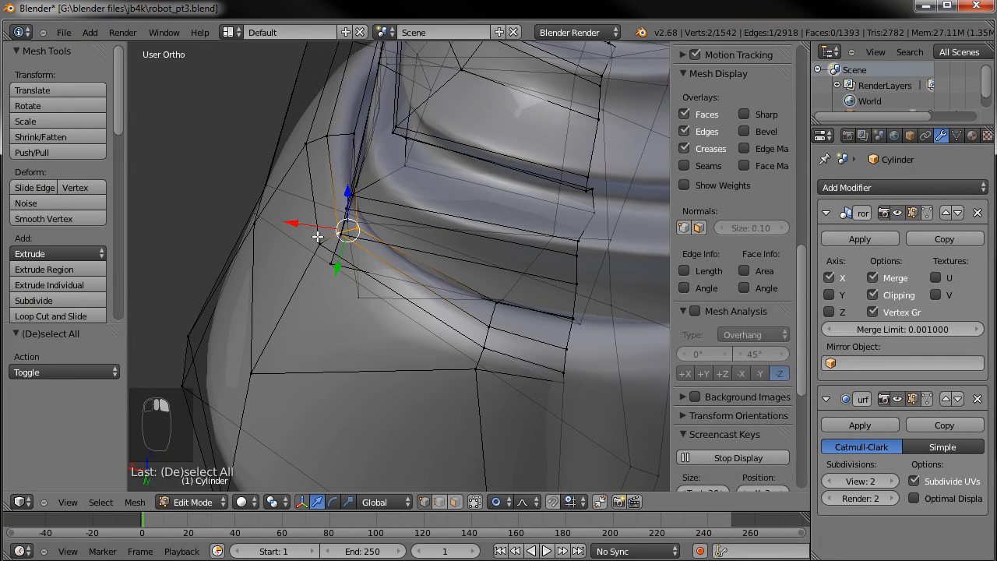
pyautogui.keyDown('shift'); pyautogui.rightClick(319, 243); pyautogui.keyUp('shift')
pyautogui.press('g')
pyautogui.click(371, 249)
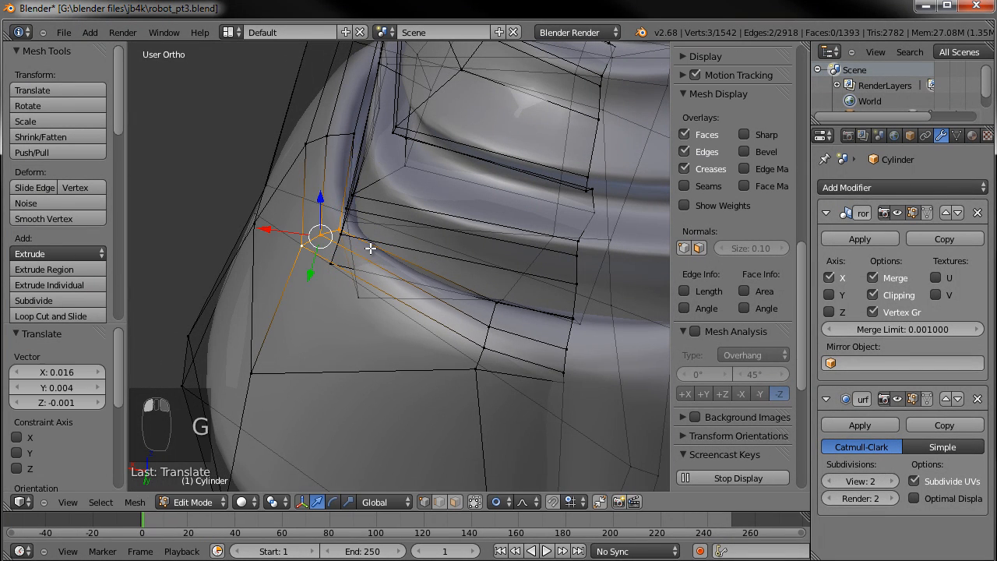
# Move the corner vertex below the back rim -0.016 in X, -0.021 in Y and 0.051 in Z
pyautogui.moveTo(369, 247); pyautogui.dragTo(361, 193, button='middle')
pyautogui.rightClick(232, 259)
pyautogui.press('g')
pyautogui.click(256, 203)
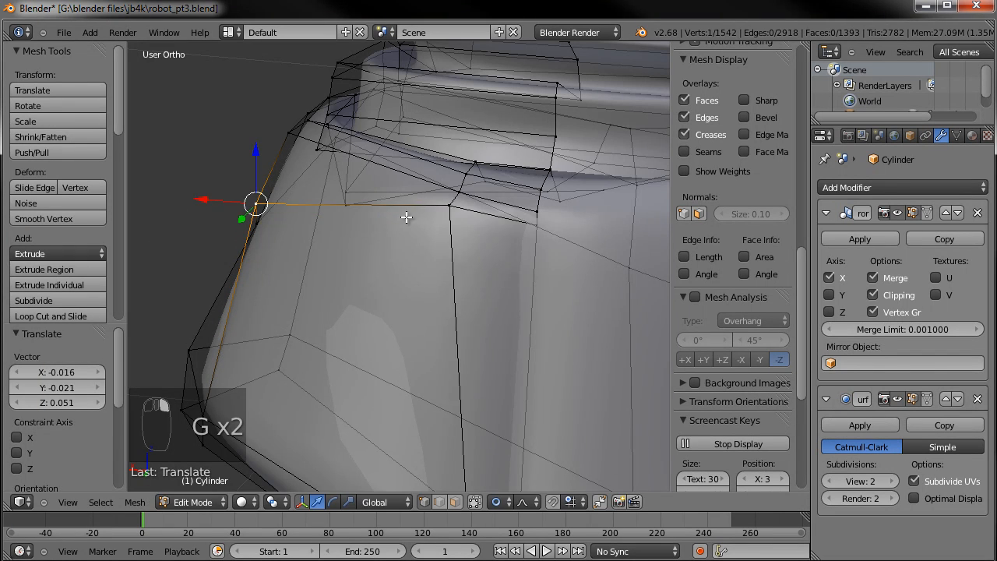
# Lower the back-surface vertices between the corner and centre line with proportional editing off, including a -0.036 move in Z
pyautogui.press('g')
pyautogui.rightClick(471, 253)
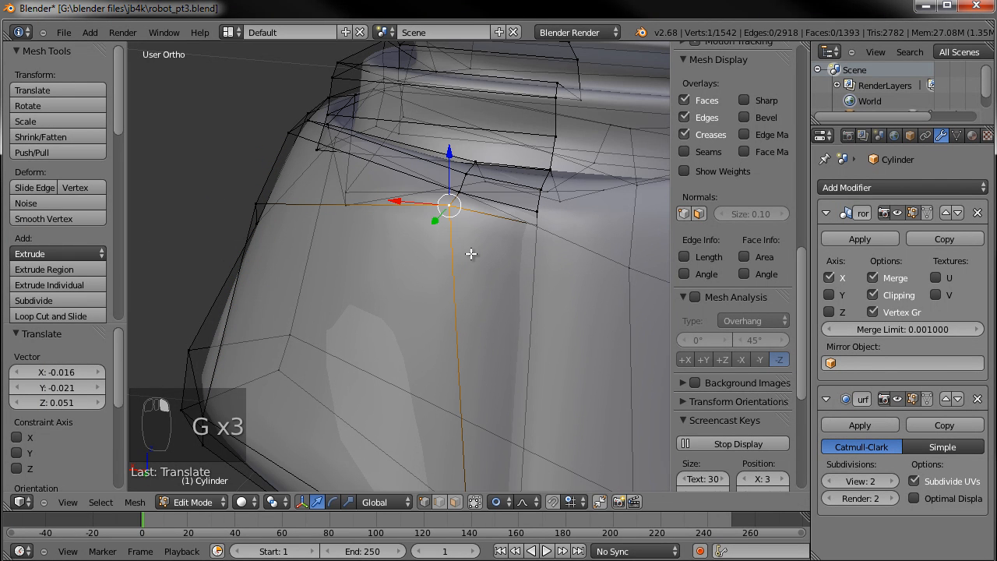
pyautogui.press('g')
pyautogui.click(532, 270)
pyautogui.press('g')
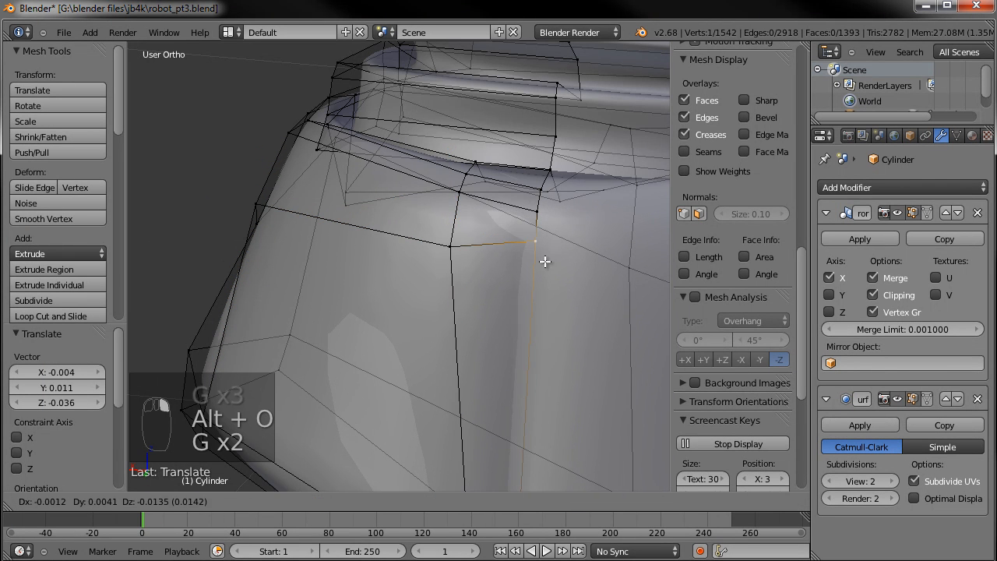
# Reposition the side vertices below the rim, moving the last one -0.015 in X, 0.004 in Y and 0.019 in Z
pyautogui.press('g')
pyautogui.click(268, 208)
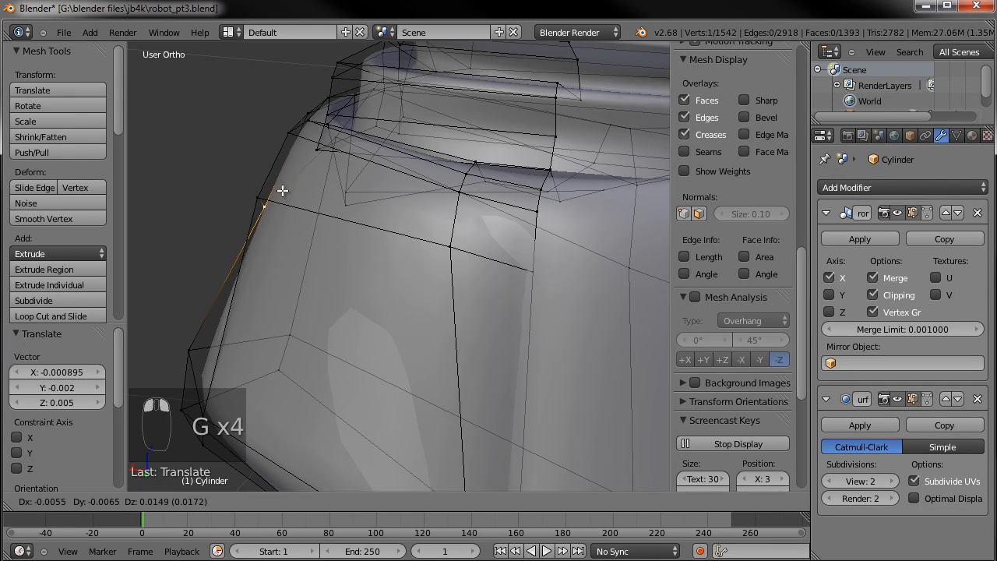
pyautogui.moveTo(271, 199); pyautogui.dragTo(384, 272, button='middle')
pyautogui.press('g')
pyautogui.click(323, 282)
# Adjust the inner rim vertices at the front corner, ending with a move of 0.004 in X, 0.010 in Y and 0.006 in Z
pyautogui.moveTo(324, 282); pyautogui.dragTo(480, 325, button='middle')
pyautogui.moveTo(432, 193); pyautogui.dragTo(365, 280, button='middle')
pyautogui.press('g')
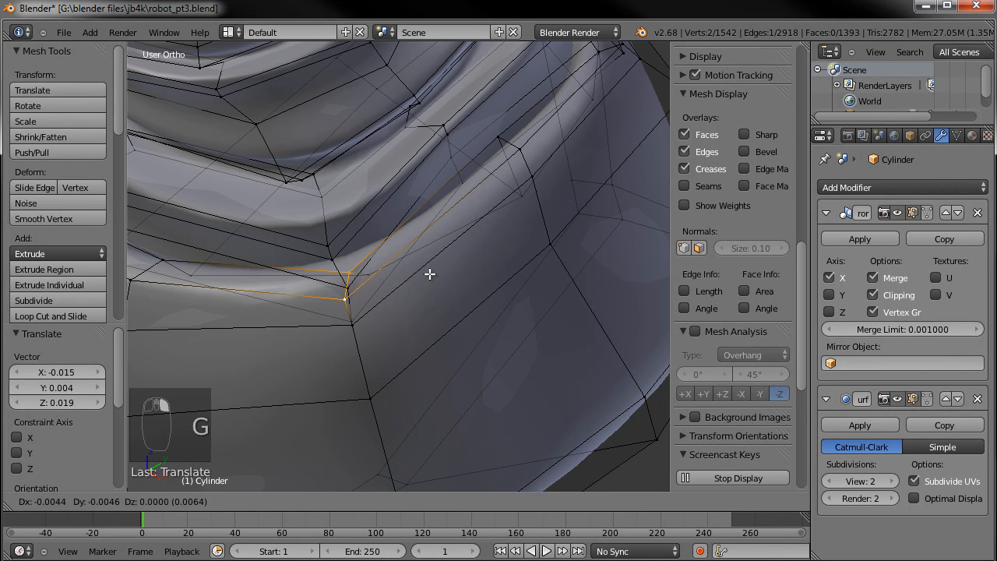
pyautogui.press('g')
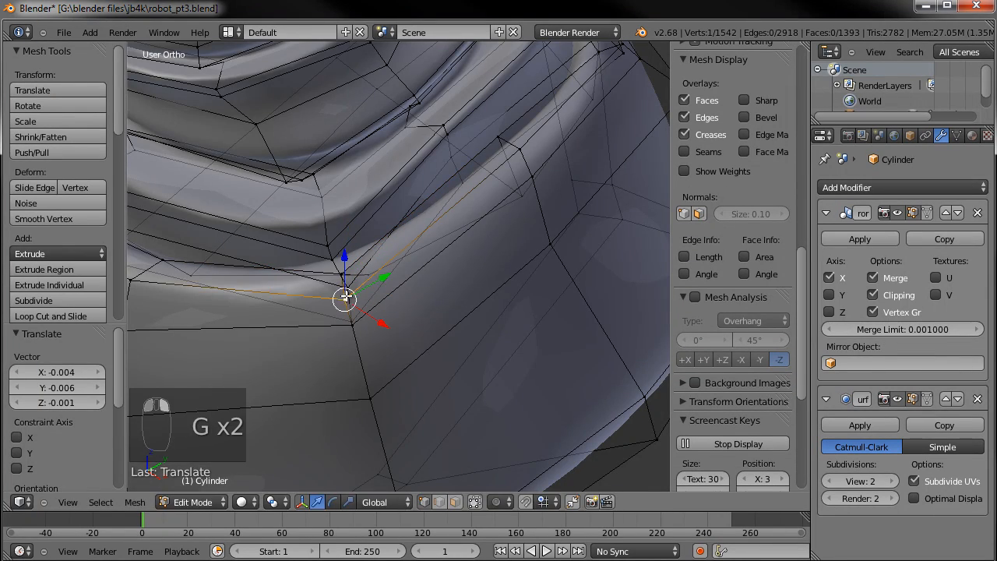
pyautogui.moveTo(345, 299); pyautogui.dragTo(466, 265, button='middle')
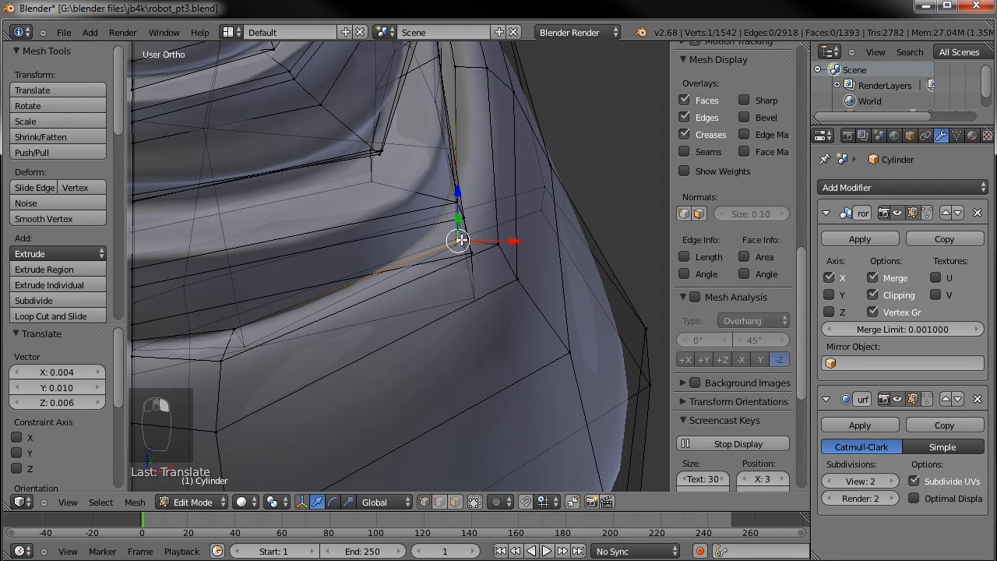
# Select three rim vertices at the front corner and move them, finishing with -0.002 in X, -0.011 in Y and -0.005 in Z
pyautogui.keyDown('shift'); pyautogui.rightClick(495, 247); pyautogui.keyUp('shift')
pyautogui.keyDown('shift'); pyautogui.rightClick(517, 281); pyautogui.keyUp('shift')
pyautogui.press('g')
pyautogui.moveTo(523, 299); pyautogui.dragTo(483, 334, button='middle')
pyautogui.press('g')
pyautogui.click(477, 341)
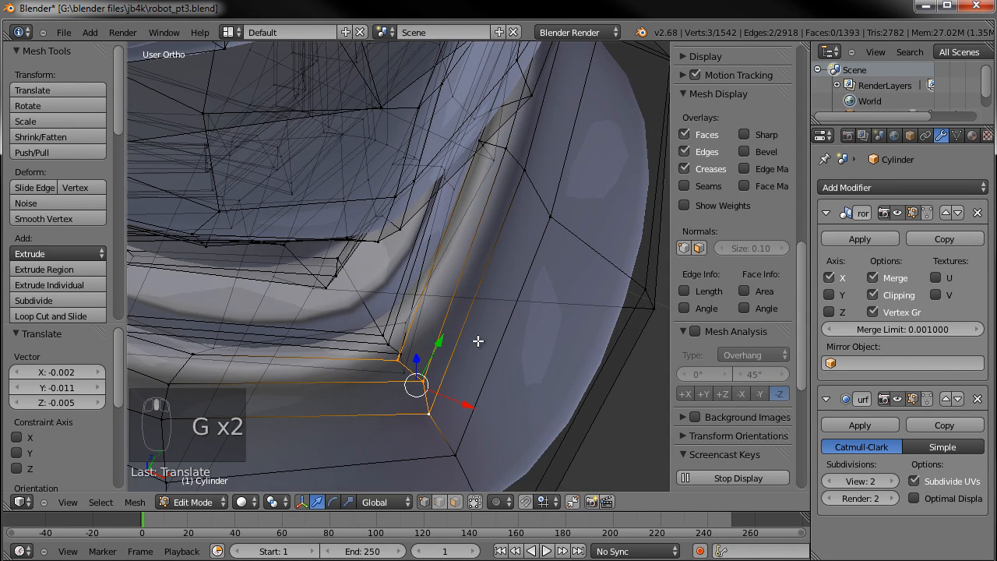
# Shift front rim vertices forward along Y by -0.009, and those at the centre line by -0.012
pyautogui.rightClick(436, 367)
pyautogui.moveTo(445, 339); pyautogui.dragTo(448, 397)
pyautogui.moveTo(402, 389); pyautogui.dragTo(299, 250, button='middle')
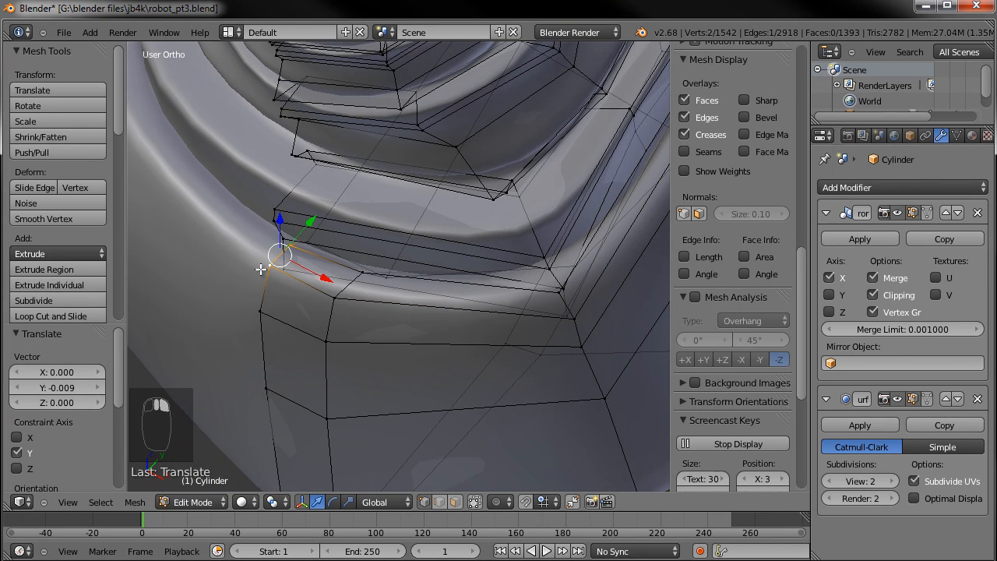
pyautogui.keyDown('shift'); pyautogui.rightClick(290, 245); pyautogui.keyUp('shift')
pyautogui.press('g')
pyautogui.press('y')
pyautogui.click(318, 268)
# Slide three front rim vertices next to the centre line along X, and move the vertex below them about 0.02 in X
pyautogui.rightClick(335, 333)
pyautogui.keyDown('shift'); pyautogui.rightClick(355, 300); pyautogui.keyUp('shift')
pyautogui.moveTo(371, 319); pyautogui.dragTo(391, 327)
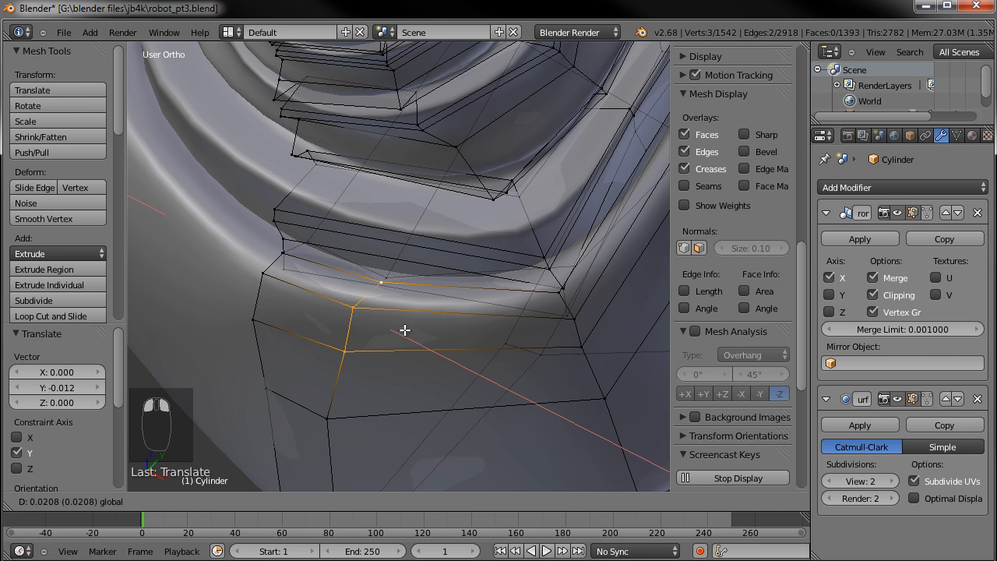
pyautogui.click(412, 326)
pyautogui.rightClick(327, 419)
pyautogui.press('g')
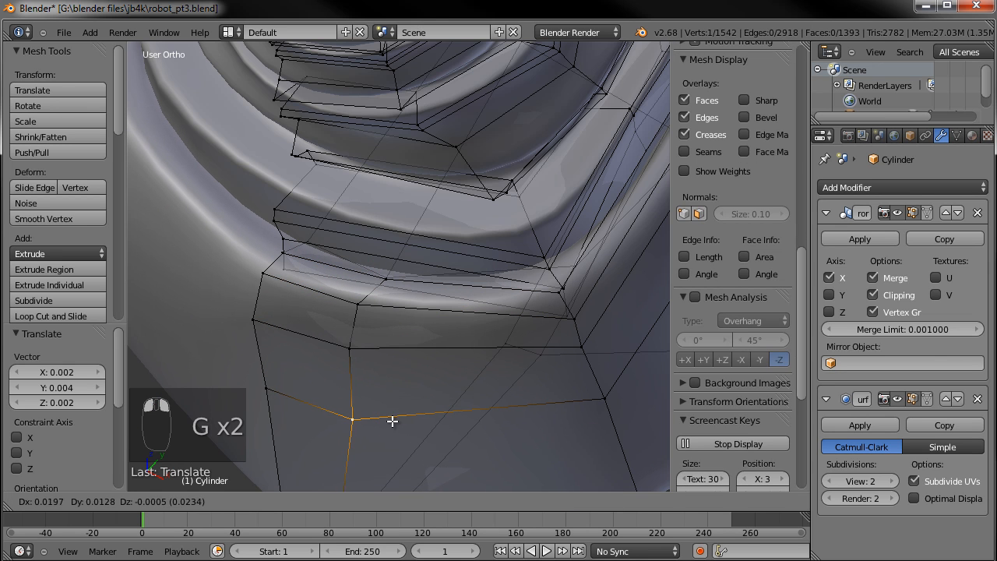
pyautogui.click(391, 421)
# Check the smooth pelvis outside edit mode and raise two back rim vertices at the centre line
pyautogui.scroll(-5, 420, 402)
pyautogui.press('Tab')
pyautogui.moveTo(487, 309)
pyautogui.mouseDown(button='middle')
pyautogui.moveTo(504, 300)
pyautogui.moveTo(358, 295)
pyautogui.moveTo(239, 322)
pyautogui.moveTo(261, 327)
pyautogui.mouseUp(button='middle')
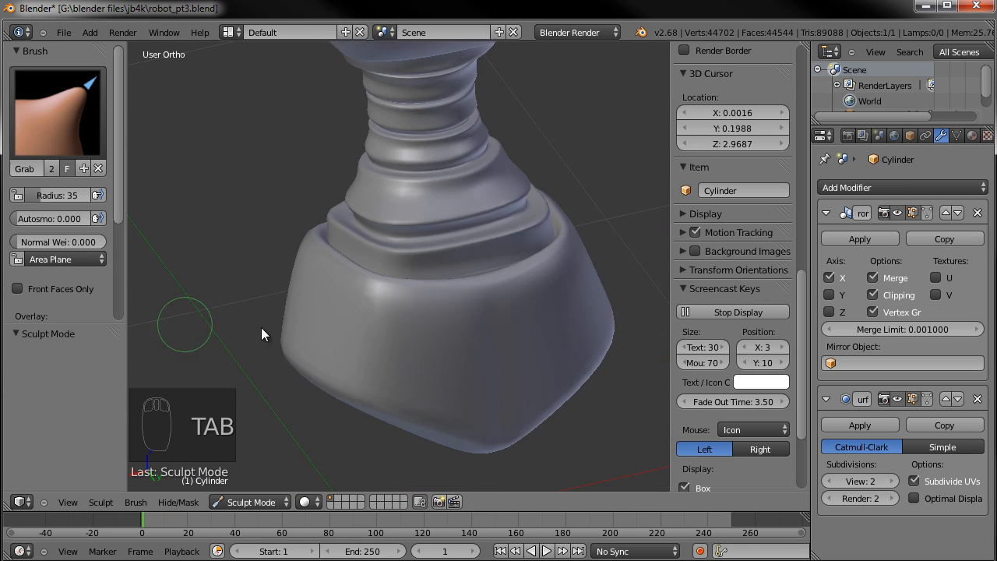
pyautogui.scroll(3, 463, 343)
pyautogui.moveTo(463, 343); pyautogui.dragTo(410, 351, button='middle')
pyautogui.press('Tab')
pyautogui.scroll(2, 470, 401)
pyautogui.moveTo(458, 397)
pyautogui.keyDown('shift'); pyautogui.mouseDown(button='middle')
pyautogui.moveTo(447, 340)
pyautogui.moveTo(420, 352)
pyautogui.mouseUp(button='middle'); pyautogui.keyUp('shift')
pyautogui.keyDown('shift'); pyautogui.rightClick(450, 271); pyautogui.keyUp('shift')
pyautogui.press('g')
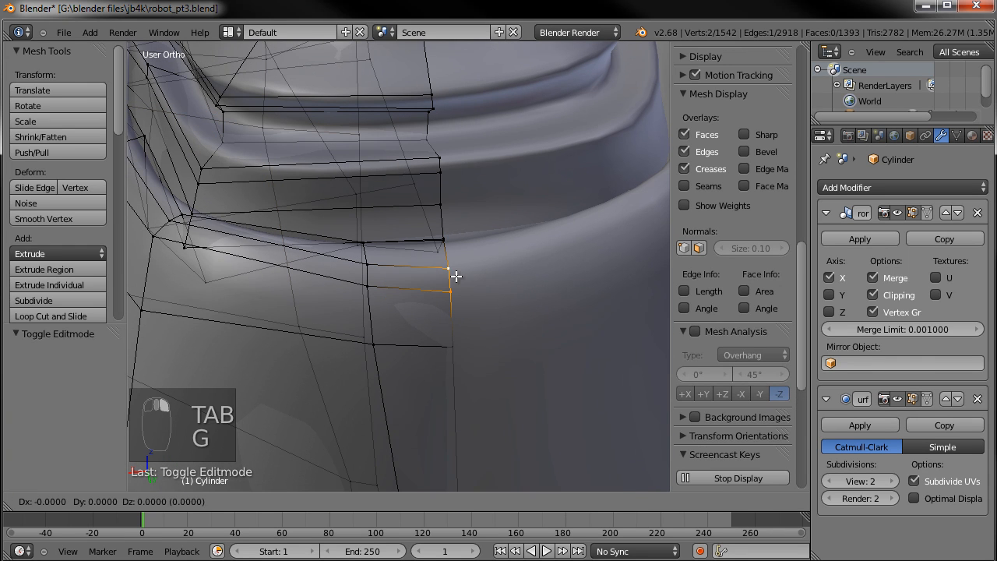
pyautogui.click(457, 269)
# Move the neighbouring pair of back rim vertices -0.004 in Y and 0.005 in Z
pyautogui.rightClick(381, 288)
pyautogui.keyDown('shift'); pyautogui.rightClick(376, 270); pyautogui.keyUp('shift')
pyautogui.press('g')
pyautogui.click(376, 261)
# Move the three back rim vertices next to the centre line -0.011 along Y
pyautogui.moveTo(378, 262); pyautogui.dragTo(418, 316, button='middle')
pyautogui.press('g')
pyautogui.press('y')
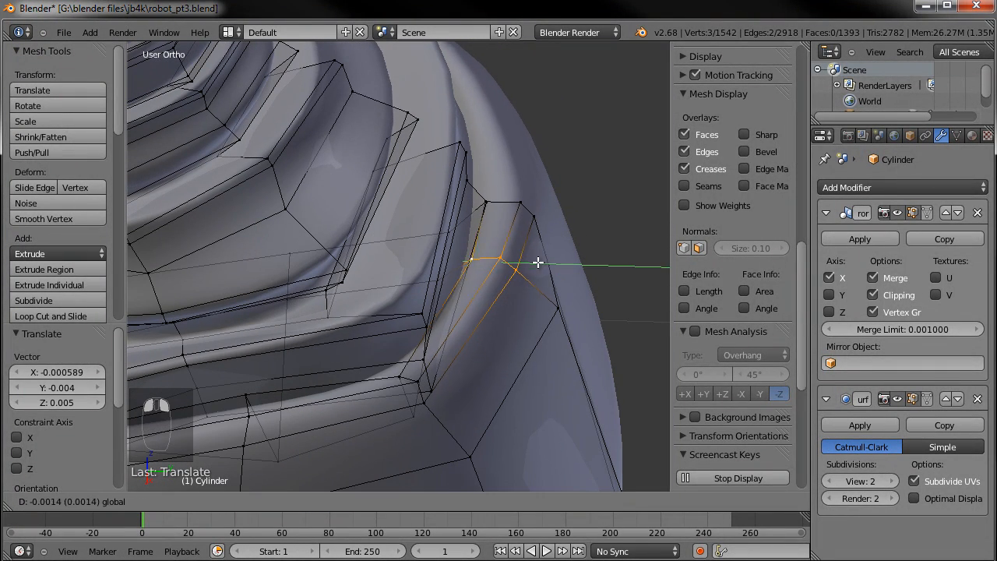
pyautogui.moveTo(532, 262); pyautogui.dragTo(531, 261)
# Move the three back rim vertices on the centre line -0.013 along Y, undoing a first attempt
pyautogui.rightClick(536, 215)
pyautogui.keyDown('shift'); pyautogui.rightClick(522, 204); pyautogui.keyUp('shift')
pyautogui.keyDown('shift'); pyautogui.rightClick(490, 202); pyautogui.keyUp('shift')
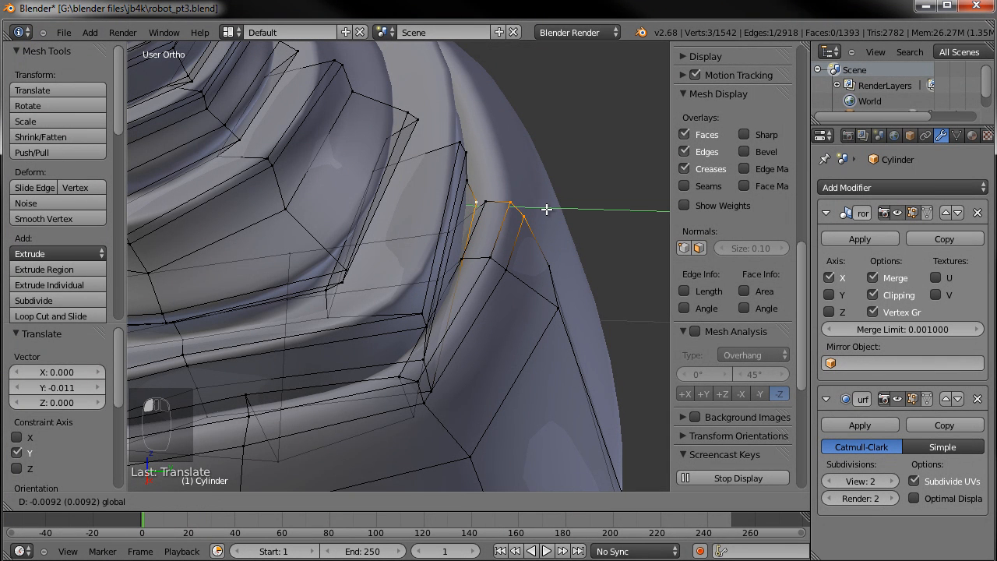
pyautogui.hotkey('ctrl', 'z')
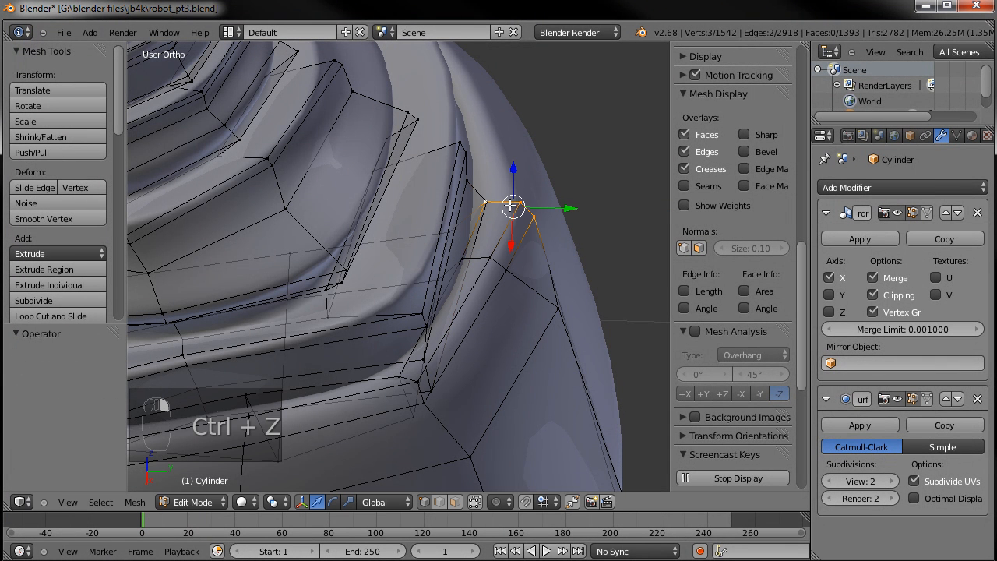
pyautogui.click(544, 206)
# Move the vertex below the back rim -0.008 in Y and the two outer centre-line rim vertices -0.007 in Y
pyautogui.rightClick(557, 311)
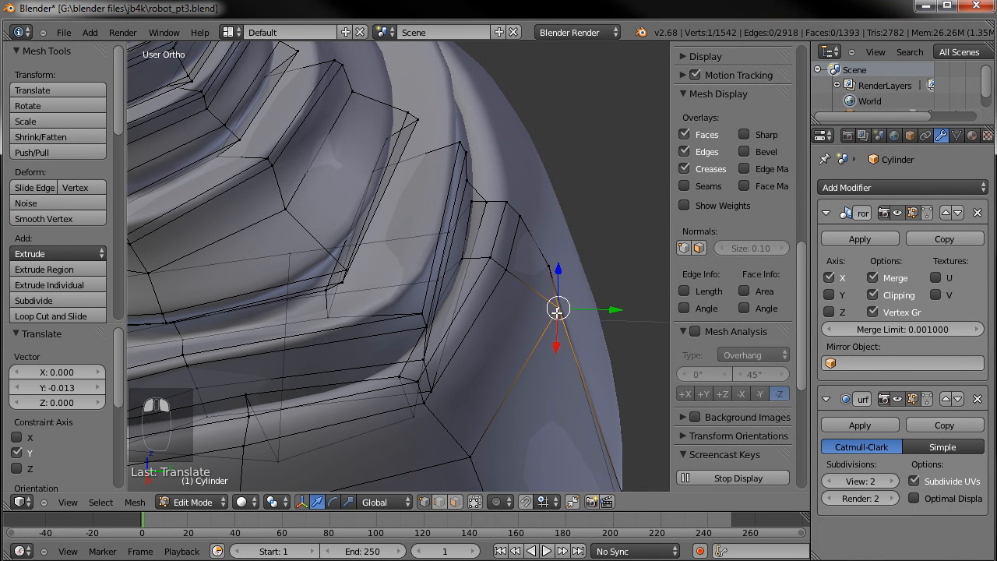
pyautogui.press('g')
pyautogui.click(547, 314)
pyautogui.keyDown('shift'); pyautogui.rightClick(510, 209); pyautogui.keyUp('shift')
pyautogui.keyDown('shift'); pyautogui.rightClick(495, 204); pyautogui.keyUp('shift')
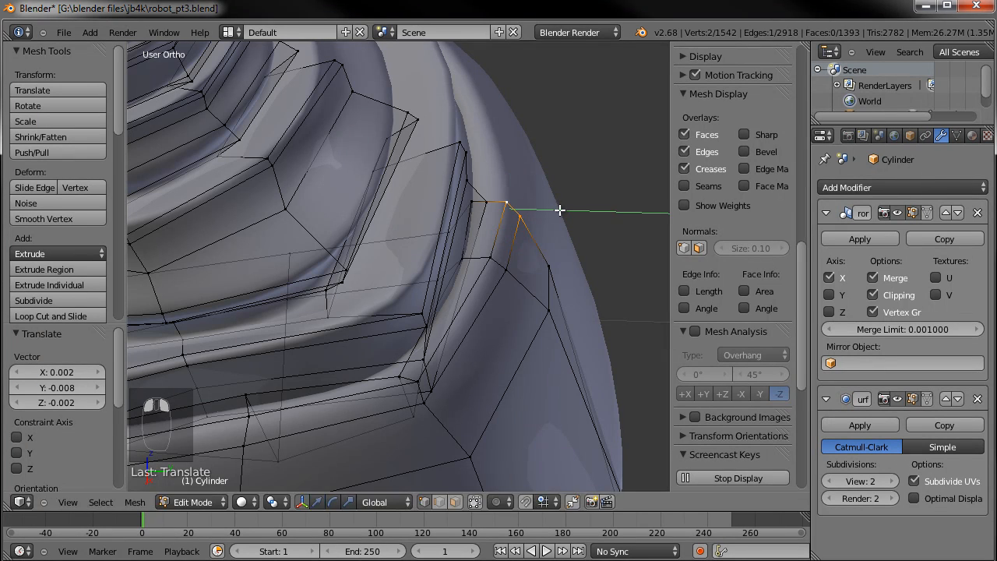
pyautogui.moveTo(553, 210); pyautogui.dragTo(551, 209)
pyautogui.rightClick(494, 261)
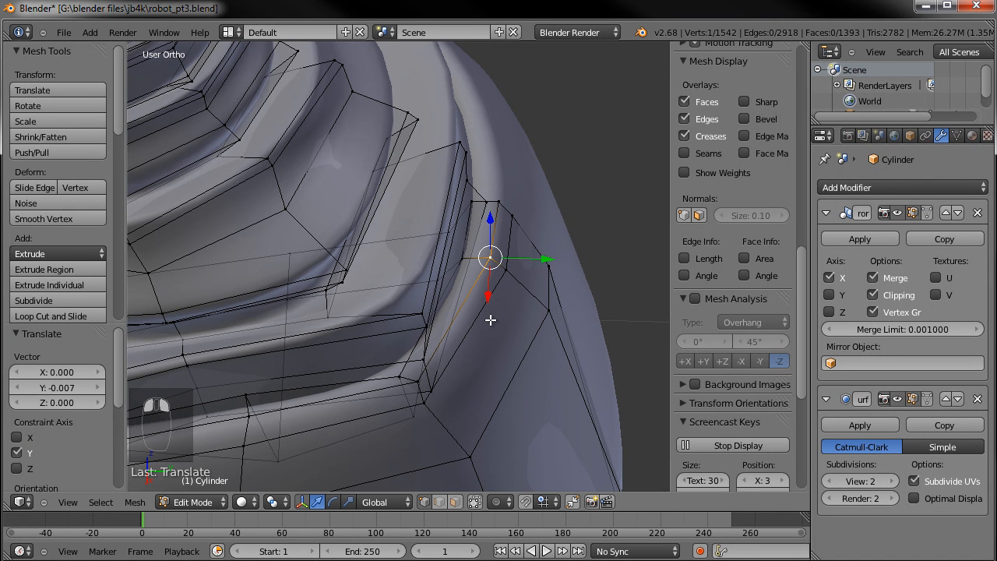
# Shift the three rim vertices at the back corner, finishing with -0.002 in X, 0.006 in Y and -0.001 in Z
pyautogui.rightClick(422, 384)
pyautogui.keyDown('shift'); pyautogui.rightClick(419, 395); pyautogui.keyUp('shift')
pyautogui.keyDown('shift'); pyautogui.rightClick(409, 386); pyautogui.keyUp('shift')
pyautogui.moveTo(466, 392); pyautogui.dragTo(484, 389)
pyautogui.moveTo(484, 388); pyautogui.dragTo(459, 341, button='middle')
pyautogui.press('g')
pyautogui.click(373, 363)
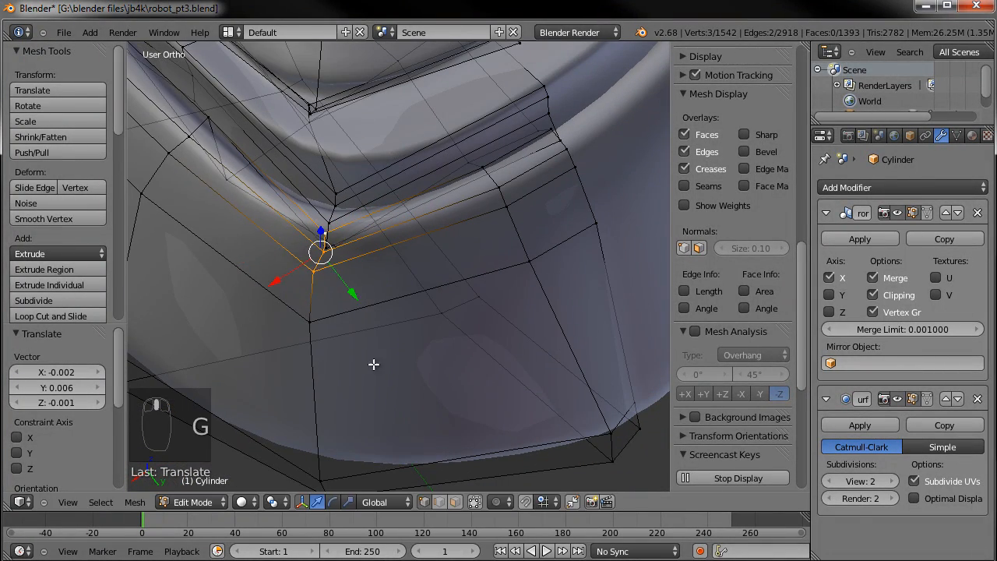
# Move the vertex below the back corner -0.005 in X and 0.006 in Y, and adjust the corner vertex above it
pyautogui.rightClick(321, 321)
pyautogui.press('g')
pyautogui.press('g')
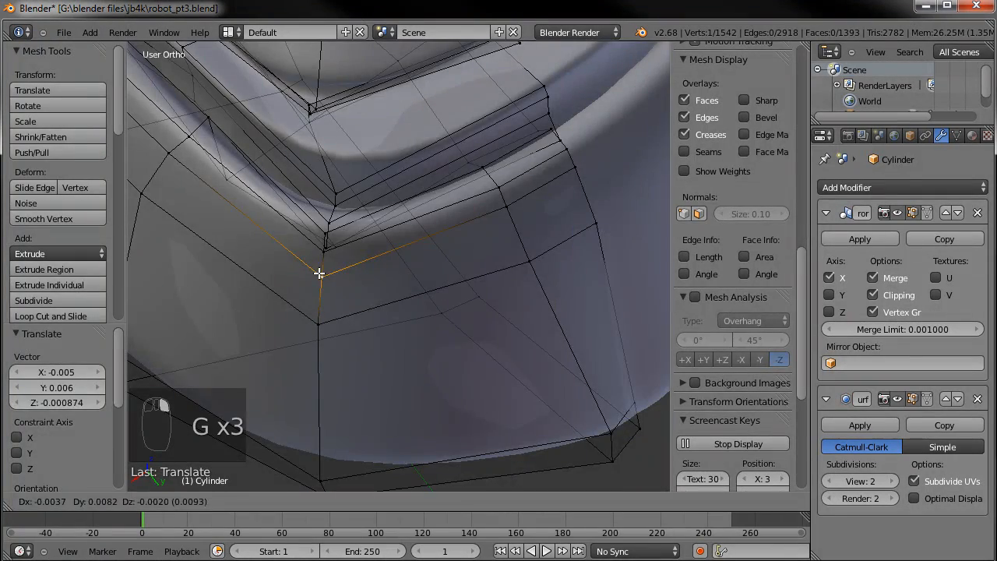
pyautogui.click(320, 276)
# Check the smooth pelvis outside edit mode and add an edge loop on its side, slid close to the front corner
pyautogui.scroll(-2, 472, 374)
pyautogui.moveTo(476, 378); pyautogui.dragTo(483, 350, button='middle')
pyautogui.scroll(-2, 483, 350)
pyautogui.press('Tab')
pyautogui.moveTo(330, 354); pyautogui.dragTo(503, 334, button='middle')
pyautogui.press('Tab')
pyautogui.hotkey('ctrl', 'r')
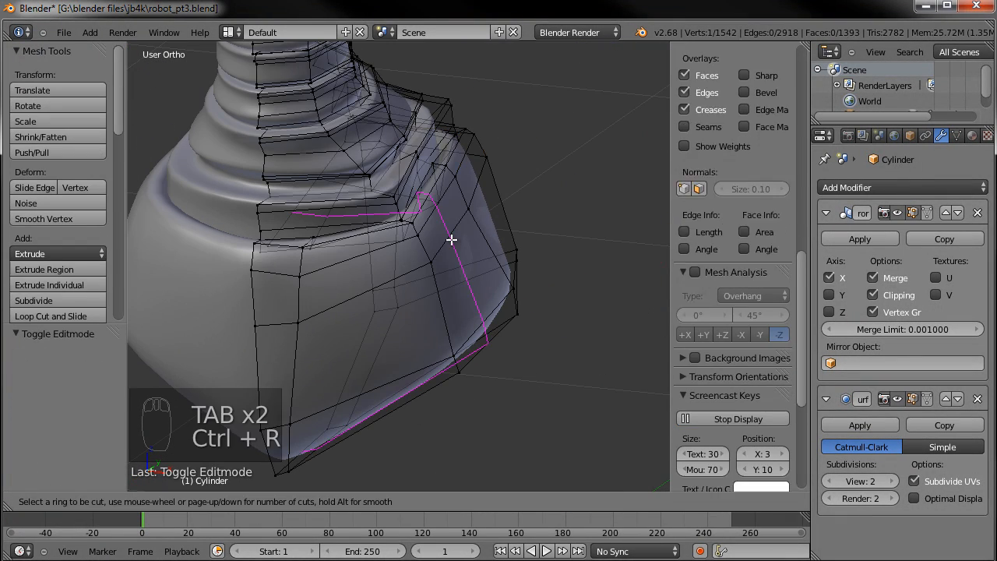
pyautogui.click(450, 238)
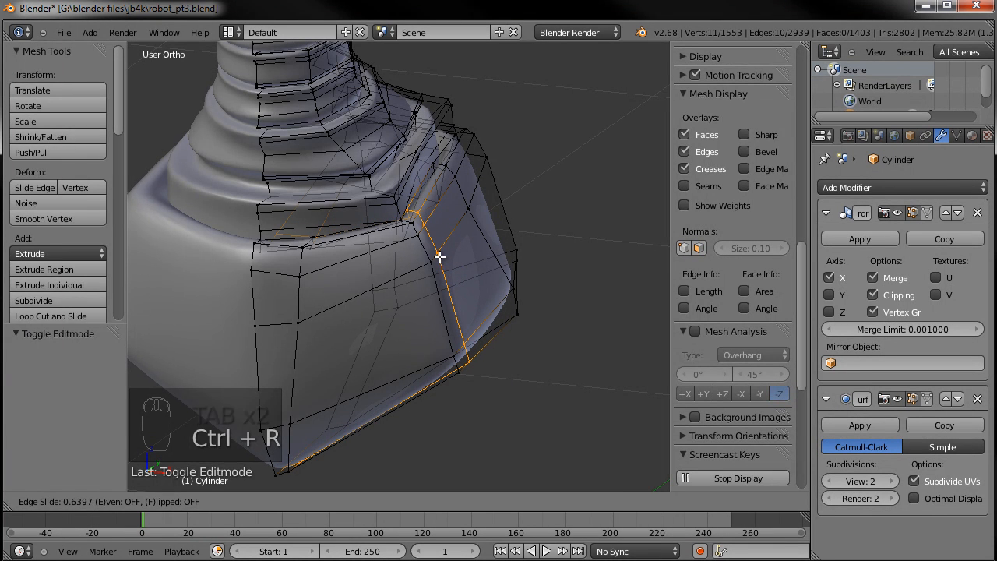
pyautogui.click(440, 256)
# Review the sharper front corner outside edit mode and add an edge loop on the side, slid close to the back corner
pyautogui.press('Tab')
pyautogui.scroll(-2, 491, 278)
pyautogui.moveTo(492, 278); pyautogui.dragTo(356, 288, button='middle')
pyautogui.press('Tab')
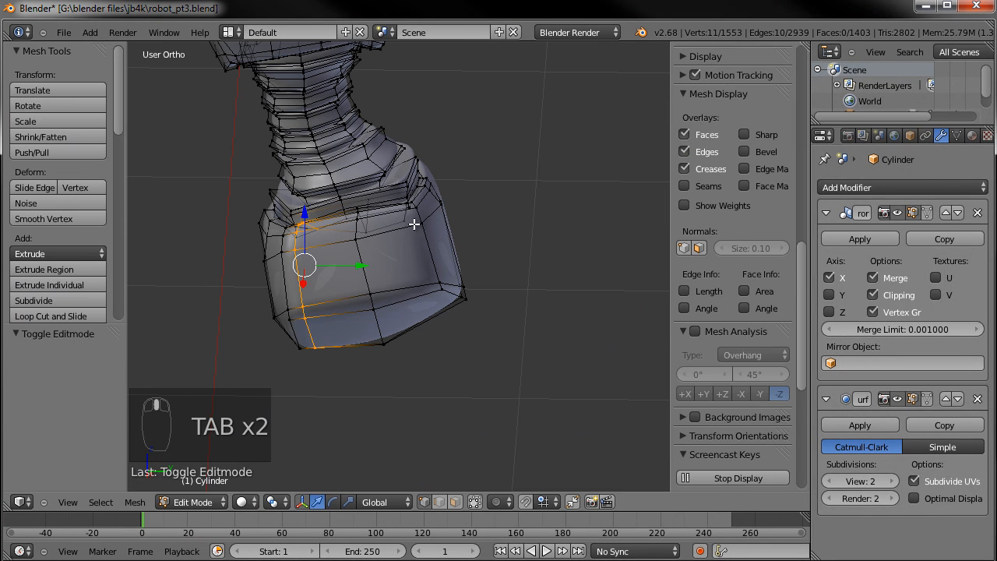
pyautogui.hotkey('ctrl', 'r')
pyautogui.click(404, 224)
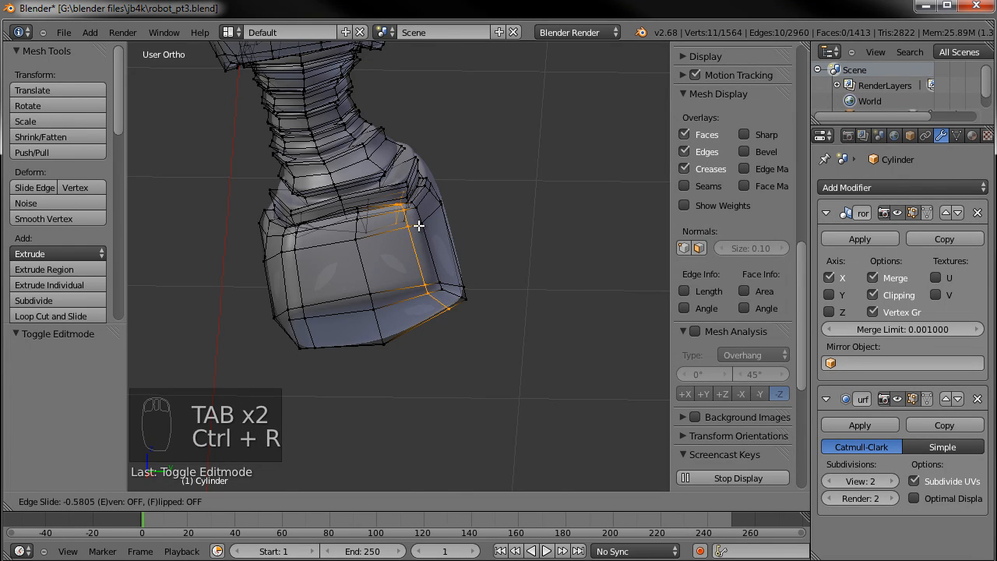
pyautogui.click(421, 224)
# Check the pelvis outside edit mode and add a vertical edge loop down the middle of its back face
pyautogui.press('Tab')
pyautogui.moveTo(426, 305)
pyautogui.mouseDown(button='middle')
pyautogui.moveTo(362, 274)
pyautogui.moveTo(313, 271)
pyautogui.moveTo(410, 280)
pyautogui.mouseUp(button='middle')
pyautogui.press('Tab')
pyautogui.scroll(2, 405, 286)
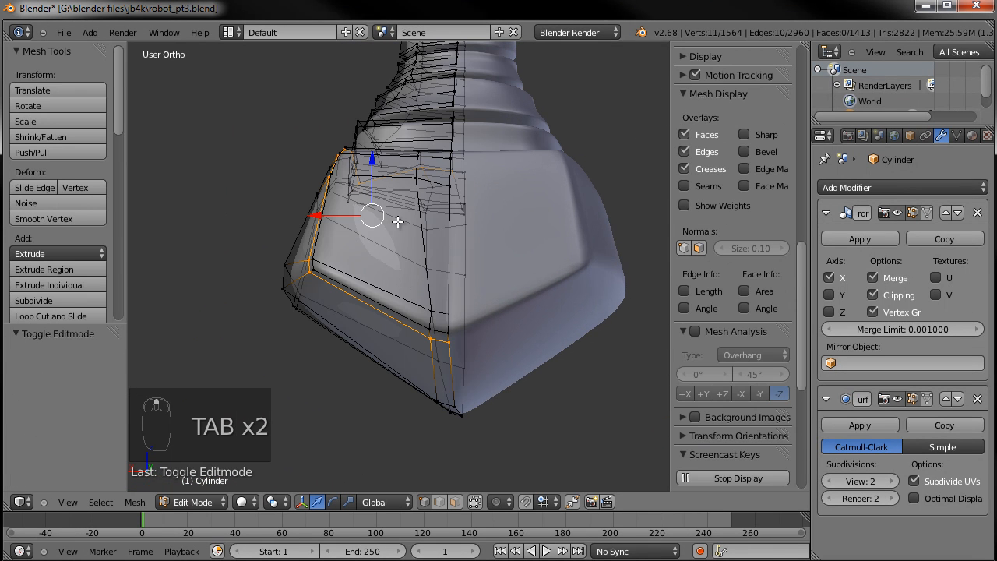
pyautogui.moveTo(398, 221); pyautogui.dragTo(409, 362, button='middle')
pyautogui.hotkey('ctrl', 'r')
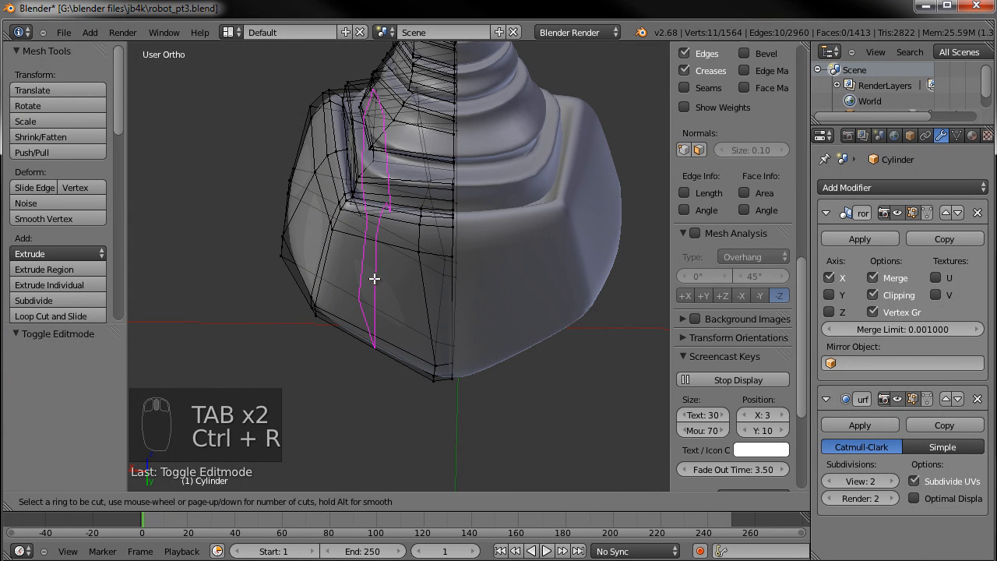
pyautogui.click(374, 279)
pyautogui.click(380, 286)
# Move the new loop's two vertices on the pelvis's back face 0.033 along Y
pyautogui.moveTo(373, 262); pyautogui.dragTo(367, 223, button='middle')
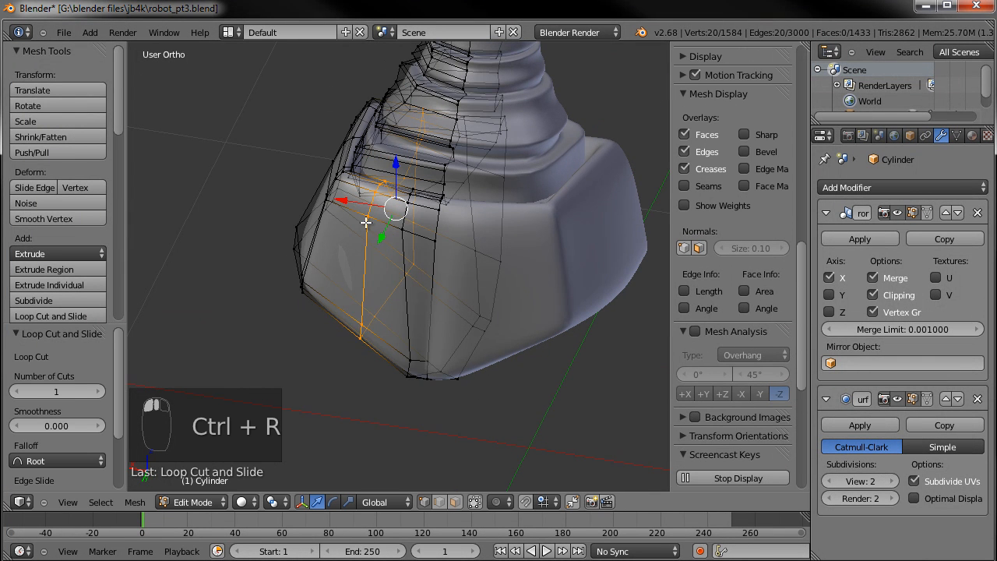
pyautogui.moveTo(392, 265); pyautogui.dragTo(330, 294, button='middle')
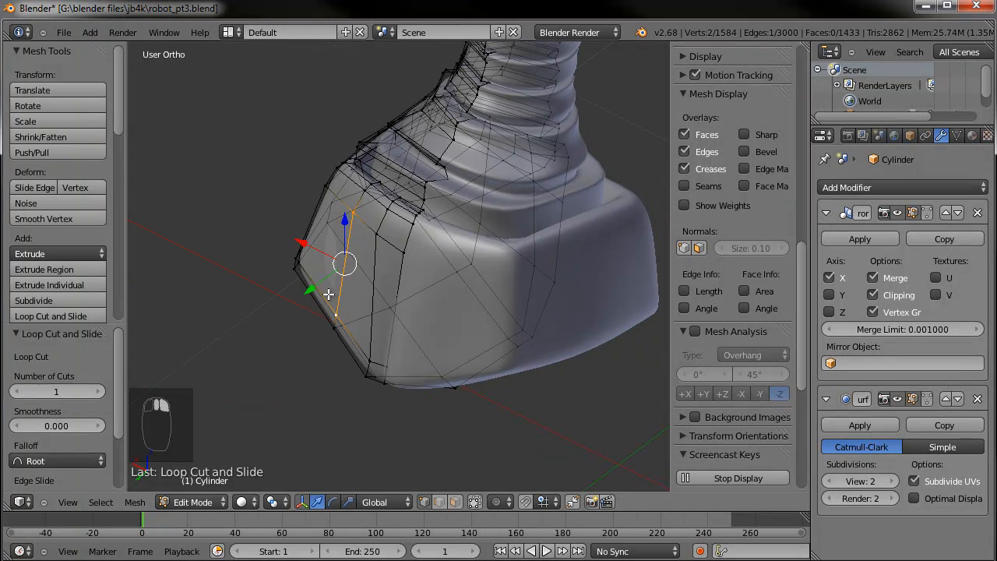
pyautogui.press('g')
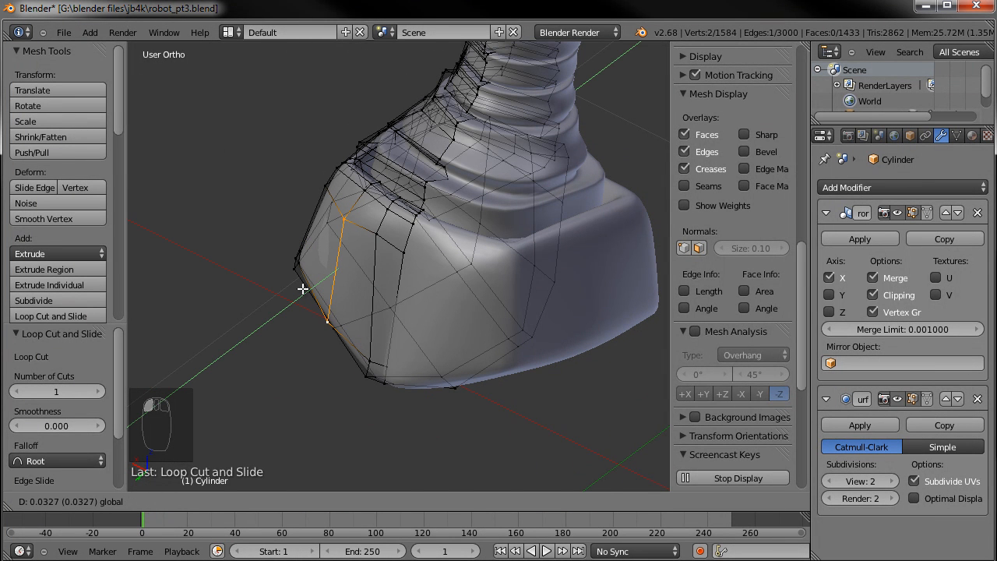
pyautogui.click(303, 289)
# Add a horizontal edge loop around the middle of the pelvis and adjust its position
pyautogui.hotkey('ctrl', 'r')
pyautogui.click(369, 295)
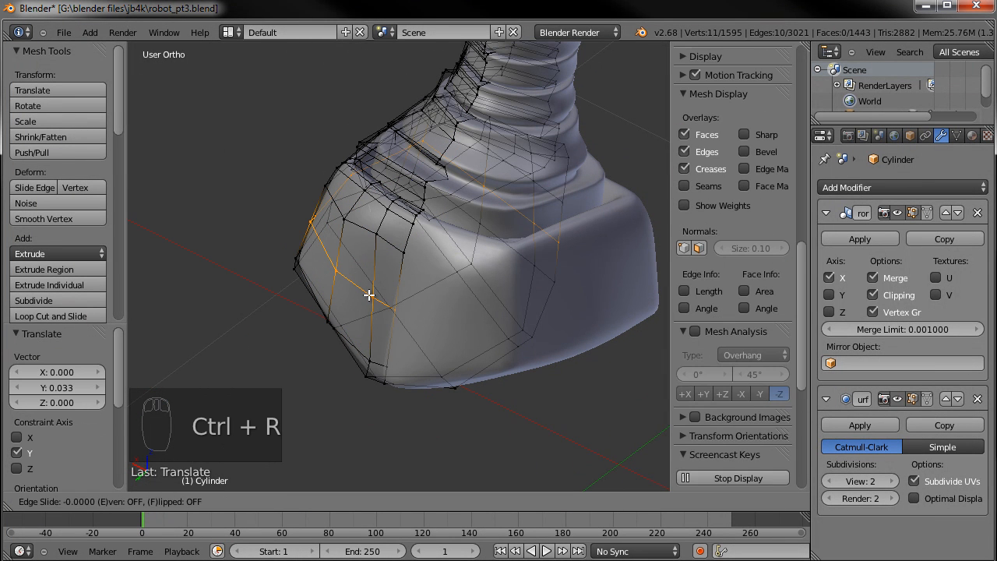
pyautogui.click(343, 272)
pyautogui.press('g')
pyautogui.click(326, 274)
# Move two neighbouring vertices of the new horizontal loop on the pelvis's back face outward
pyautogui.press('g')
pyautogui.rightClick(369, 301)
pyautogui.keyDown('shift'); pyautogui.rightClick(392, 307); pyautogui.keyUp('shift')
pyautogui.moveTo(418, 316); pyautogui.dragTo(333, 287, button='middle')
pyautogui.moveTo(307, 281); pyautogui.dragTo(293, 281)
# Review the shape outside edit mode and nudge vertices on the pelvis's front face, the last one 0.011 in Y
pyautogui.scroll(-2, 289, 282)
pyautogui.press('Tab')
pyautogui.moveTo(275, 286)
pyautogui.mouseDown(button='middle')
pyautogui.moveTo(448, 292)
pyautogui.moveTo(442, 252)
pyautogui.moveTo(381, 249)
pyautogui.moveTo(591, 257)
pyautogui.moveTo(542, 278)
pyautogui.moveTo(577, 246)
pyautogui.moveTo(476, 312)
pyautogui.mouseUp(button='middle')
pyautogui.press('Tab')
pyautogui.moveTo(387, 301); pyautogui.dragTo(319, 332, button='middle')
pyautogui.rightClick(368, 307)
pyautogui.moveTo(310, 323); pyautogui.dragTo(307, 323)
pyautogui.rightClick(214, 299)
pyautogui.moveTo(261, 290); pyautogui.dragTo(264, 286)
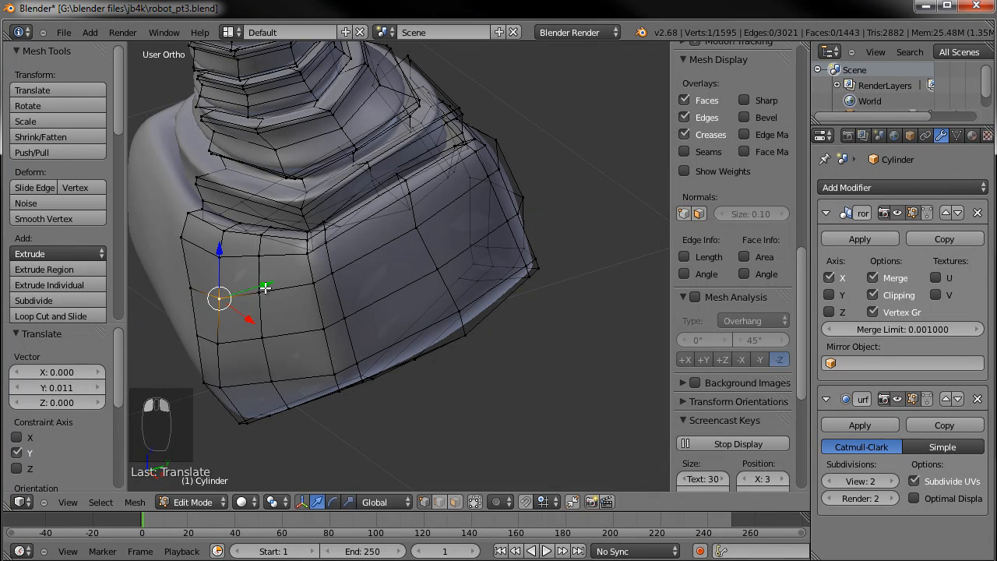
# Circle-select the nine vertices in the middle of the pelvis's front face and smooth them 4 times
pyautogui.press('a')
pyautogui.moveTo(274, 327); pyautogui.dragTo(222, 290, button='middle')
pyautogui.press('c')
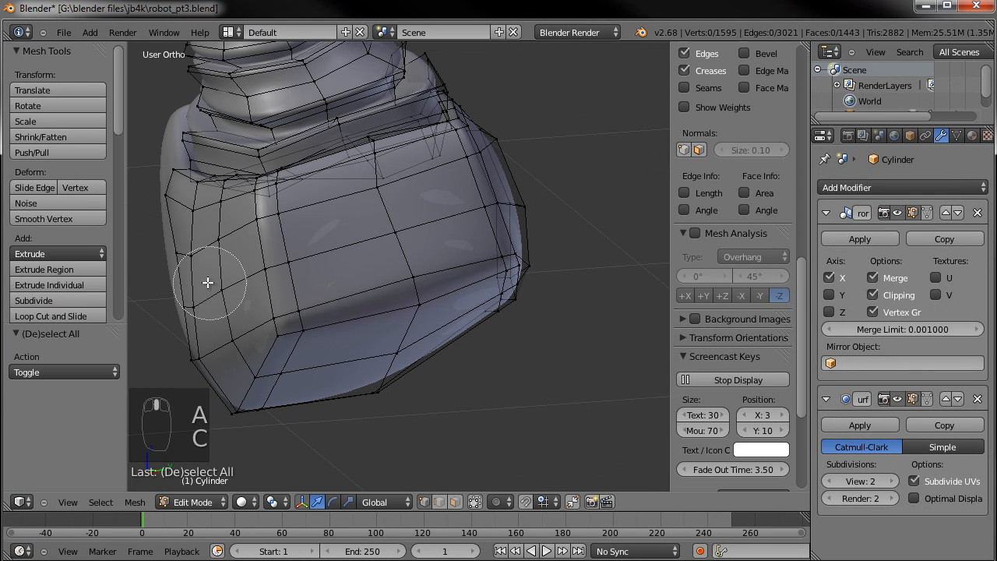
pyautogui.moveTo(208, 282); pyautogui.dragTo(187, 246)
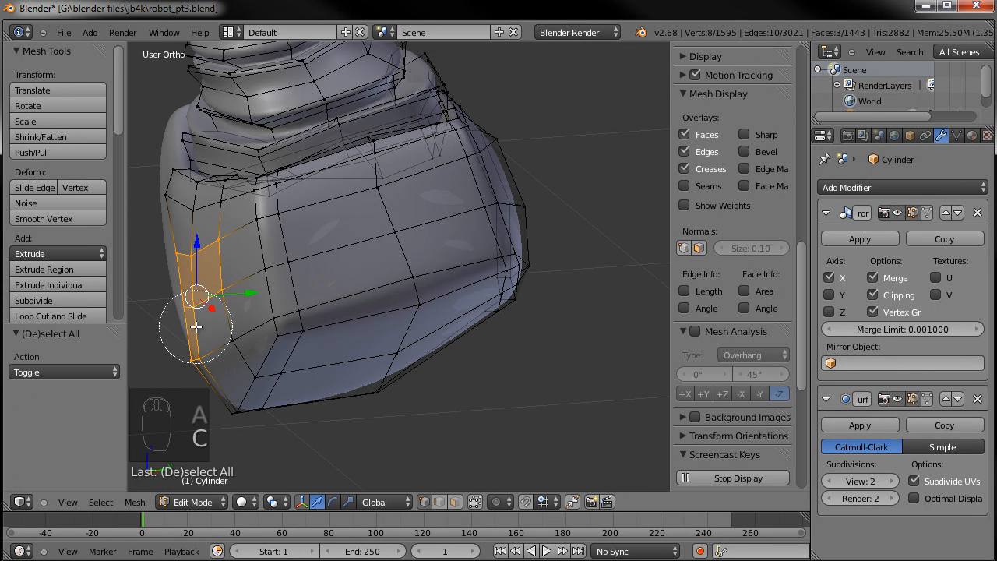
pyautogui.press('w')
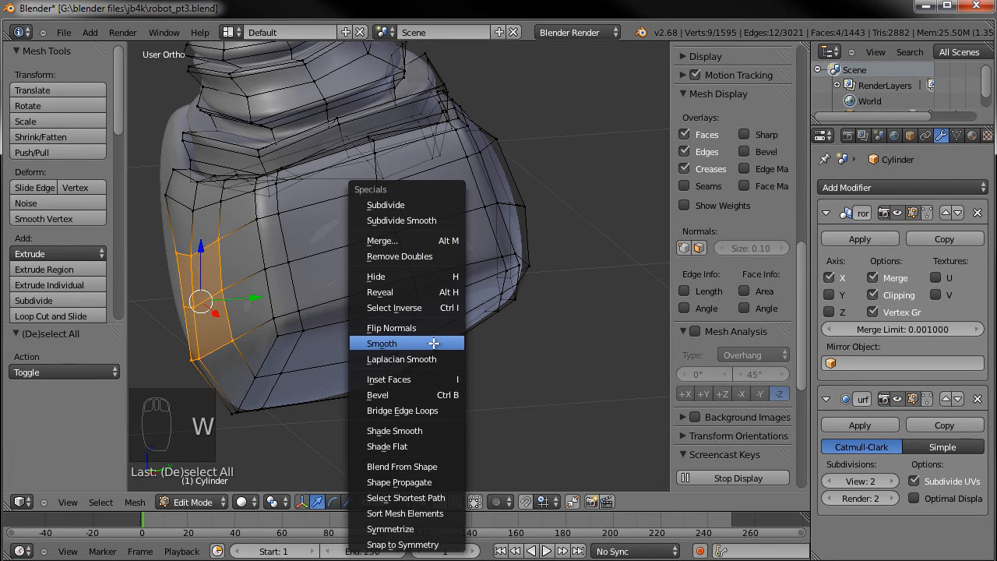
pyautogui.click(434, 344)
pyautogui.moveTo(325, 340); pyautogui.dragTo(413, 306, button='middle')
pyautogui.click(113, 372)
pyautogui.click(114, 372)
pyautogui.click(114, 371)
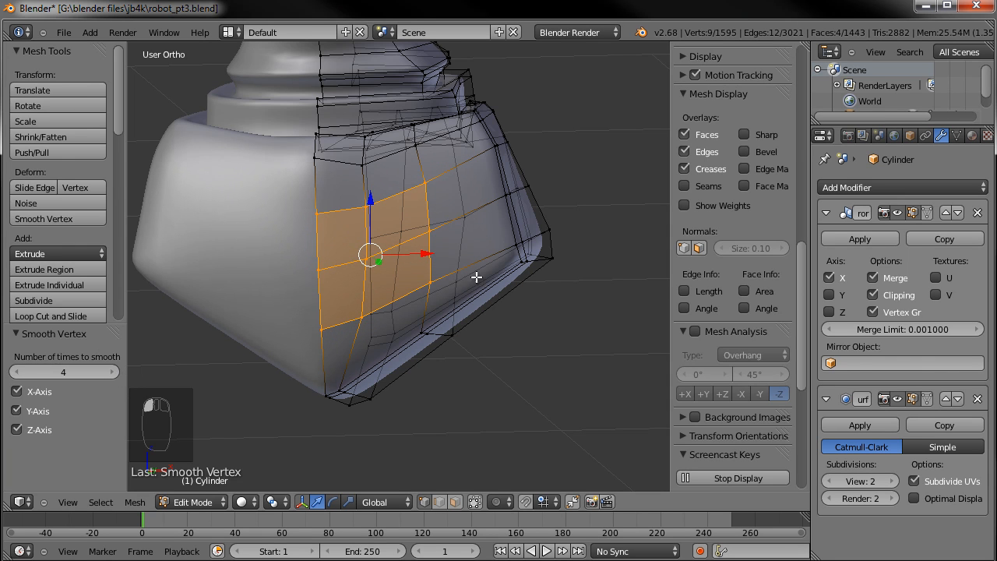
# Check the smoothed front outside edit mode and lower the centre vertices of the pelvis's front rim along Z
pyautogui.press('Tab')
pyautogui.moveTo(371, 316)
pyautogui.mouseDown(button='middle')
pyautogui.moveTo(448, 325)
pyautogui.moveTo(388, 358)
pyautogui.mouseUp(button='middle')
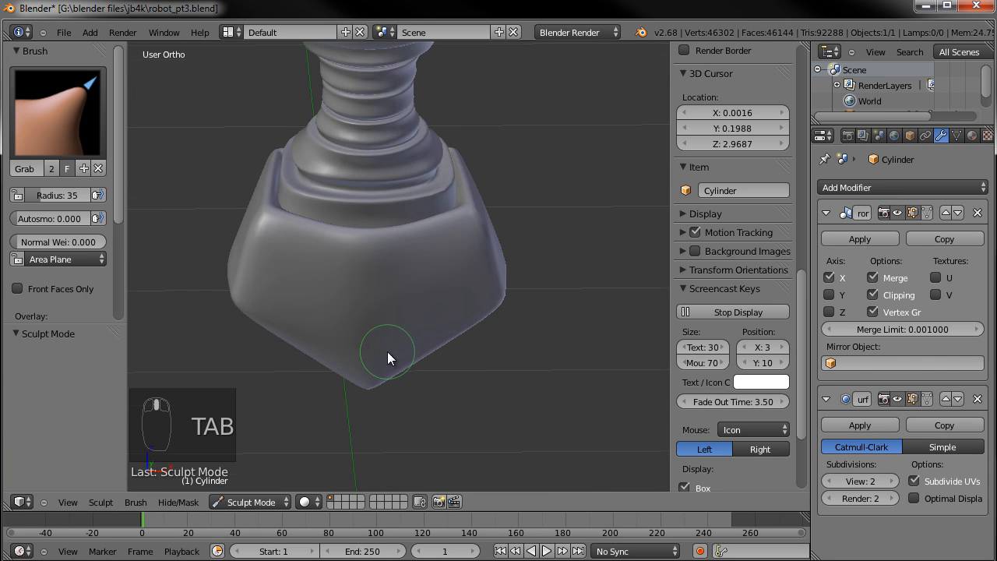
pyautogui.scroll(4, 387, 358)
pyautogui.press('Tab')
pyautogui.rightClick(338, 231)
pyautogui.moveTo(372, 268); pyautogui.dragTo(337, 331, button='middle')
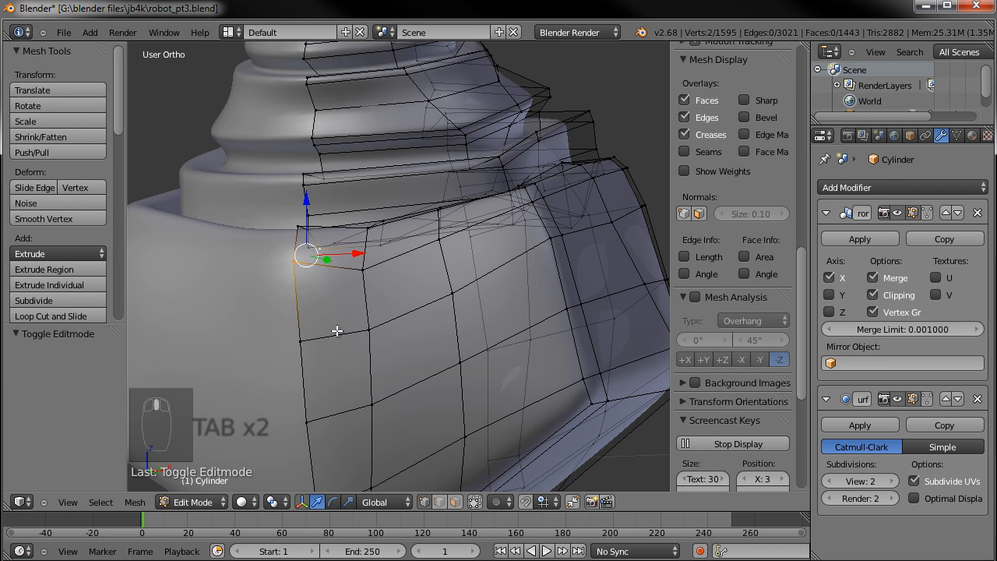
pyautogui.keyDown('shift'); pyautogui.rightClick(312, 235); pyautogui.keyUp('shift')
pyautogui.keyDown('shift'); pyautogui.rightClick(297, 253); pyautogui.keyUp('shift')
pyautogui.moveTo(301, 192); pyautogui.dragTo(297, 235)
# Adjust the centre vertex just below the front rim and review the pelvis outside edit mode
pyautogui.rightClick(294, 278)
pyautogui.moveTo(370, 310); pyautogui.dragTo(276, 347, button='middle')
pyautogui.moveTo(274, 345); pyautogui.dragTo(290, 343)
pyautogui.rightClick(280, 338)
pyautogui.scroll(-3, 291, 376)
pyautogui.press('Tab')
pyautogui.moveTo(288, 375)
pyautogui.mouseDown(button='middle')
pyautogui.moveTo(430, 367)
pyautogui.moveTo(422, 344)
pyautogui.moveTo(487, 376)
pyautogui.moveTo(458, 363)
pyautogui.mouseUp(button='middle')
# In front view, circle-select the four vertices midway along the pelvis's sloping lower edge and reposition them
pyautogui.press('KP_1')
pyautogui.press('Tab')
pyautogui.press('a')
pyautogui.press('a')
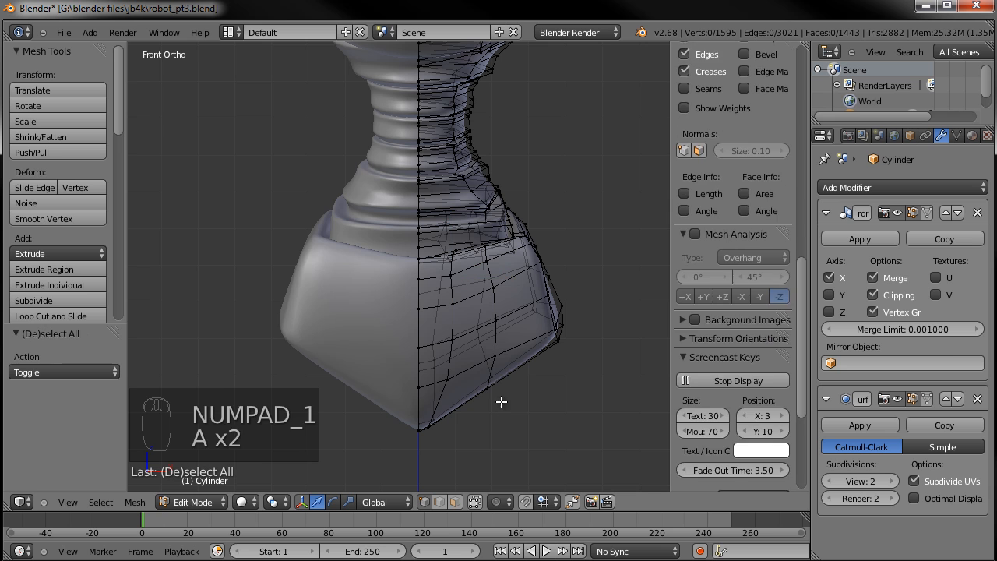
pyautogui.press('c')
pyautogui.click(505, 382)
pyautogui.press('g')
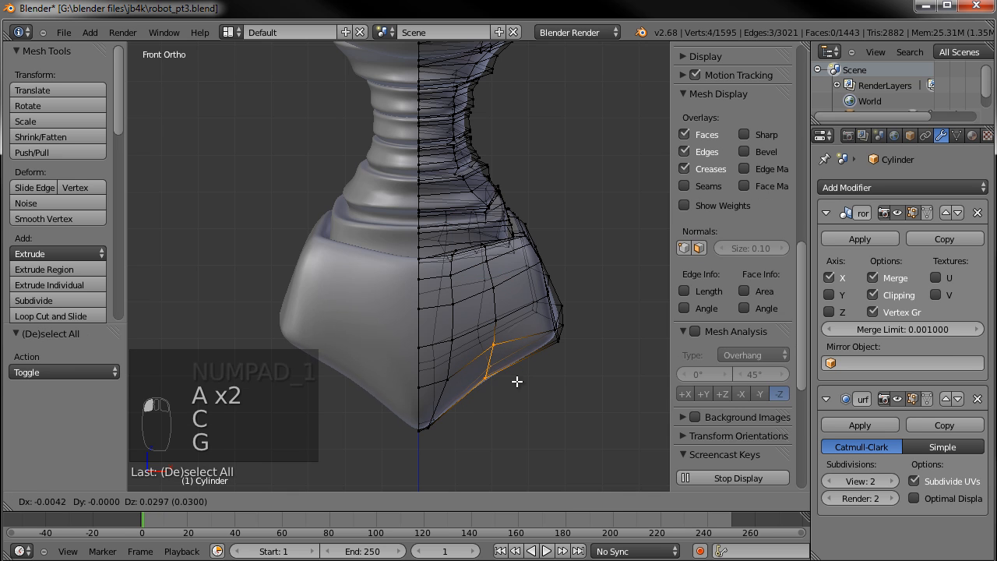
pyautogui.click(517, 383)
# Circle-select the three vertices beside the pelvis's bottom tip and move them outward about 0.04 in X
pyautogui.press('a')
pyautogui.press('c')
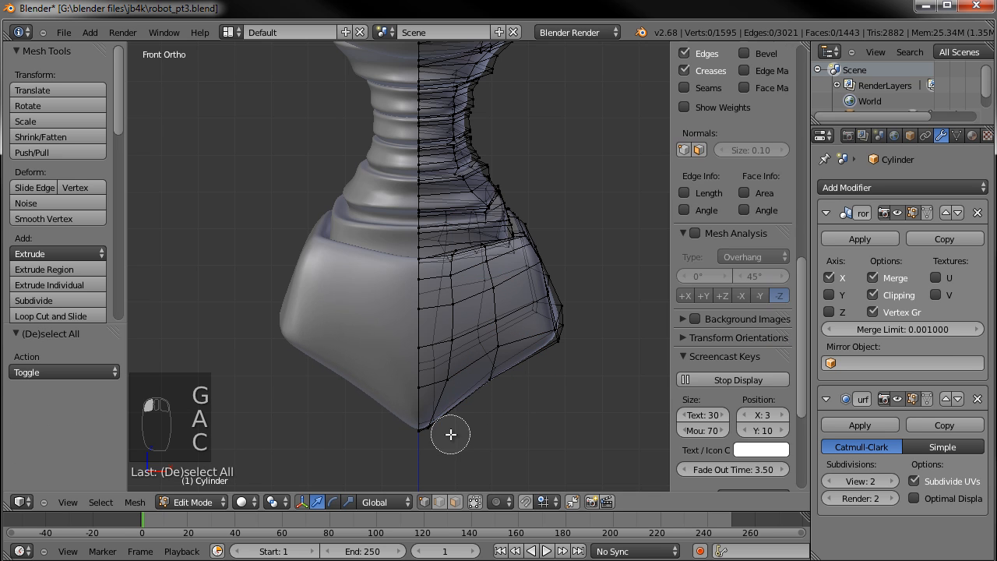
pyautogui.click(439, 423)
pyautogui.press('g')
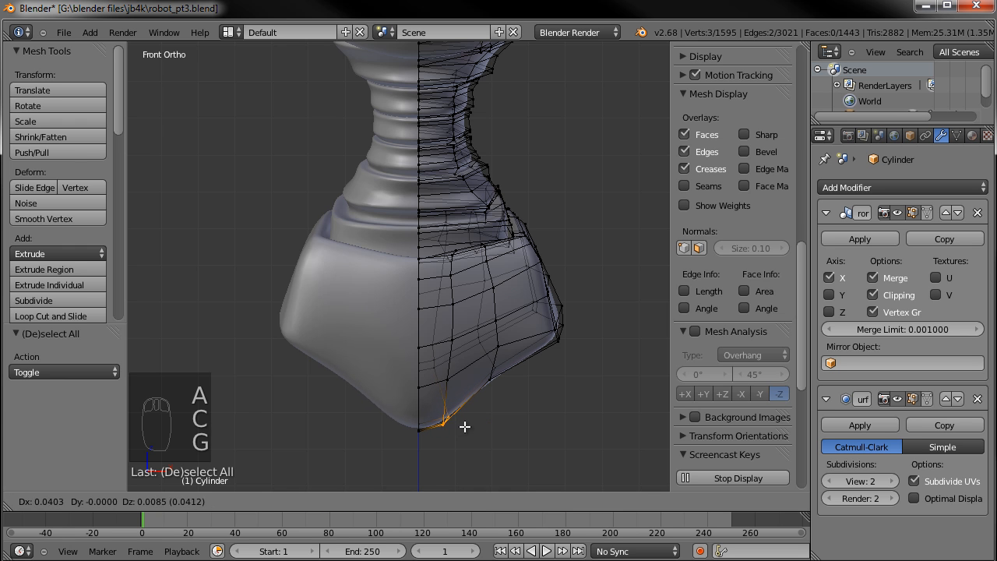
pyautogui.click(465, 426)
pyautogui.press('g')
pyautogui.press('g')
pyautogui.click(463, 423)
# Review the whole robot outside edit mode and save over robot_pt3.blend
pyautogui.moveTo(463, 423)
pyautogui.mouseDown(button='middle')
pyautogui.moveTo(399, 419)
pyautogui.moveTo(436, 416)
pyautogui.moveTo(363, 373)
pyautogui.moveTo(333, 392)
pyautogui.moveTo(462, 351)
pyautogui.moveTo(539, 346)
pyautogui.moveTo(470, 356)
pyautogui.moveTo(445, 374)
pyautogui.moveTo(458, 485)
pyautogui.mouseUp(button='middle')
pyautogui.press('Tab')
pyautogui.scroll(-4, 361, 394)
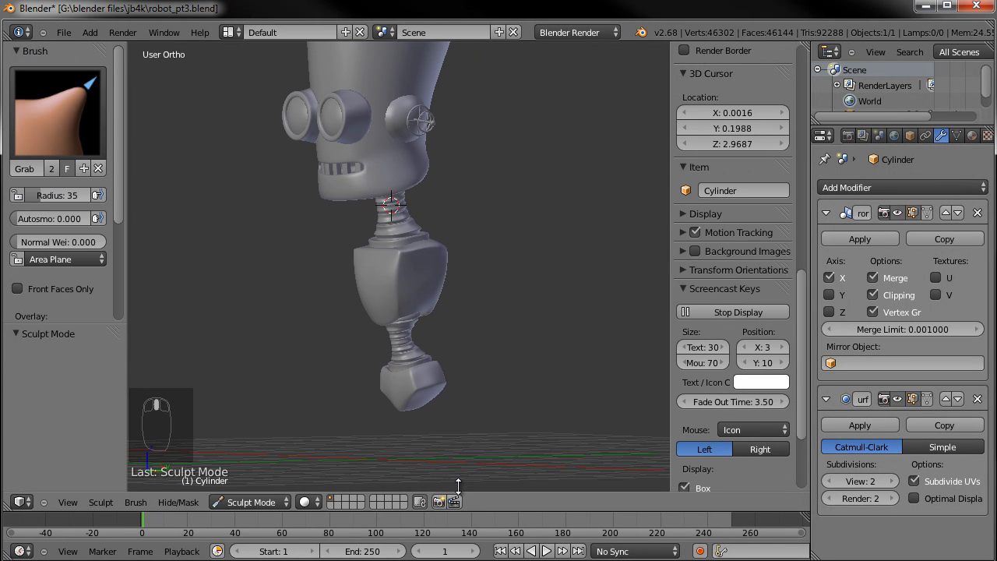
pyautogui.scroll(-2, 431, 290)
pyautogui.hotkey('ctrl', 's')
pyautogui.click(431, 290)
# Inset the four faces on the pelvis's sloping lower side by extruding them in place and scaling to 0.881
pyautogui.moveTo(368, 321)
pyautogui.mouseDown(button='middle')
pyautogui.moveTo(448, 316)
pyautogui.moveTo(400, 343)
pyautogui.moveTo(418, 393)
pyautogui.mouseUp(button='middle')
pyautogui.scroll(4, 456, 361)
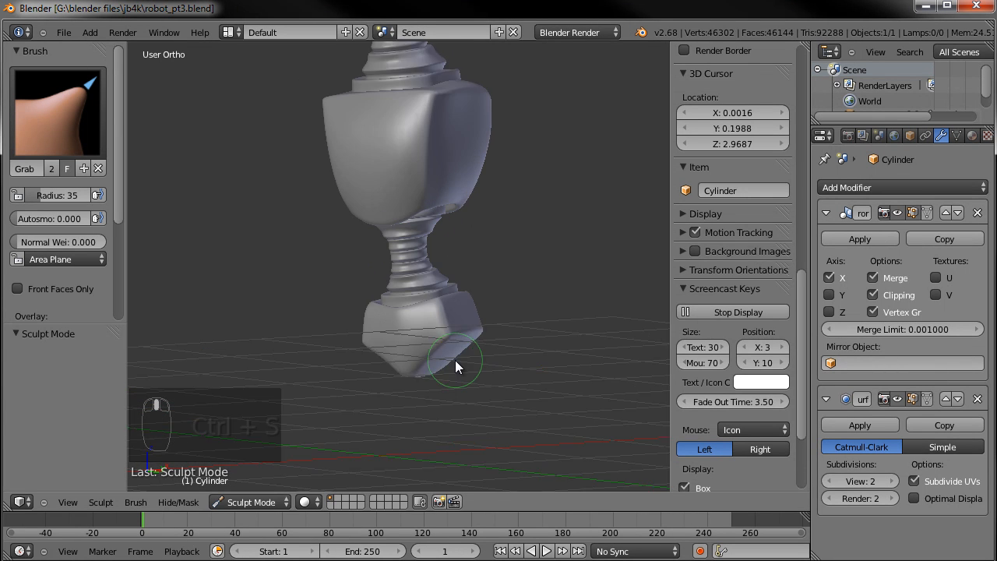
pyautogui.scroll(6, 455, 360)
pyautogui.press('Tab')
pyautogui.moveTo(467, 368); pyautogui.dragTo(459, 385, button='middle')
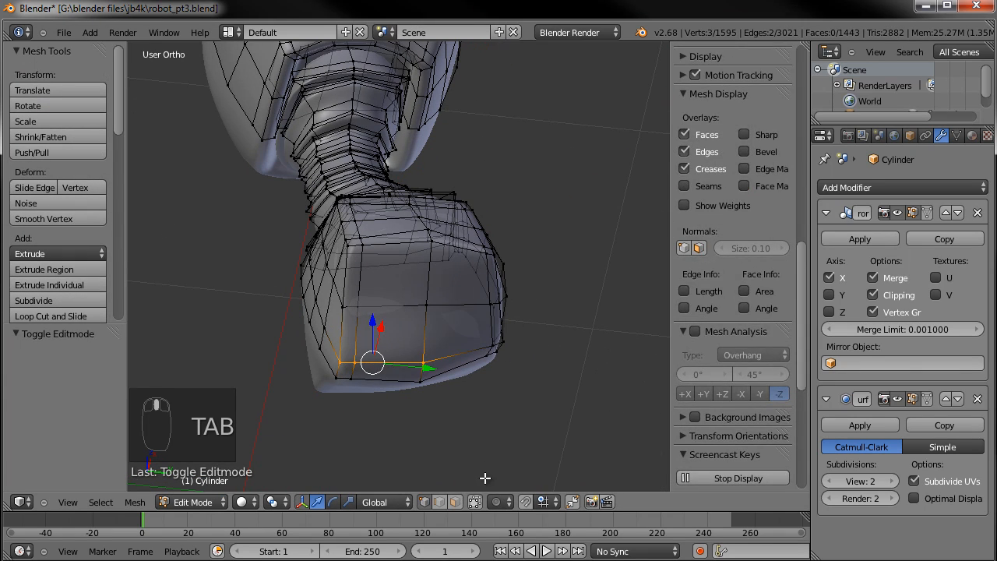
pyautogui.rightClick(455, 287)
pyautogui.moveTo(417, 313); pyautogui.dragTo(492, 316, button='middle')
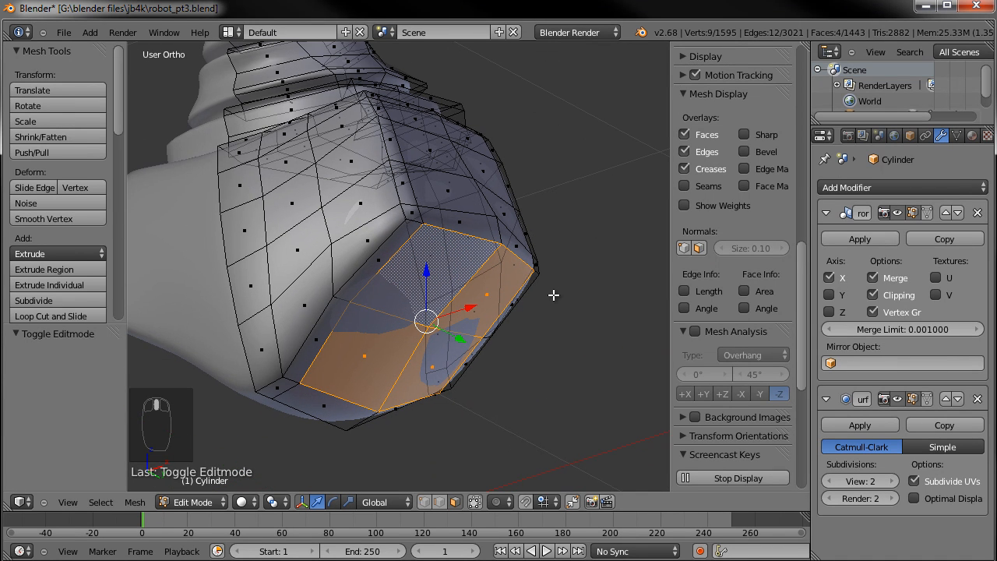
pyautogui.press('e')
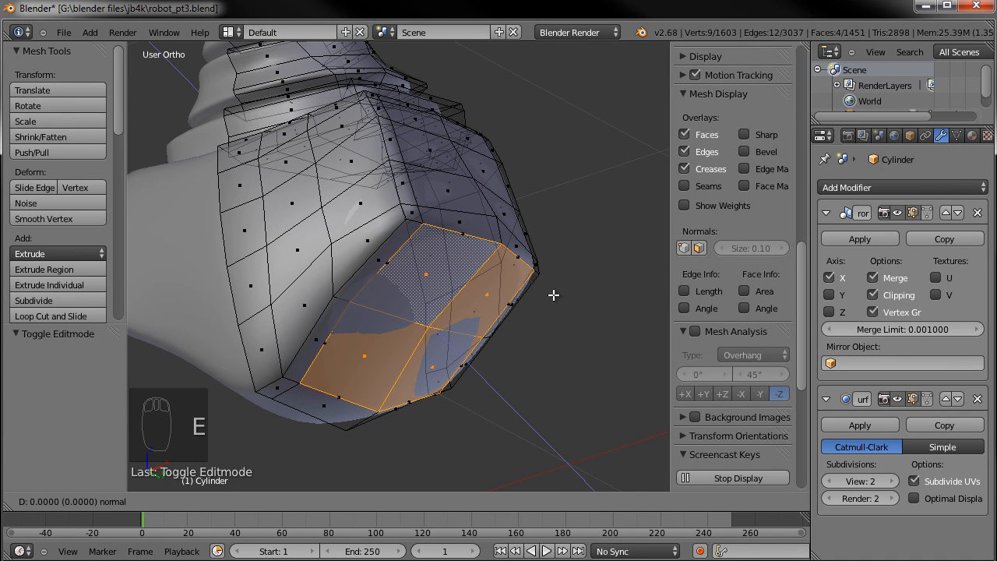
pyautogui.rightClick(553, 295)
pyautogui.press('s')
pyautogui.click(537, 295)
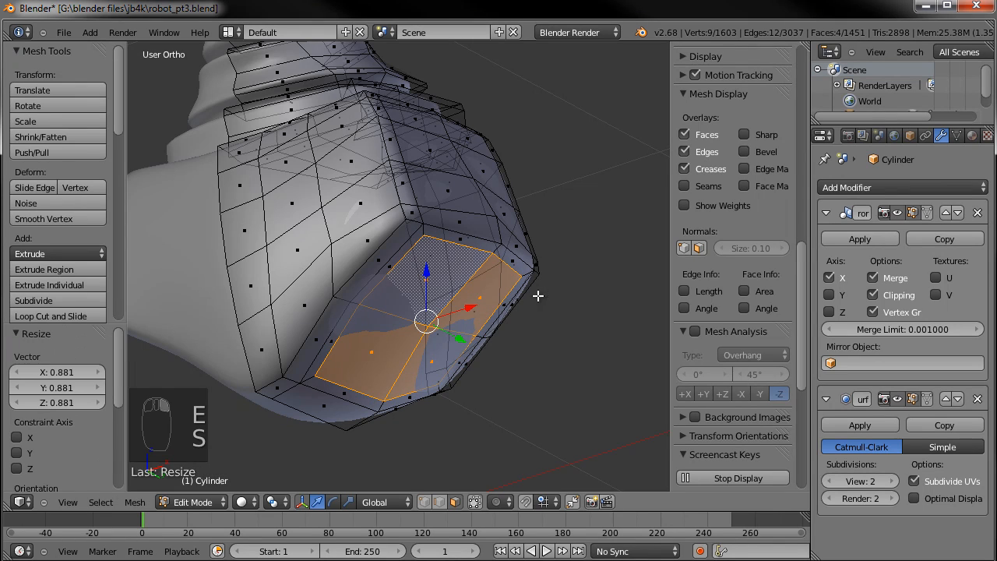
# Nudge the inset faces along Y and extrude them inward -0.014 in X, -0.005 in Y and 0.018 in Z, shrinking the recess floor
pyautogui.press('g')
pyautogui.press('y')
pyautogui.click(458, 340)
pyautogui.press('e')
pyautogui.click(451, 332)
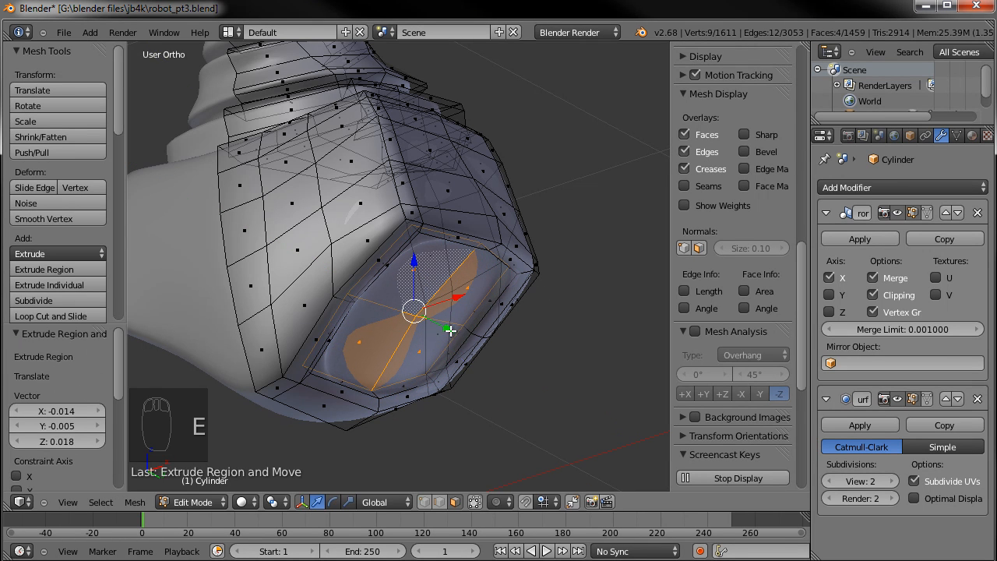
pyautogui.press('s')
pyautogui.click(473, 317)
pyautogui.moveTo(446, 328); pyautogui.dragTo(440, 329)
pyautogui.press('Tab')
pyautogui.moveTo(450, 337)
pyautogui.mouseDown(button='middle')
pyautogui.moveTo(413, 343)
pyautogui.moveTo(514, 209)
pyautogui.moveTo(481, 419)
pyautogui.moveTo(469, 321)
pyautogui.moveTo(438, 307)
pyautogui.moveTo(371, 307)
pyautogui.moveTo(367, 323)
pyautogui.mouseUp(button='middle')
# Inset the eight upper faces on the torso's side by extruding in place, scaling to 0.942 and shifting -0.007 in X
pyautogui.press('Tab')
pyautogui.scroll(4, 366, 324)
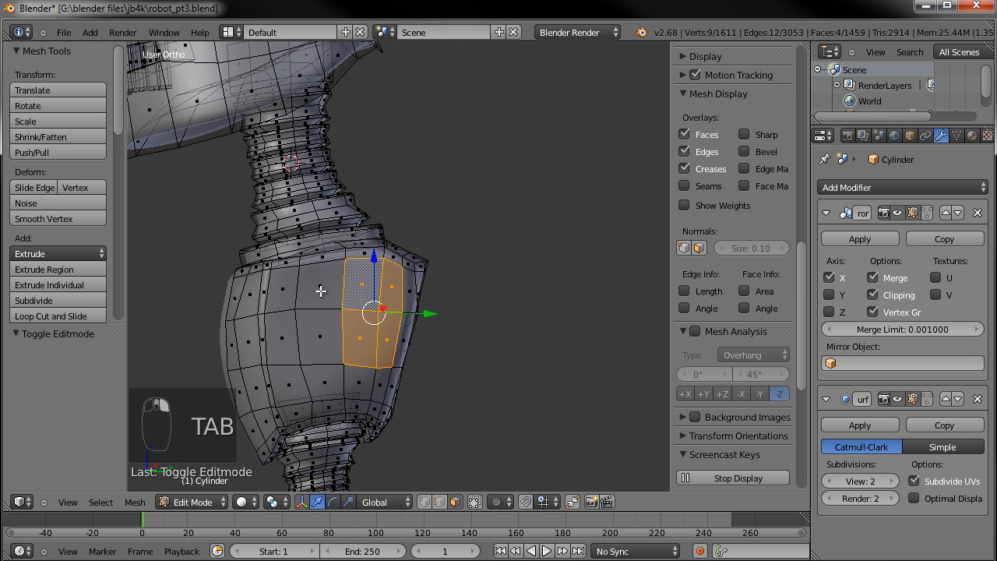
pyautogui.keyDown('shift'); pyautogui.moveTo(295, 338); pyautogui.dragTo(292, 309, button='right'); pyautogui.keyUp('shift')
pyautogui.moveTo(346, 346); pyautogui.dragTo(444, 343, button='middle')
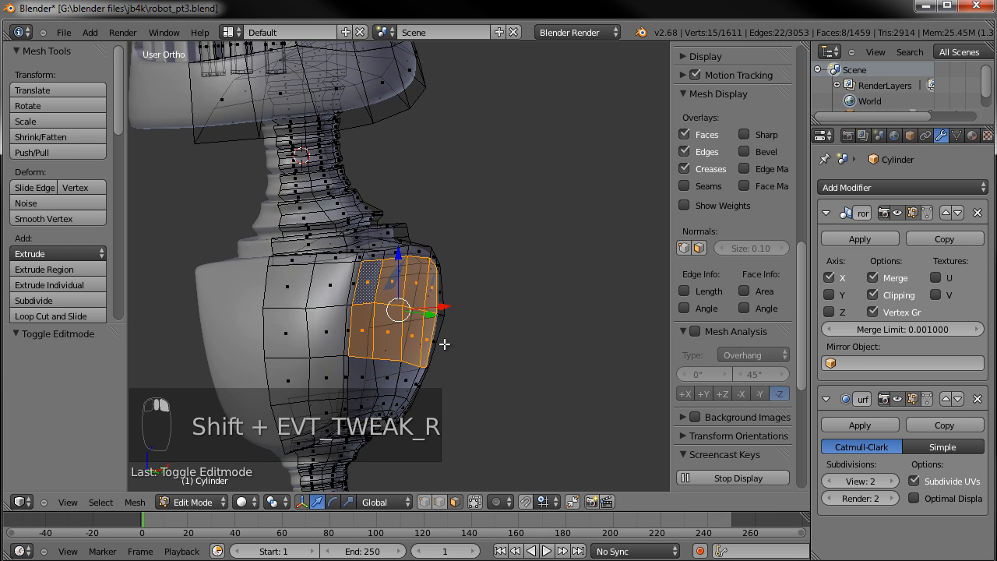
pyautogui.scroll(2, 489, 347)
pyautogui.press('e')
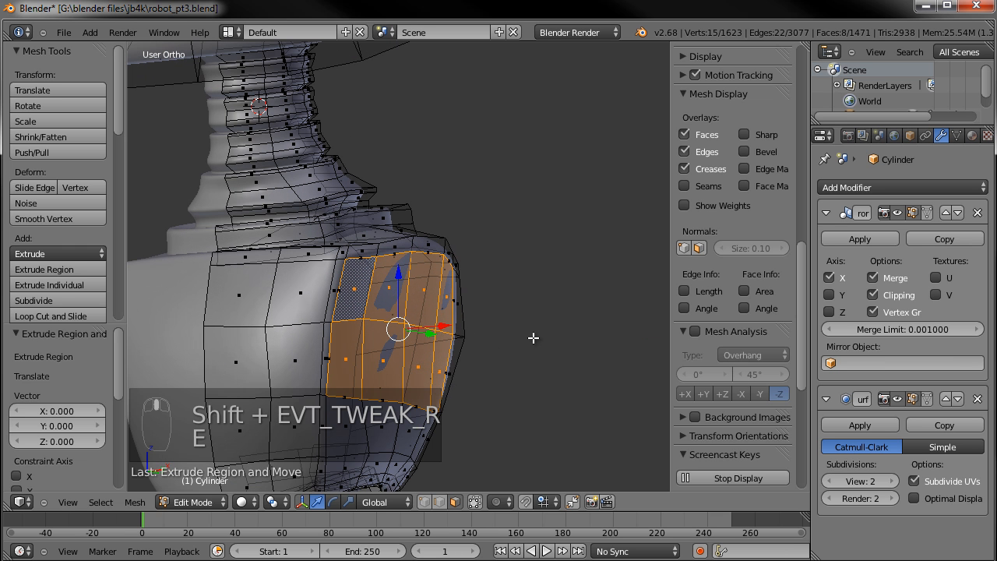
pyautogui.press('s')
pyautogui.click(538, 335)
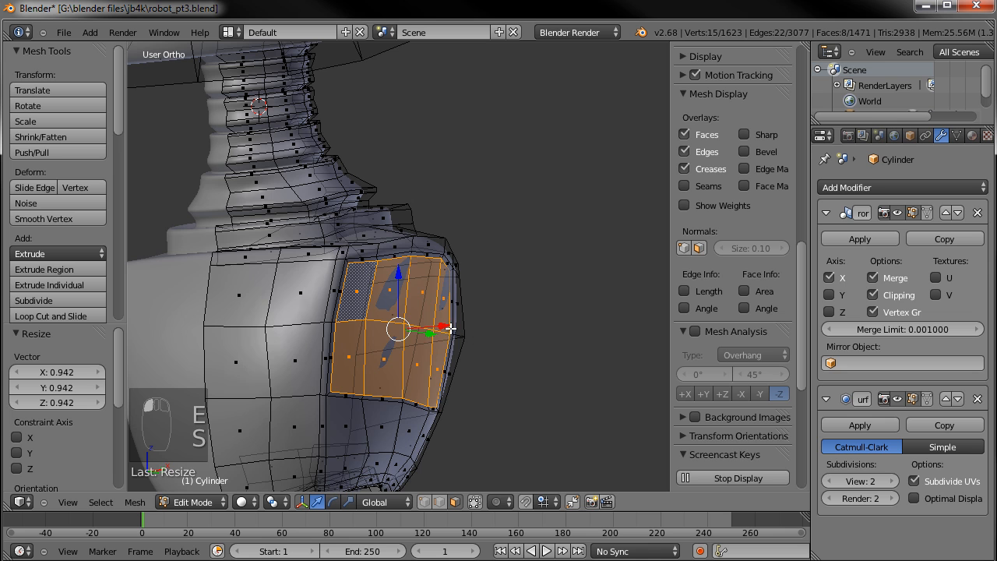
pyautogui.moveTo(461, 343); pyautogui.dragTo(456, 292, button='middle')
pyautogui.moveTo(457, 298); pyautogui.dragTo(462, 300)
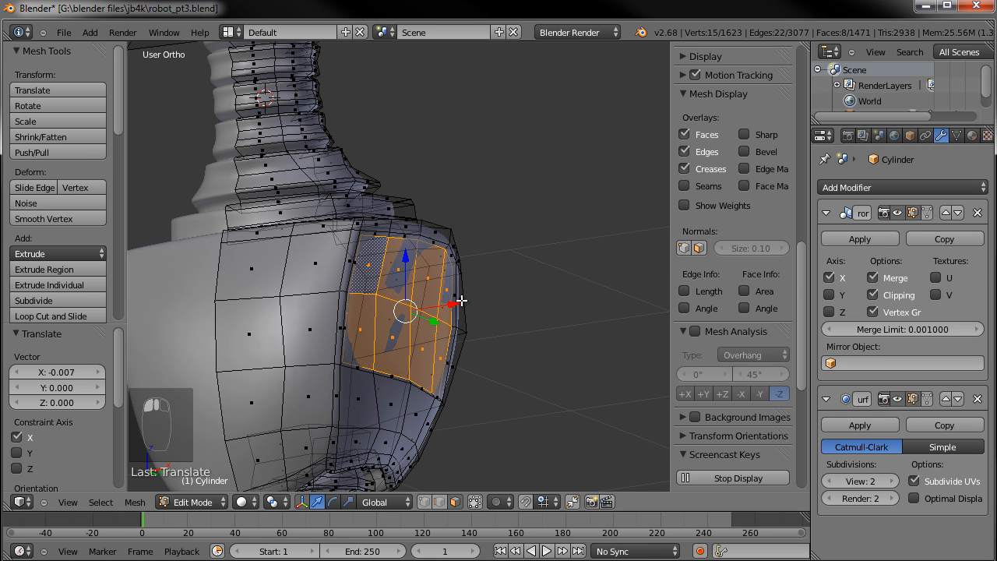
# Extrude the torso's inset side faces about 0.066 inward, shrink and nudge the recess floor, and review it outside edit mode
pyautogui.press('e')
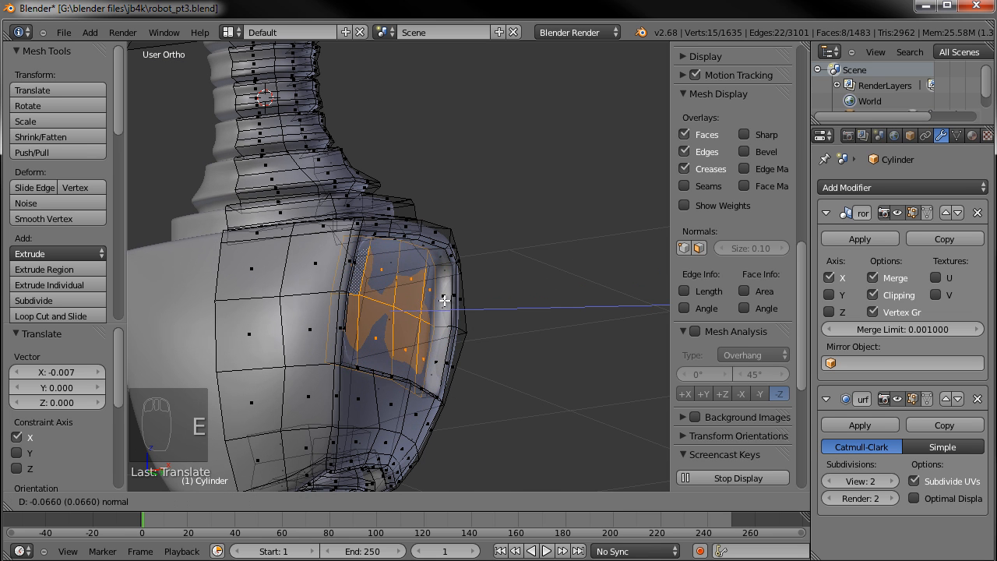
pyautogui.click(444, 300)
pyautogui.press('s')
pyautogui.click(491, 304)
pyautogui.moveTo(496, 308); pyautogui.dragTo(338, 372, button='middle')
pyautogui.moveTo(267, 340); pyautogui.dragTo(265, 339)
pyautogui.press('s')
pyautogui.click(356, 331)
pyautogui.scroll(-3, 356, 331)
pyautogui.press('Tab')
pyautogui.moveTo(351, 353); pyautogui.dragTo(444, 318, button='middle')
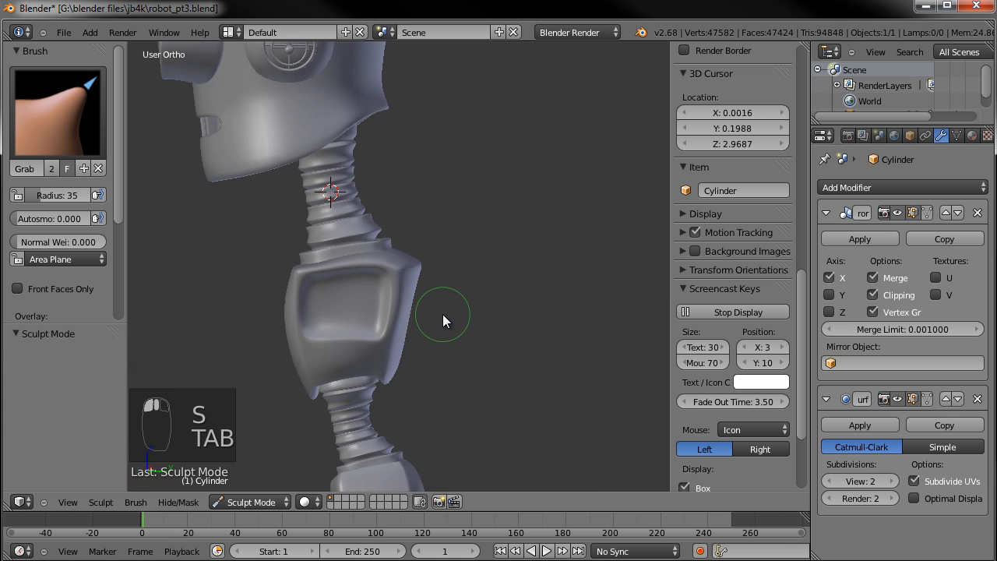
# In right view, circle-select six vertices along the lower rim of the torso's side recess and move them -0.018 in Z
pyautogui.press('KP_3')
pyautogui.scroll(3, 405, 325)
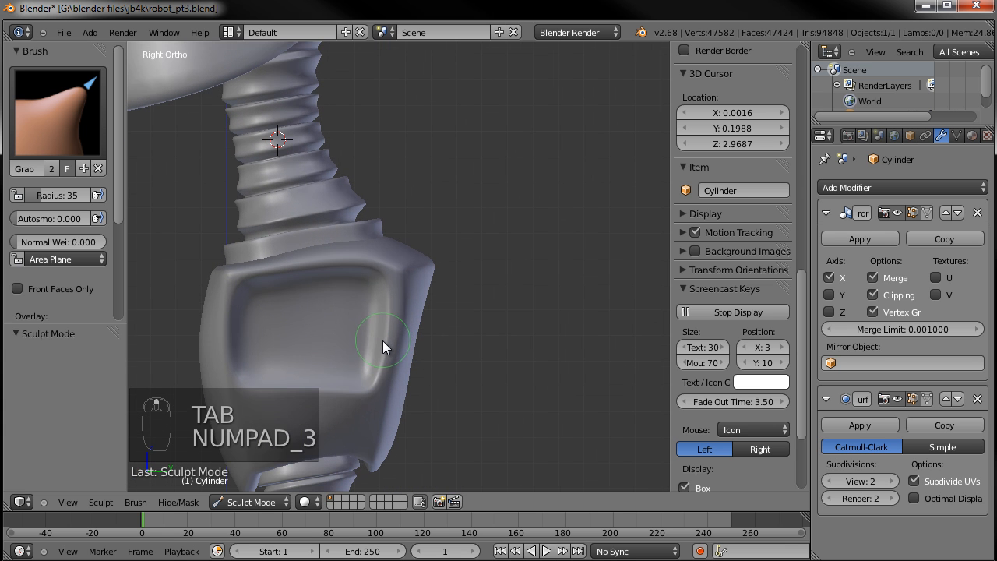
pyautogui.keyDown('shift'); pyautogui.moveTo(420, 336); pyautogui.dragTo(481, 301, button='middle'); pyautogui.keyUp('shift')
pyautogui.scroll(1, 481, 301)
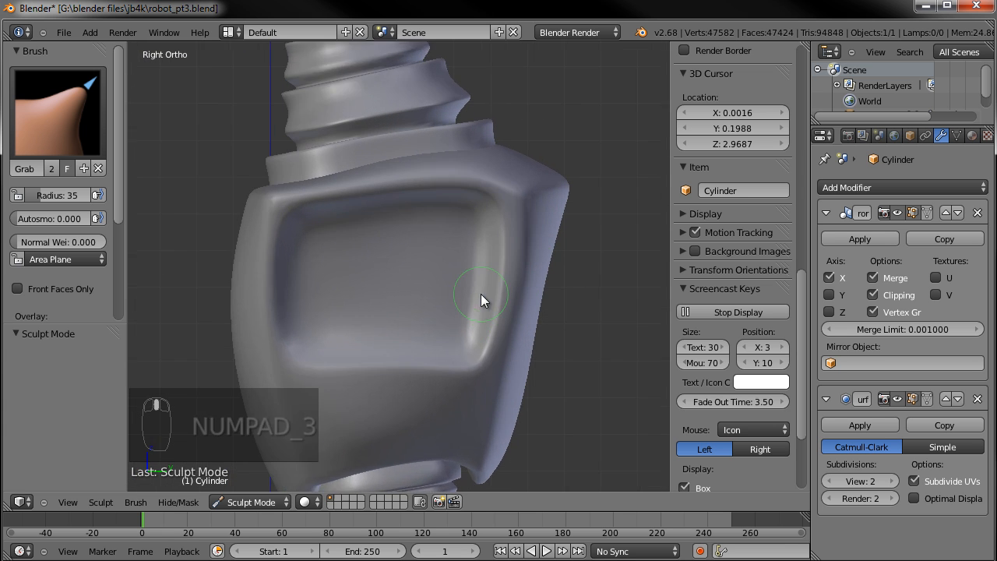
pyautogui.press('Tab')
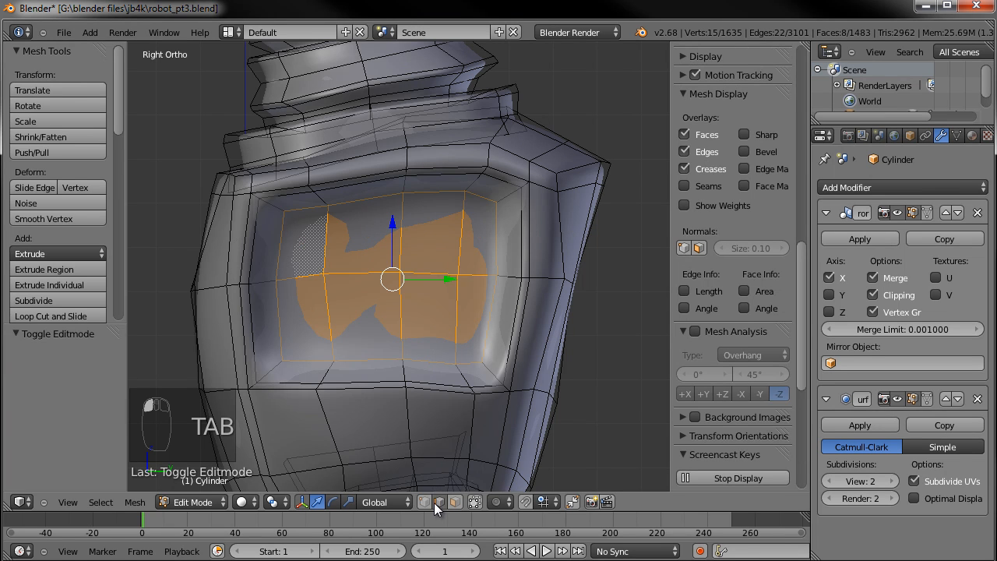
pyautogui.press('a')
pyautogui.press('a')
pyautogui.press('c')
pyautogui.click(333, 380)
pyautogui.click(406, 370)
pyautogui.press('g')
pyautogui.click(423, 336)
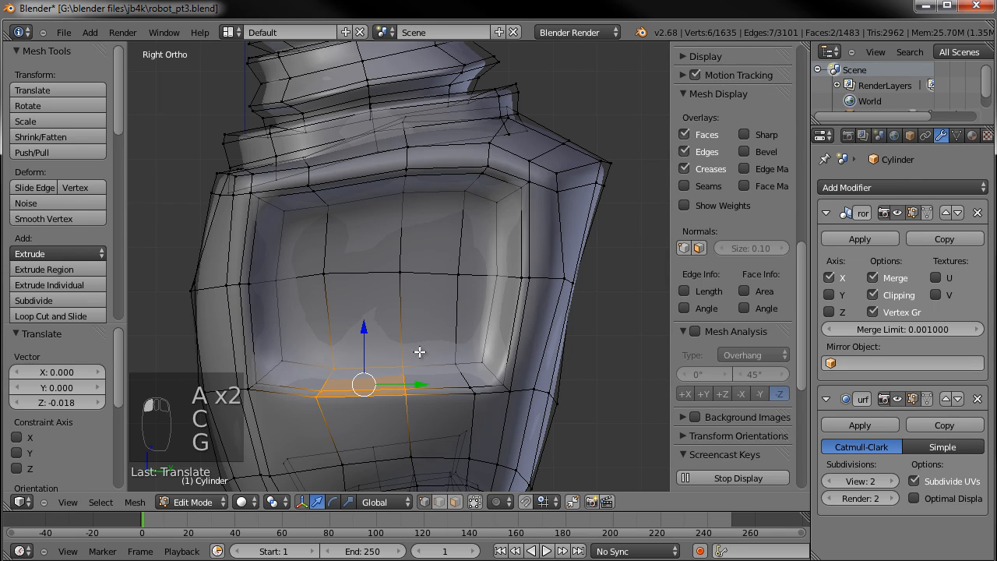
# Circle-select three vertices on the upper rim of the torso's side recess, near the front corner, and move them slightly
pyautogui.press('a')
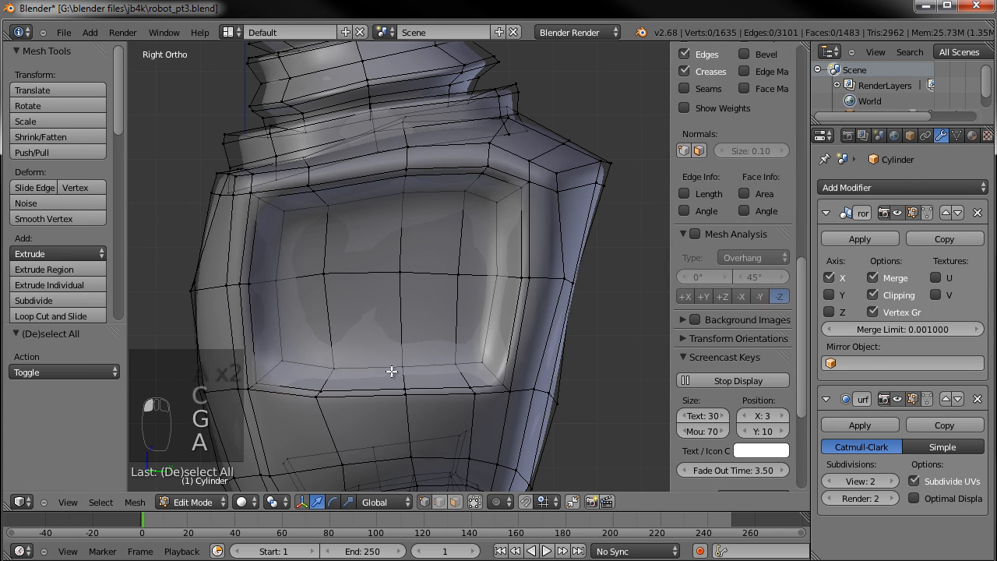
pyautogui.press('a')
pyautogui.press('a')
pyautogui.press('a')
pyautogui.press('c')
pyautogui.click(322, 198)
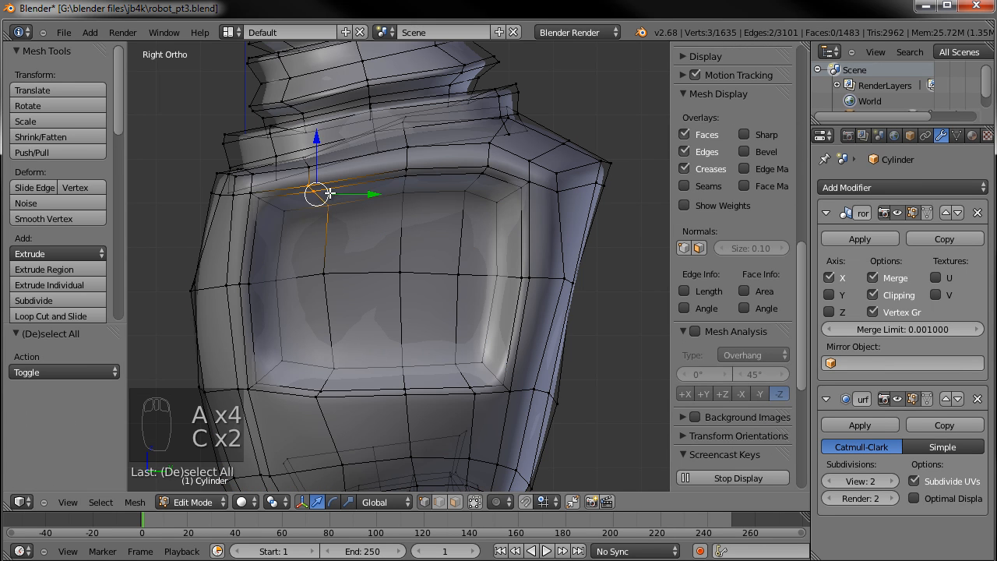
pyautogui.press('g')
pyautogui.click(311, 169)
# Fine-tune the vertex on the recess's upper front rim, moving it -0.004 in Y and 0.009 in Z
pyautogui.press('g')
pyautogui.click(312, 161)
pyautogui.rightClick(319, 166)
pyautogui.press('g')
pyautogui.rightClick(348, 168)
pyautogui.moveTo(315, 182); pyautogui.dragTo(336, 187, button='middle')
pyautogui.moveTo(334, 189); pyautogui.dragTo(355, 204, button='middle')
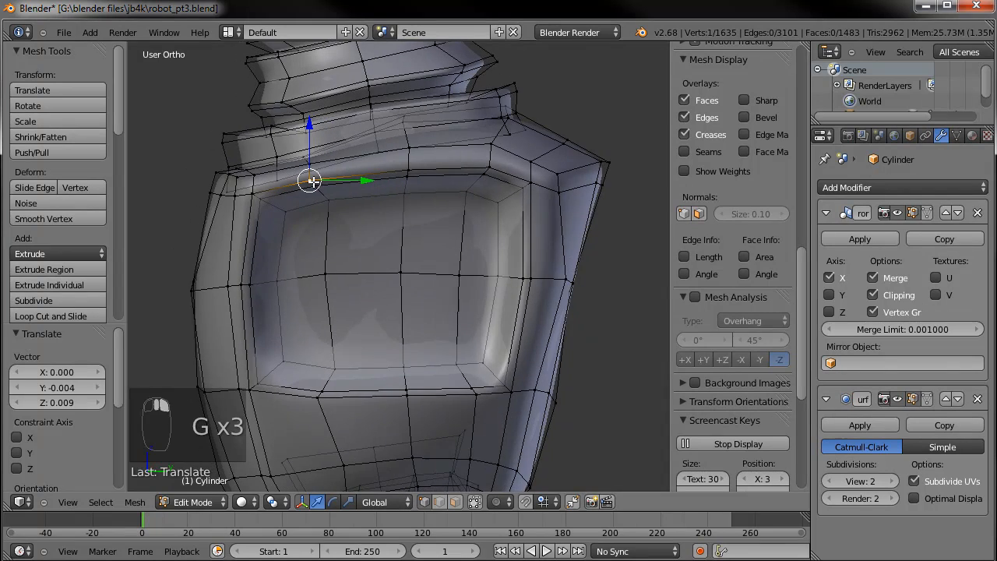
pyautogui.press('KP_1')
pyautogui.press('KP_3')
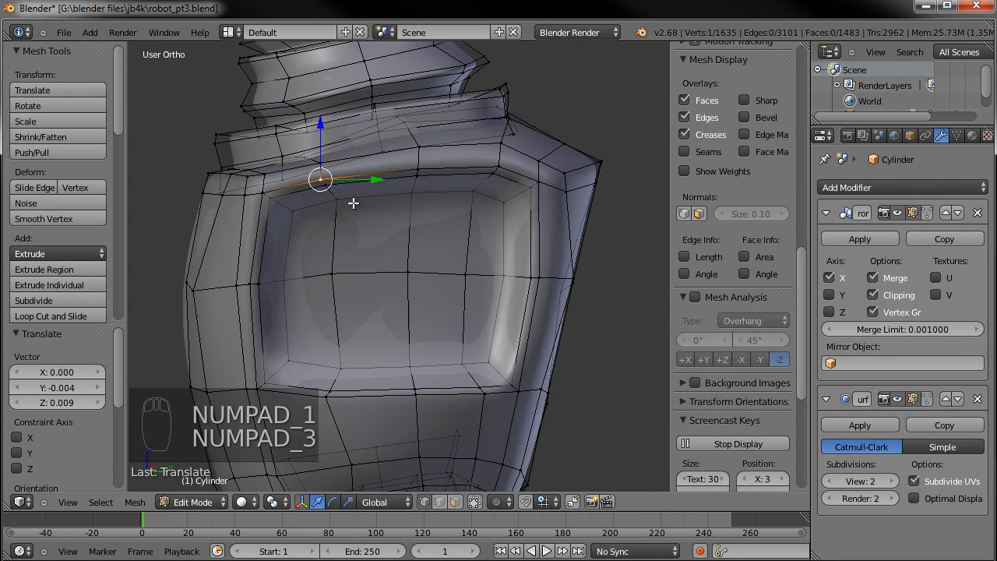
# In right view, move the recess's lower front corner vertices about 0.013 in Y and the lower rear pair -0.002 in Y and 0.006 in Z
pyautogui.scroll(-1, 323, 336)
pyautogui.keyDown('shift'); pyautogui.moveTo(327, 336); pyautogui.dragTo(335, 330, button='middle'); pyautogui.keyUp('shift')
pyautogui.press('a')
pyautogui.press('a')
pyautogui.press('c')
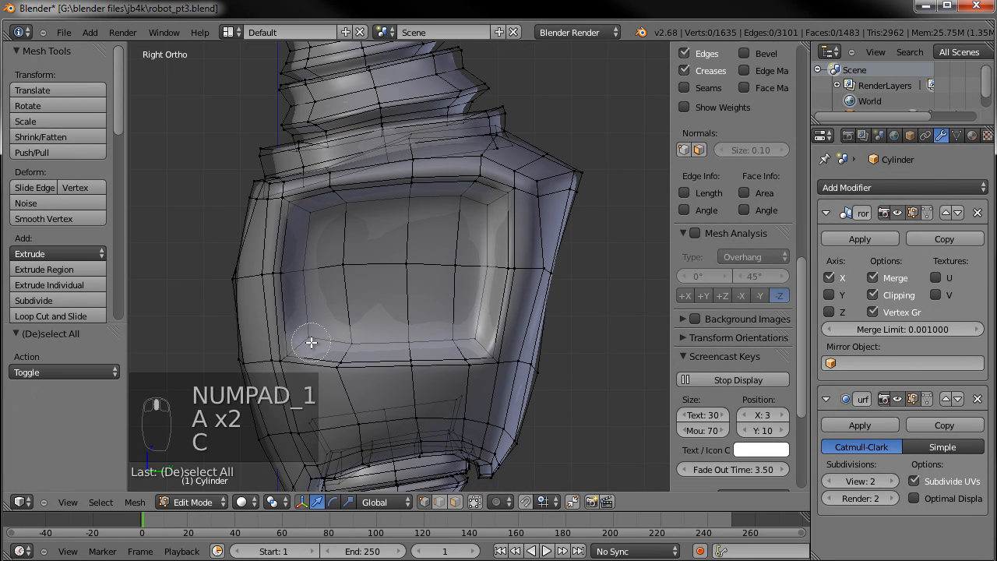
pyautogui.click(300, 350)
pyautogui.rightClick(299, 350)
pyautogui.press('g')
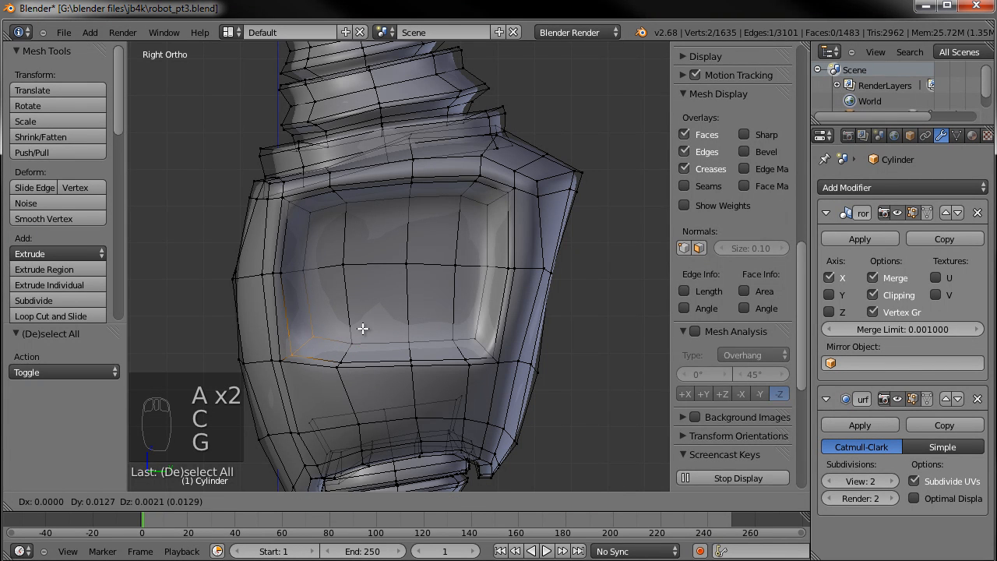
pyautogui.click(362, 329)
pyautogui.press('a')
pyautogui.rightClick(492, 354)
pyautogui.keyDown('shift'); pyautogui.rightClick(478, 336); pyautogui.keyUp('shift')
pyautogui.press('g')
pyautogui.click(481, 322)
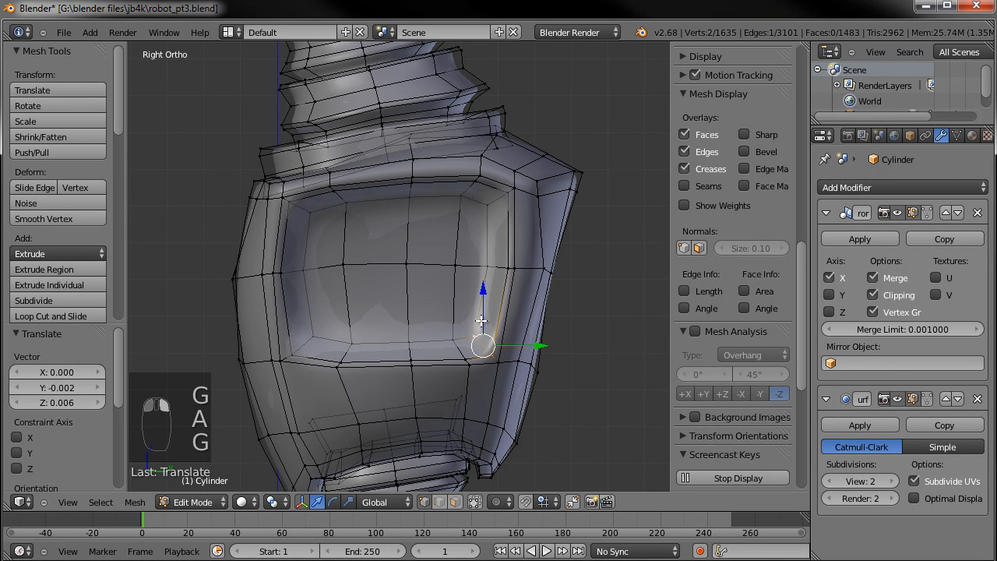
# Circle-select the vertices around the recess's upper rear corner and reposition them to round the rim
pyautogui.press('a')
pyautogui.press('c')
pyautogui.click(491, 188)
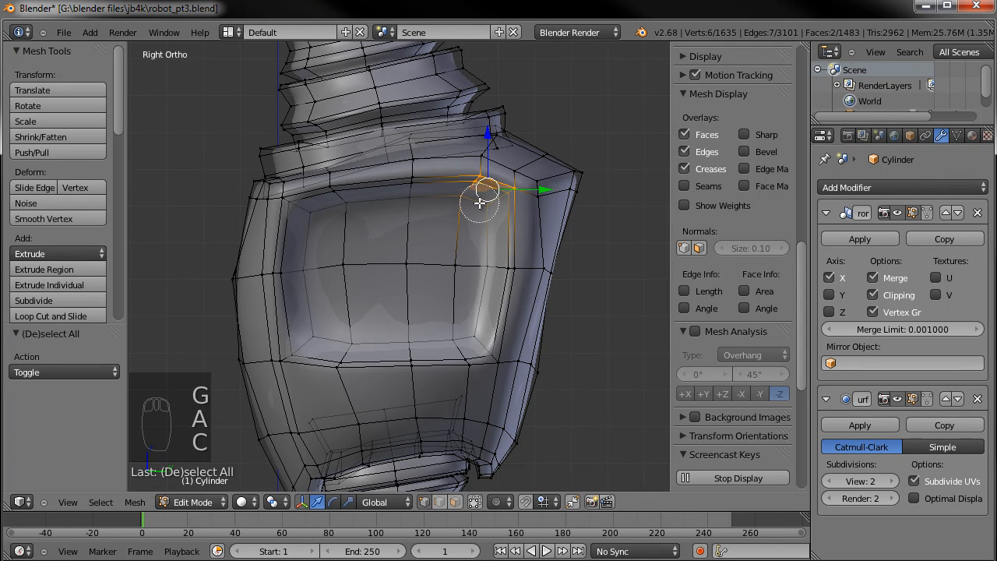
pyautogui.rightClick(495, 205)
pyautogui.press('g')
pyautogui.click(505, 211)
# Shift the upper rim's middle vertices slightly forward, and move the two vertices nearer the front about 0.03 in Y
pyautogui.press('a')
pyautogui.press('c')
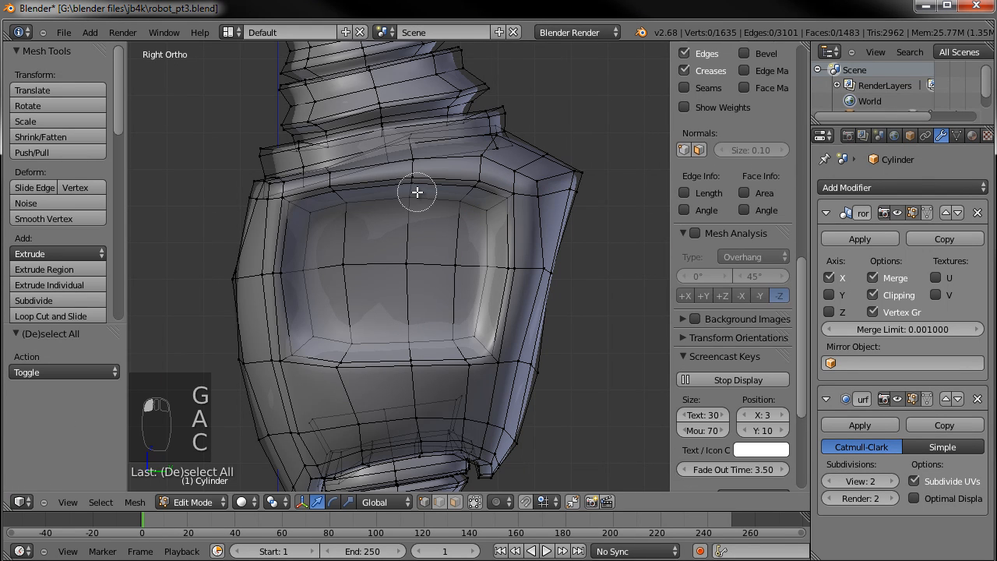
pyautogui.click(413, 187)
pyautogui.rightClick(412, 187)
pyautogui.press('g')
pyautogui.click(405, 191)
pyautogui.press('a')
pyautogui.press('c')
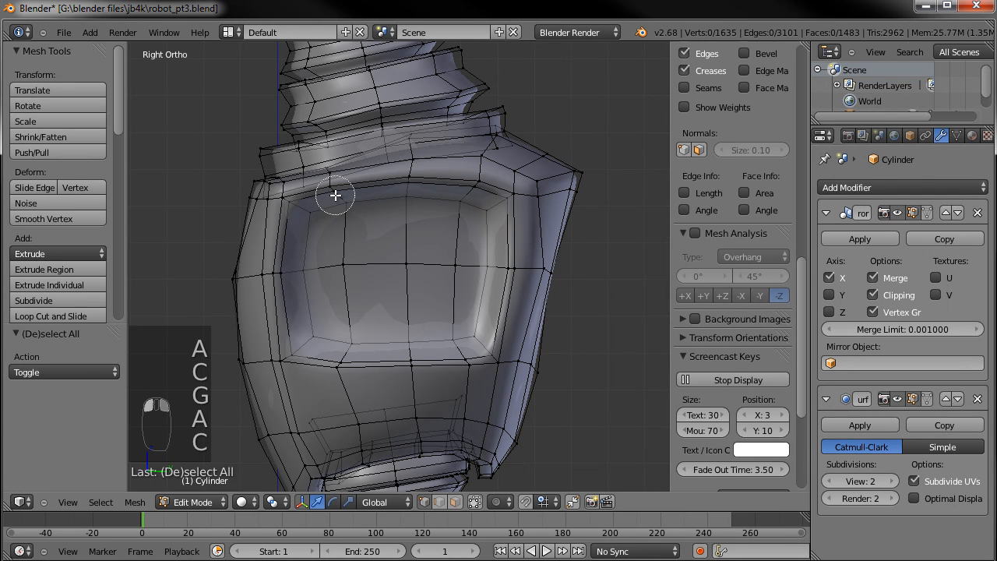
pyautogui.click(338, 192)
pyautogui.rightClick(338, 192)
pyautogui.press('g')
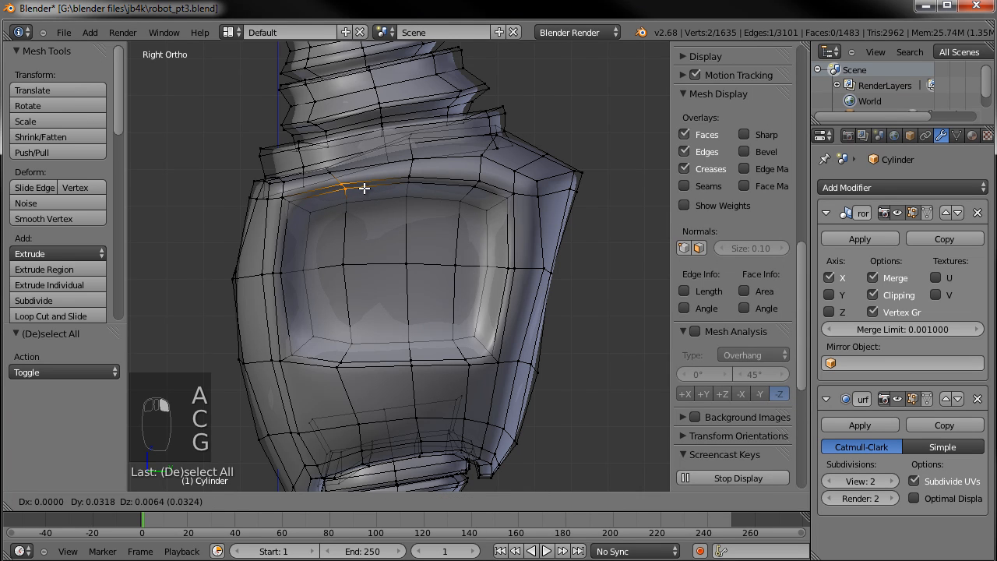
pyautogui.click(362, 188)
# Move the three vertices at the middle of the recess's lower rim slightly down, and reposition the three nearer the front
pyautogui.press('a')
pyautogui.press('c')
pyautogui.click(410, 361)
pyautogui.rightClick(410, 361)
pyautogui.press('g')
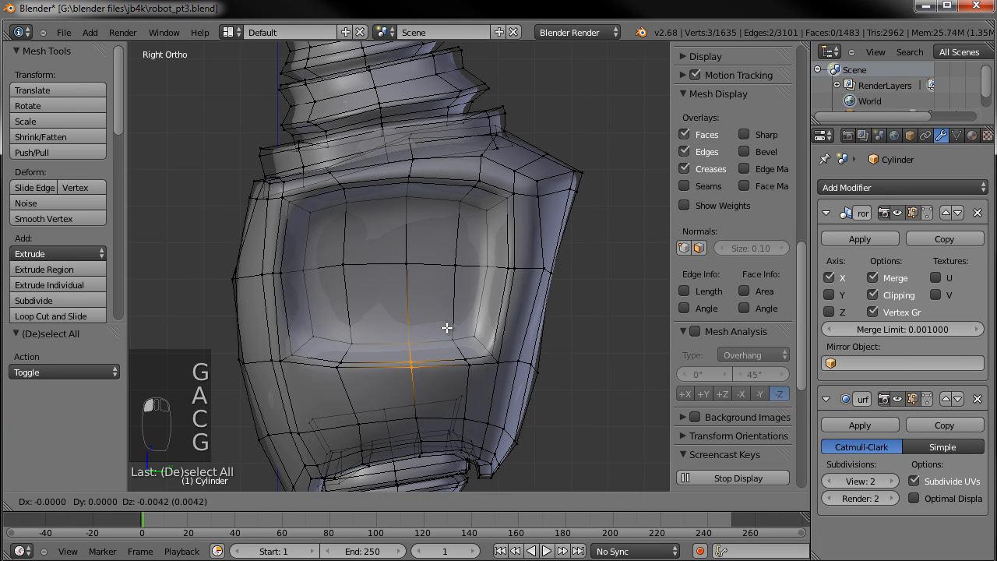
pyautogui.click(447, 331)
pyautogui.press('a')
pyautogui.press('c')
pyautogui.click(347, 361)
pyautogui.rightClick(347, 361)
pyautogui.press('g')
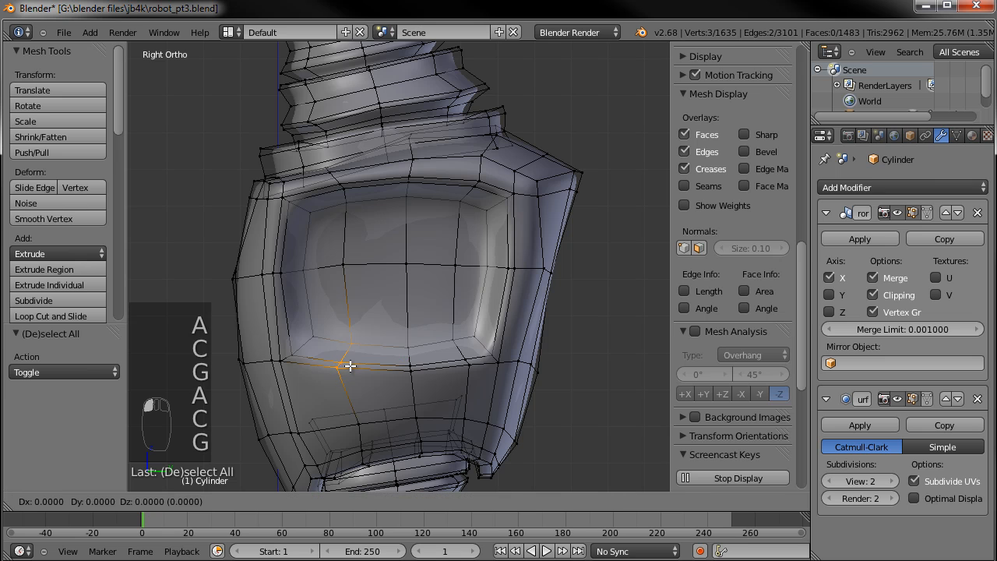
pyautogui.click(352, 368)
# Leave edit mode and examine the robot's smoothed head, torso and pelvis from several angles
pyautogui.scroll(-4, 431, 311)
pyautogui.press('Tab')
pyautogui.scroll(-2, 455, 313)
pyautogui.moveTo(349, 307); pyautogui.dragTo(616, 305, button='middle')
pyautogui.scroll(-4, 496, 373)
pyautogui.moveTo(496, 373); pyautogui.dragTo(340, 333, button='middle')
pyautogui.scroll(2, 395, 359)
pyautogui.moveTo(402, 363); pyautogui.dragTo(387, 300, button='middle')
pyautogui.moveTo(442, 332); pyautogui.dragTo(405, 299, button='middle')
pyautogui.moveTo(419, 333)
pyautogui.mouseDown(button='middle')
pyautogui.moveTo(447, 336)
pyautogui.moveTo(422, 331)
pyautogui.mouseUp(button='middle')
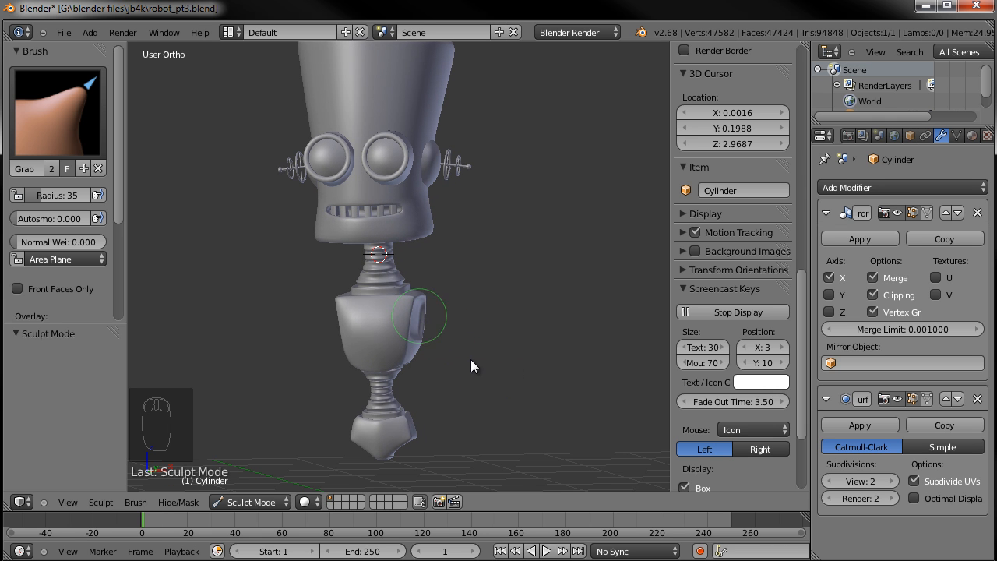
pyautogui.moveTo(455, 344)
pyautogui.mouseDown(button='middle')
pyautogui.moveTo(427, 302)
pyautogui.moveTo(434, 313)
pyautogui.mouseUp(button='middle')
# Switch to the reference sketch and examine the robot's shoulders, arms, pelvis and legs
pyautogui.hotkey('alt', 'Tab')
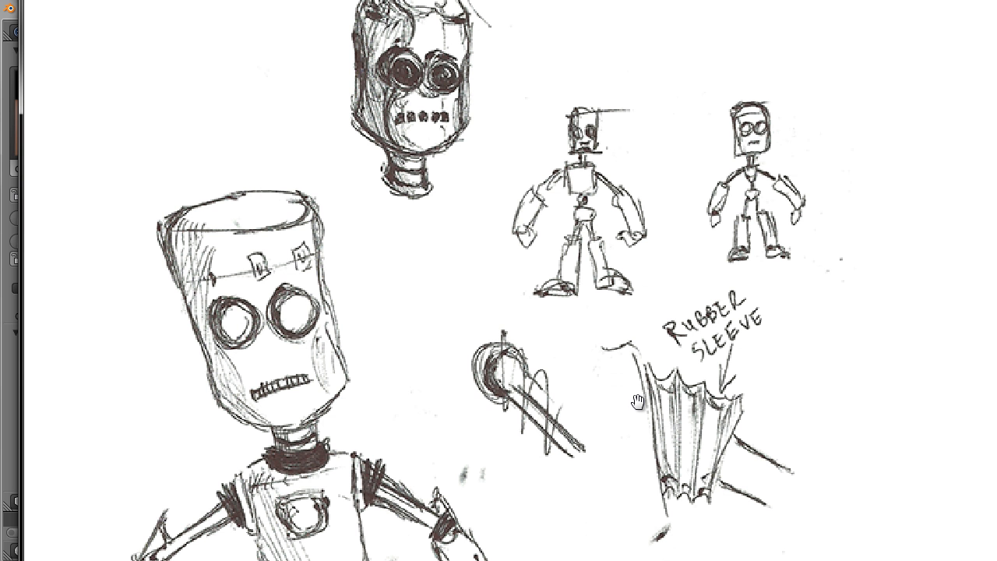
pyautogui.scroll(-3, 457, 413)
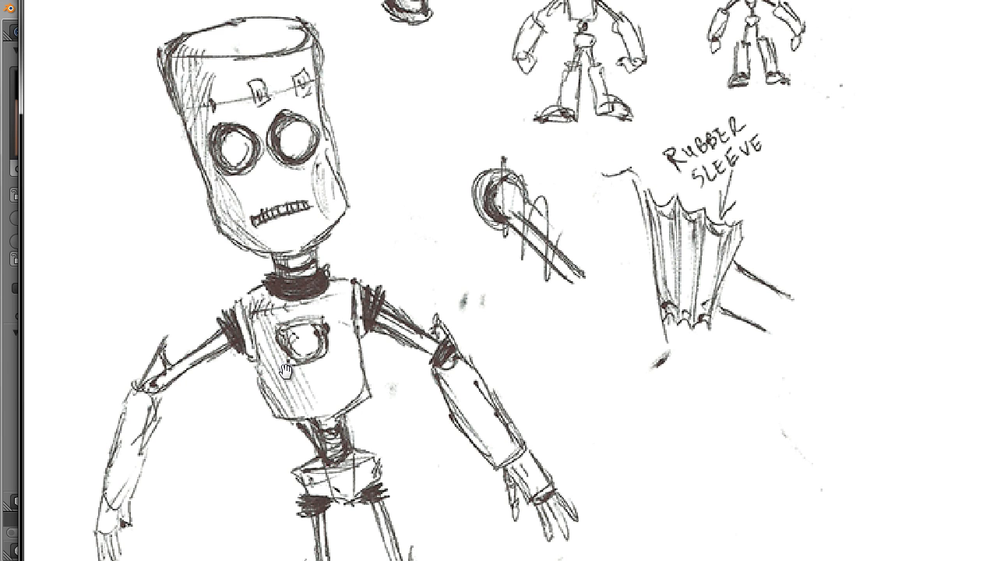
pyautogui.moveTo(488, 215)
pyautogui.mouseDown()
pyautogui.moveTo(489, 193)
pyautogui.moveTo(495, 219)
pyautogui.mouseUp()
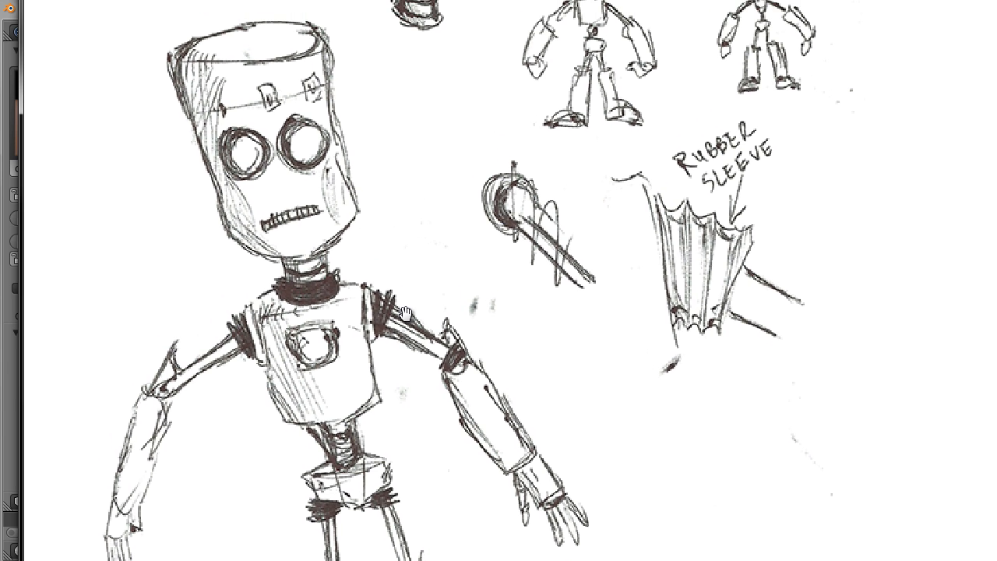
pyautogui.moveTo(519, 335); pyautogui.dragTo(520, 152)
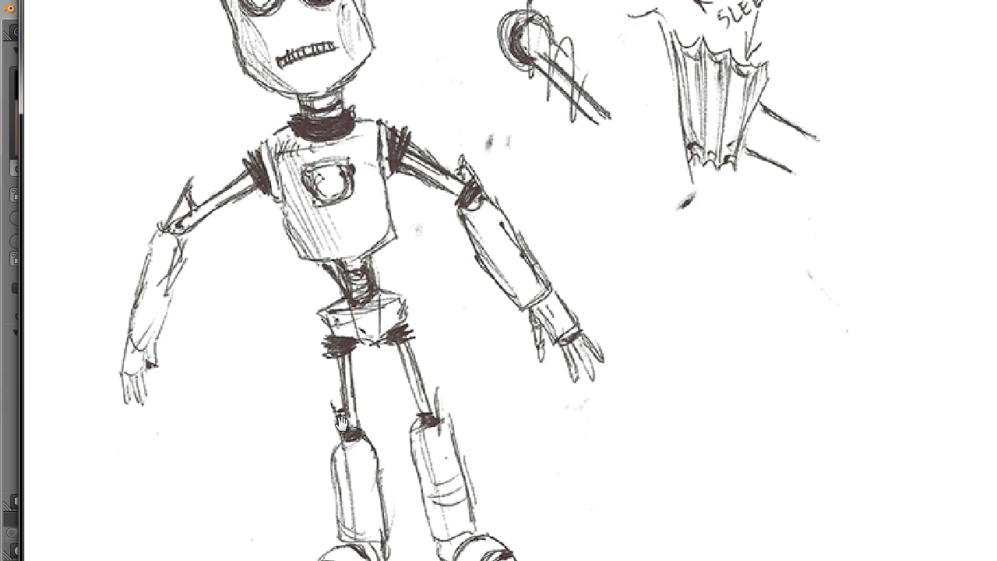
pyautogui.moveTo(420, 205); pyautogui.dragTo(435, 255)
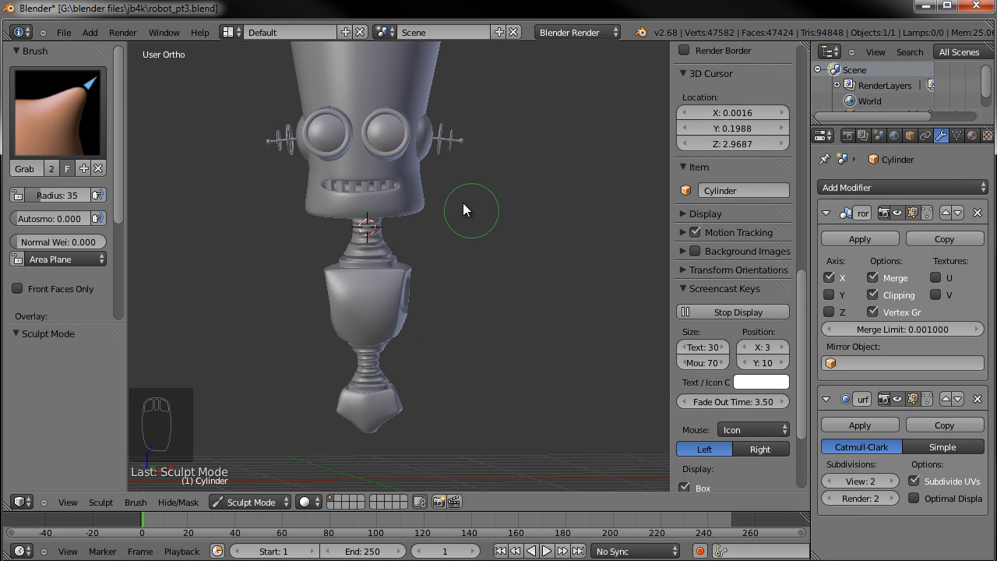
# Review the robot from the side and front, and save robot_pt3.blend over the existing file
pyautogui.moveTo(510, 229); pyautogui.dragTo(425, 256, button='middle')
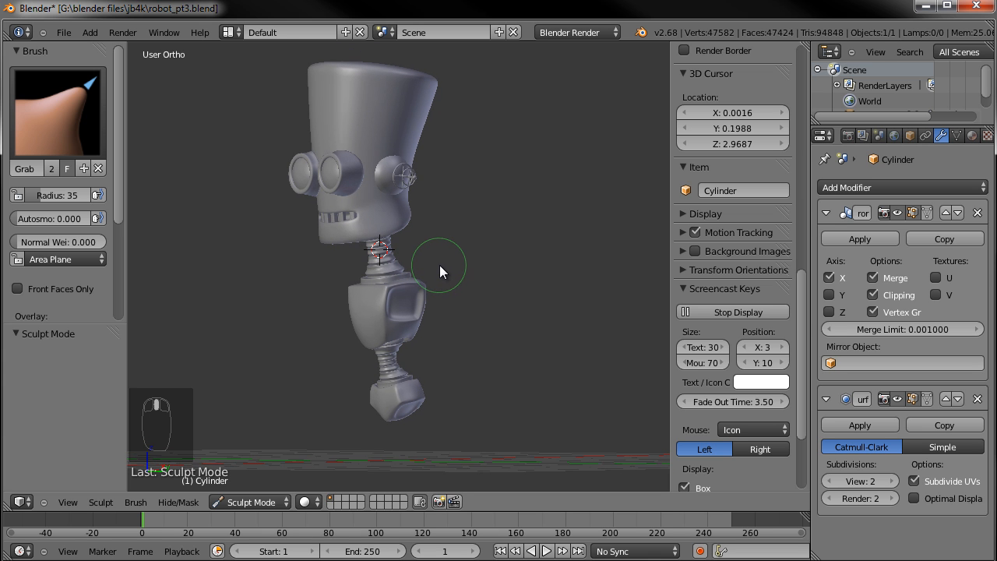
pyautogui.moveTo(466, 282); pyautogui.dragTo(375, 307, button='middle')
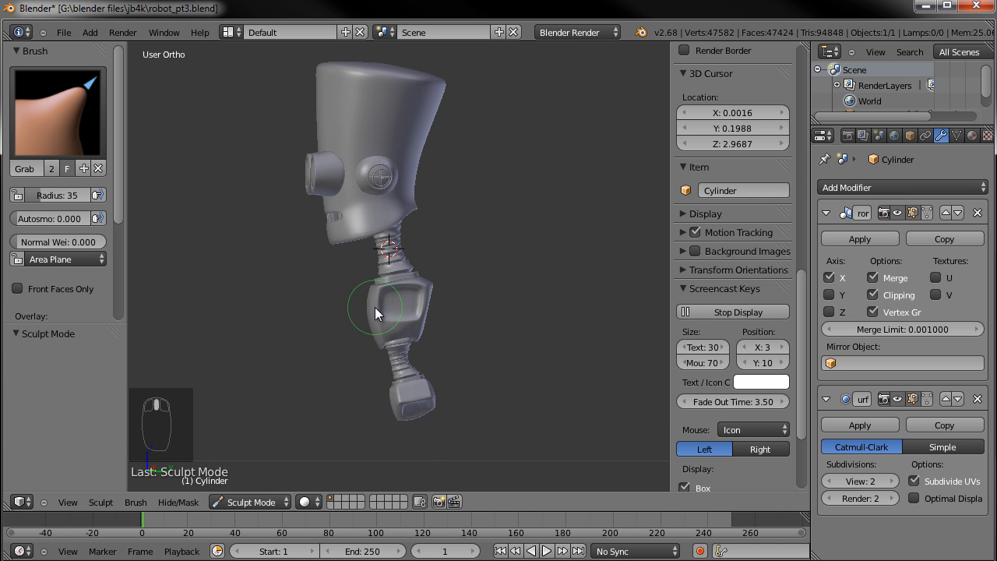
pyautogui.press('KP_3')
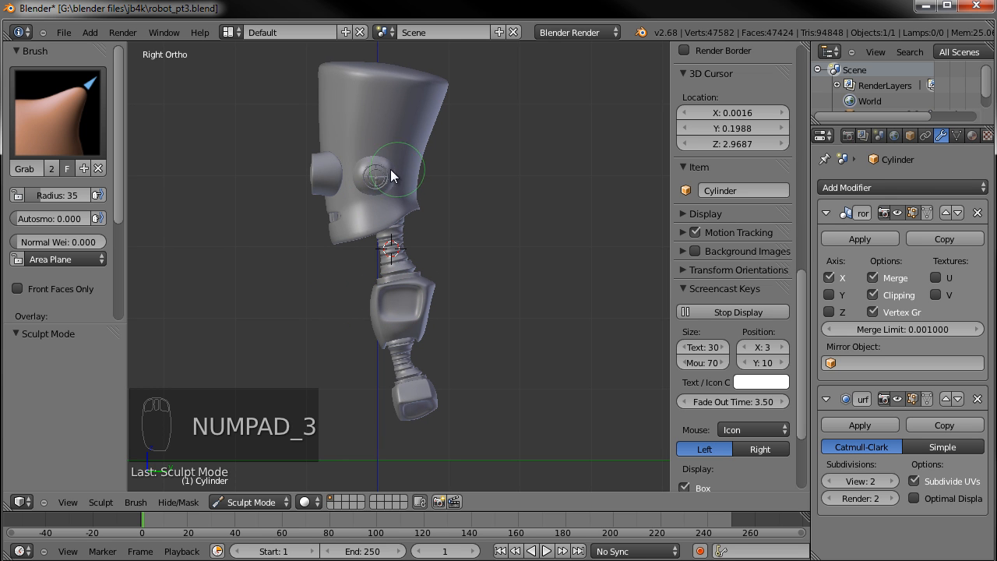
pyautogui.moveTo(466, 309); pyautogui.dragTo(502, 307, button='middle')
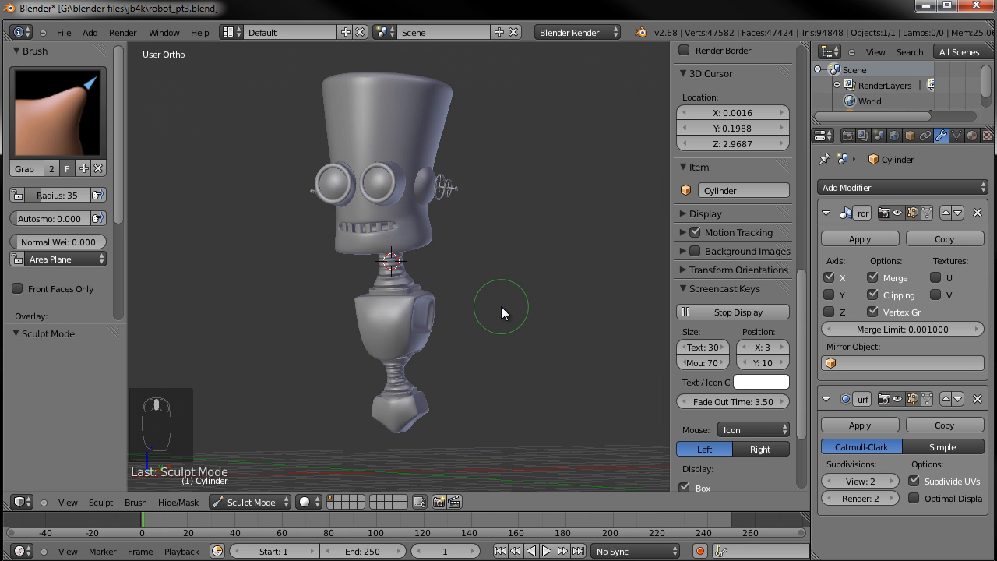
pyautogui.hotkey('ctrl', 's')
pyautogui.click(502, 307)
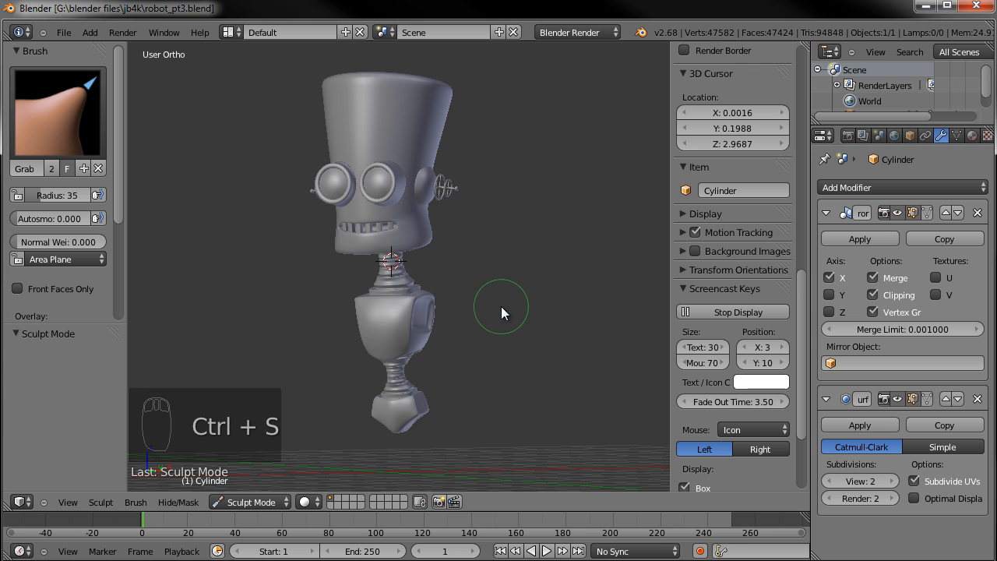